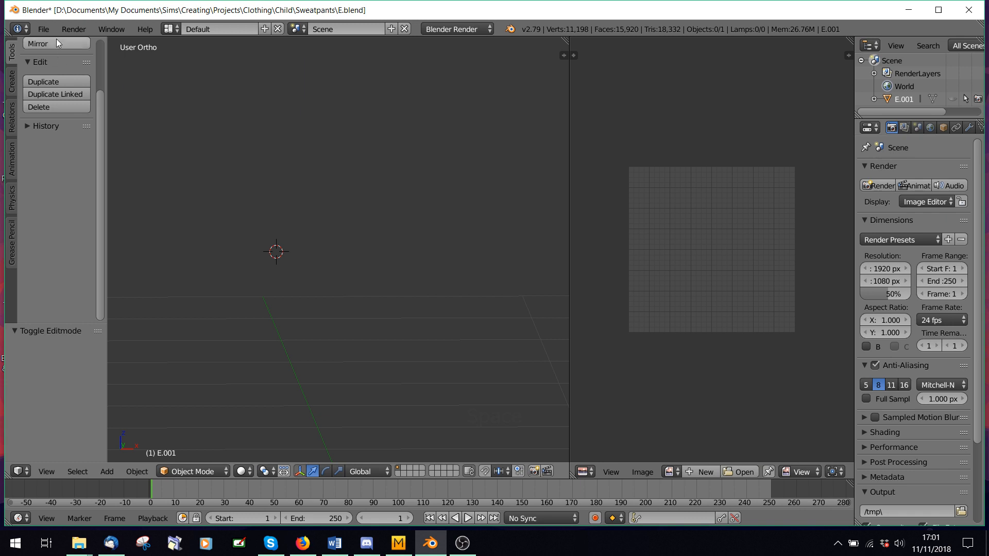
# Import the Wavefront mesh E.obj from the Sweatpants folder into the scene
pyautogui.click(41, 31)
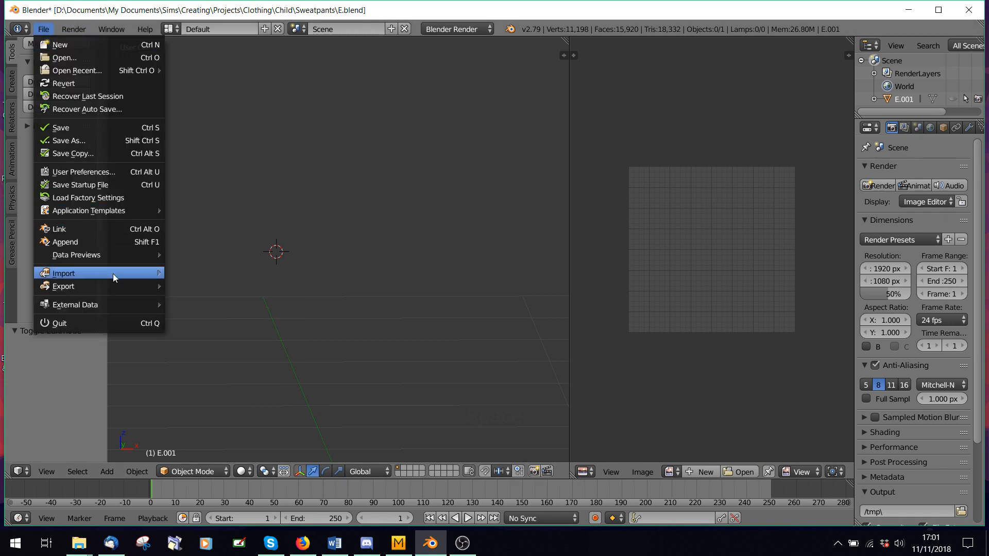
pyautogui.moveTo(114, 276)
pyautogui.click(206, 351)
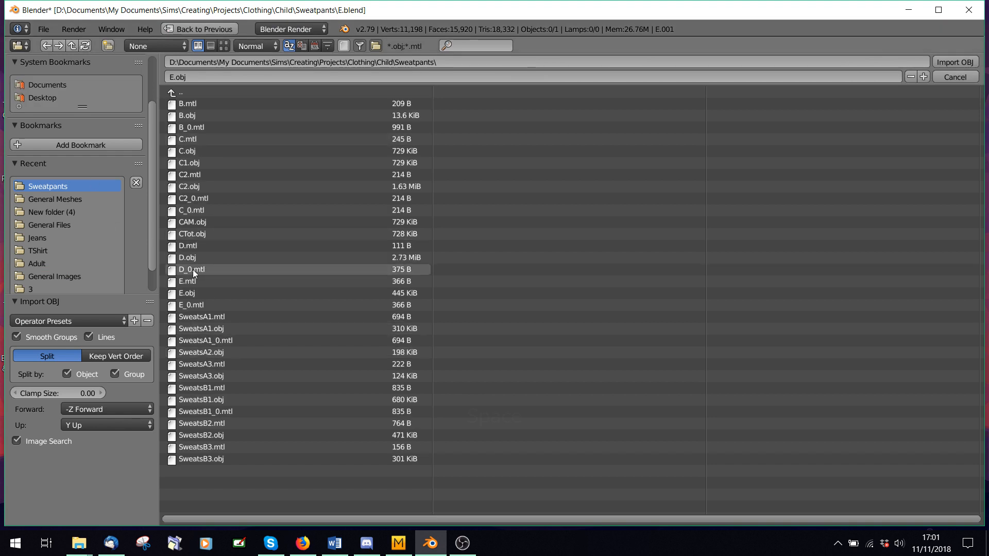
pyautogui.doubleClick(195, 293)
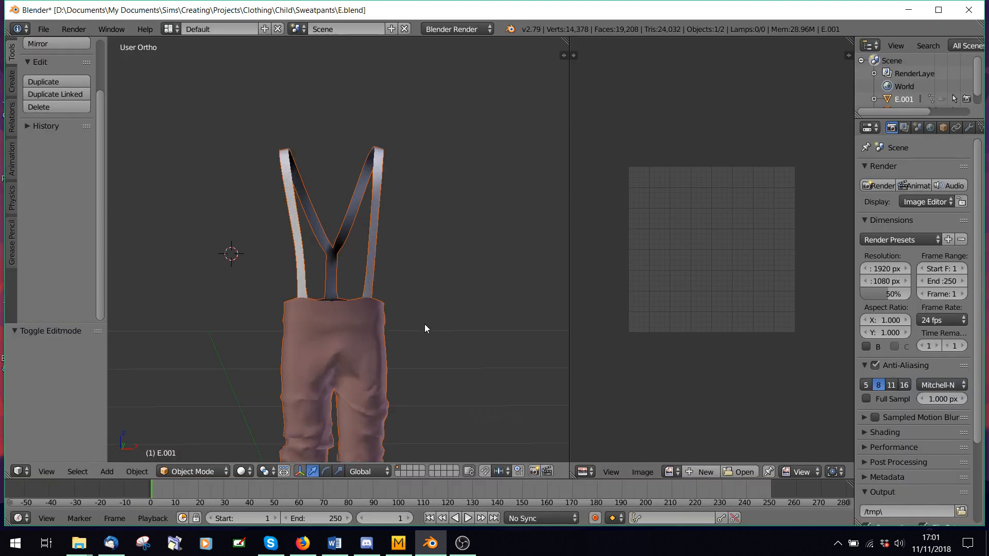
pyautogui.scroll(-2, 398, 341)
pyautogui.keyDown('shift'); pyautogui.moveTo(398, 341); pyautogui.dragTo(259, 135, button='middle'); pyautogui.keyUp('shift')
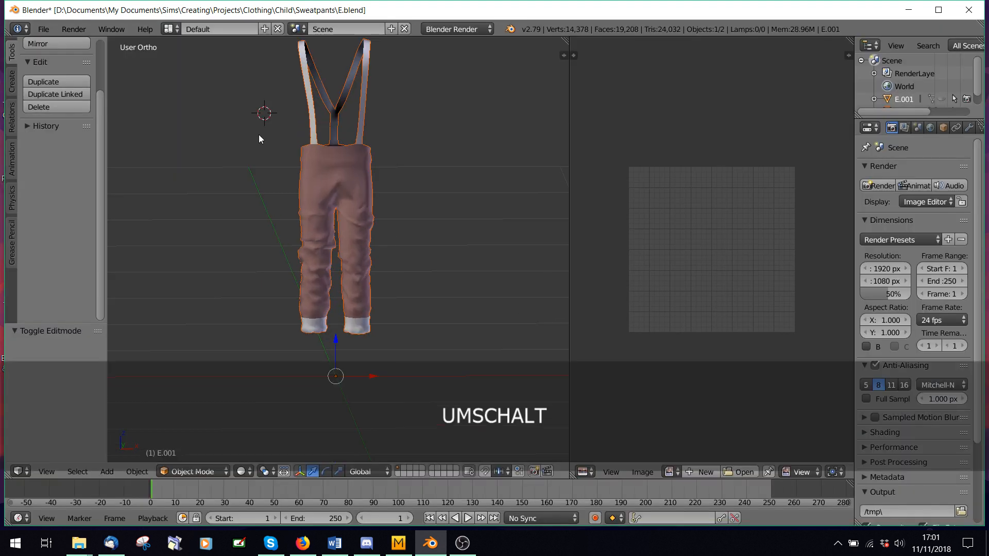
pyautogui.click(45, 26)
pyautogui.click(91, 227)
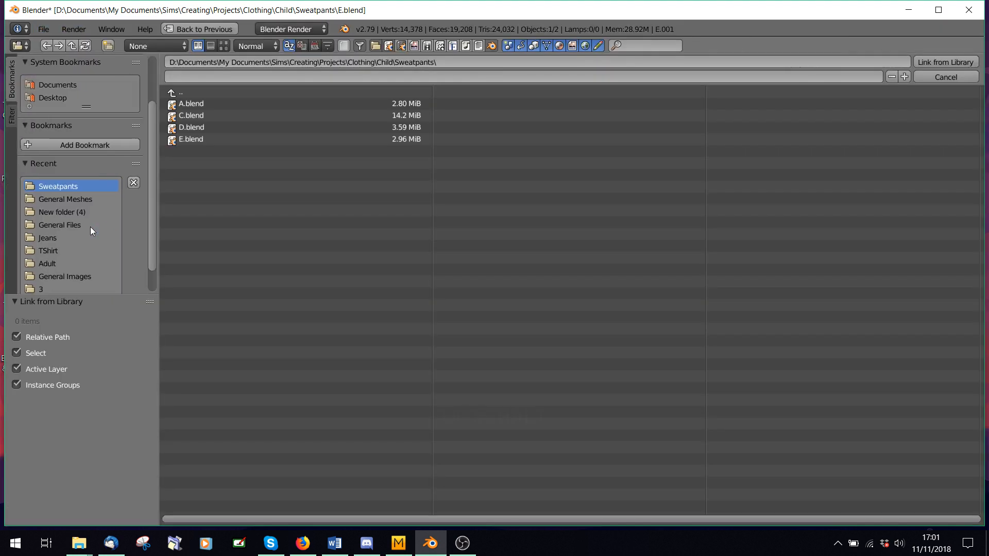
pyautogui.click(937, 73)
# Import the body mesh CUbodyUV.obj from the General Meshes folder as a Wavefront object
pyautogui.click(43, 29)
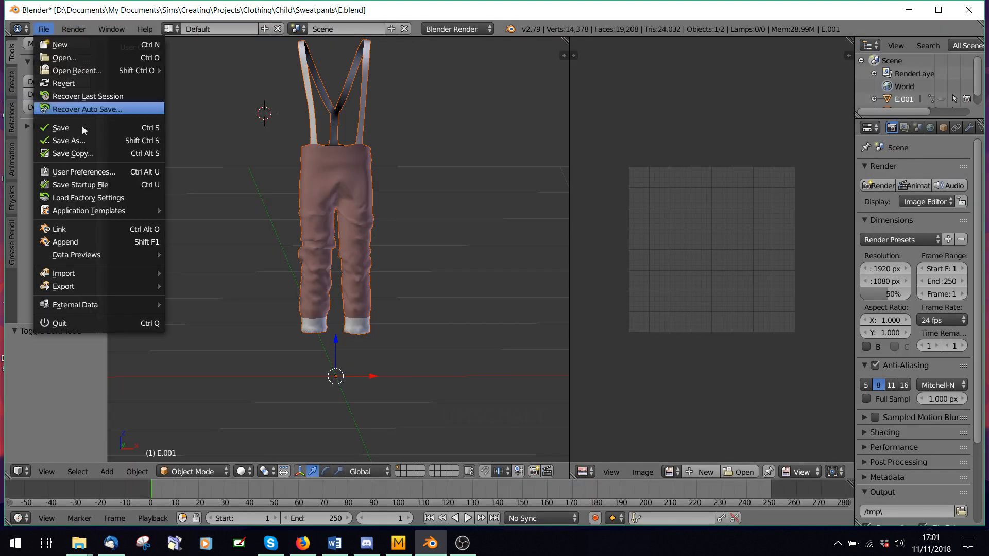
pyautogui.moveTo(93, 276)
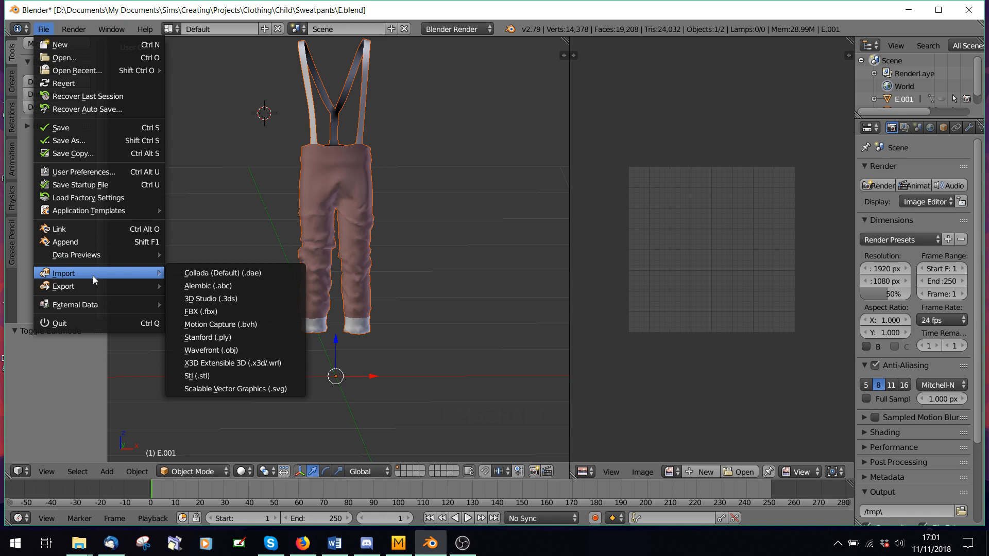
pyautogui.click(228, 349)
pyautogui.click(55, 199)
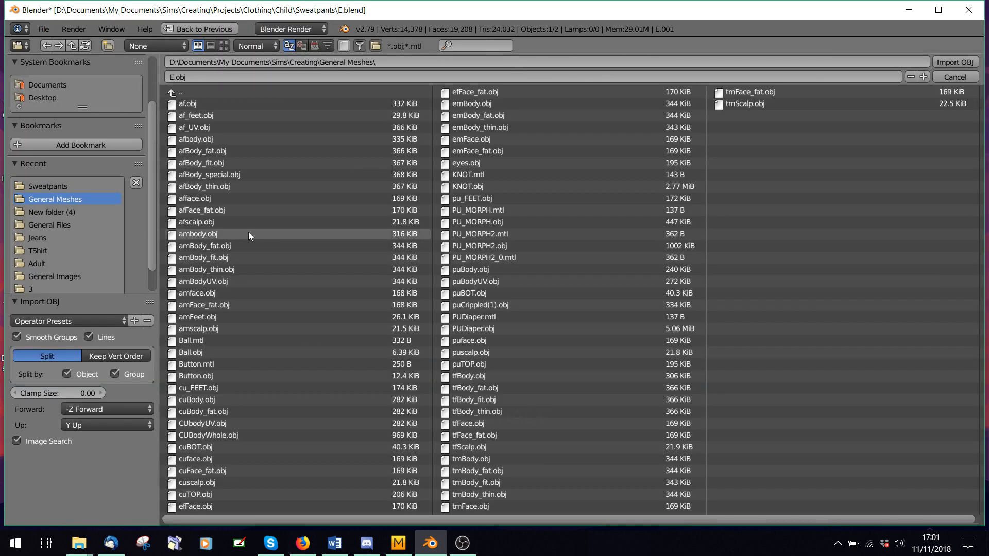
pyautogui.doubleClick(214, 424)
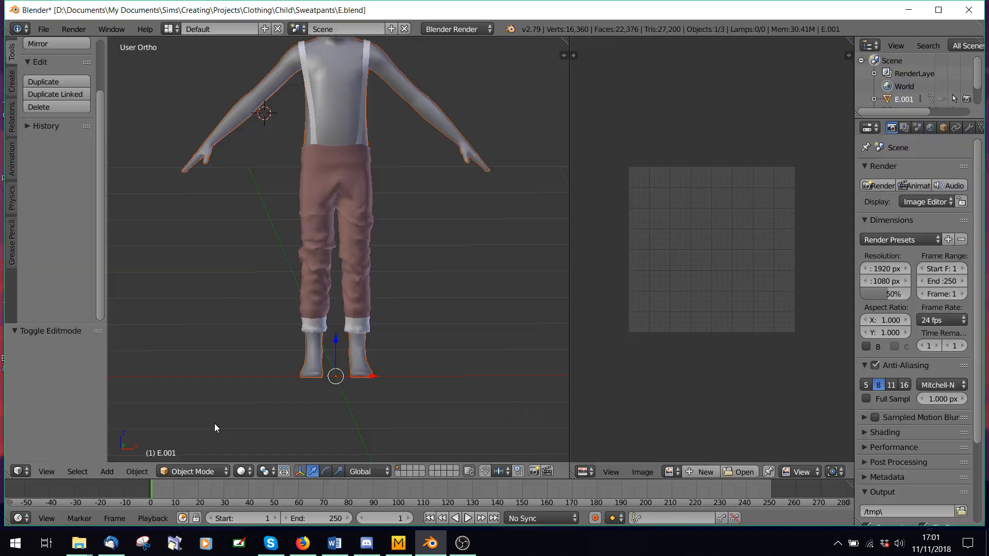
# Inspect the trousers' fit on the imported body up close and at full height
pyautogui.scroll(-2, 372, 237)
pyautogui.scroll(2, 379, 220)
pyautogui.keyDown('shift'); pyautogui.scroll(2, 383, 164); pyautogui.keyUp('shift')
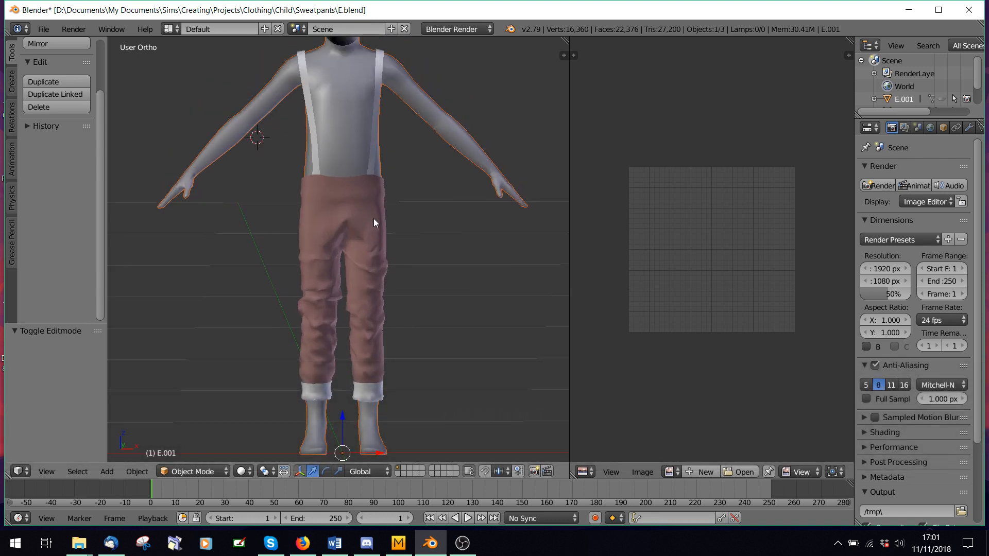
pyautogui.scroll(2, 394, 286)
pyautogui.scroll(-2, 385, 230)
pyautogui.scroll(4, 338, 132)
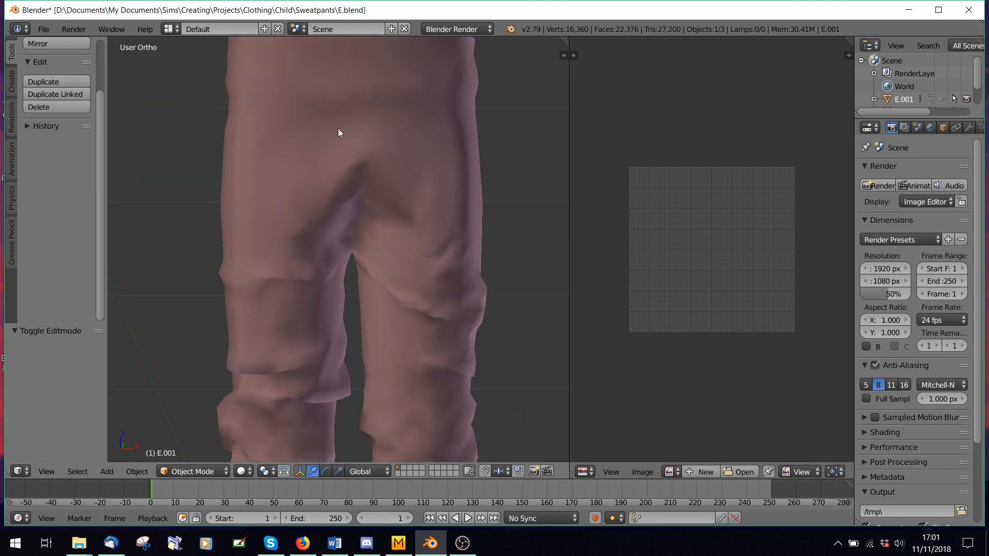
pyautogui.scroll(-5, 385, 165)
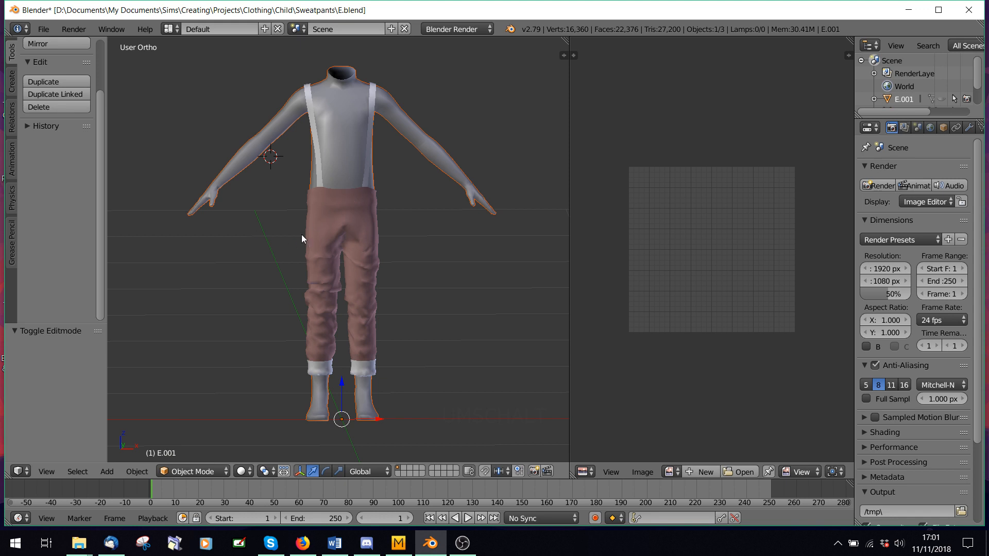
# Select the trousers with suspenders and switch them to Sculpt Mode
pyautogui.rightClick(315, 239)
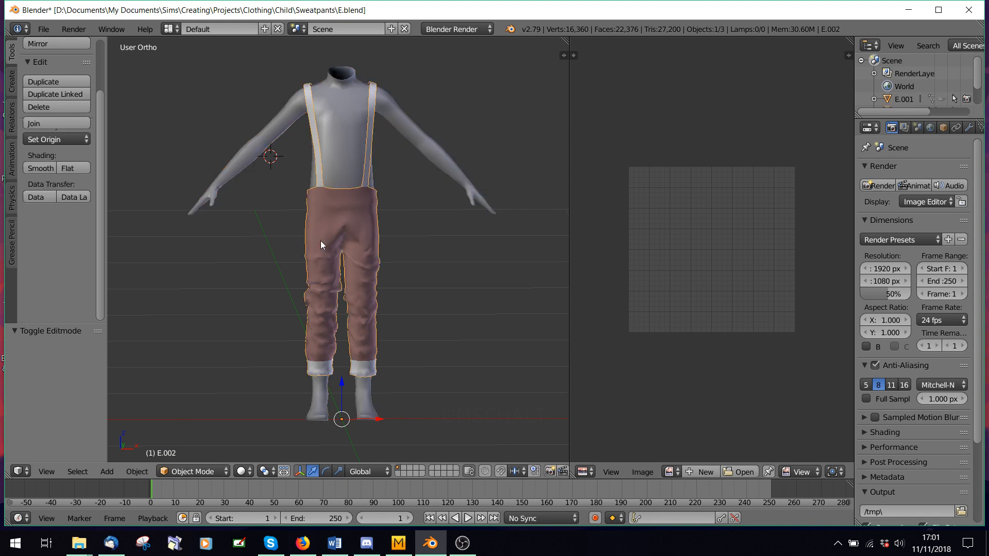
pyautogui.click(197, 473)
pyautogui.click(198, 428)
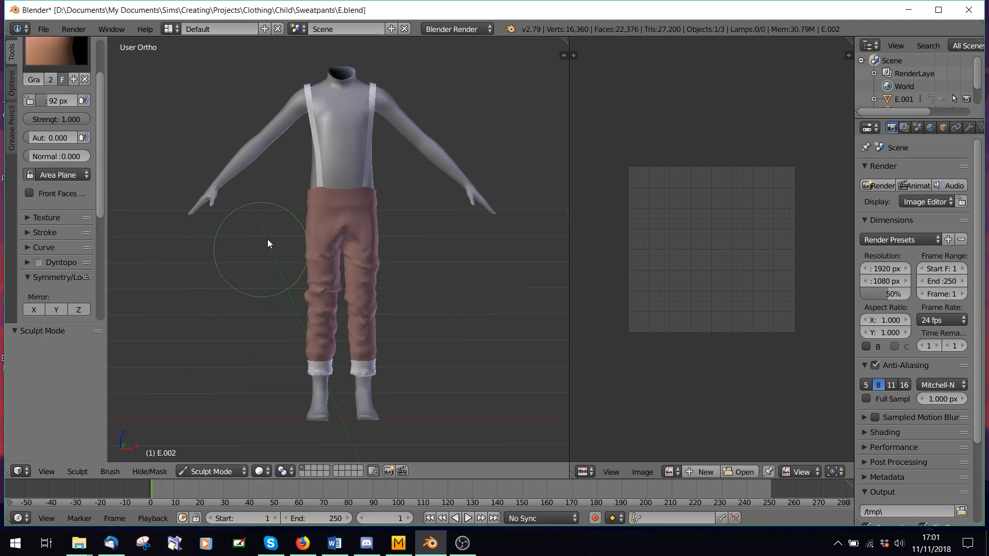
# Review the available sculpt brushes and examine the trousers from the front and back
pyautogui.scroll(3, 192, 181)
pyautogui.scroll(3, 72, 129)
pyautogui.keyDown('shift'); pyautogui.moveTo(242, 174); pyautogui.dragTo(259, 273, button='middle'); pyautogui.keyUp('shift')
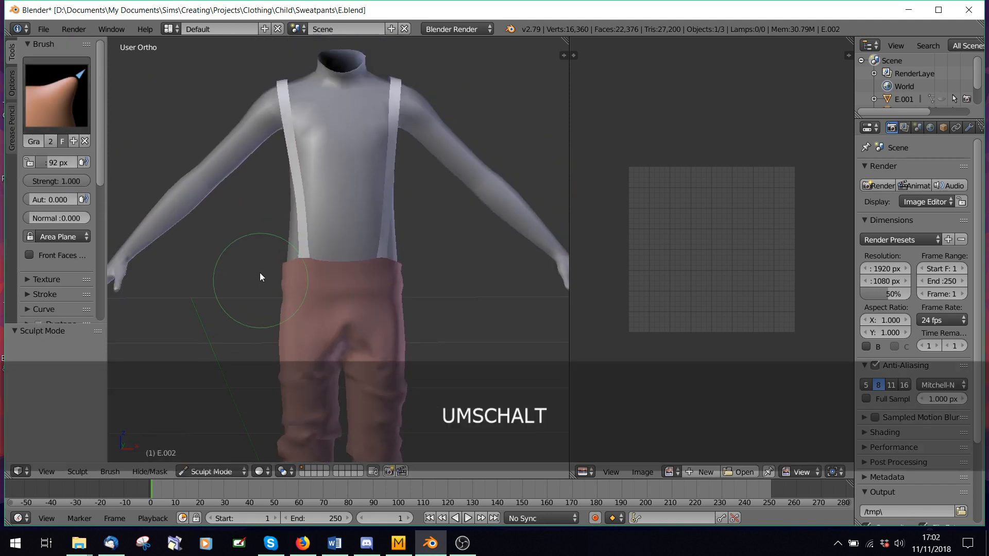
pyautogui.scroll(3, 259, 278)
pyautogui.click(43, 93)
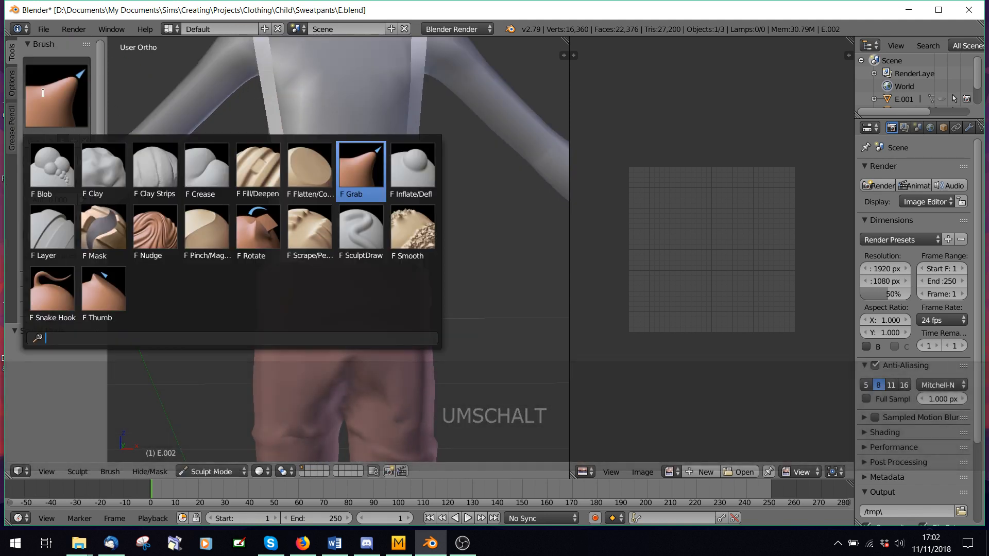
pyautogui.click(44, 93)
pyautogui.moveTo(330, 253)
pyautogui.mouseDown(button='middle')
pyautogui.moveTo(200, 264)
pyautogui.moveTo(157, 279)
pyautogui.mouseUp(button='middle')
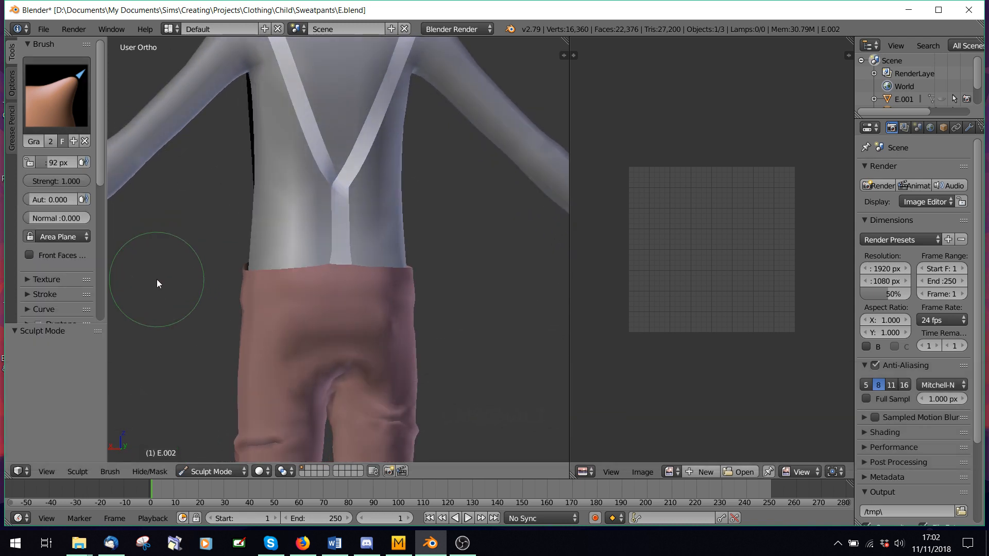
pyautogui.click(73, 97)
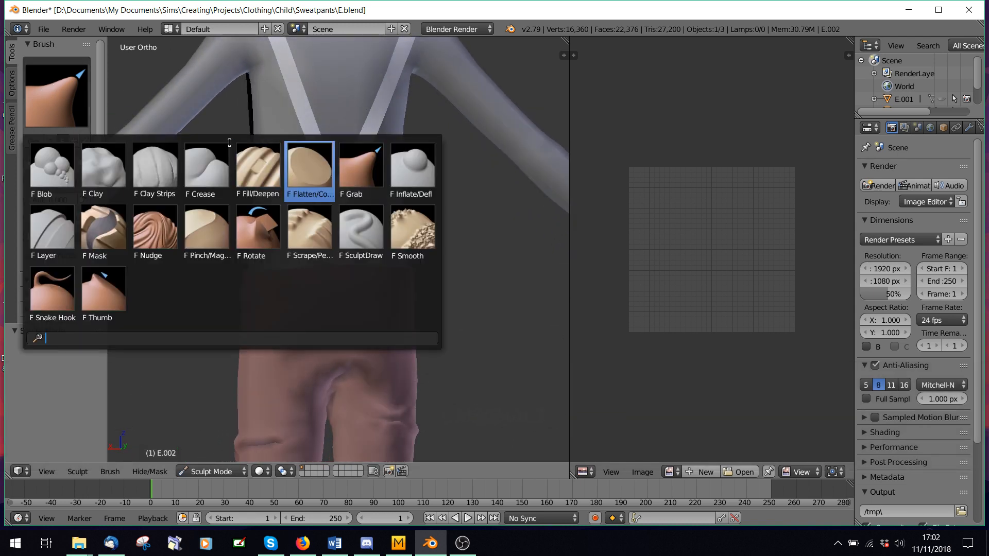
# Switch the trousers to Edit Mode and pull a single vertex on the back of the seat outward into a small spike
pyautogui.click(208, 472)
pyautogui.click(216, 441)
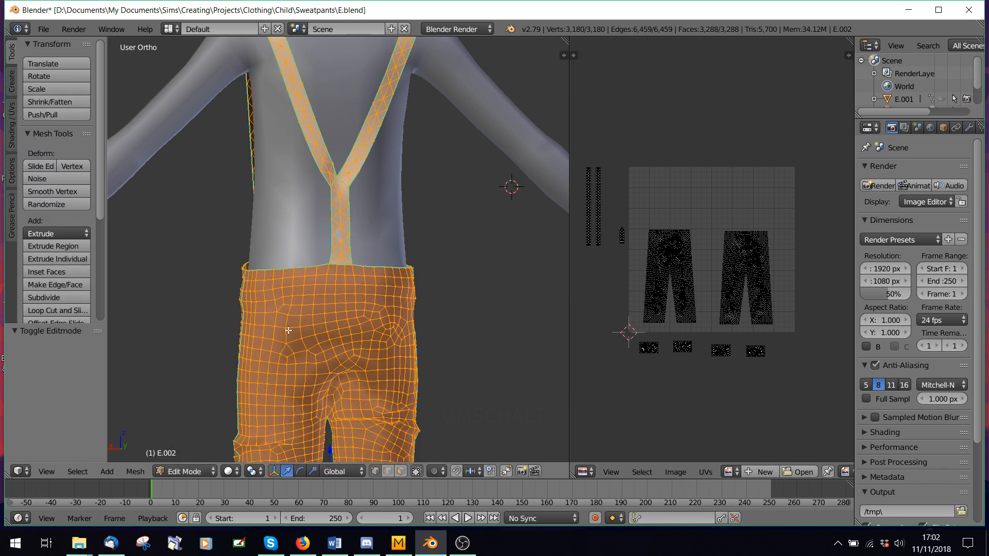
pyautogui.rightClick(287, 307)
pyautogui.moveTo(305, 320); pyautogui.dragTo(289, 335, button='middle')
pyautogui.moveTo(259, 308); pyautogui.dragTo(262, 308)
pyautogui.moveTo(261, 308); pyautogui.dragTo(314, 342, button='middle')
pyautogui.moveTo(316, 342); pyautogui.dragTo(310, 335)
# Return the trousers to Sculpt Mode, choose the SculptDraw brush and look over its settings
pyautogui.click(200, 472)
pyautogui.click(190, 428)
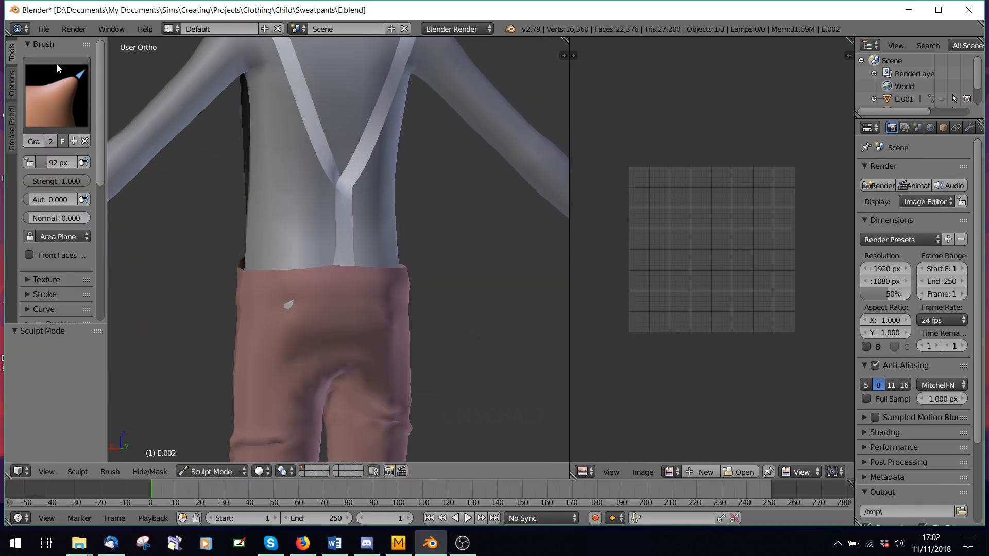
pyautogui.click(57, 88)
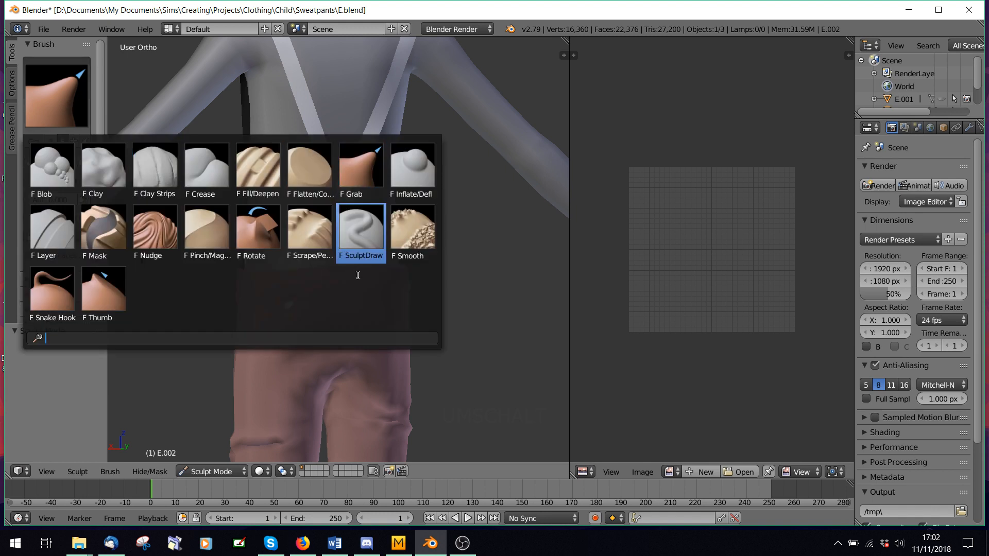
pyautogui.click(363, 234)
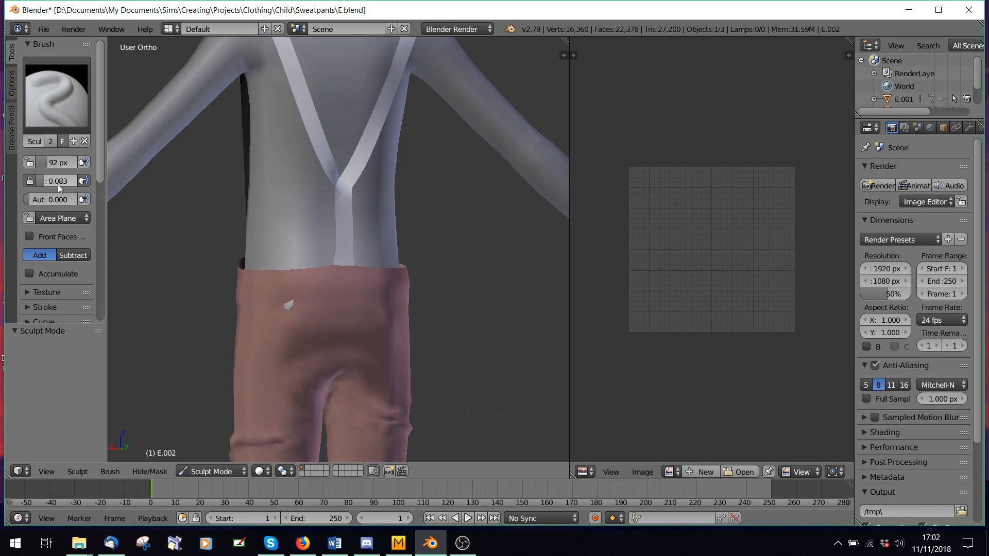
pyautogui.scroll(-5, 48, 284)
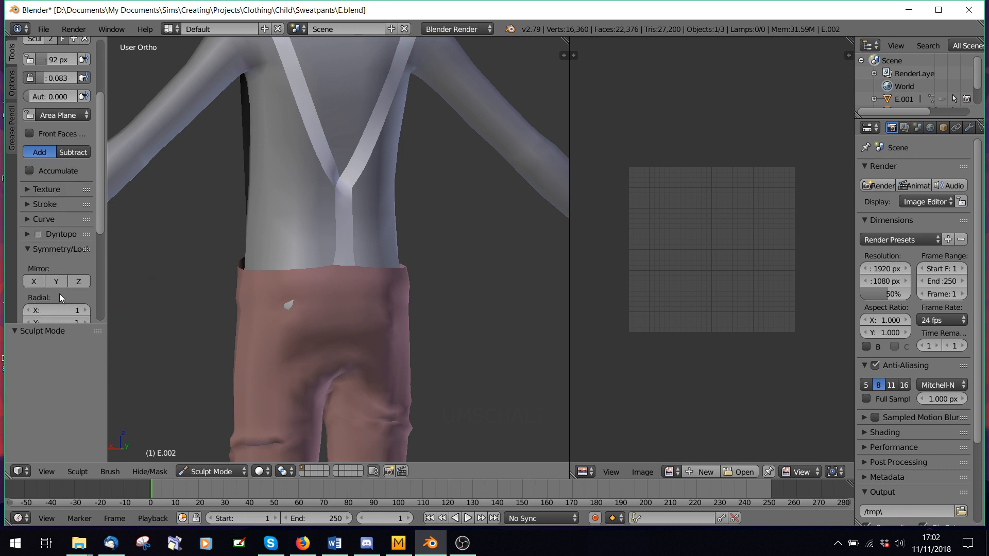
pyautogui.scroll(4, 236, 344)
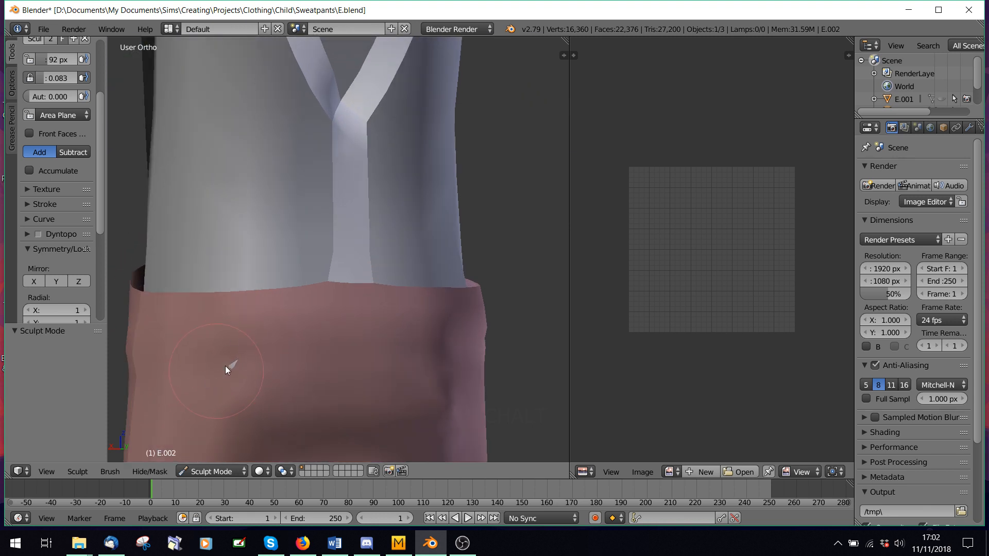
pyautogui.moveTo(264, 360); pyautogui.dragTo(291, 291, button='middle')
pyautogui.scroll(-7, 320, 363)
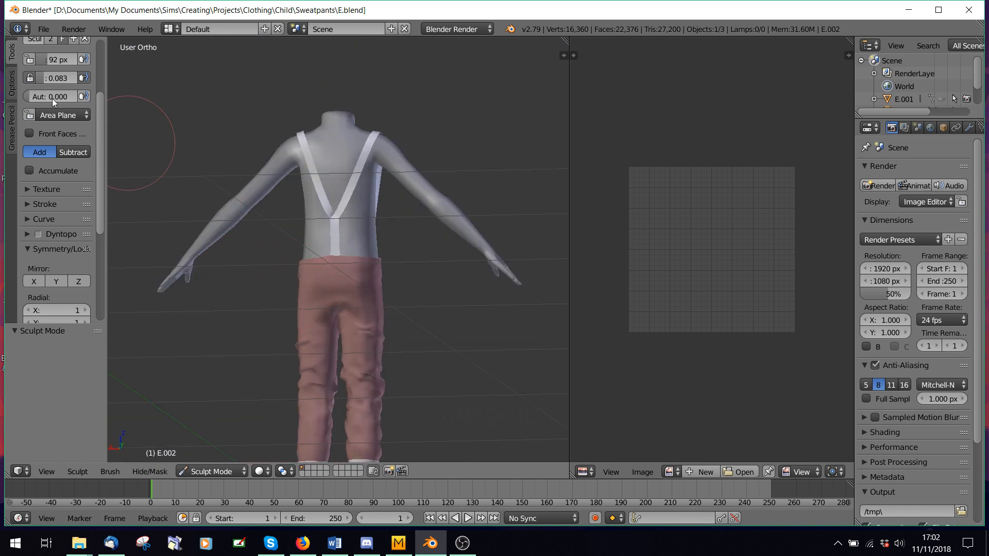
# Import the top mesh C3.obj from the Clothing\Child\Top Under folder as a Wavefront object
pyautogui.click(44, 29)
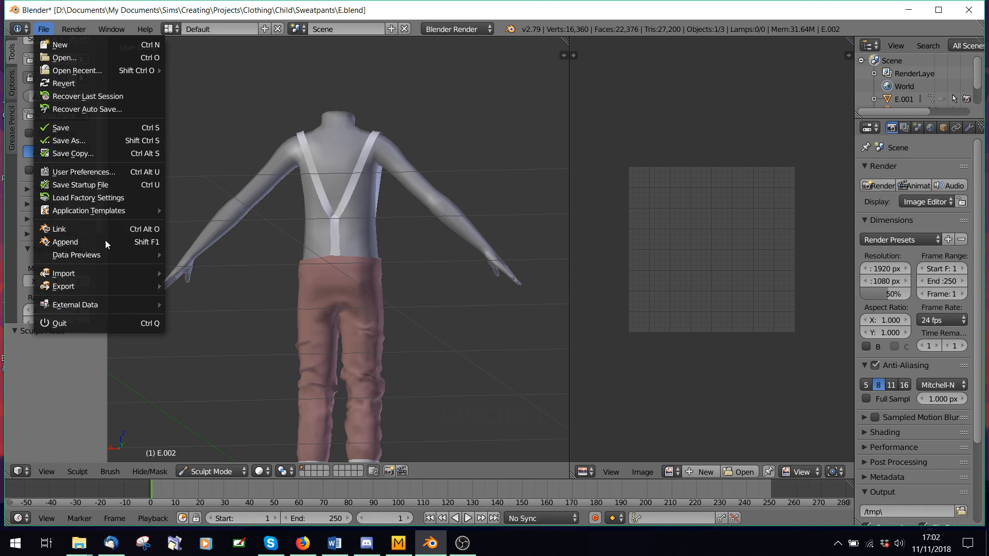
pyautogui.moveTo(110, 278)
pyautogui.click(215, 350)
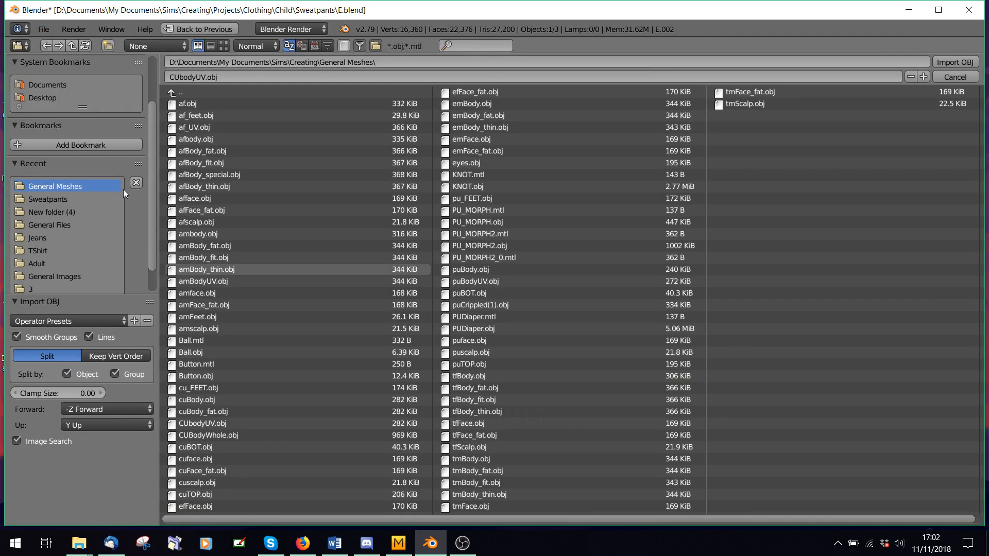
pyautogui.click(173, 93)
pyautogui.click(192, 138)
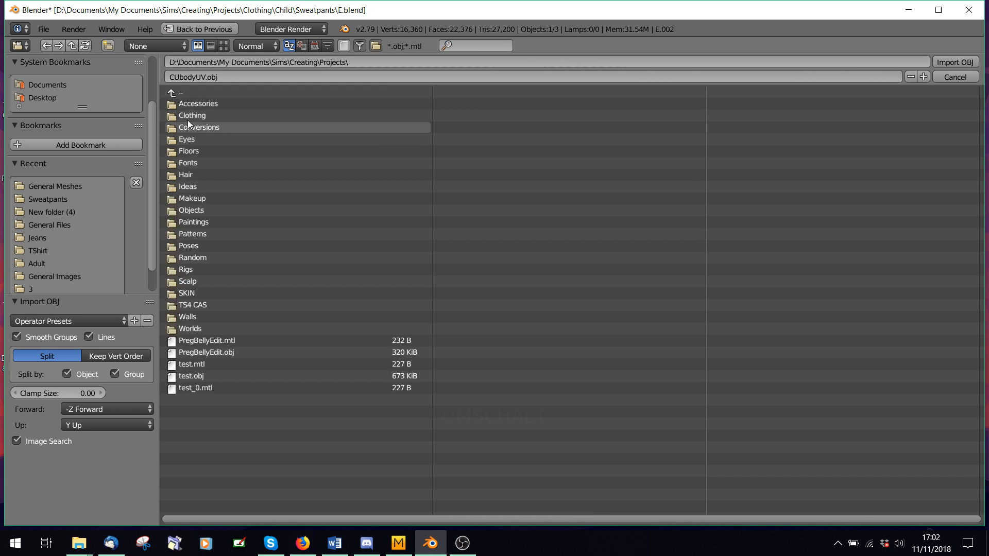
pyautogui.click(186, 115)
pyautogui.click(191, 147)
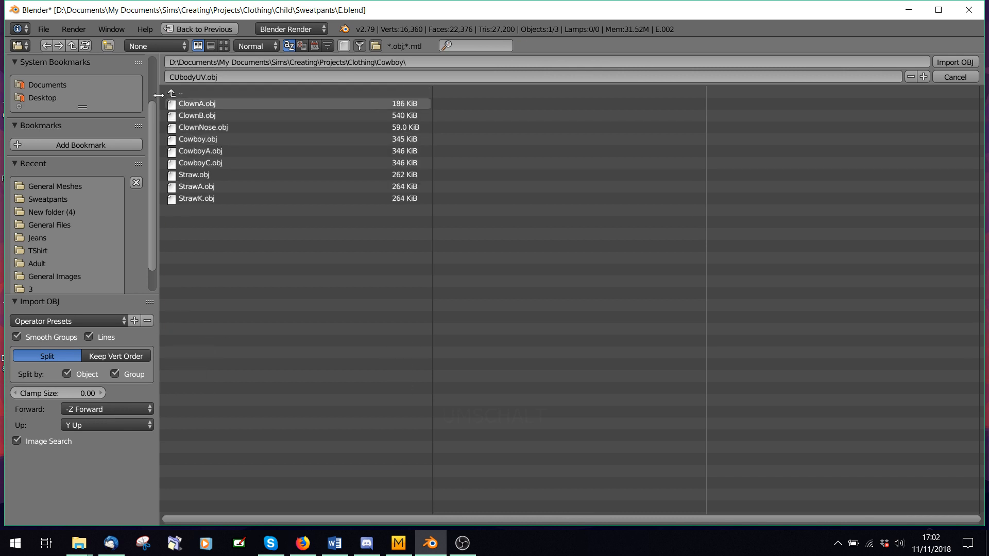
pyautogui.click(175, 94)
pyautogui.click(192, 140)
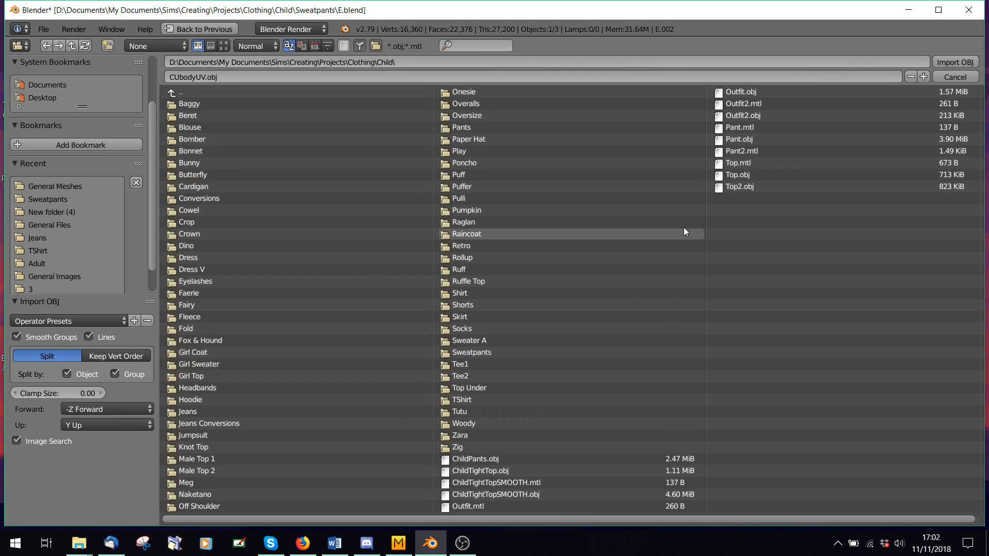
pyautogui.click(465, 387)
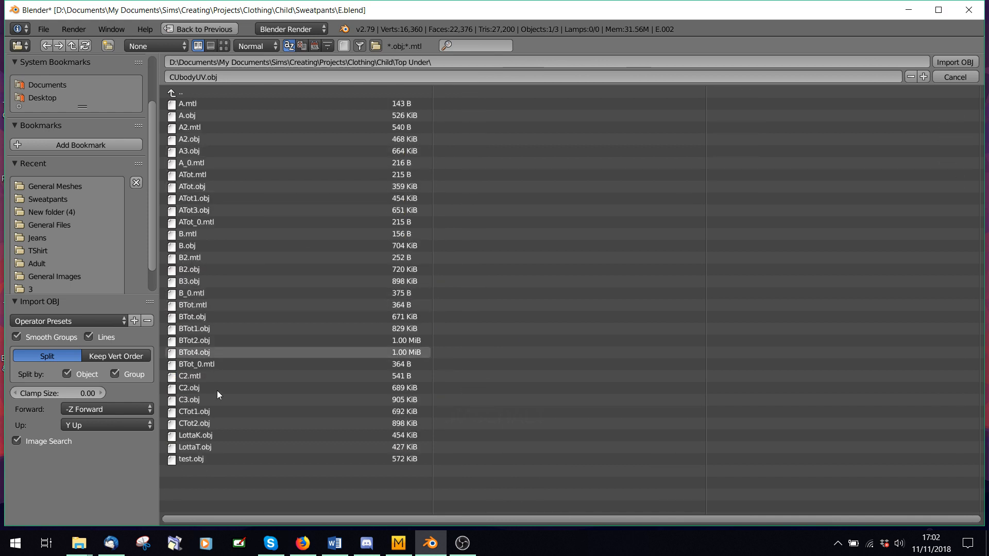
pyautogui.click(191, 400)
# Examine how the trousers and suspenders sit over the ruffled top from the back, side and front
pyautogui.moveTo(366, 342); pyautogui.dragTo(378, 245, button='middle')
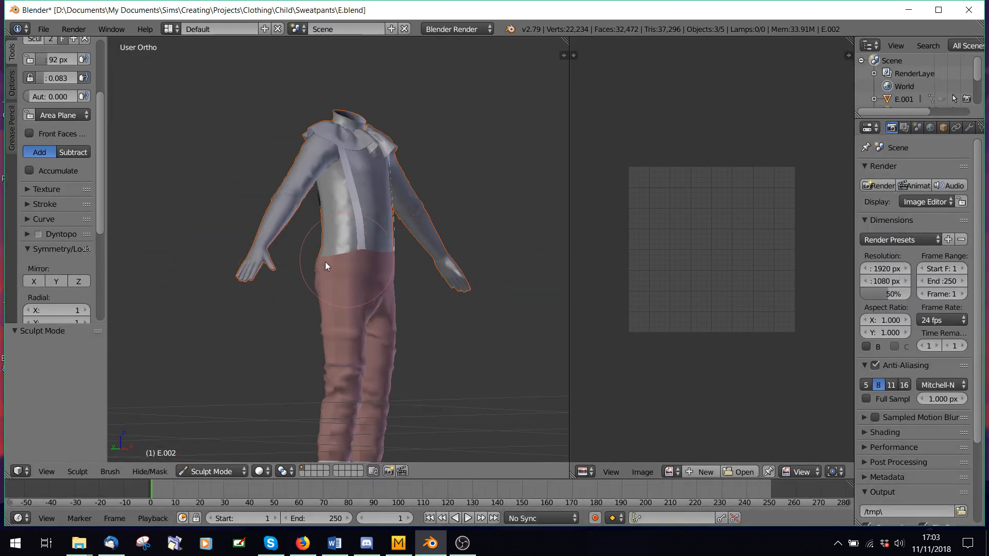
pyautogui.moveTo(326, 262); pyautogui.dragTo(393, 270, button='middle')
pyautogui.scroll(8, 394, 270)
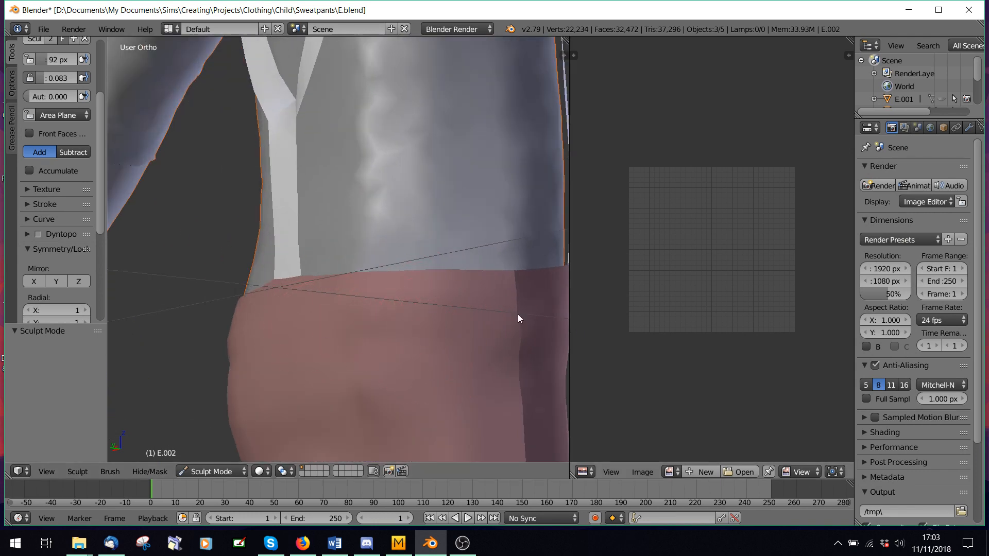
pyautogui.scroll(-5, 517, 314)
pyautogui.moveTo(252, 264); pyautogui.dragTo(386, 288, button='middle')
pyautogui.moveTo(208, 309)
pyautogui.mouseDown(button='middle')
pyautogui.moveTo(350, 307)
pyautogui.moveTo(247, 462)
pyautogui.moveTo(275, 395)
pyautogui.moveTo(132, 276)
pyautogui.mouseUp(button='middle')
pyautogui.scroll(3, 24, 207)
pyautogui.scroll(2, 24, 207)
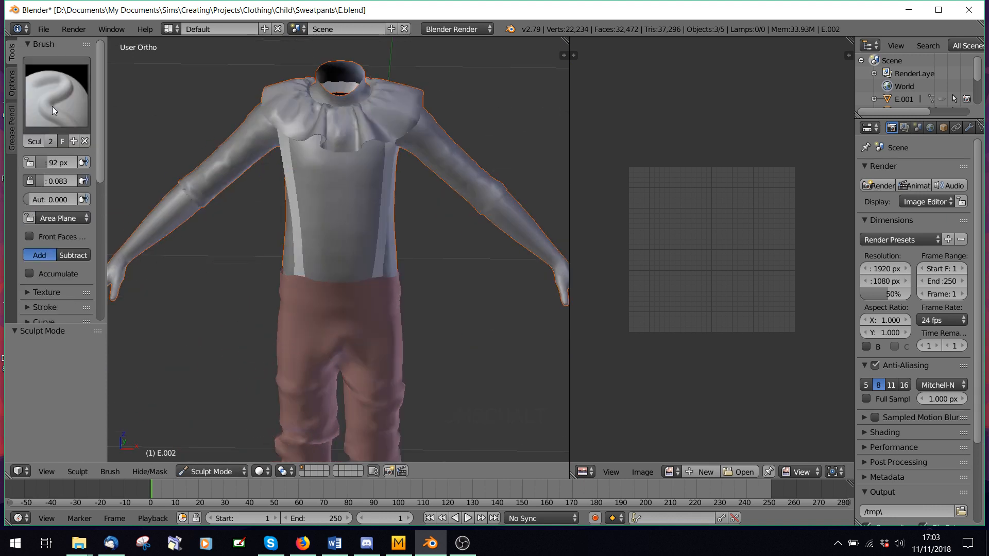
# Choose the Smooth sculpting brush and set its strength to 0.193 with the front of the trousers framed
pyautogui.click(52, 107)
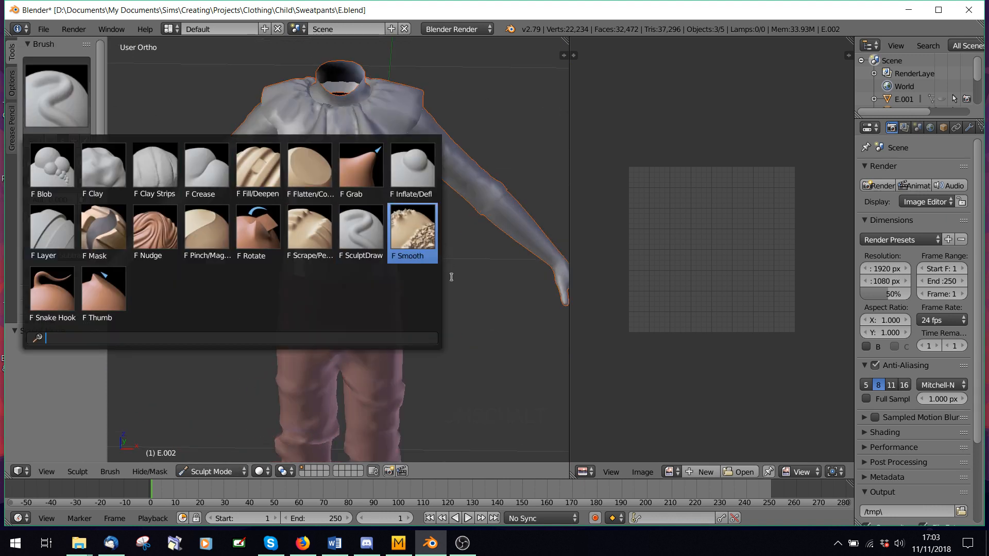
pyautogui.click(413, 238)
pyautogui.scroll(5, 304, 340)
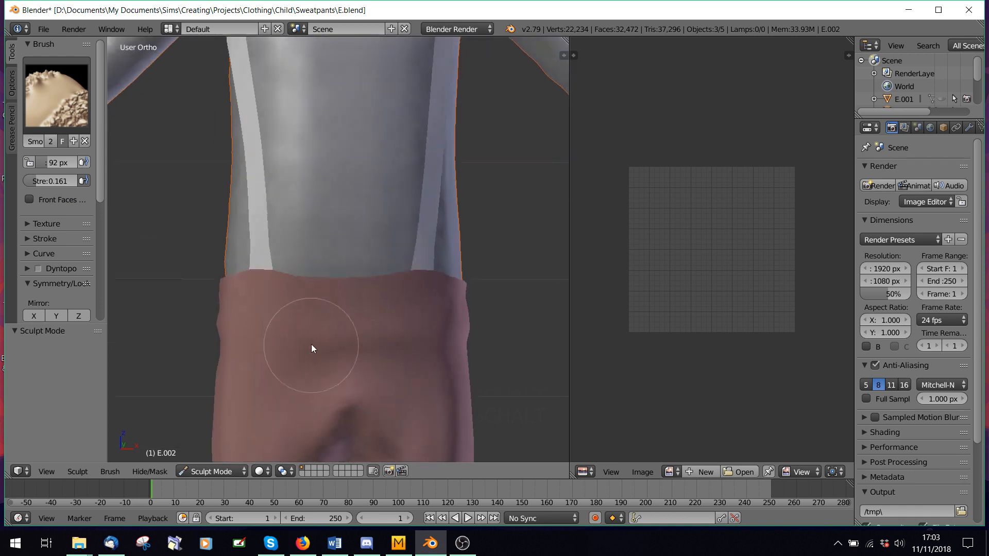
pyautogui.keyDown('shift'); pyautogui.moveTo(330, 371); pyautogui.dragTo(331, 243, button='middle'); pyautogui.keyUp('shift')
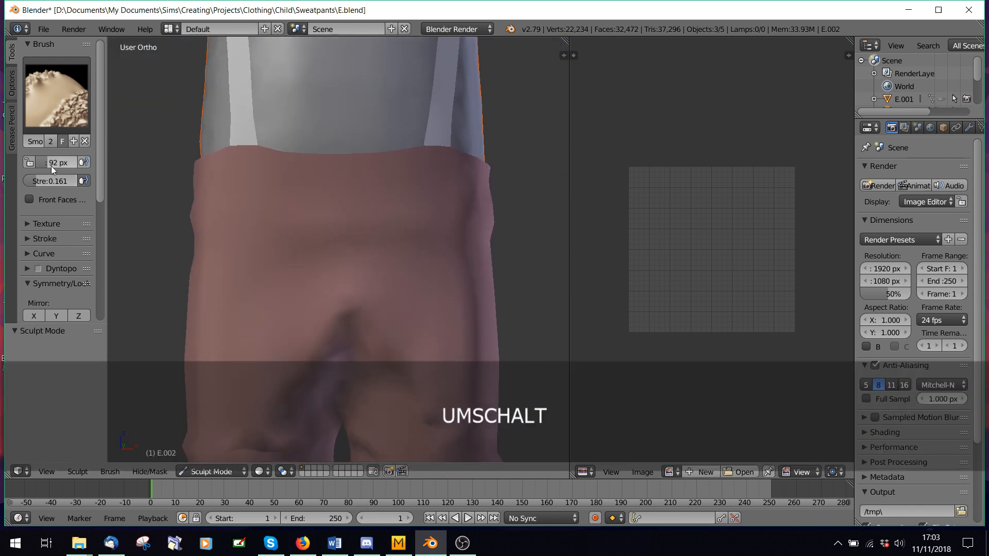
pyautogui.moveTo(47, 181); pyautogui.dragTo(57, 180)
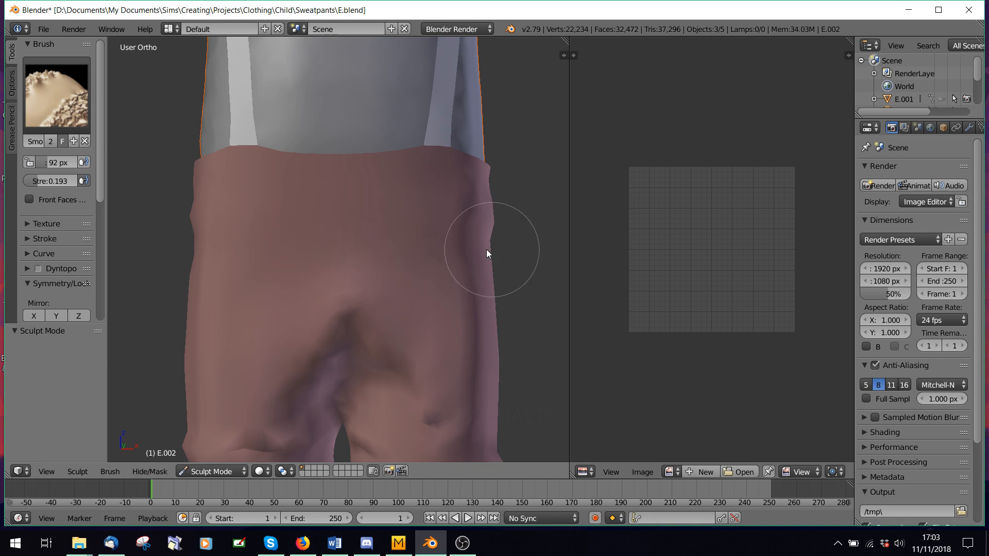
# Smooth the uneven folds around the waist and hips of the trousers, raising the brush strength to 0.341
pyautogui.moveTo(488, 254); pyautogui.dragTo(405, 252, button='middle')
pyautogui.scroll(-6, 262, 214)
pyautogui.moveTo(268, 276); pyautogui.dragTo(425, 284, button='middle')
pyautogui.scroll(6, 344, 322)
pyautogui.moveTo(423, 365); pyautogui.dragTo(404, 330, button='middle')
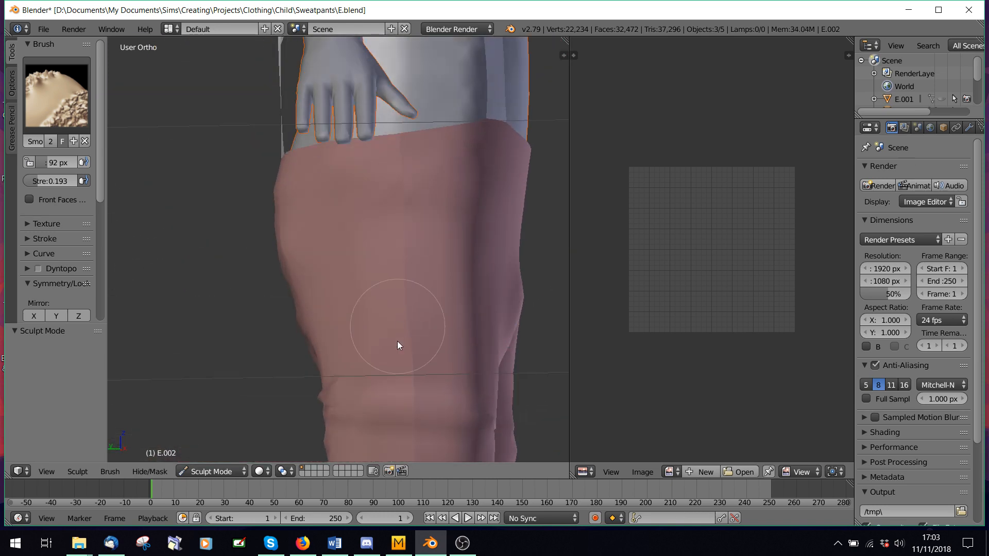
pyautogui.moveTo(393, 296); pyautogui.dragTo(270, 295, button='middle')
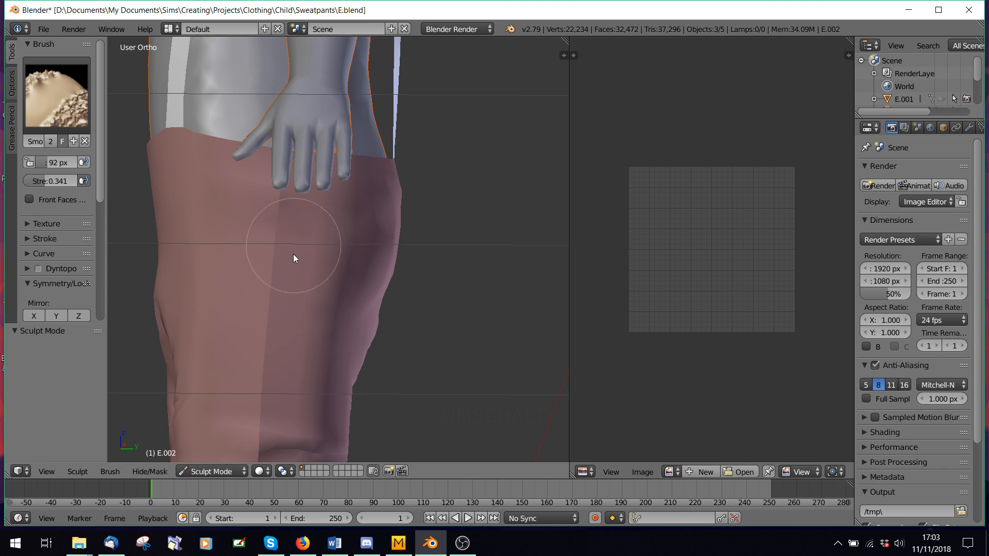
pyautogui.scroll(5, 261, 323)
pyautogui.scroll(-5, 214, 210)
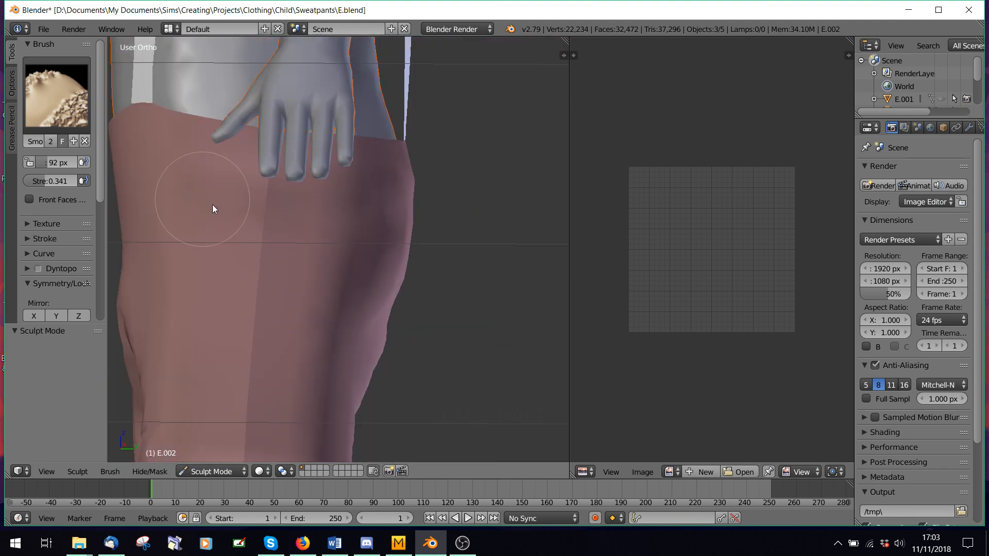
# Try to smooth the trouser cuff along its side seam and undo the stroke
pyautogui.moveTo(215, 210); pyautogui.dragTo(342, 298, button='middle')
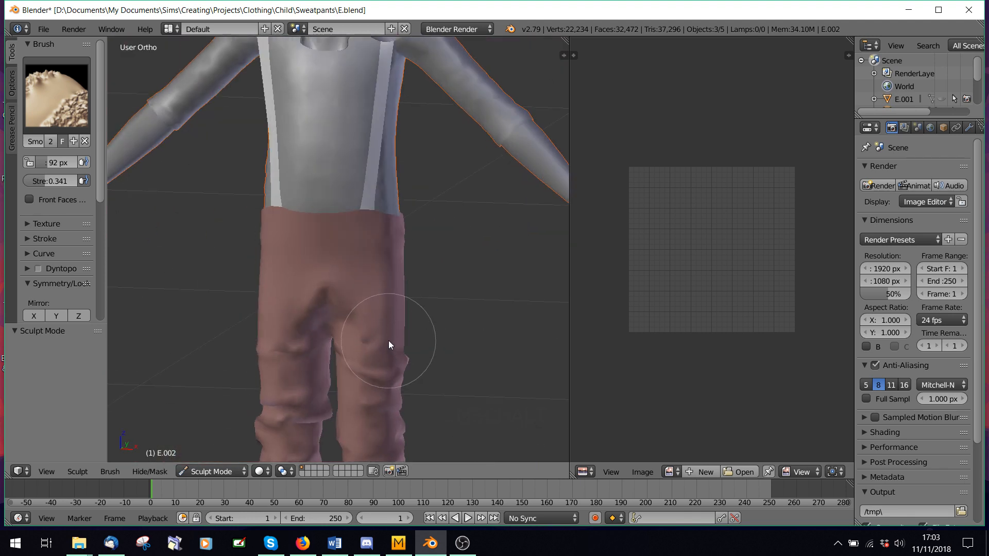
pyautogui.moveTo(388, 341); pyautogui.dragTo(302, 147, button='middle')
pyautogui.scroll(-6, 246, 173)
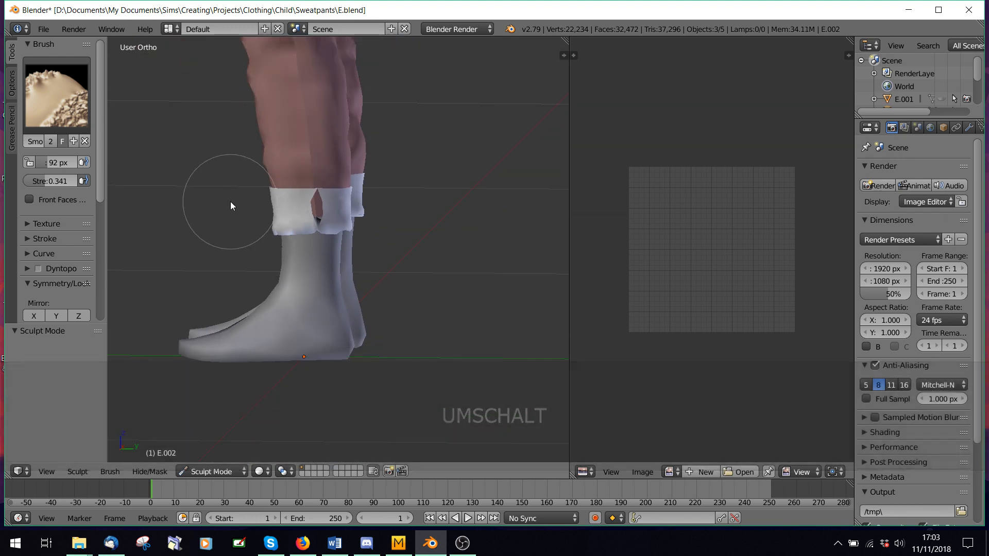
pyautogui.hotkey('ctrl', 'z')
pyautogui.moveTo(199, 194); pyautogui.dragTo(356, 165, button='middle')
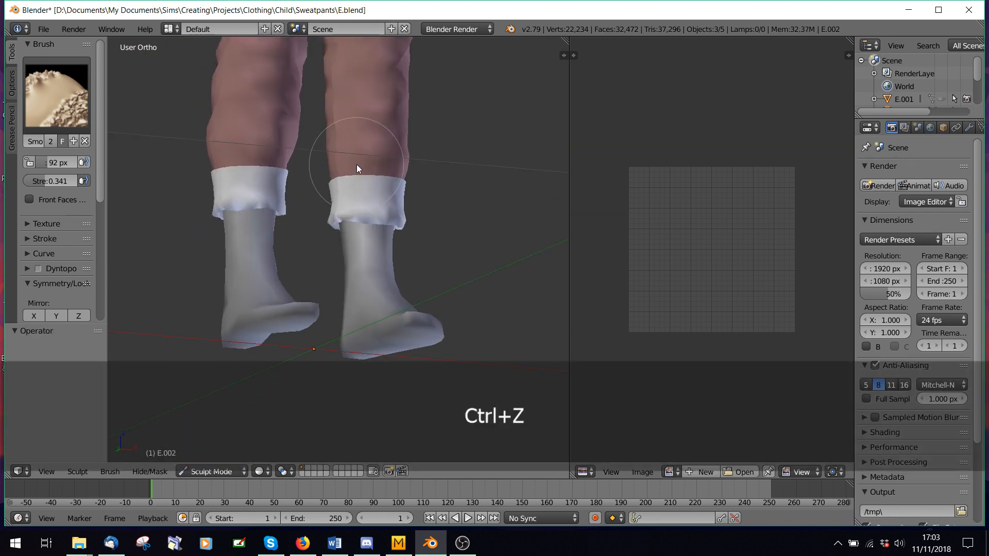
# Switch the trousers to Edit Mode, select the whole mesh and remove its doubled vertices
pyautogui.keyDown('shift'); pyautogui.moveTo(345, 130); pyautogui.dragTo(322, 357, button='middle'); pyautogui.keyUp('shift')
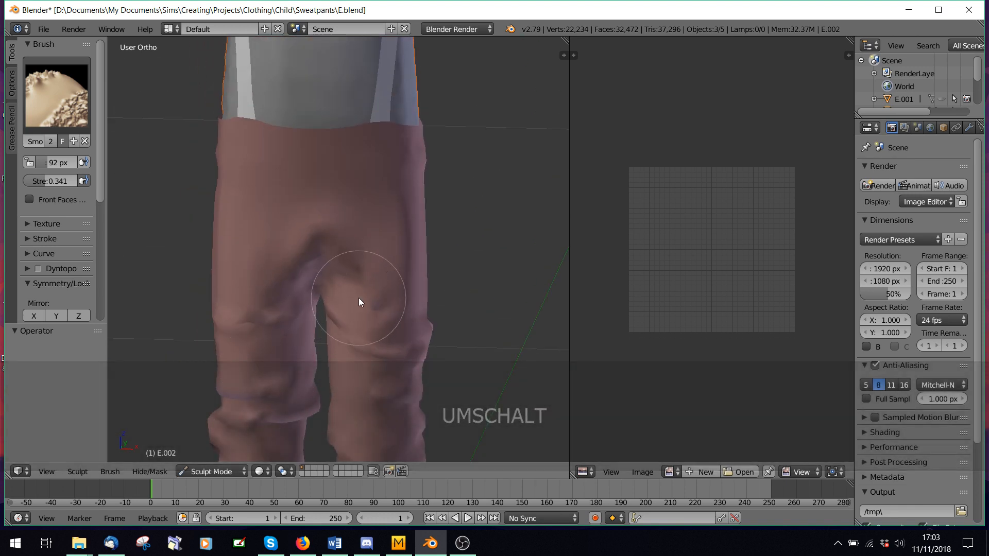
pyautogui.click(213, 472)
pyautogui.click(214, 442)
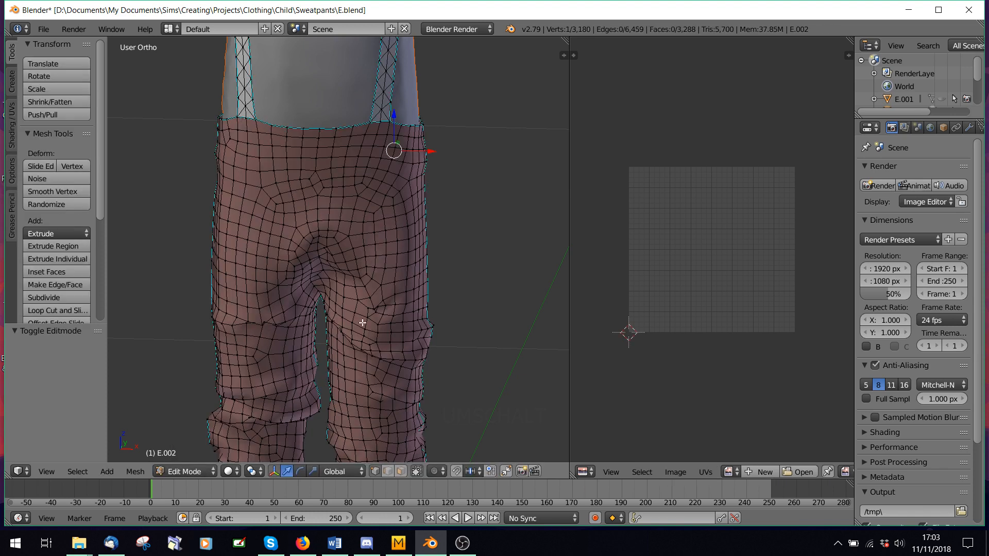
pyautogui.moveTo(362, 323); pyautogui.dragTo(326, 292, button='middle')
pyautogui.press('a')
pyautogui.scroll(-4, 305, 221)
pyautogui.press('a')
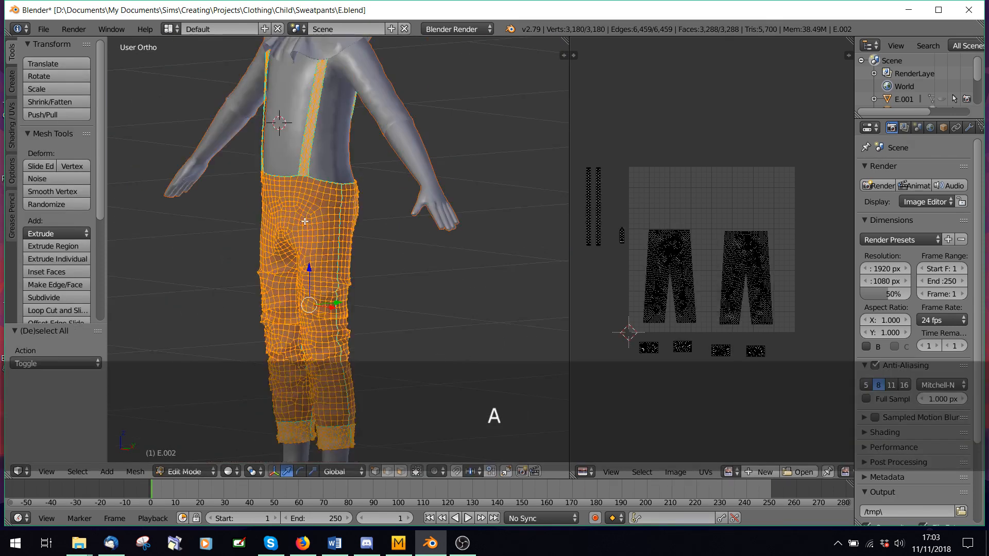
pyautogui.press('w')
pyautogui.click(265, 263)
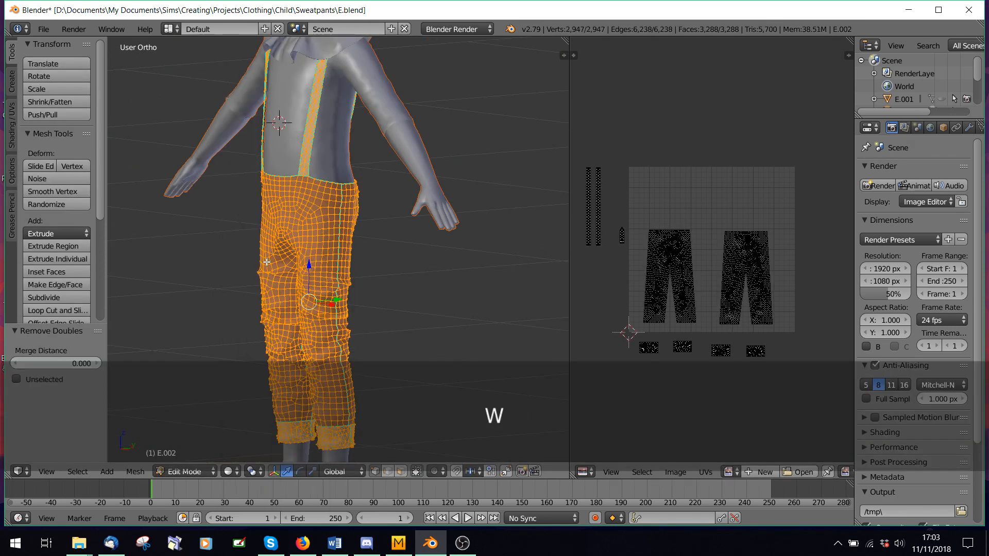
# Return the trousers to Sculpt Mode and smooth the white cuffs around both ankles
pyautogui.click(186, 471)
pyautogui.click(185, 440)
pyautogui.click(185, 470)
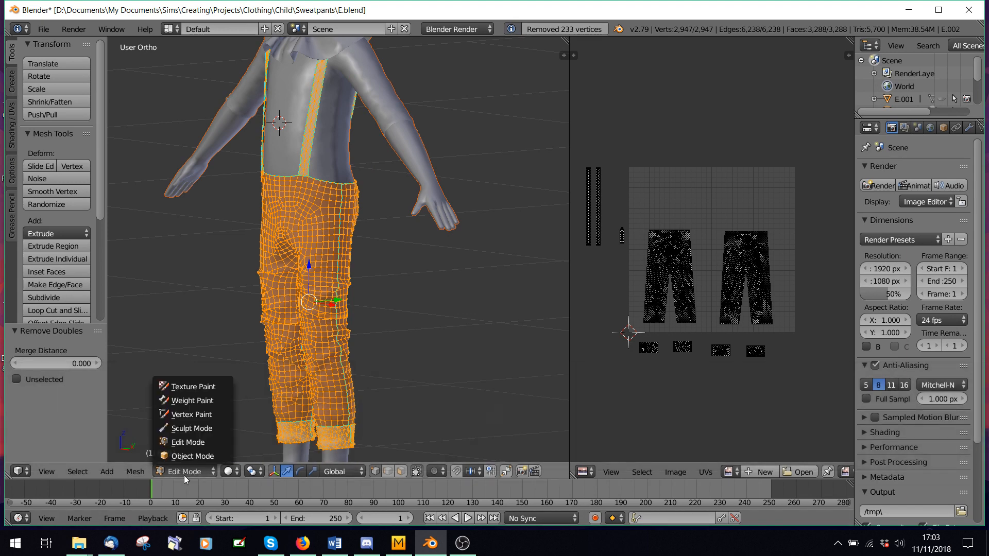
pyautogui.click(178, 427)
pyautogui.moveTo(366, 438)
pyautogui.mouseDown(button='middle')
pyautogui.moveTo(316, 415)
pyautogui.moveTo(326, 200)
pyautogui.mouseUp(button='middle')
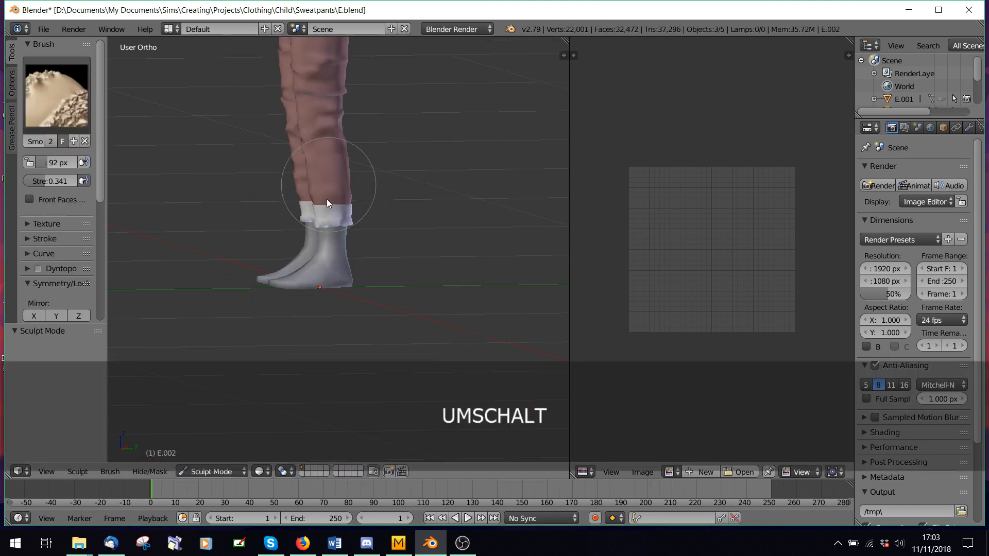
pyautogui.scroll(7, 346, 176)
pyautogui.moveTo(341, 167); pyautogui.dragTo(384, 179, button='middle')
pyautogui.moveTo(255, 207); pyautogui.dragTo(226, 157, button='middle')
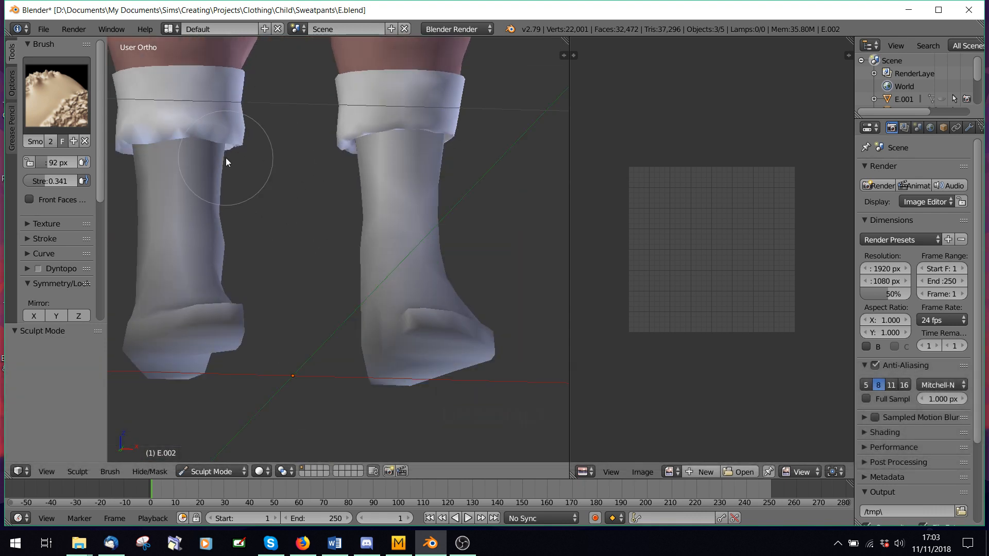
pyautogui.moveTo(157, 149)
pyautogui.mouseDown(button='middle')
pyautogui.moveTo(157, 159)
pyautogui.moveTo(243, 195)
pyautogui.moveTo(413, 129)
pyautogui.mouseUp(button='middle')
pyautogui.moveTo(413, 129); pyautogui.dragTo(508, 119)
pyautogui.moveTo(505, 123); pyautogui.dragTo(435, 174, button='middle')
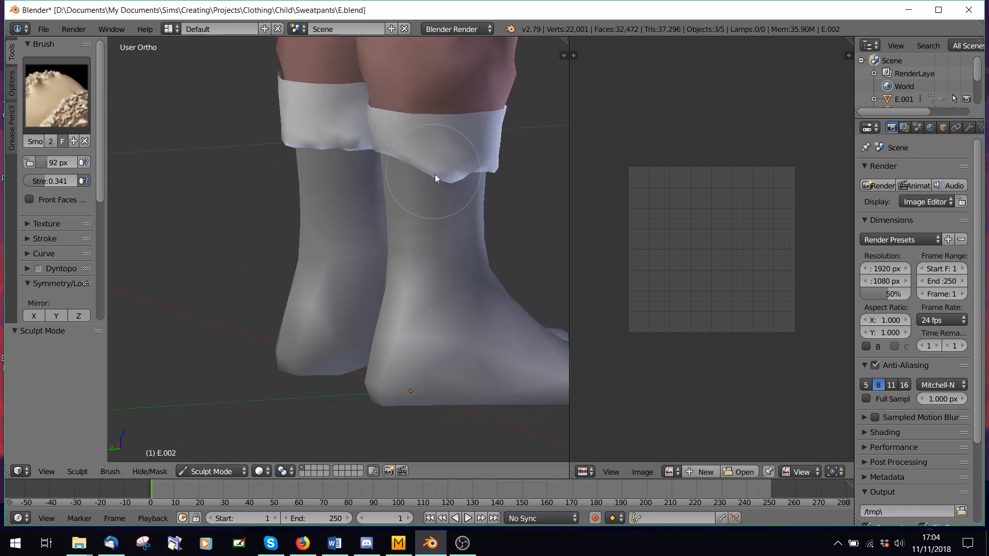
pyautogui.moveTo(520, 169); pyautogui.dragTo(301, 217, button='middle')
pyautogui.scroll(-3, 301, 146)
# Switch the trousers to Edit Mode and examine the fully selected mesh alongside its UV layout
pyautogui.click(211, 471)
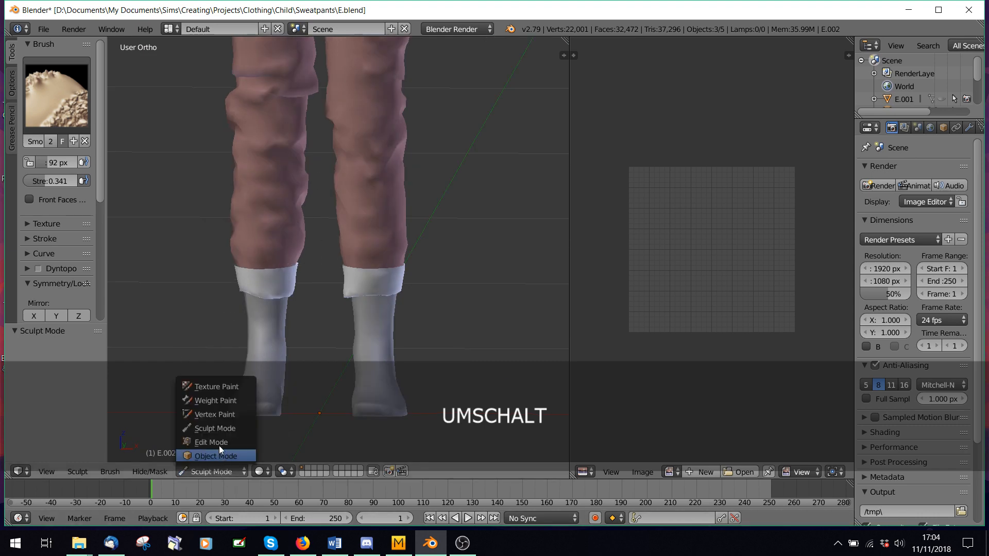
pyautogui.click(218, 446)
pyautogui.scroll(-3, 312, 223)
pyautogui.scroll(3, 312, 222)
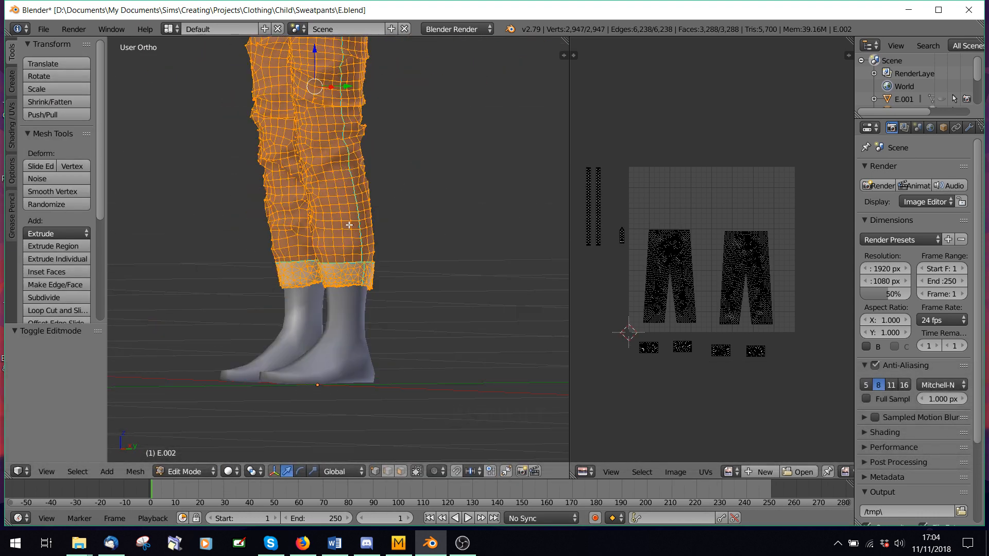
pyautogui.press('a')
pyautogui.press('a')
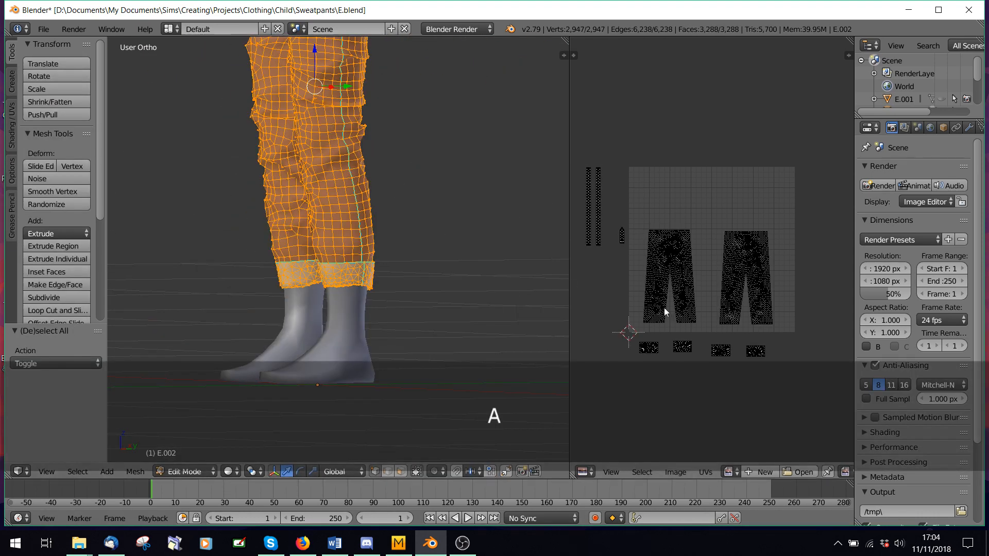
pyautogui.scroll(-2, 220, 402)
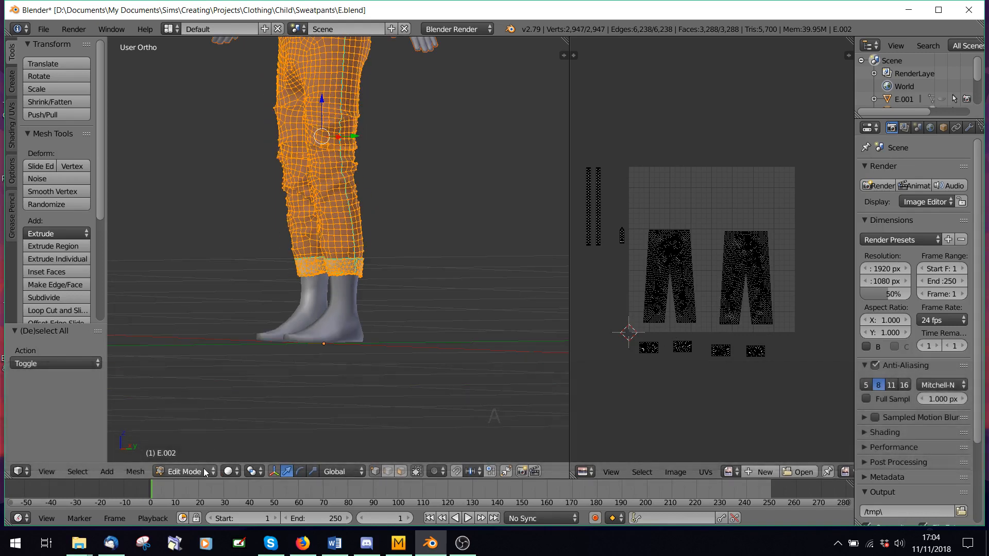
# Switch the trousers to Object Mode and add an Edge Split modifier
pyautogui.click(207, 471)
pyautogui.click(201, 457)
pyautogui.moveTo(233, 301); pyautogui.dragTo(324, 223, button='middle')
pyautogui.keyDown('shift'); pyautogui.moveTo(330, 165); pyautogui.dragTo(313, 285, button='middle'); pyautogui.keyUp('shift')
pyautogui.click(969, 128)
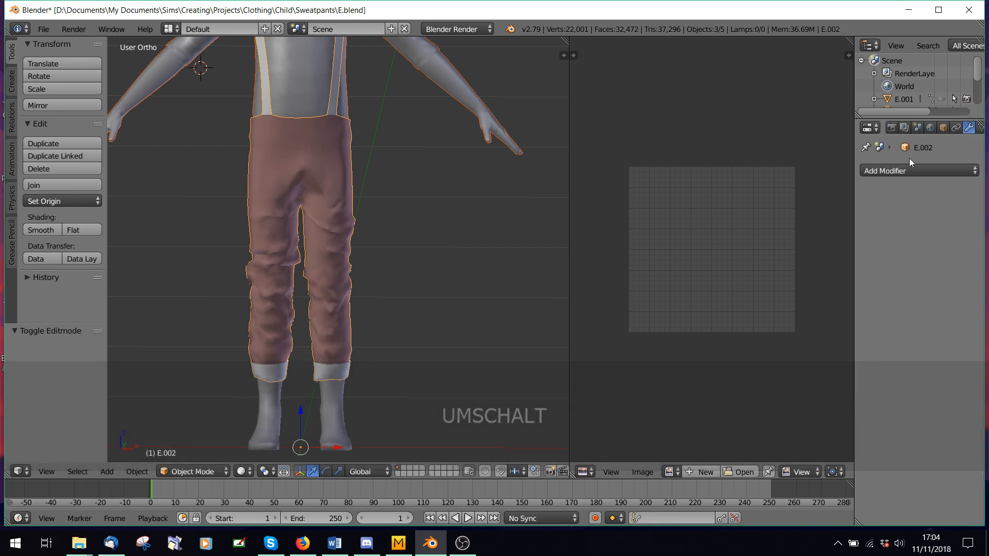
pyautogui.click(910, 171)
pyautogui.click(728, 270)
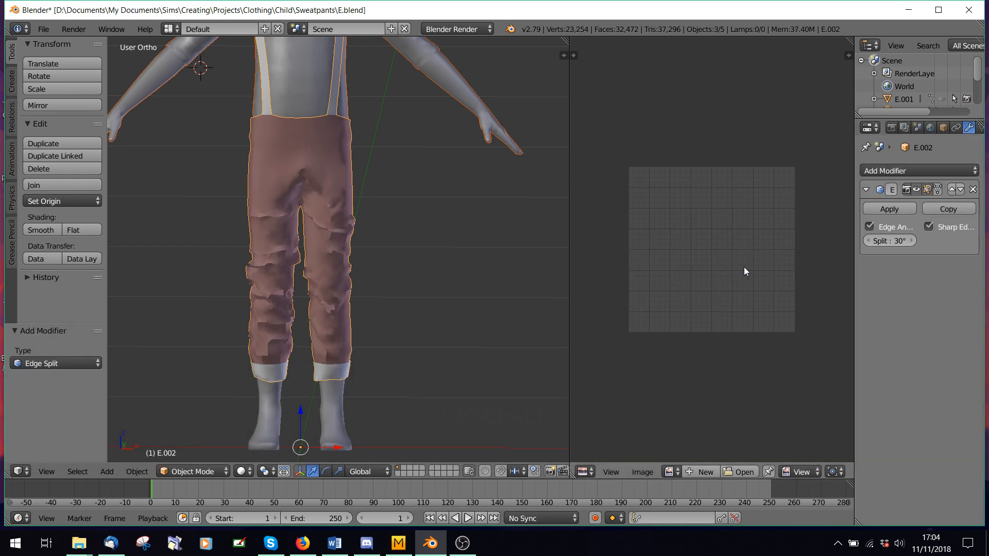
# Apply the Edge Split modifier with Edge Angle disabled and check the linked trouser parts in Edit Mode
pyautogui.click(870, 227)
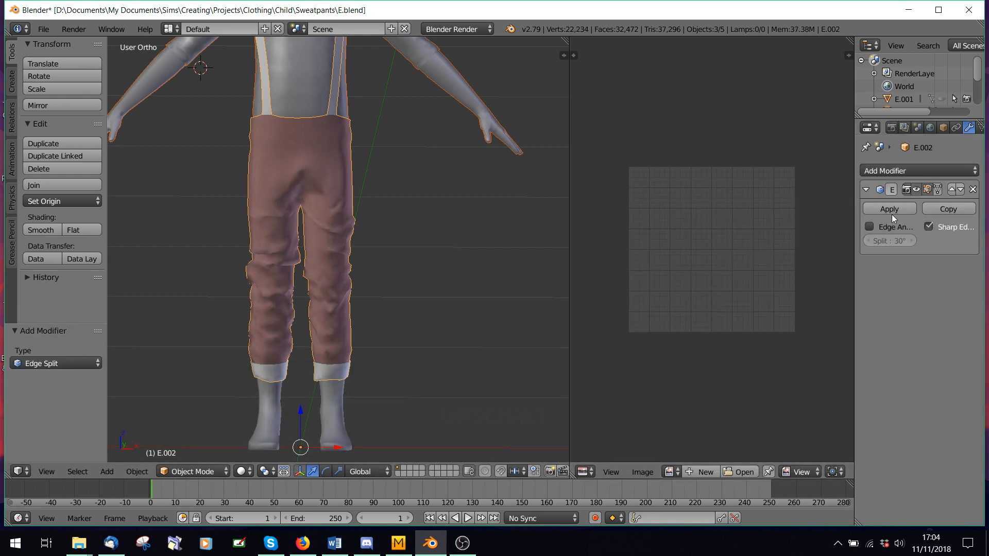
pyautogui.click(890, 210)
pyautogui.click(201, 471)
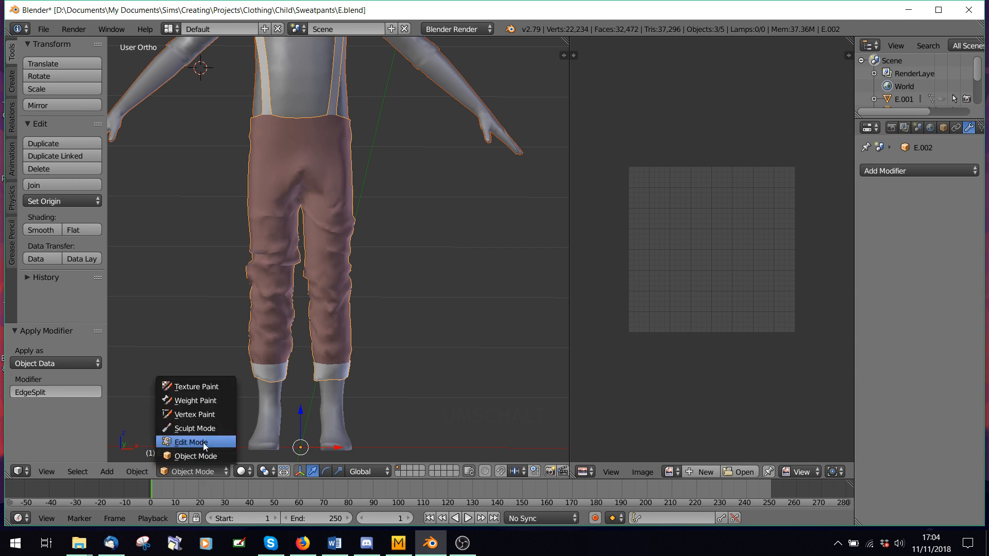
pyautogui.click(191, 442)
pyautogui.press('a')
pyautogui.press('l')
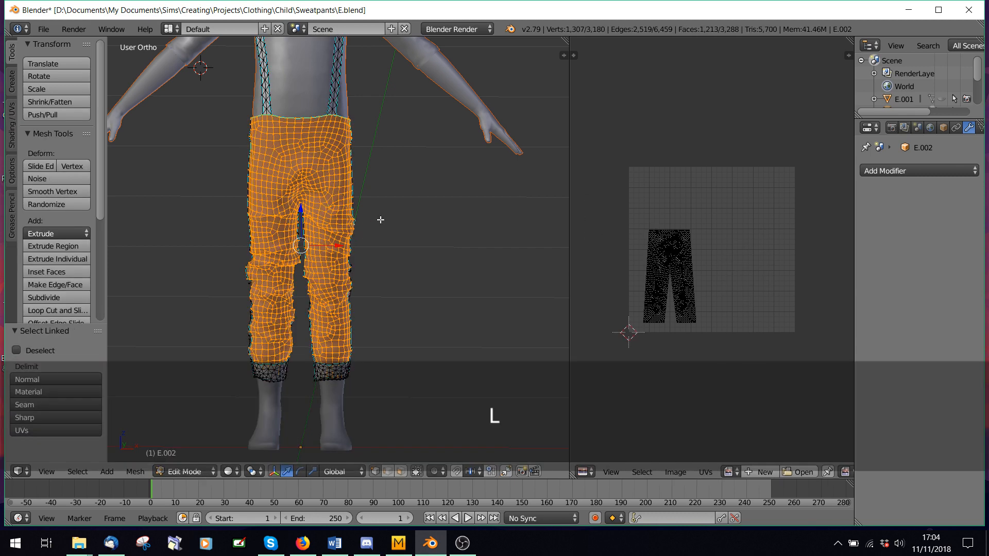
pyautogui.moveTo(355, 204); pyautogui.dragTo(365, 176, button='middle')
pyautogui.press('l')
pyautogui.press('a')
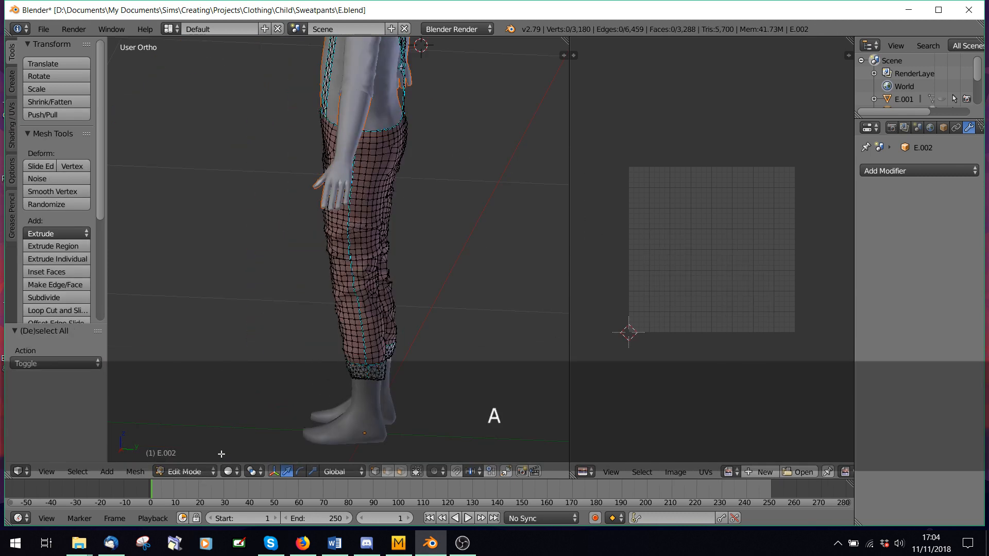
# Return to Object Mode and undo the modifier's application along with the Edge Angle change
pyautogui.click(193, 472)
pyautogui.click(205, 461)
pyautogui.hotkey('ctrl', 'z')
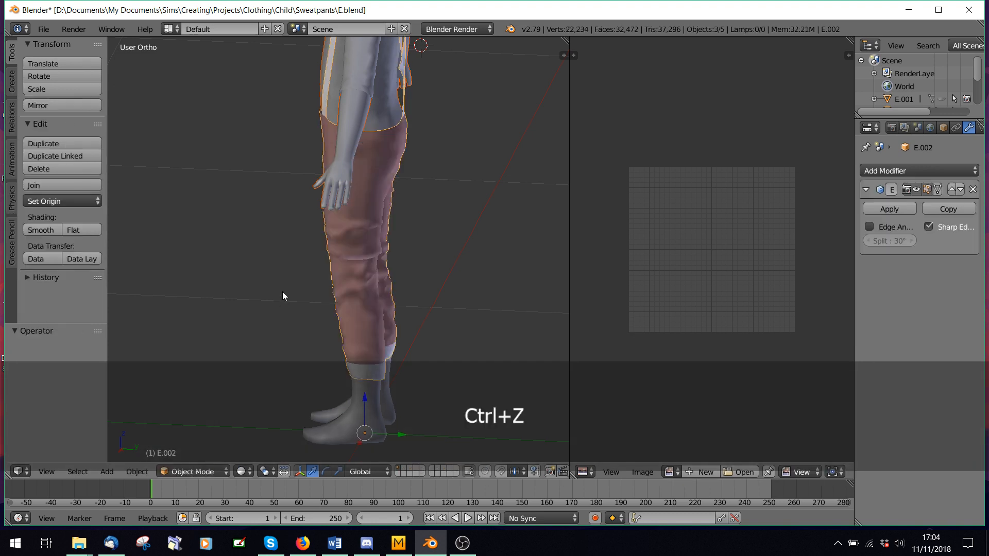
pyautogui.click(189, 472)
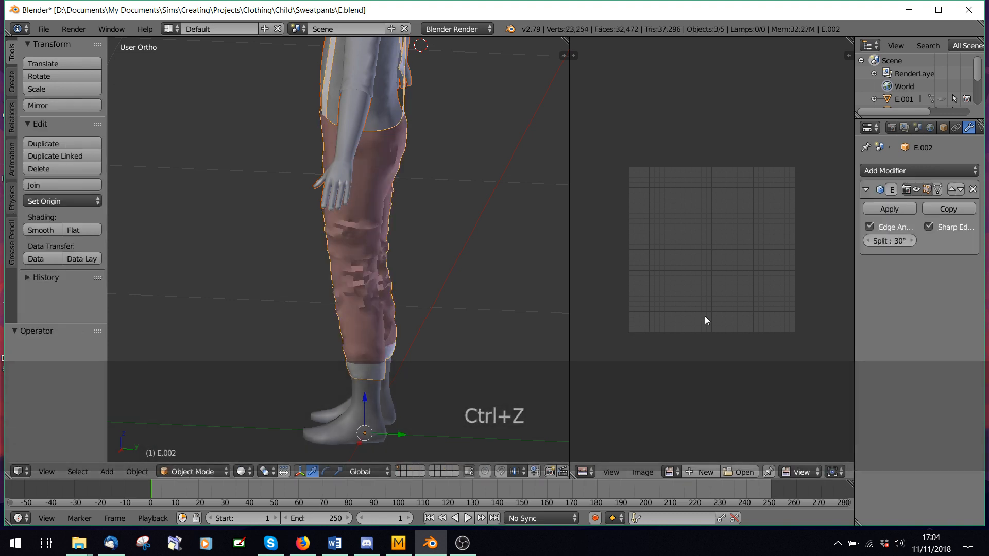
# Disable Edge Angle, check the linked geometry in Edit Mode, and apply the Edge Split modifier back in Object Mode
pyautogui.click(869, 227)
pyautogui.click(187, 470)
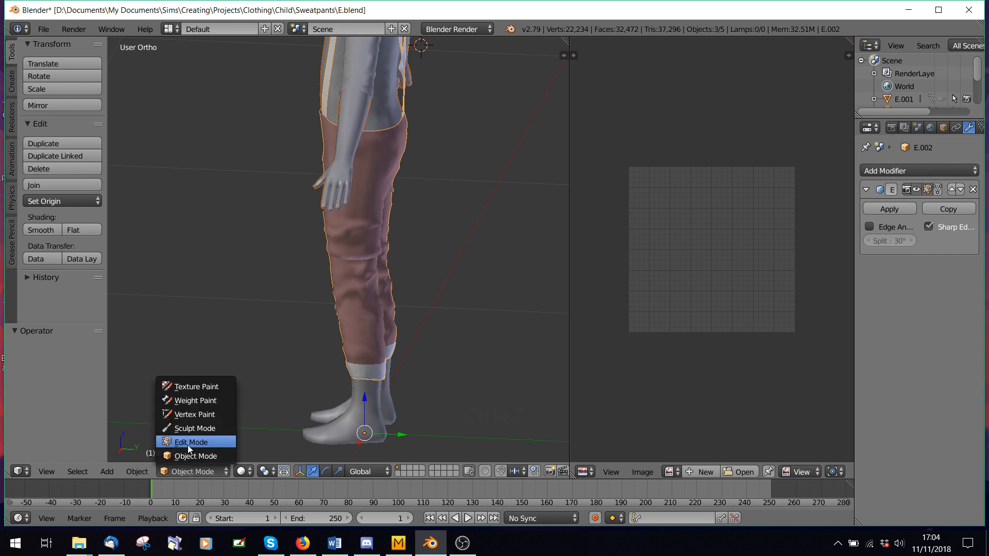
pyautogui.click(189, 442)
pyautogui.press('a')
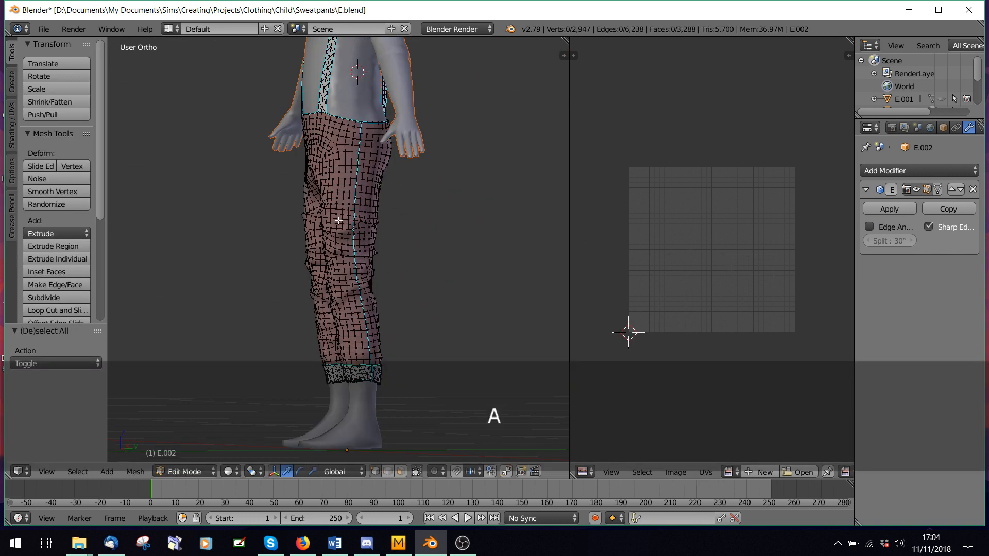
pyautogui.press('l')
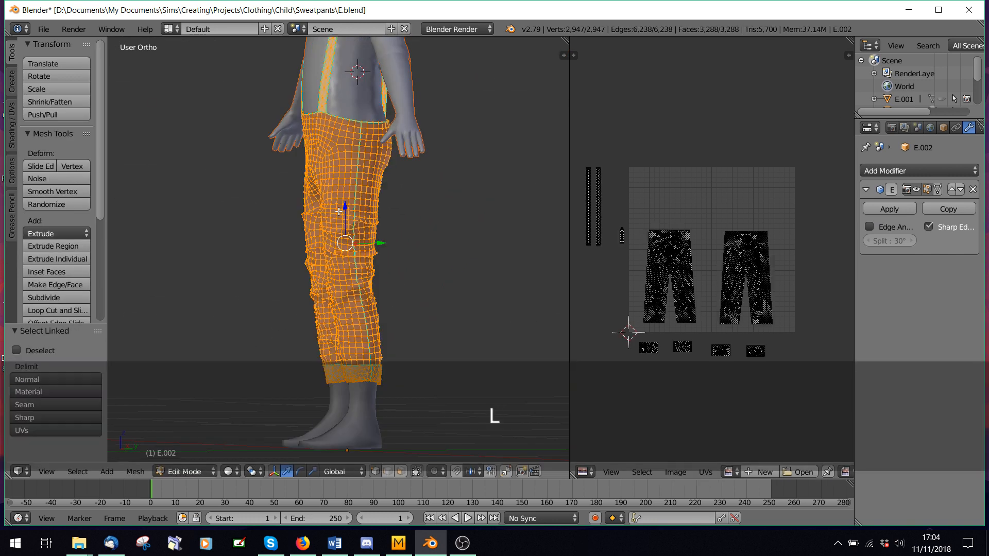
pyautogui.click(197, 472)
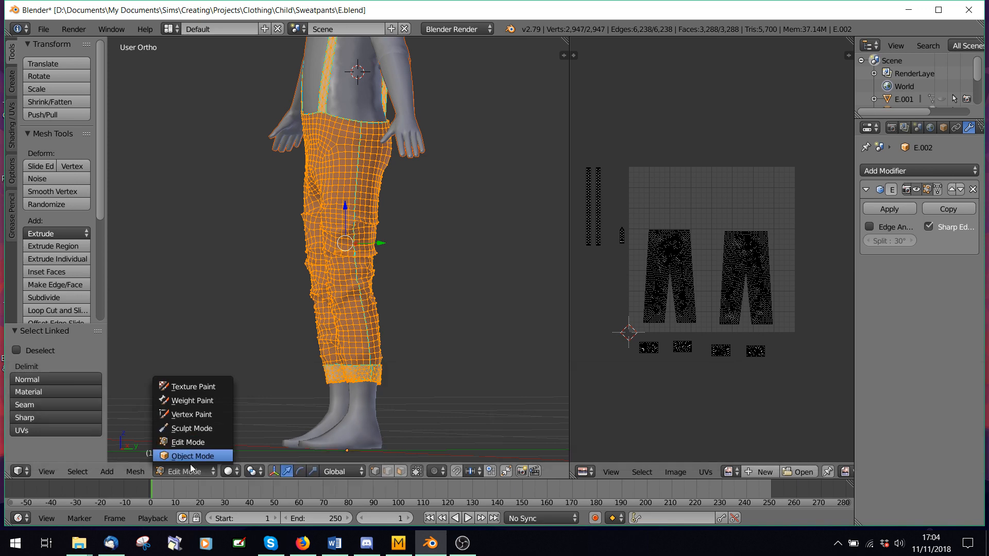
pyautogui.click(192, 456)
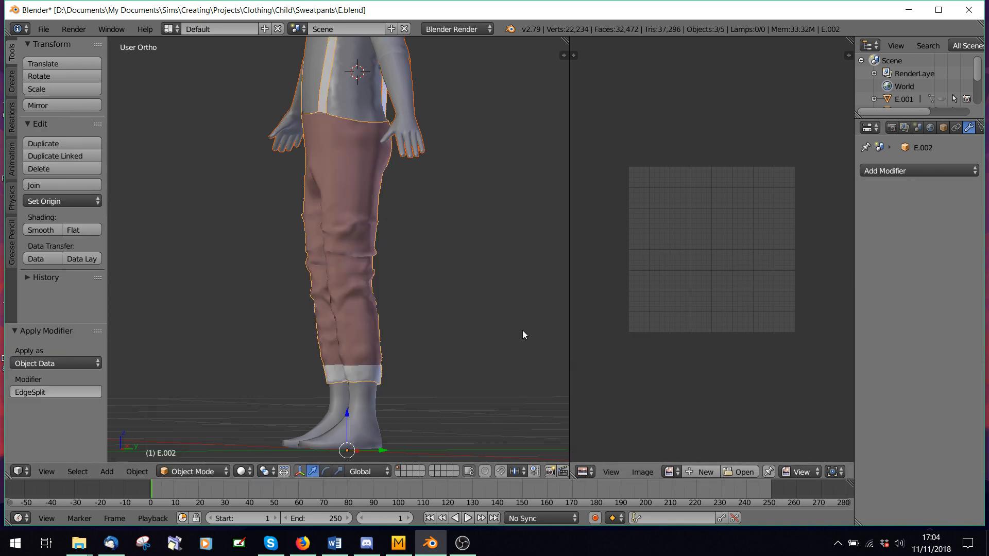
# Switch the trousers to Edit Mode, clear the selection and check the linked parts around both legs
pyautogui.click(193, 471)
pyautogui.click(188, 442)
pyautogui.moveTo(352, 310); pyautogui.dragTo(337, 311, button='middle')
pyautogui.press('a')
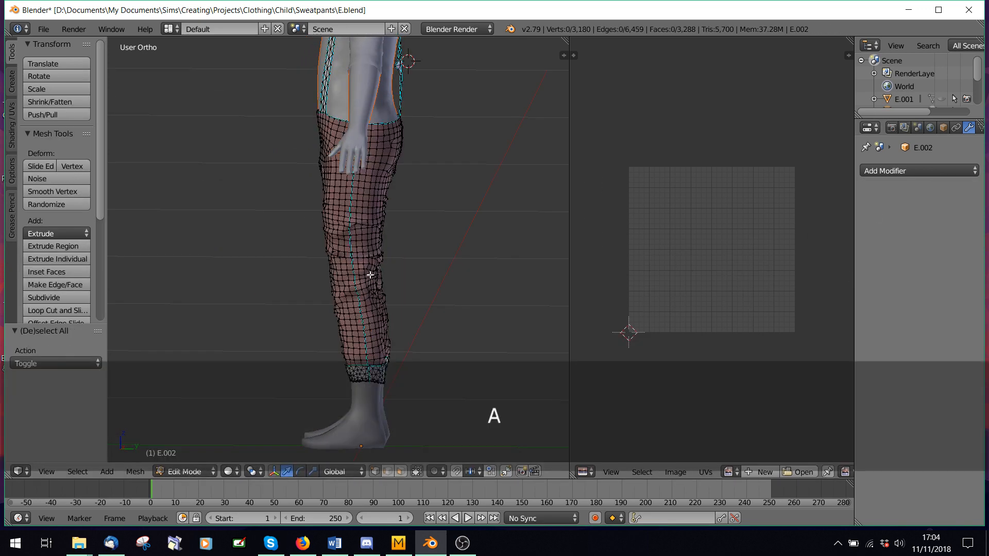
pyautogui.press('l')
pyautogui.moveTo(468, 256); pyautogui.dragTo(436, 255, button='middle')
pyautogui.press('a')
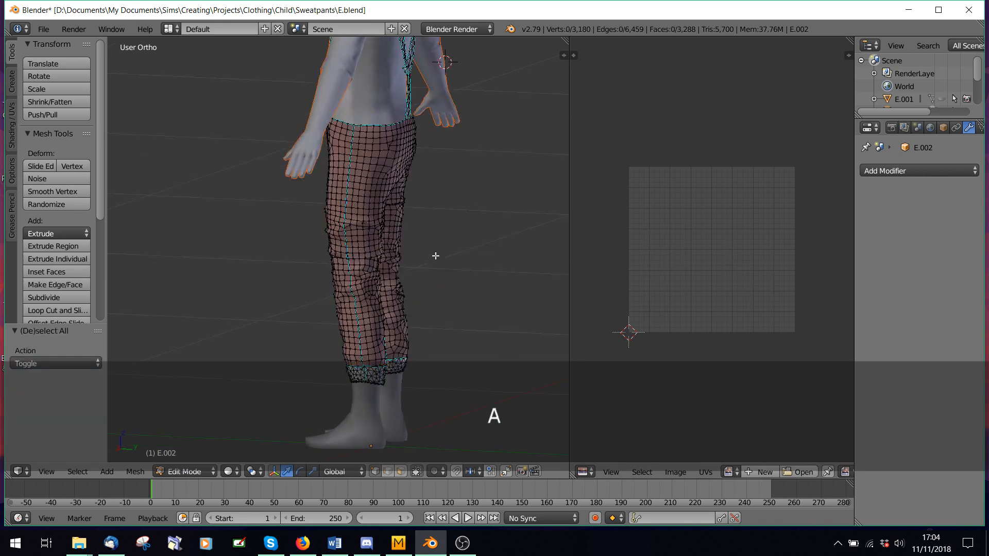
pyautogui.moveTo(435, 338); pyautogui.dragTo(372, 294, button='middle')
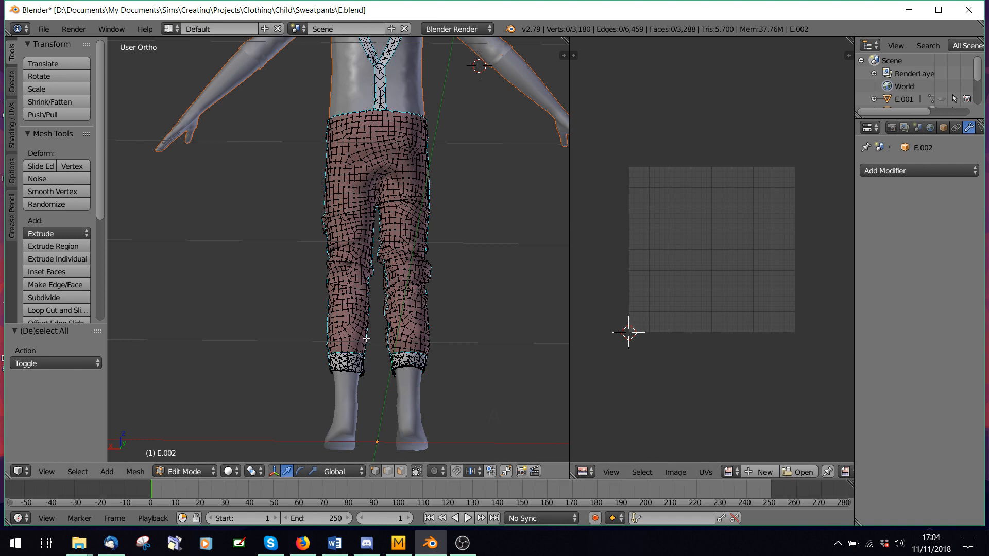
# Select the whole mesh and circle-select the outer side edge of the first trouser piece in the UV layout
pyautogui.press('a')
pyautogui.scroll(4, 633, 299)
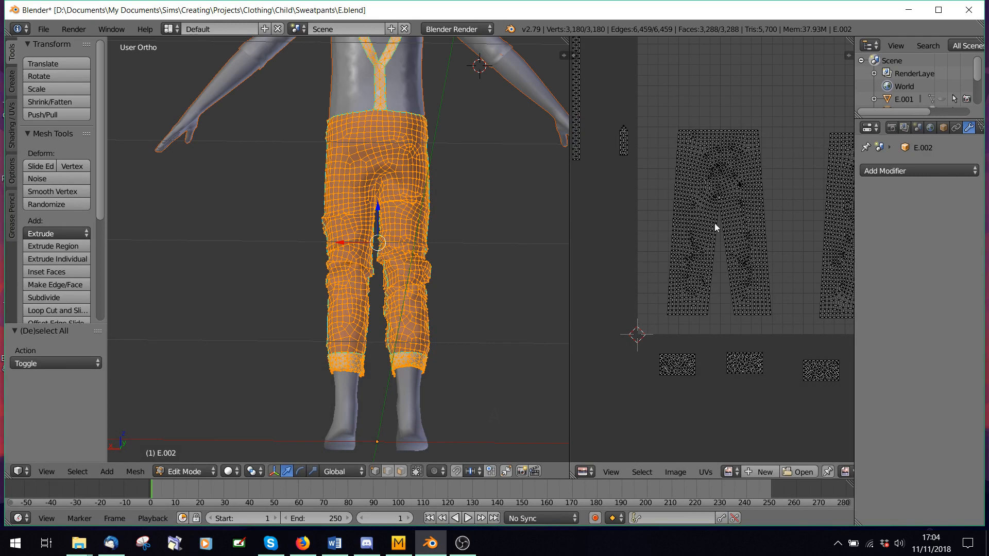
pyautogui.scroll(2, 699, 240)
pyautogui.press('c')
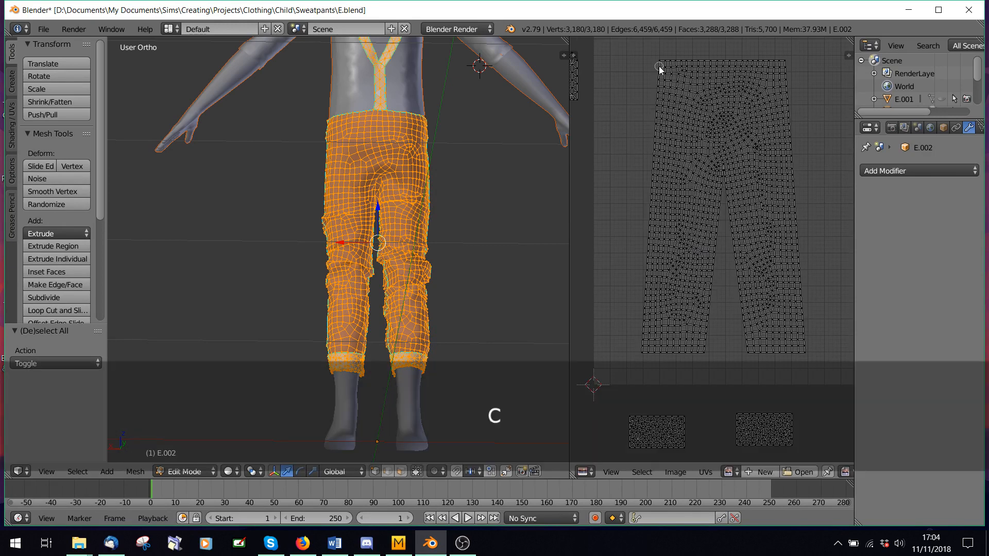
pyautogui.moveTo(653, 61); pyautogui.dragTo(646, 177)
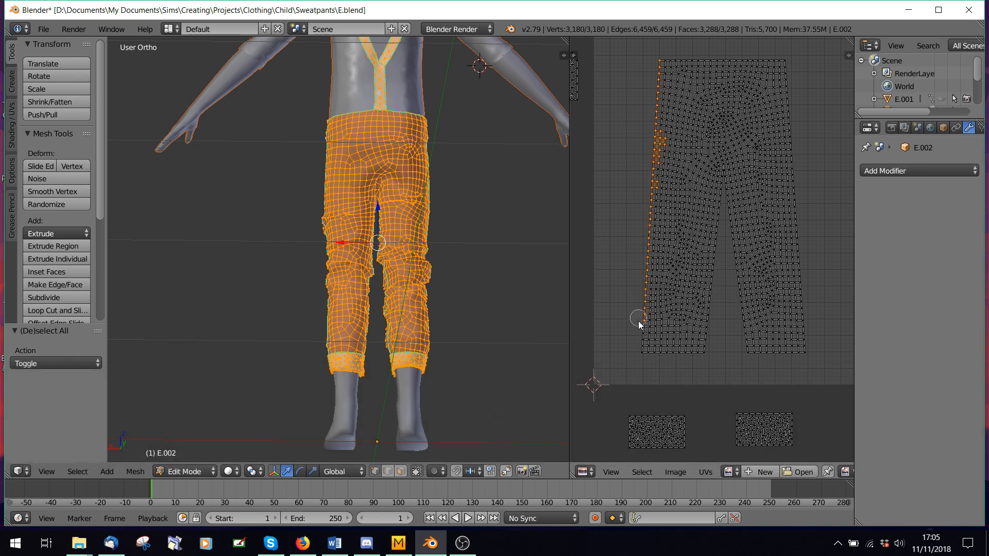
pyautogui.rightClick(672, 287)
pyautogui.scroll(-2, 671, 261)
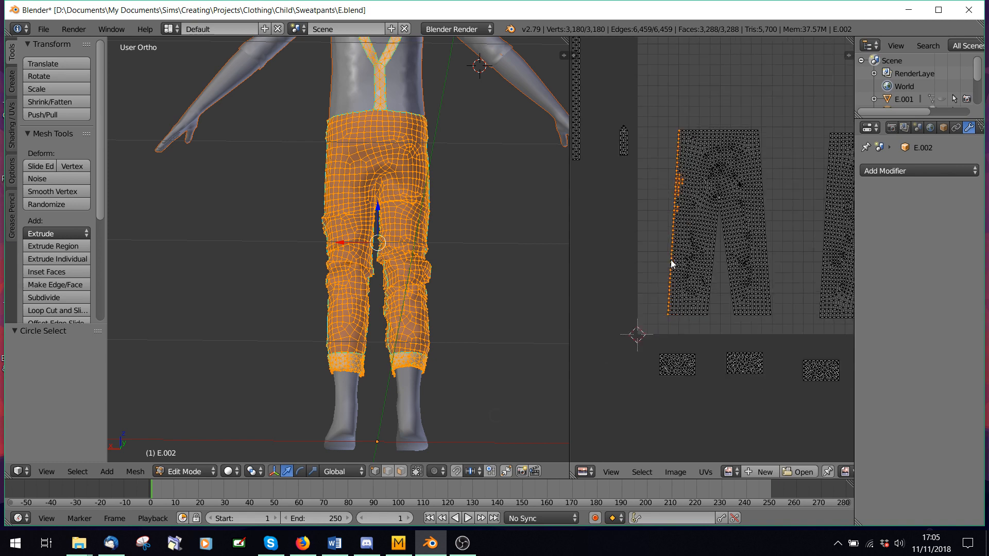
pyautogui.moveTo(737, 184); pyautogui.dragTo(680, 242, button='middle')
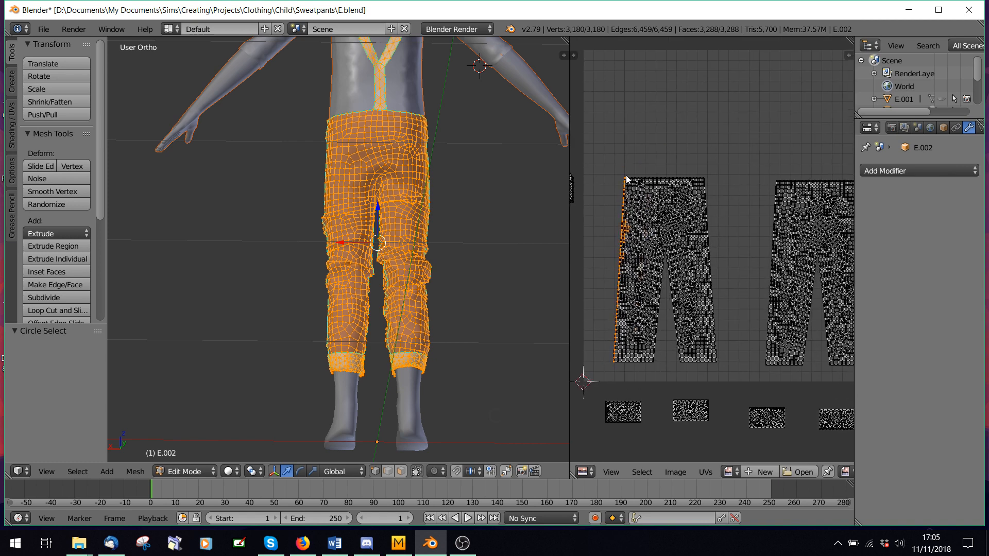
pyautogui.scroll(-4, 728, 264)
pyautogui.scroll(4, 768, 270)
pyautogui.scroll(8, 657, 301)
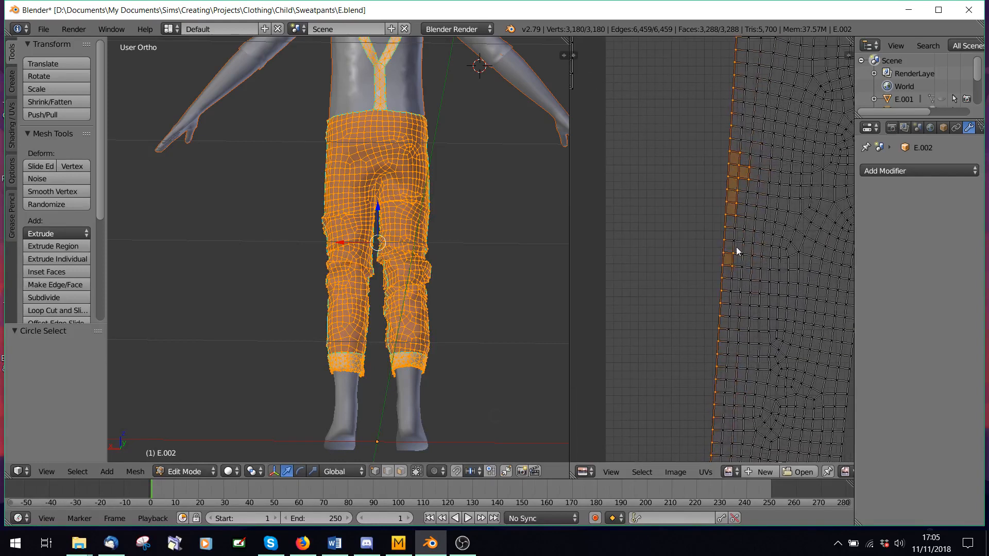
# Deselect the stray inner UV vertices beside the trouser piece's side edge with Circle Select
pyautogui.press('c')
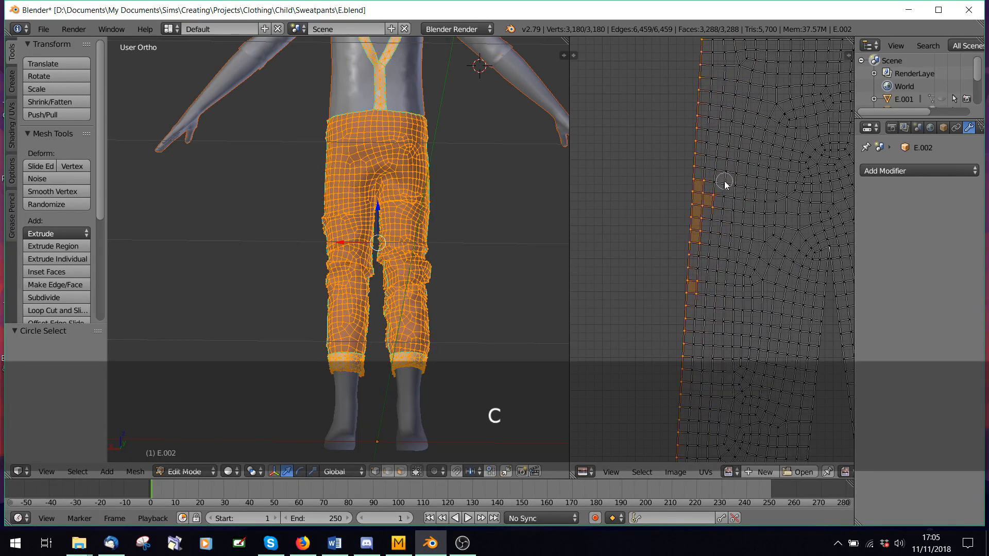
pyautogui.scroll(-8, 730, 187)
pyautogui.scroll(3, 729, 189)
pyautogui.moveTo(711, 181); pyautogui.dragTo(711, 223, button='middle')
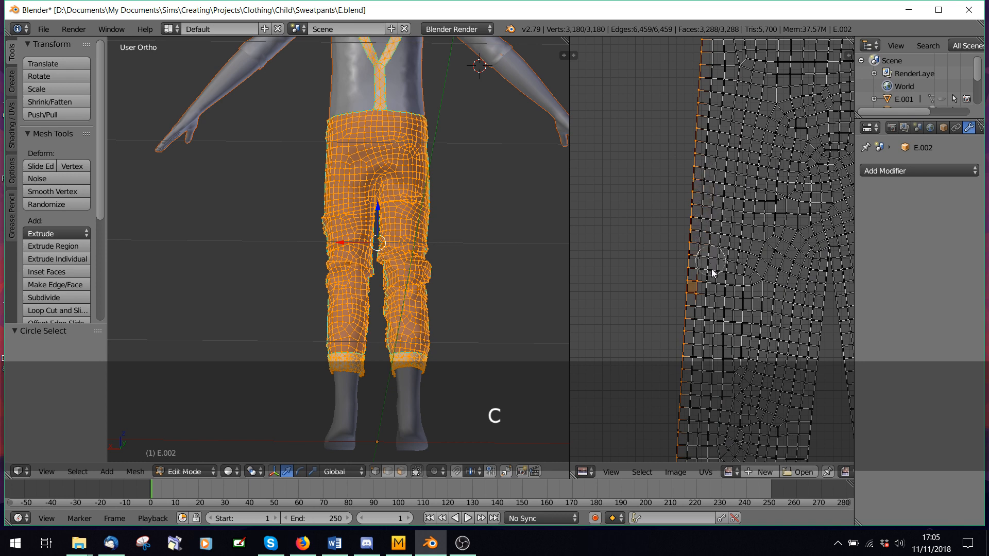
pyautogui.moveTo(713, 273); pyautogui.dragTo(712, 320, button='middle')
pyautogui.rightClick(719, 299)
pyautogui.scroll(-5, 719, 298)
pyautogui.press('space')
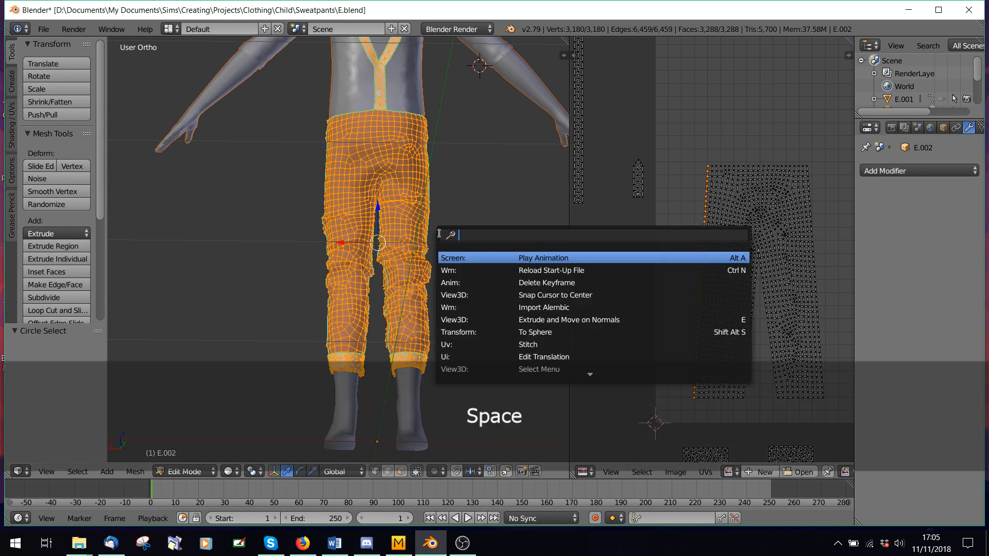
pyautogui.write('edge')
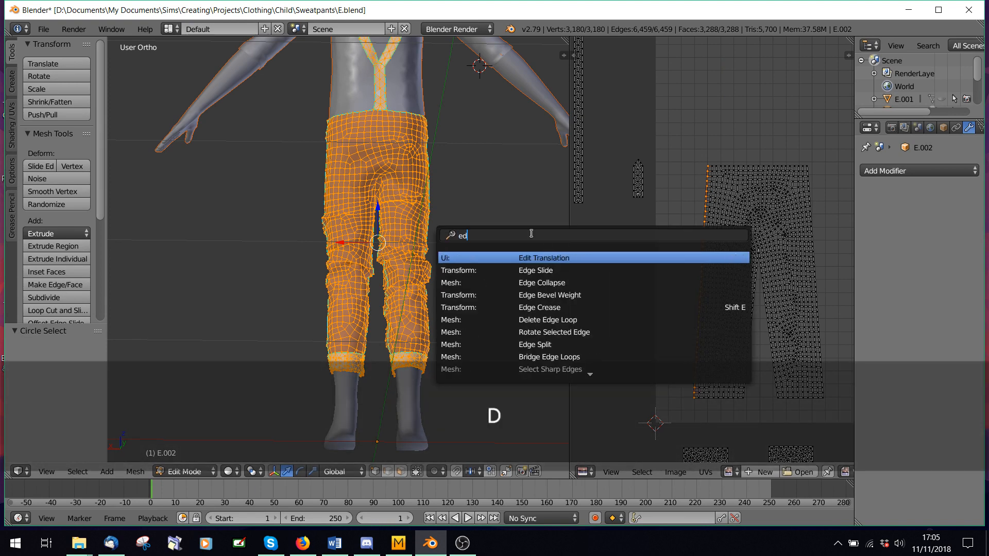
pyautogui.click(472, 199)
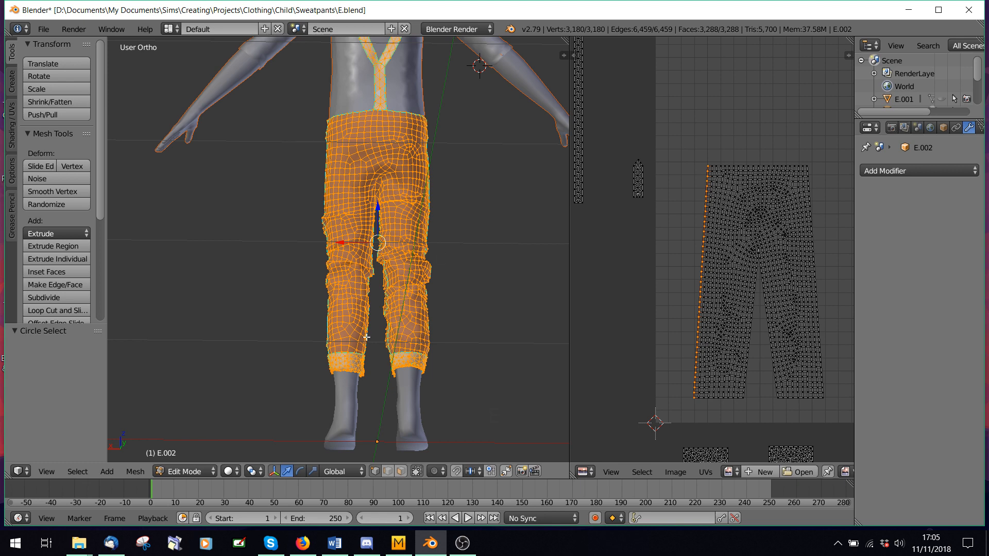
pyautogui.scroll(-1, 716, 375)
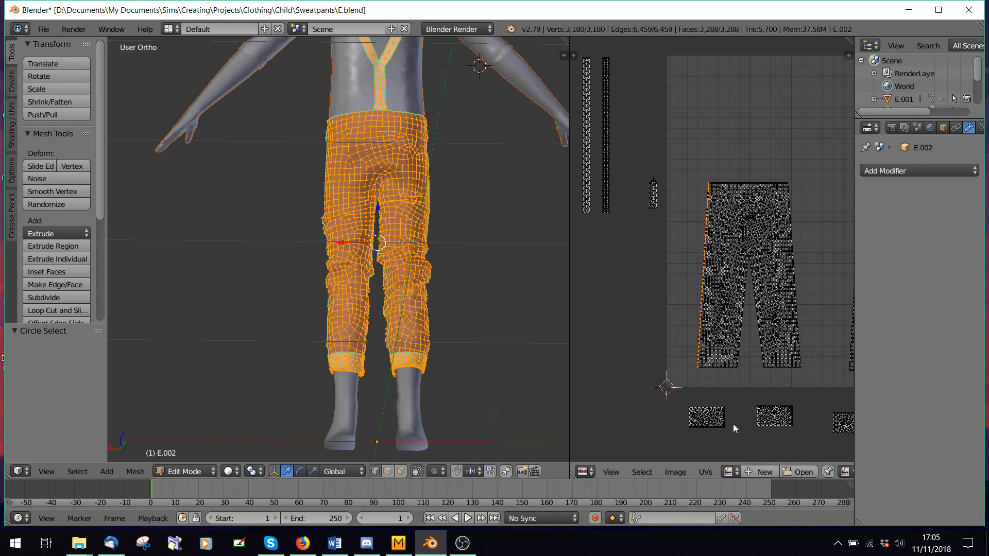
# Return the trousers to Object Mode and switch them to Sculpt Mode
pyautogui.click(186, 471)
pyautogui.click(189, 455)
pyautogui.moveTo(243, 361); pyautogui.dragTo(419, 357, button='middle')
pyautogui.click(192, 472)
pyautogui.click(194, 426)
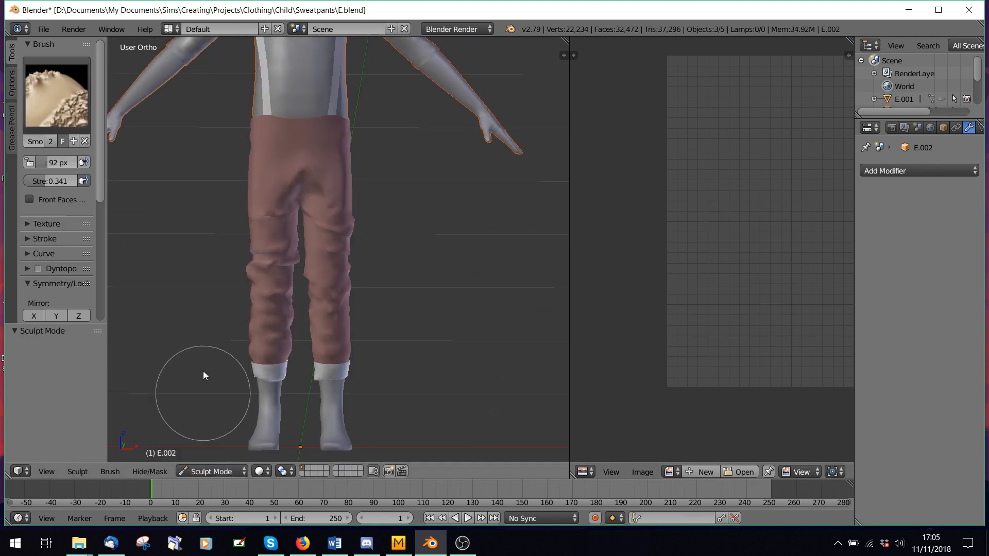
# Choose the Grab brush and enable X mirroring for sculpting
pyautogui.click(63, 103)
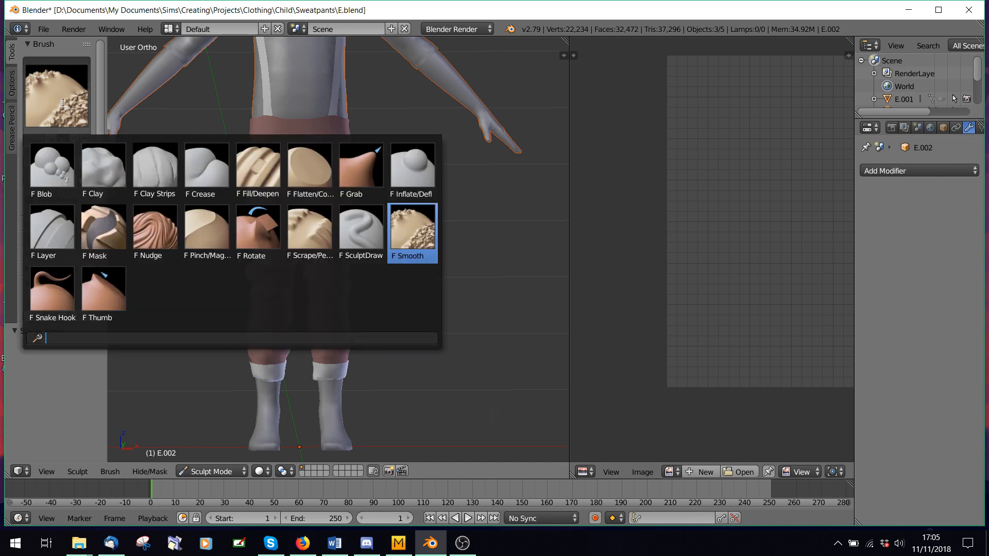
pyautogui.click(364, 177)
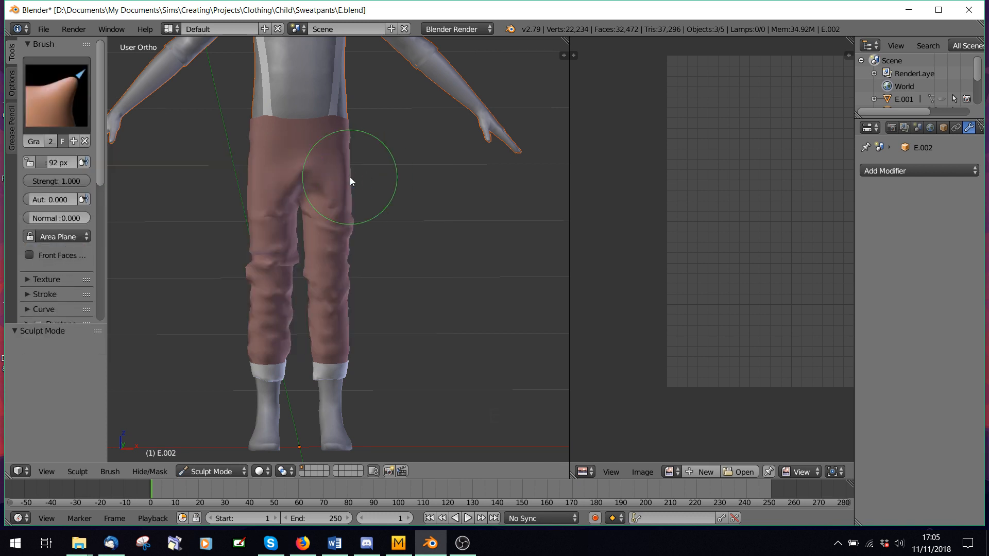
pyautogui.scroll(-2, 277, 177)
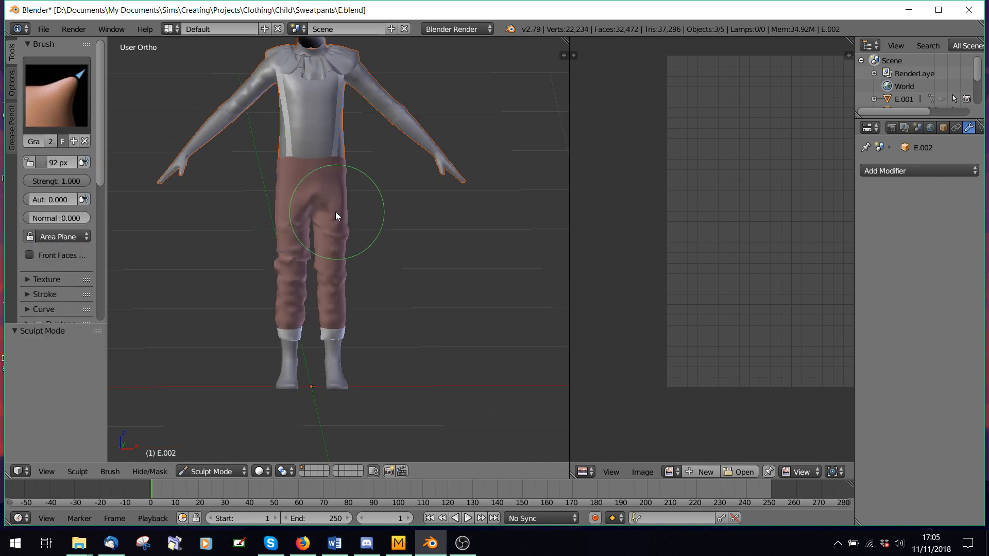
pyautogui.moveTo(337, 212); pyautogui.dragTo(349, 225, button='middle')
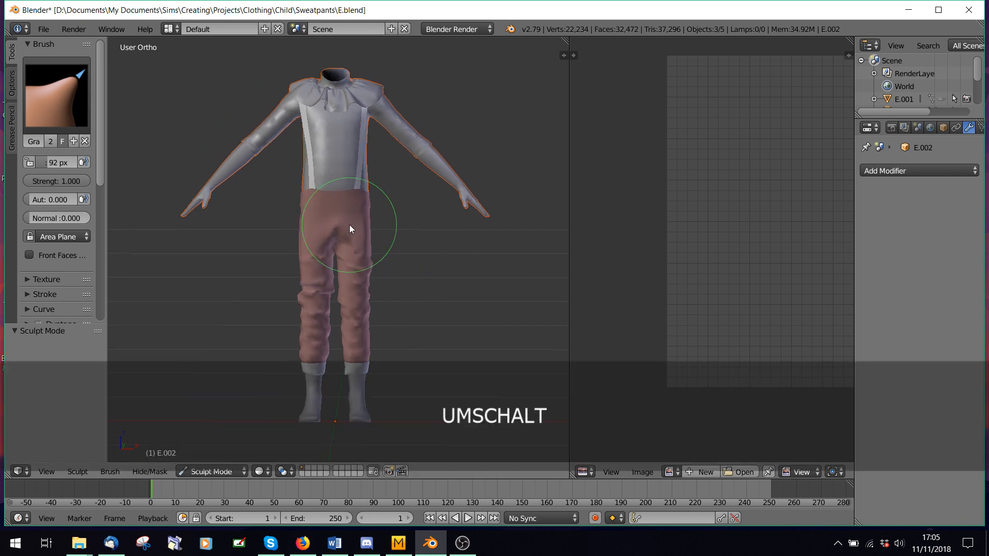
pyautogui.scroll(-4, 47, 283)
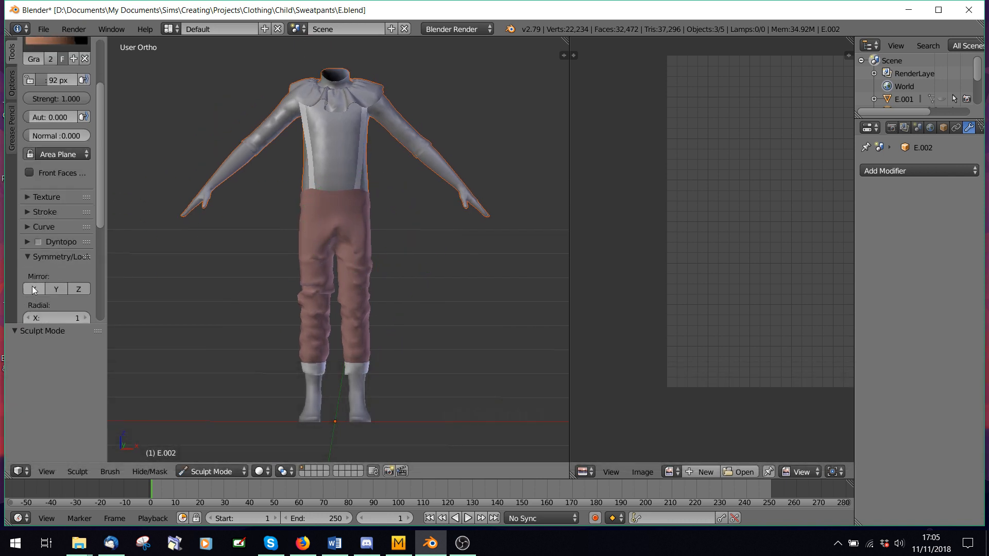
pyautogui.scroll(2, 363, 237)
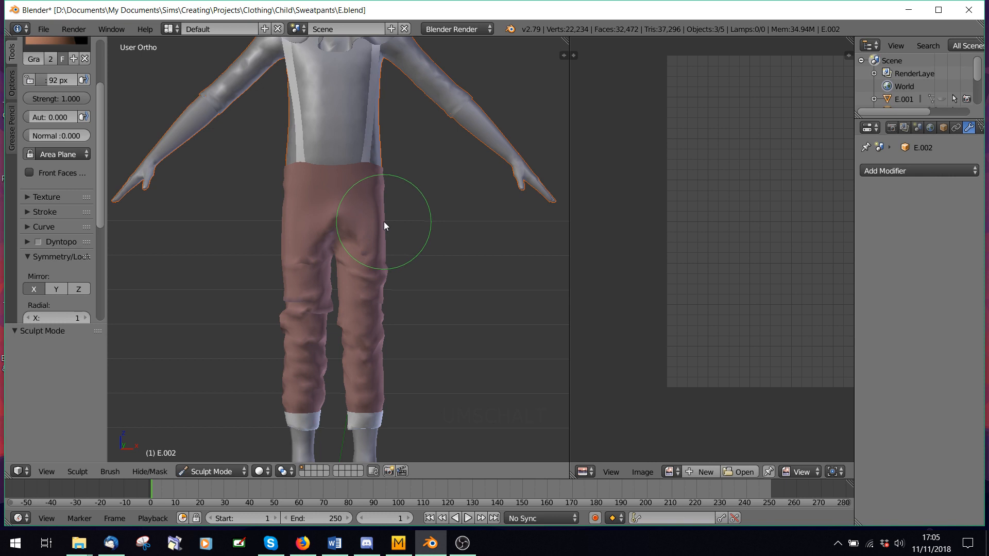
# Pull the trousers' outer sides outward from the hips down to the lower legs with mirrored Grab strokes
pyautogui.moveTo(384, 191); pyautogui.dragTo(388, 191)
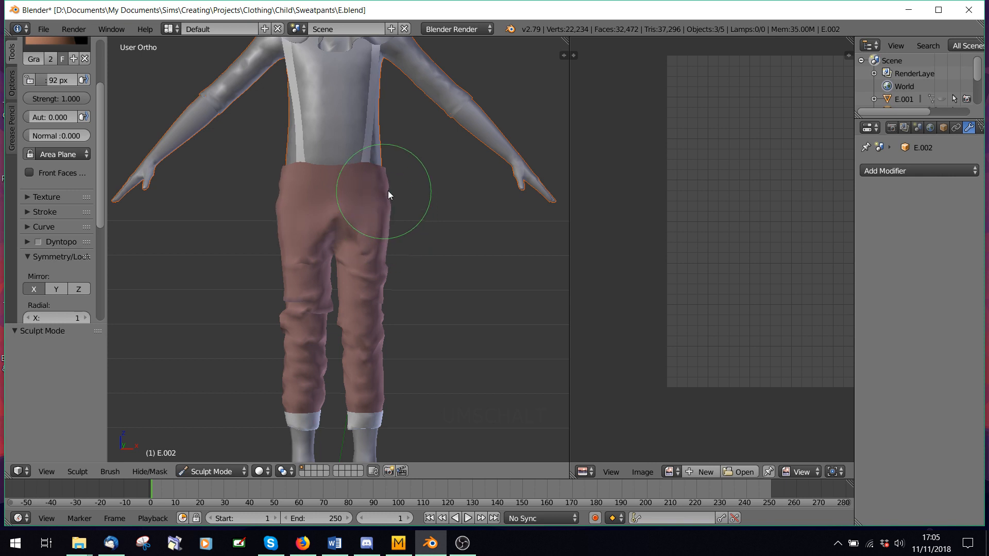
pyautogui.moveTo(382, 259); pyautogui.dragTo(387, 260)
pyautogui.moveTo(378, 294); pyautogui.dragTo(388, 320)
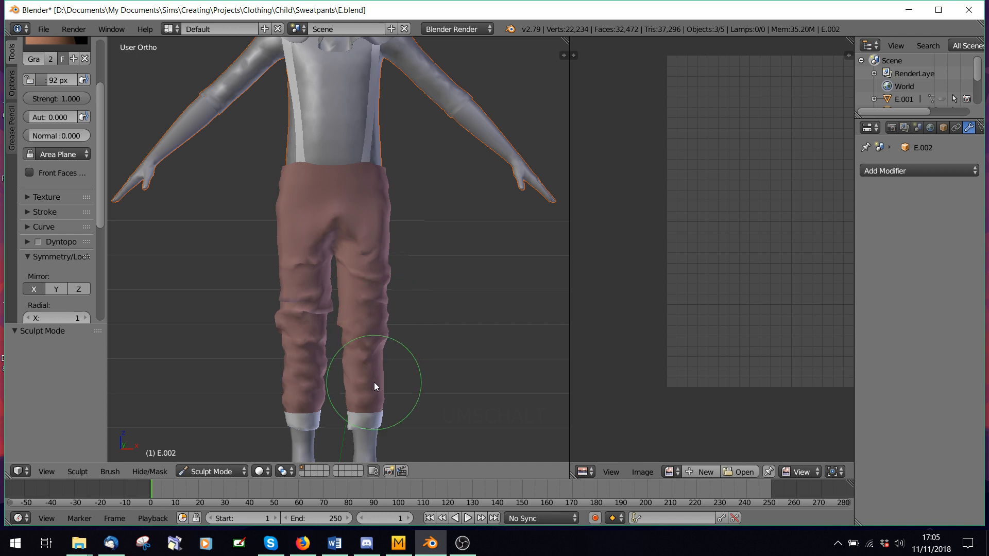
pyautogui.moveTo(387, 372); pyautogui.dragTo(389, 371)
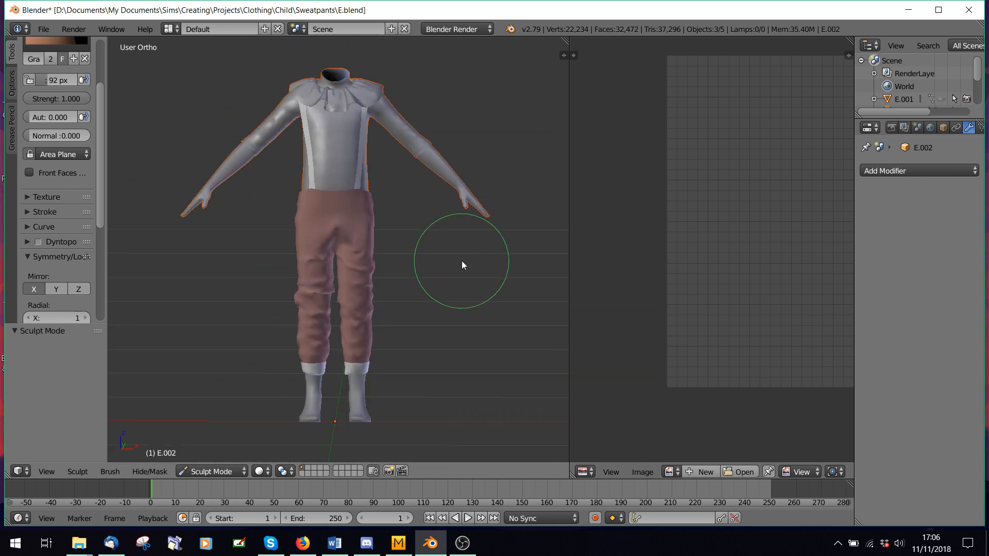
# Examine the widened trousers from all around and inspect the hips and waist up close
pyautogui.scroll(-2, 453, 265)
pyautogui.moveTo(454, 210)
pyautogui.mouseDown(button='middle')
pyautogui.moveTo(236, 219)
pyautogui.moveTo(249, 209)
pyautogui.moveTo(262, 240)
pyautogui.moveTo(271, 221)
pyautogui.moveTo(335, 212)
pyautogui.moveTo(200, 225)
pyautogui.moveTo(220, 213)
pyautogui.mouseUp(button='middle')
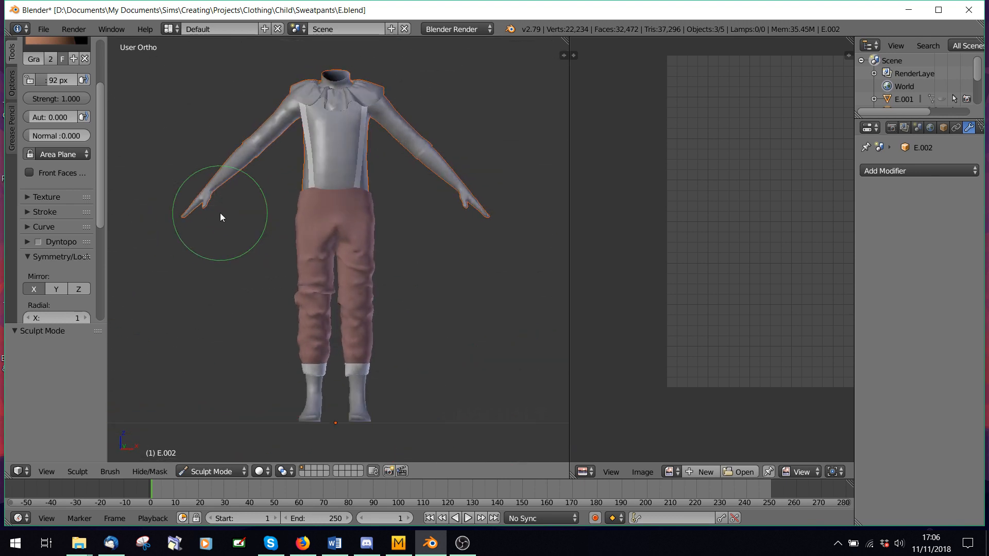
pyautogui.scroll(3, 222, 213)
pyautogui.scroll(1, 201, 196)
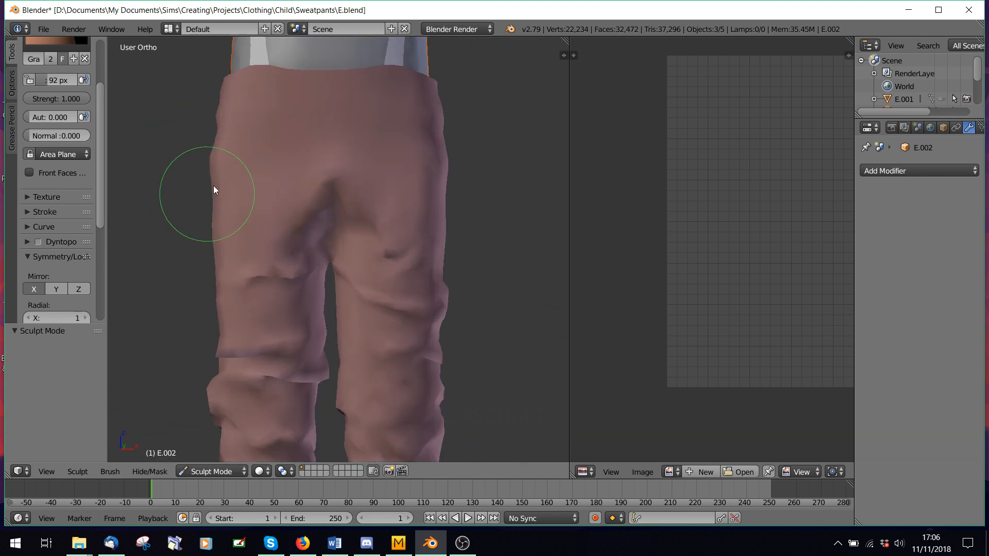
pyautogui.keyDown('shift'); pyautogui.moveTo(223, 152); pyautogui.dragTo(227, 274, button='middle'); pyautogui.keyUp('shift')
pyautogui.scroll(3, 285, 294)
pyautogui.scroll(-11, 243, 435)
pyautogui.scroll(6, 228, 288)
pyautogui.scroll(-4, 225, 288)
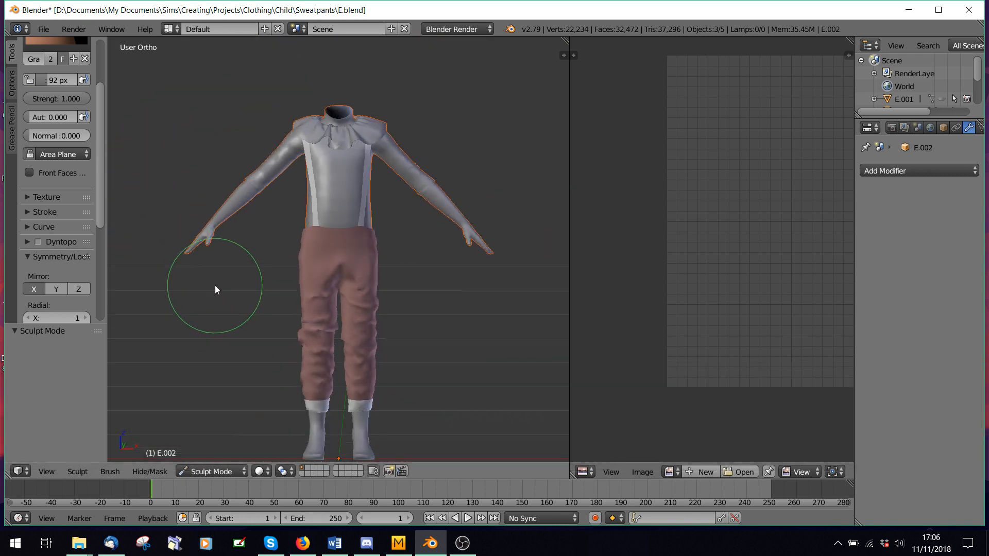
# Switch to Edit Mode, clear the selection and lower the waist-edge vertex near the side seam by 0.002 along Z
pyautogui.click(211, 471)
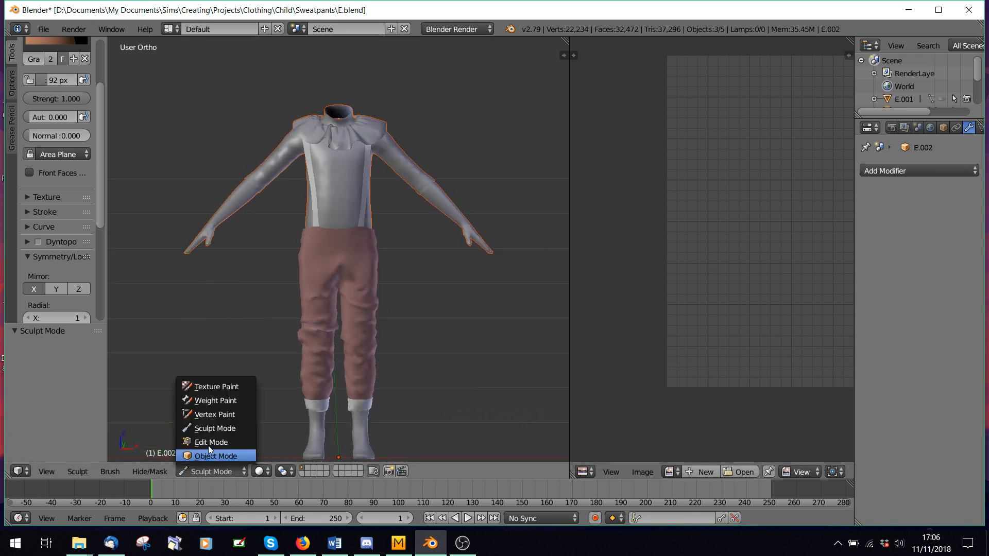
pyautogui.click(210, 442)
pyautogui.scroll(7, 391, 292)
pyautogui.press('a')
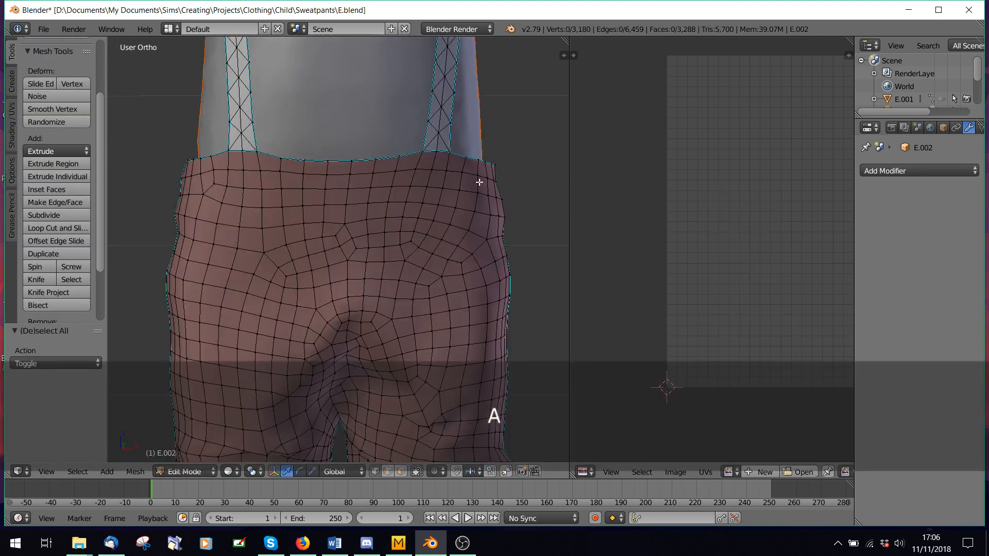
pyautogui.keyDown('shift'); pyautogui.moveTo(421, 190); pyautogui.dragTo(367, 236, button='middle'); pyautogui.keyUp('shift')
pyautogui.scroll(3, 479, 215)
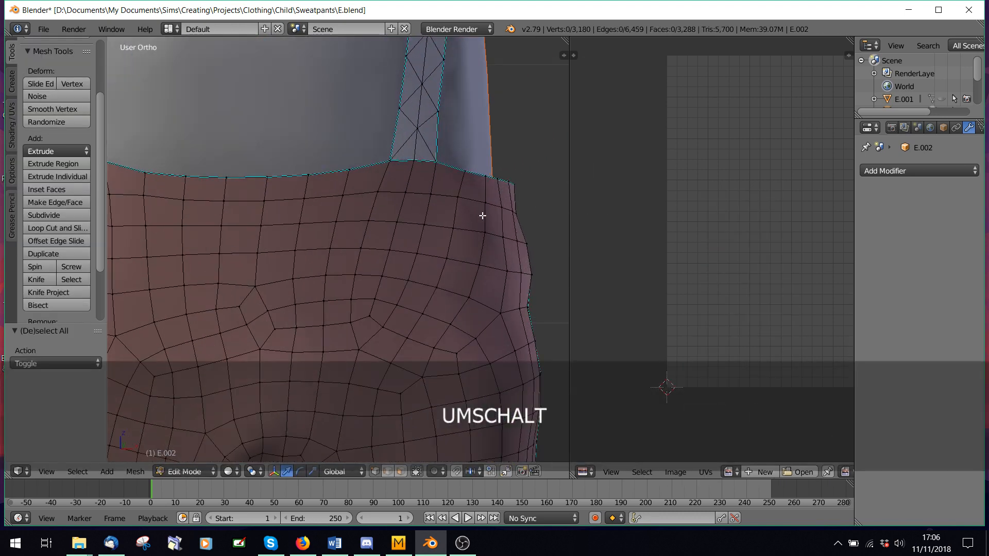
pyautogui.rightClick(499, 179)
pyautogui.moveTo(499, 144); pyautogui.dragTo(500, 157)
# Lower the neighbouring waist-edge vertices between the side seam and the strap, the last one by 0.007 along Z
pyautogui.moveTo(500, 159); pyautogui.dragTo(387, 158, button='middle')
pyautogui.rightClick(408, 202)
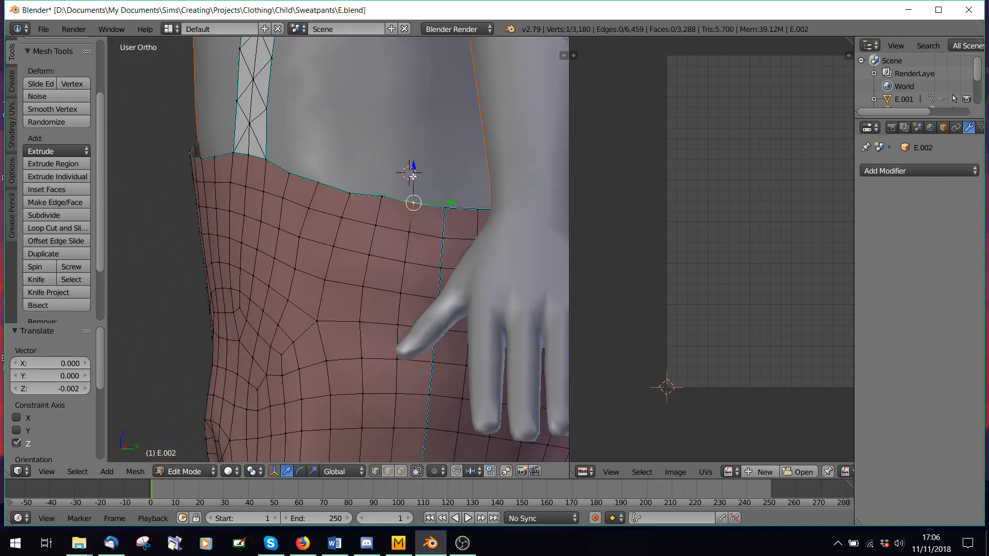
pyautogui.moveTo(410, 168); pyautogui.dragTo(289, 173)
pyautogui.moveTo(290, 174); pyautogui.dragTo(390, 178, button='middle')
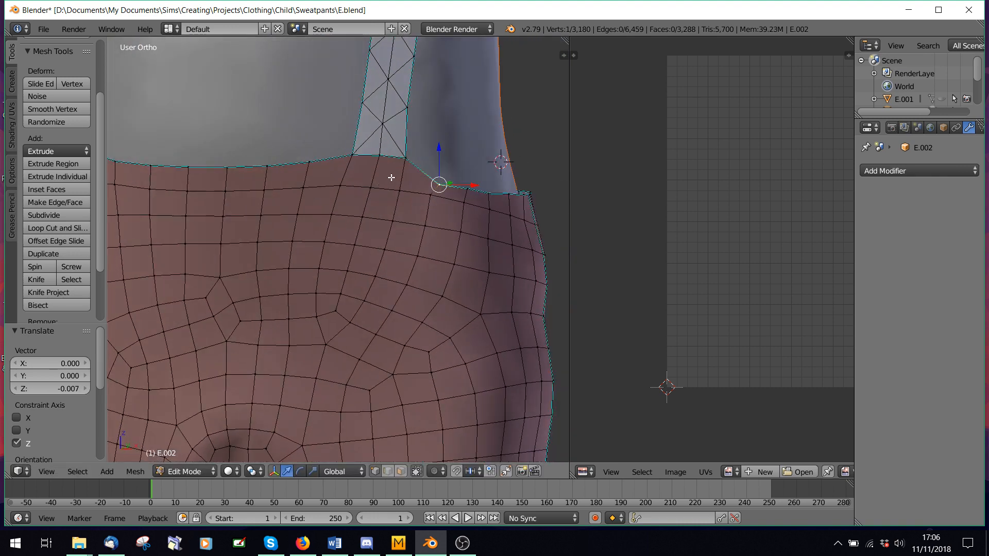
# Lower the three waist-edge vertices beneath the strap end, moving the middle one down by 0.010 along Z
pyautogui.rightClick(402, 165)
pyautogui.moveTo(406, 141); pyautogui.dragTo(382, 139)
pyautogui.rightClick(380, 156)
pyautogui.hotkey('ctrl', 'z')
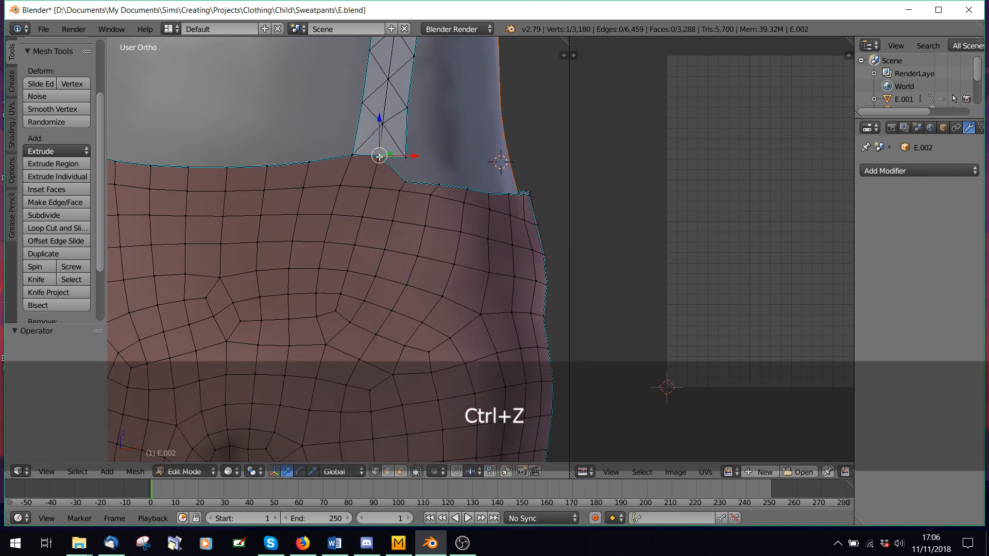
pyautogui.rightClick(353, 154)
pyautogui.moveTo(352, 131); pyautogui.dragTo(380, 127)
pyautogui.rightClick(381, 158)
pyautogui.moveTo(379, 154); pyautogui.dragTo(382, 158, button='right')
pyautogui.rightClick(382, 158)
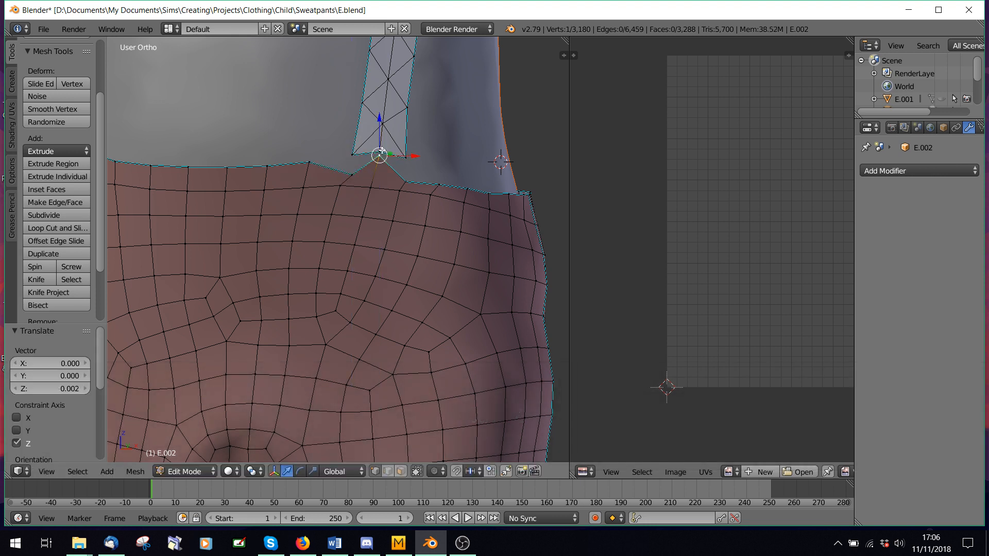
pyautogui.moveTo(380, 152); pyautogui.dragTo(377, 156)
pyautogui.click(376, 161)
# Lower the next two waist-edge vertices toward the front centre by 0.006 and 0.005 along Z
pyautogui.rightClick(309, 163)
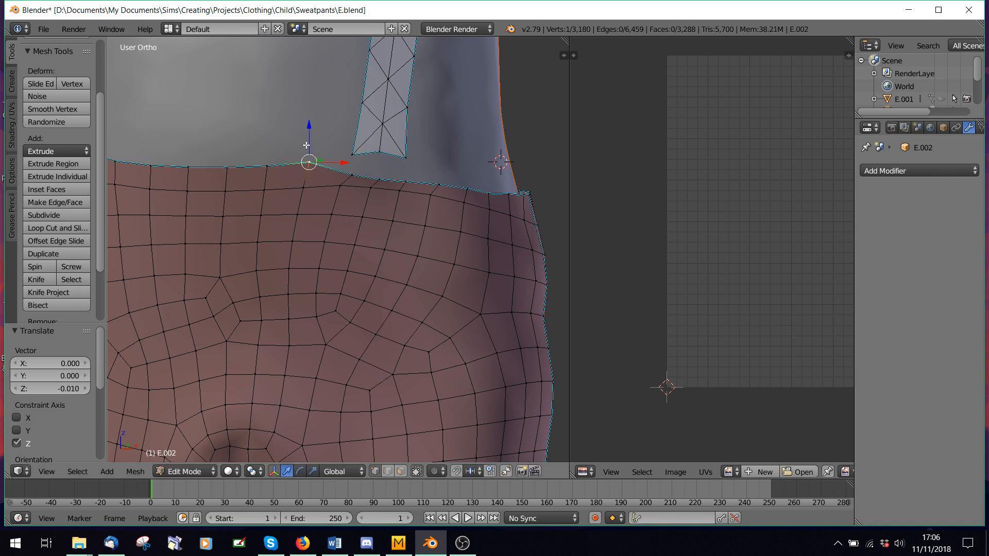
pyautogui.moveTo(309, 155); pyautogui.dragTo(308, 159)
pyautogui.rightClick(271, 169)
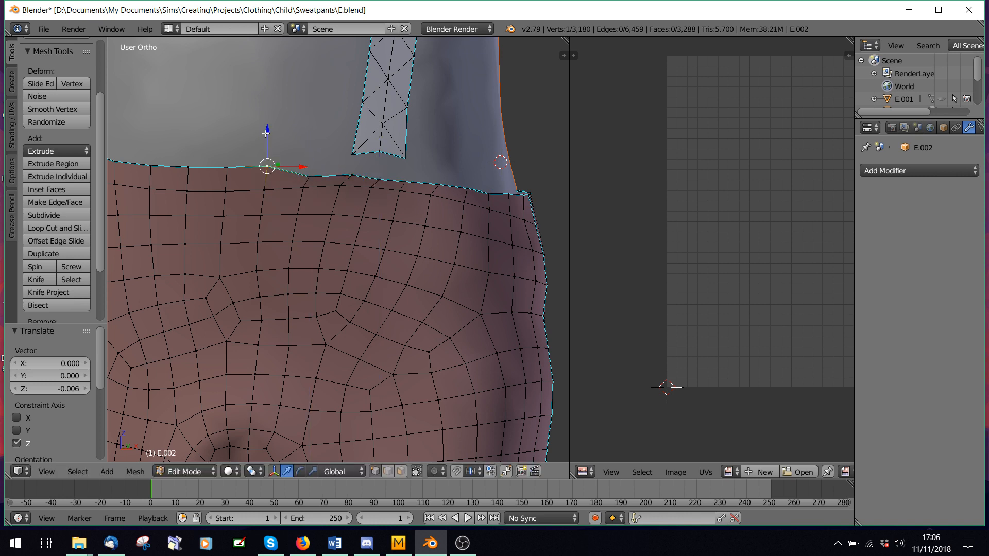
pyautogui.moveTo(266, 134); pyautogui.dragTo(265, 146)
# Lower the remaining front waist-edge vertices across to and beneath the other strap, the last one by 0.009 along Z
pyautogui.keyDown('shift'); pyautogui.moveTo(321, 241); pyautogui.dragTo(342, 256, button='middle'); pyautogui.keyUp('shift')
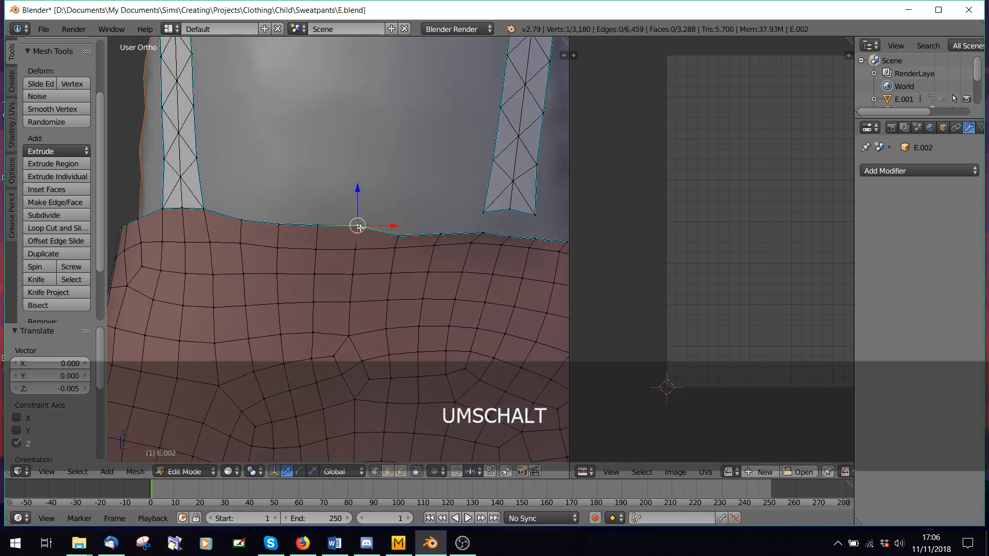
pyautogui.moveTo(358, 223); pyautogui.dragTo(163, 210)
pyautogui.click(356, 217)
pyautogui.rightClick(315, 236)
pyautogui.click(316, 220)
pyautogui.rightClick(279, 226)
pyautogui.rightClick(242, 219)
pyautogui.rightClick(212, 216)
pyautogui.rightClick(183, 210)
pyautogui.rightClick(165, 209)
pyautogui.rightClick(139, 223)
# Lower the waist-edge vertices between the second strap and the side seam, one of them by 0.003 along Z, and clear the selection
pyautogui.moveTo(141, 223); pyautogui.dragTo(237, 230, button='middle')
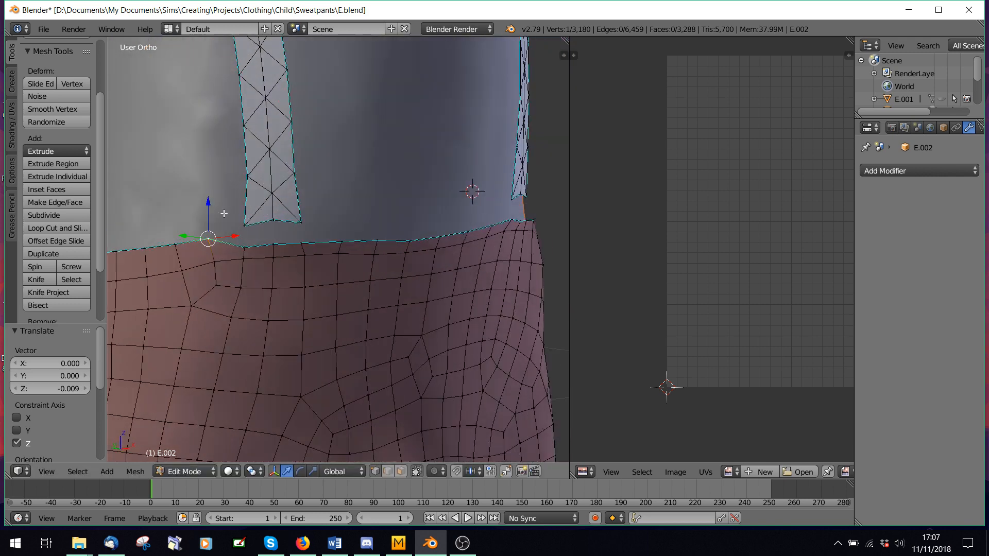
pyautogui.moveTo(207, 211); pyautogui.dragTo(146, 241)
pyautogui.rightClick(176, 240)
pyautogui.rightClick(145, 240)
pyautogui.moveTo(145, 241); pyautogui.dragTo(240, 260, button='middle')
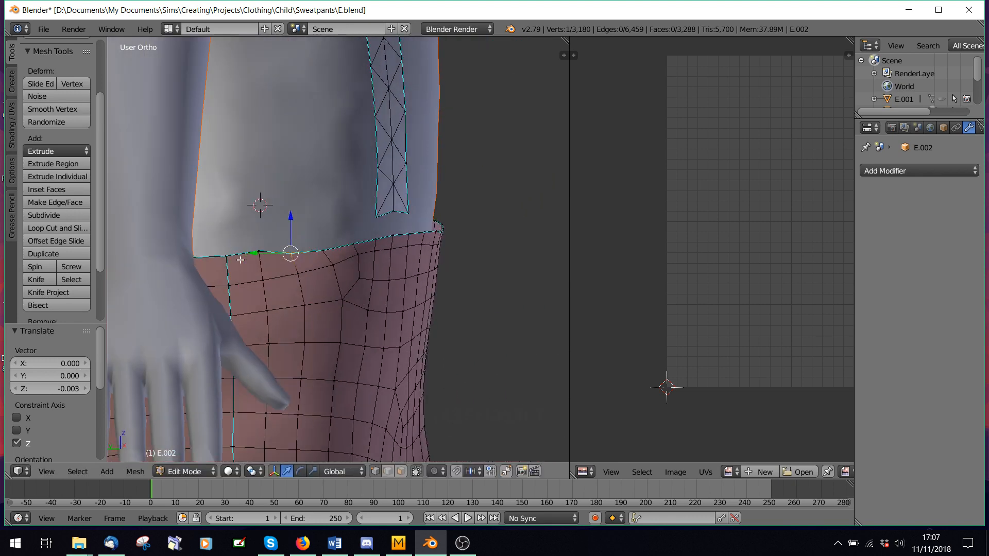
pyautogui.rightClick(261, 250)
pyautogui.moveTo(259, 231); pyautogui.dragTo(259, 238)
pyautogui.scroll(-6, 309, 241)
pyautogui.press('a')
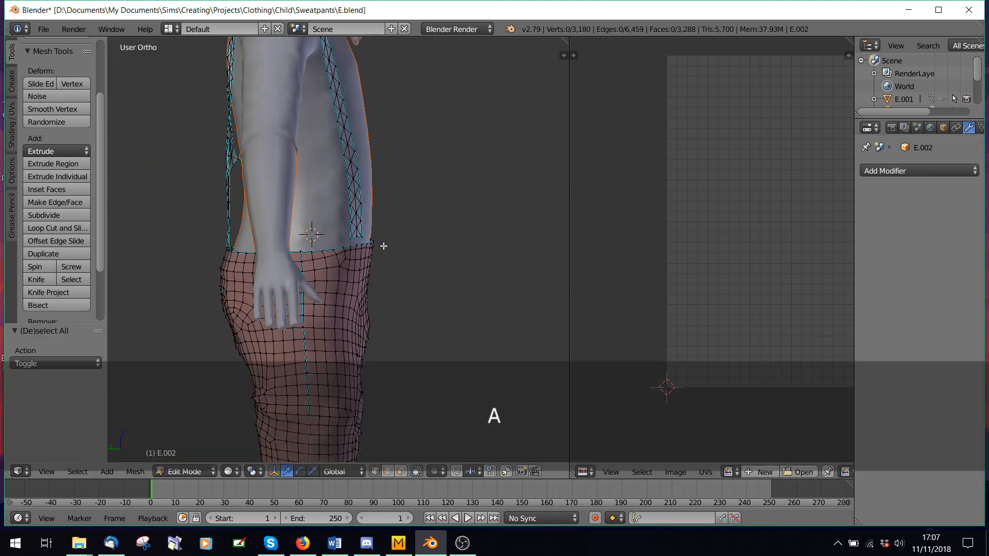
# Return to Object Mode, deselect everything and examine the trousers together with the body and top from the front
pyautogui.moveTo(382, 246); pyautogui.dragTo(268, 250, button='middle')
pyautogui.scroll(-4, 268, 250)
pyautogui.click(184, 472)
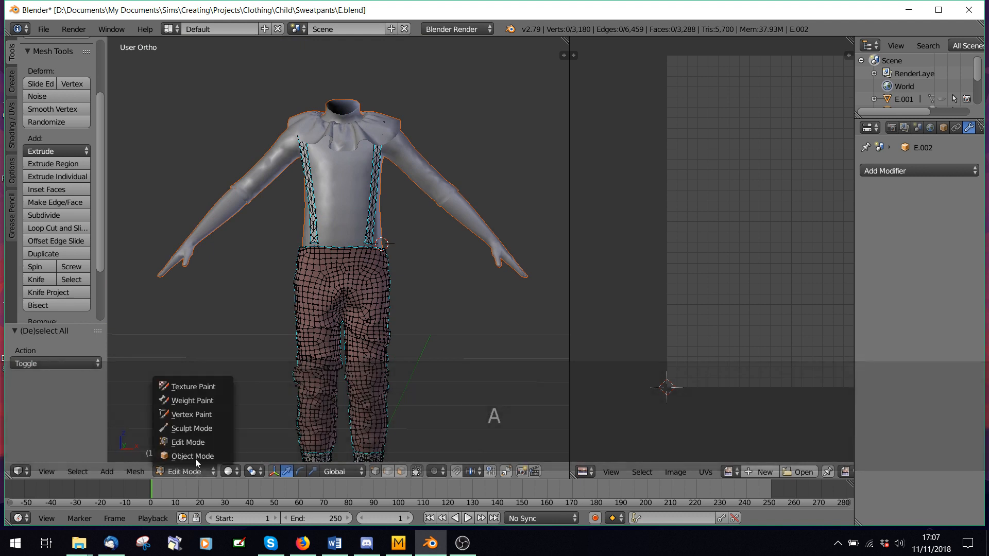
pyautogui.click(196, 459)
pyautogui.scroll(3, 256, 287)
pyautogui.scroll(-2, 340, 209)
pyautogui.keyDown('shift'); pyautogui.scroll(-4, 320, 219); pyautogui.keyUp('shift')
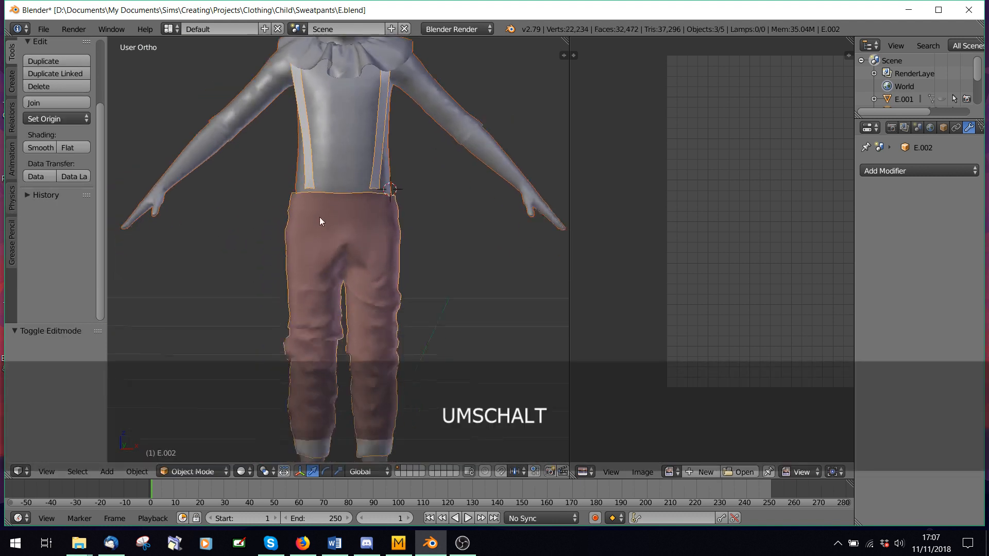
pyautogui.click(270, 227)
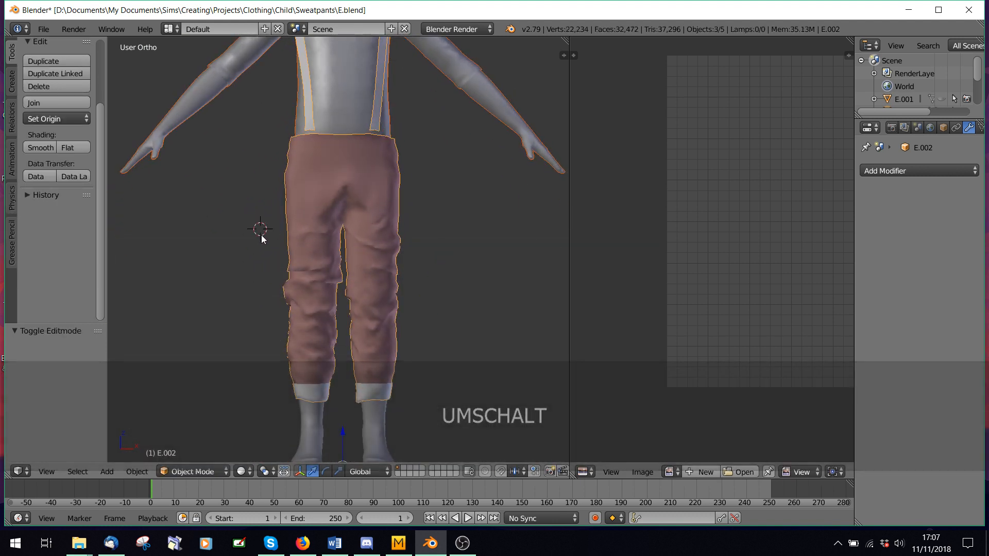
pyautogui.press('a')
pyautogui.scroll(-1, 258, 234)
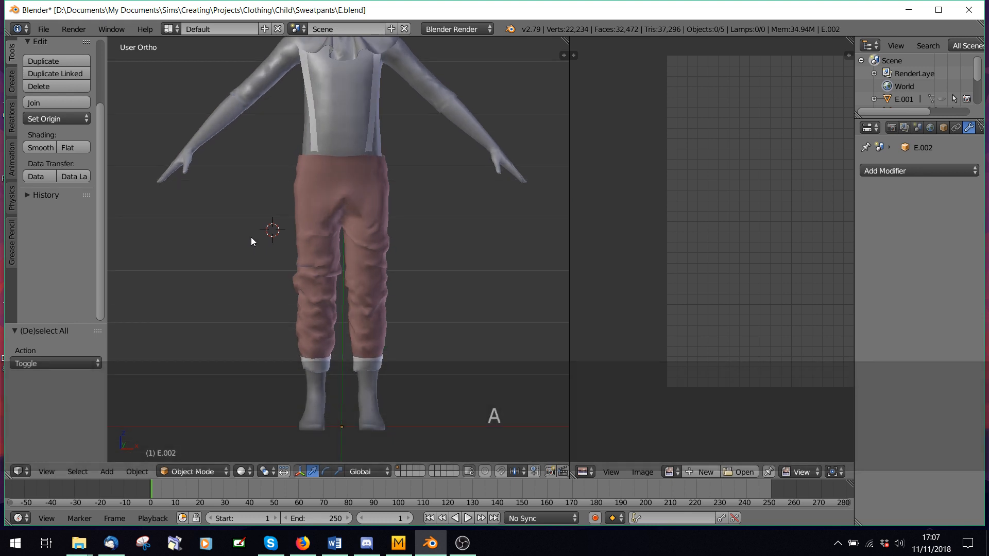
pyautogui.scroll(-2, 252, 237)
pyautogui.moveTo(251, 237); pyautogui.dragTo(259, 270, button='middle')
pyautogui.scroll(1, 253, 270)
pyautogui.scroll(1, 313, 214)
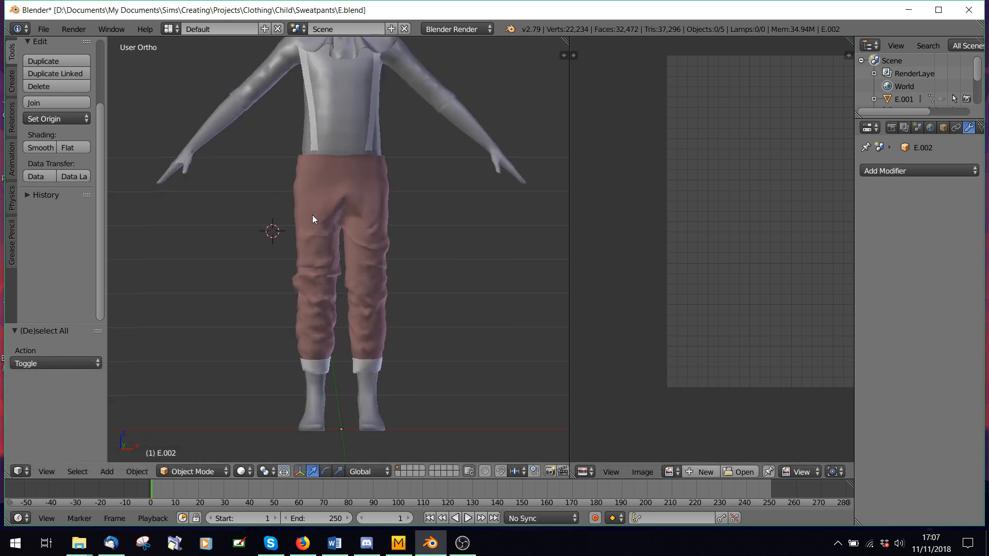
# Select the trousers, enter Edit Mode, enlarge the UV editor and select the whole mesh to show its UV layout
pyautogui.rightClick(330, 191)
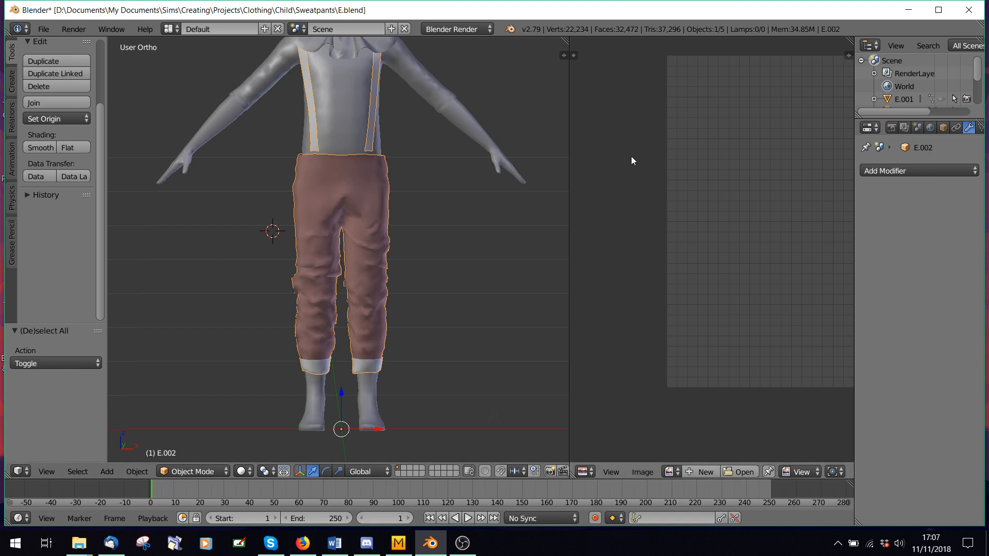
pyautogui.click(196, 471)
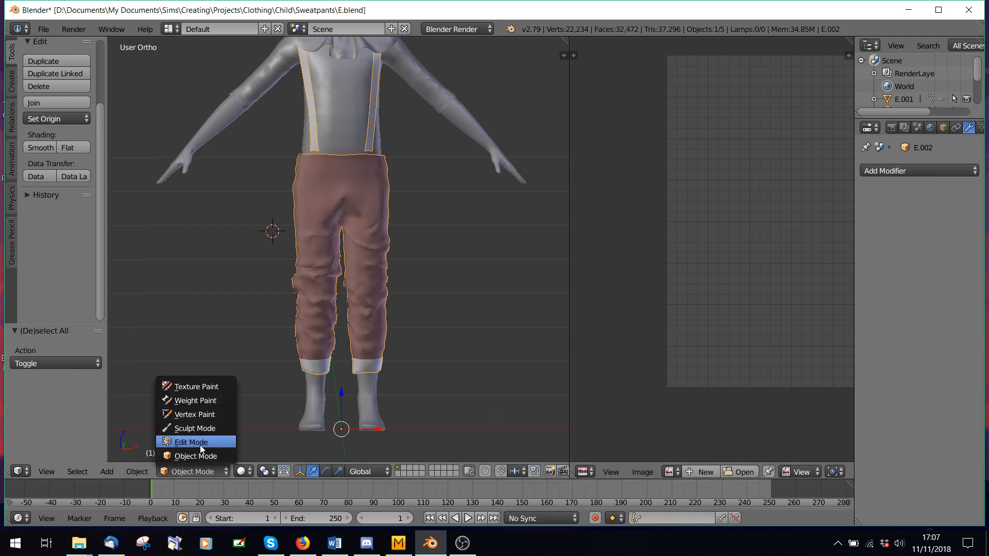
pyautogui.click(200, 444)
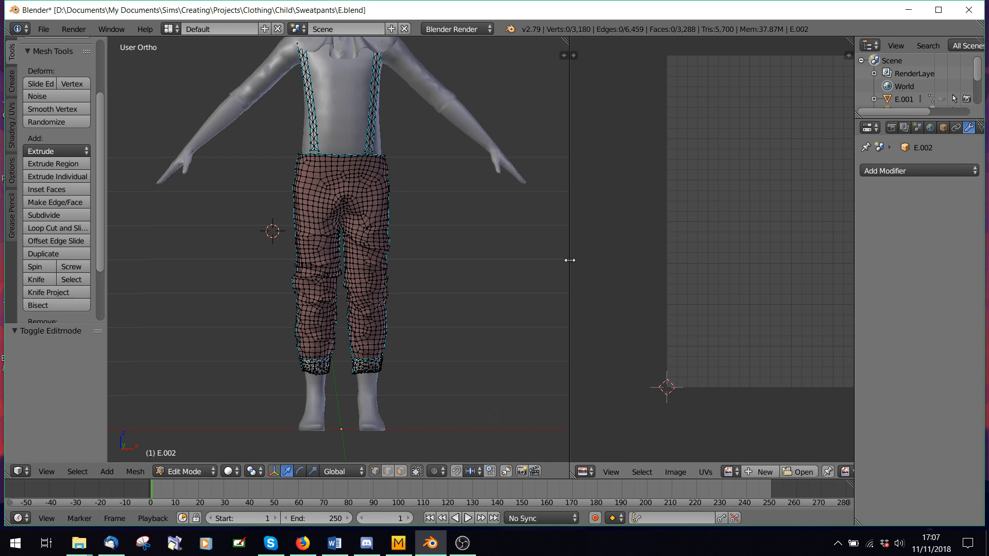
pyautogui.moveTo(570, 260); pyautogui.dragTo(500, 262)
pyautogui.press('a')
pyautogui.scroll(-1, 706, 249)
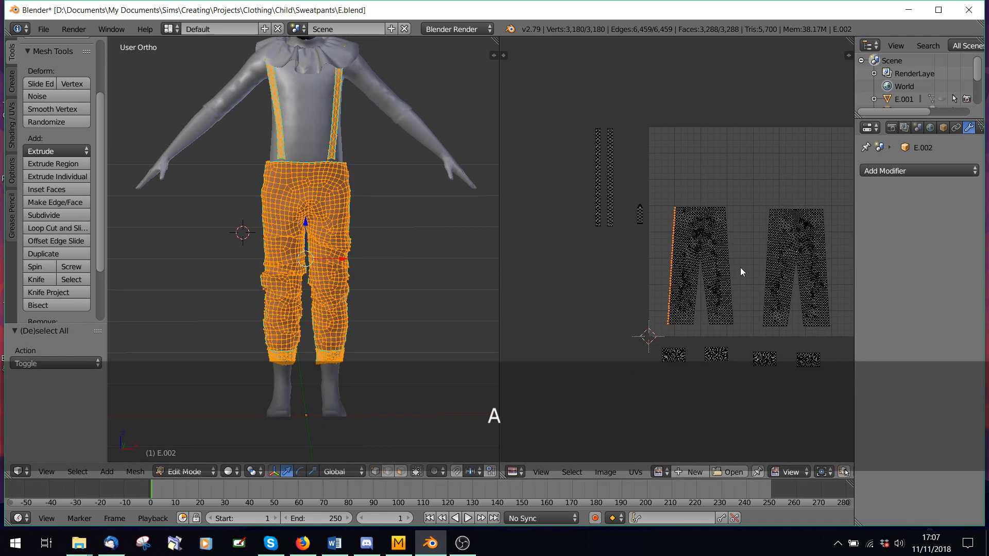
pyautogui.press('s')
pyautogui.press('y')
pyautogui.click(753, 283)
pyautogui.hotkey('ctrl', 'z')
pyautogui.press('s')
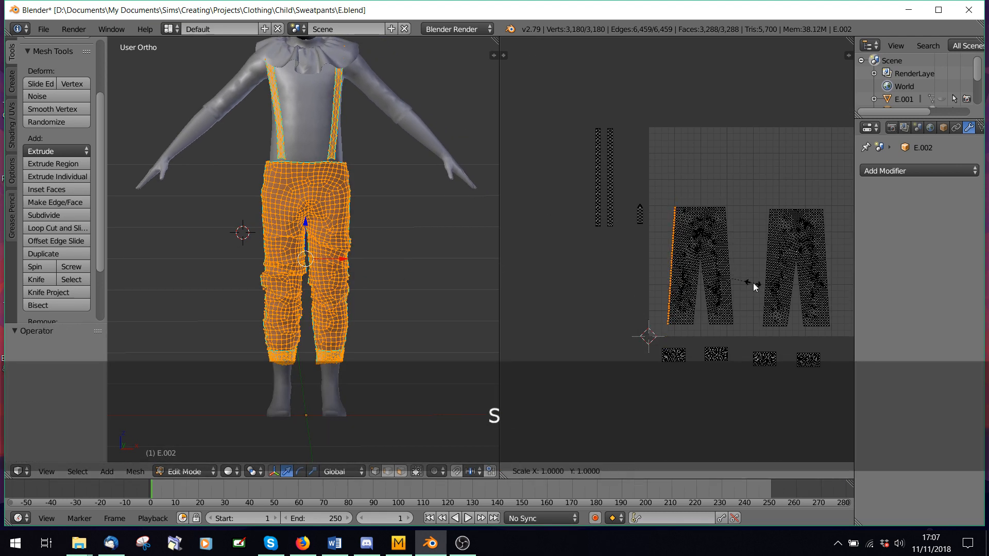
pyautogui.click(754, 284)
pyautogui.press('a')
# Load UV_Checker_Map.jpg from the General Images folder as the image for the trousers' UV layout
pyautogui.moveTo(752, 285); pyautogui.dragTo(700, 279, button='middle')
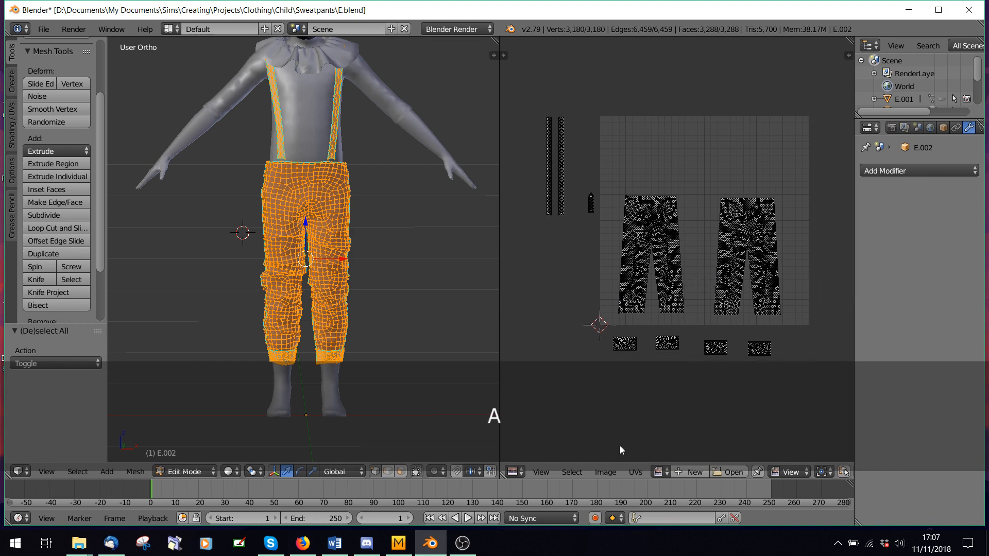
pyautogui.click(606, 472)
pyautogui.click(629, 446)
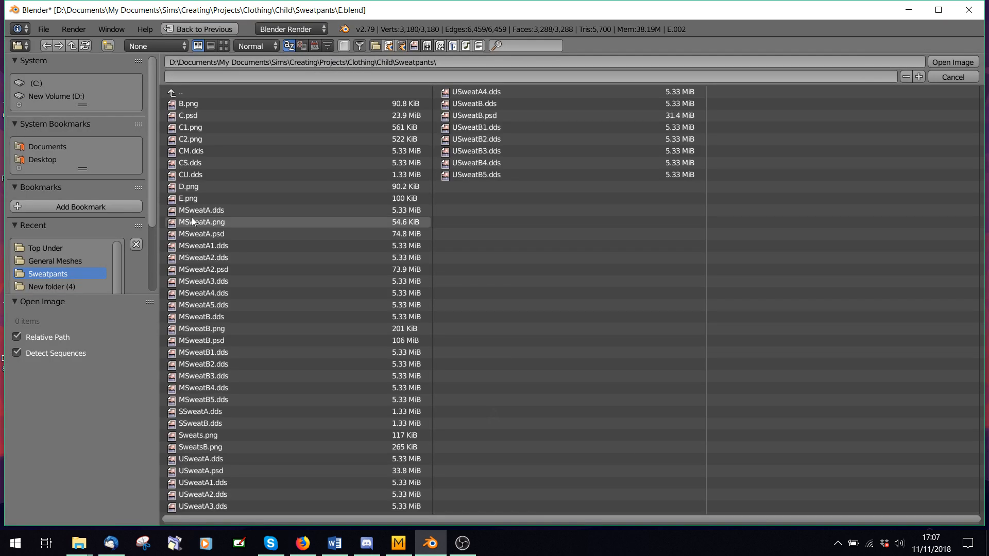
pyautogui.click(55, 261)
pyautogui.click(172, 92)
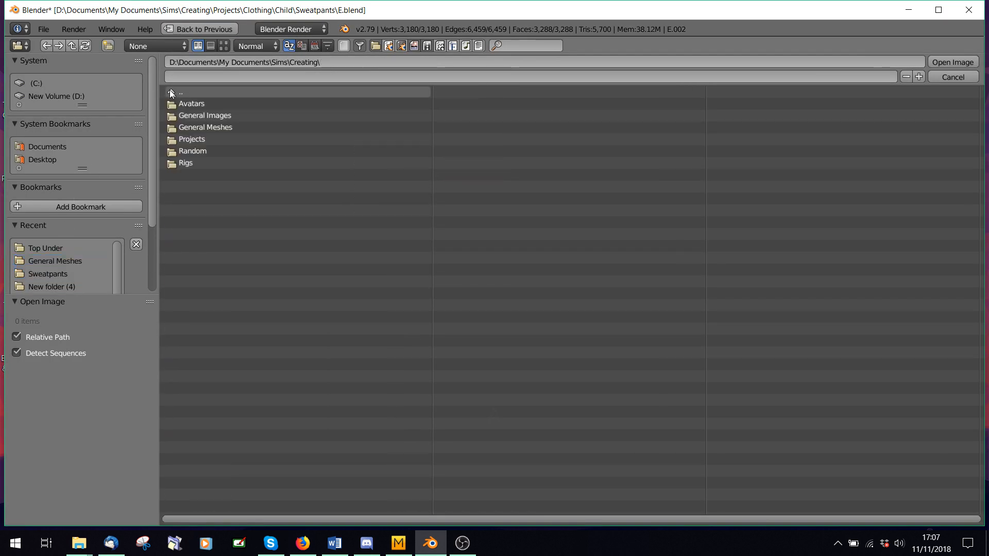
pyautogui.click(196, 117)
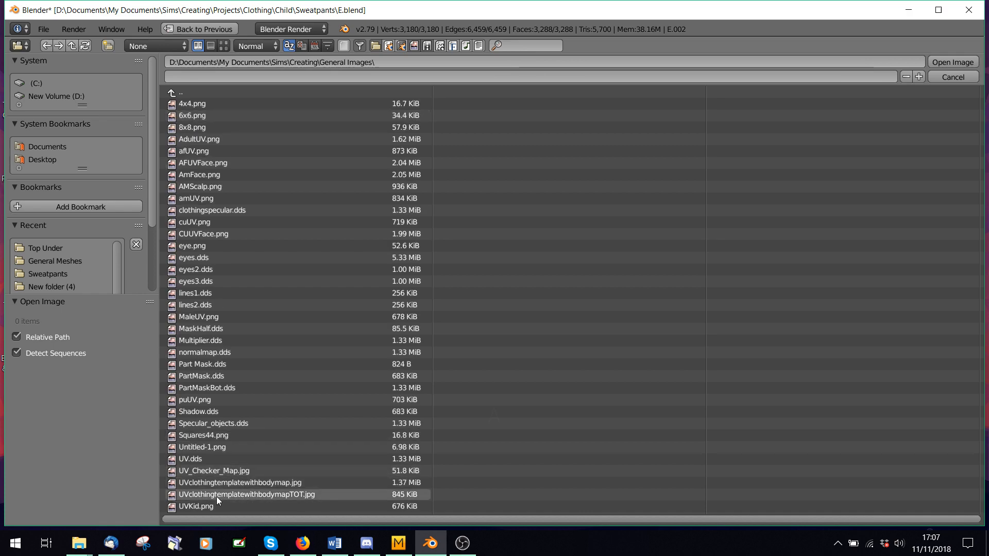
pyautogui.doubleClick(221, 470)
# Set the viewport shading to Texture and inspect the checker pattern along the trousers' waist
pyautogui.click(233, 472)
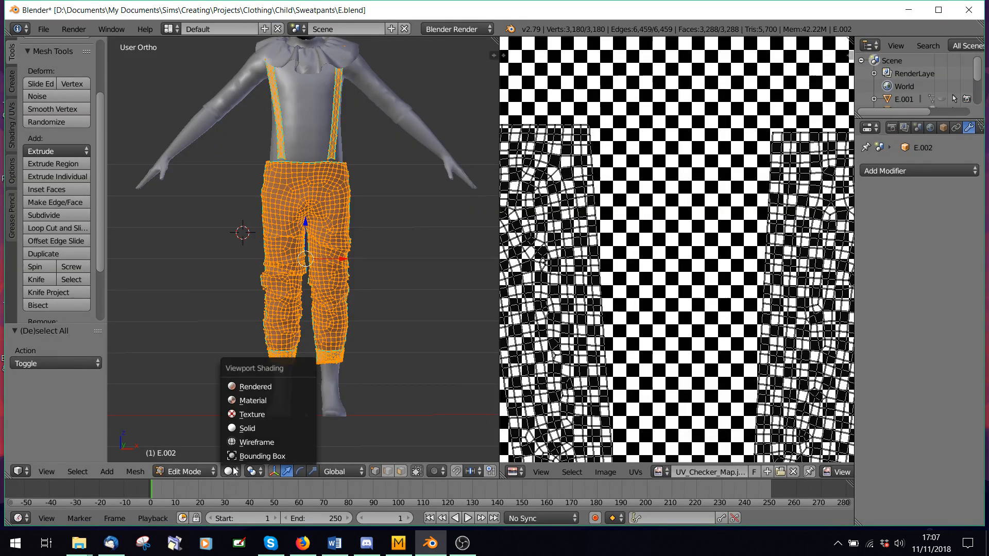
pyautogui.click(252, 414)
pyautogui.scroll(4, 273, 146)
pyautogui.scroll(6, 273, 146)
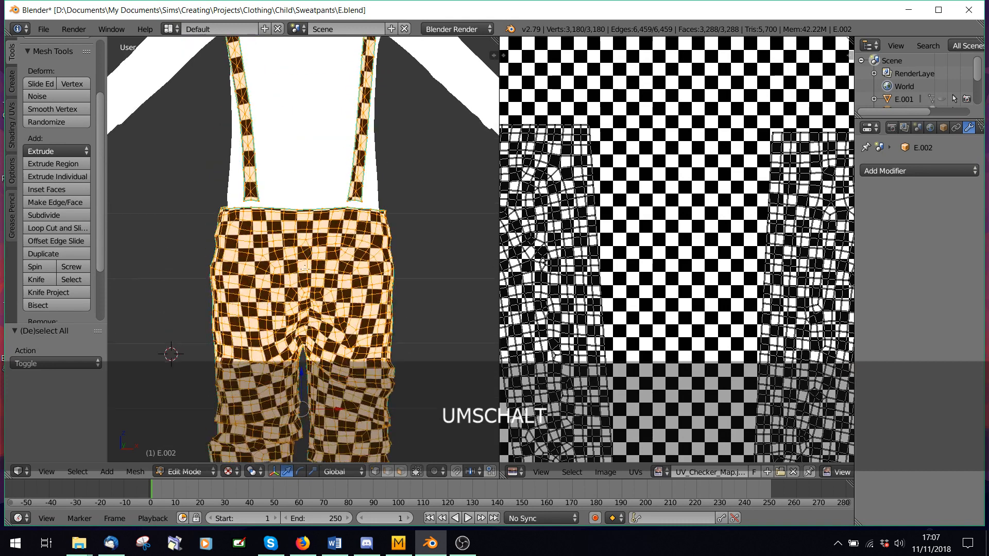
pyautogui.keyDown('shift'); pyautogui.moveTo(303, 170); pyautogui.dragTo(218, 215, button='middle'); pyautogui.keyUp('shift')
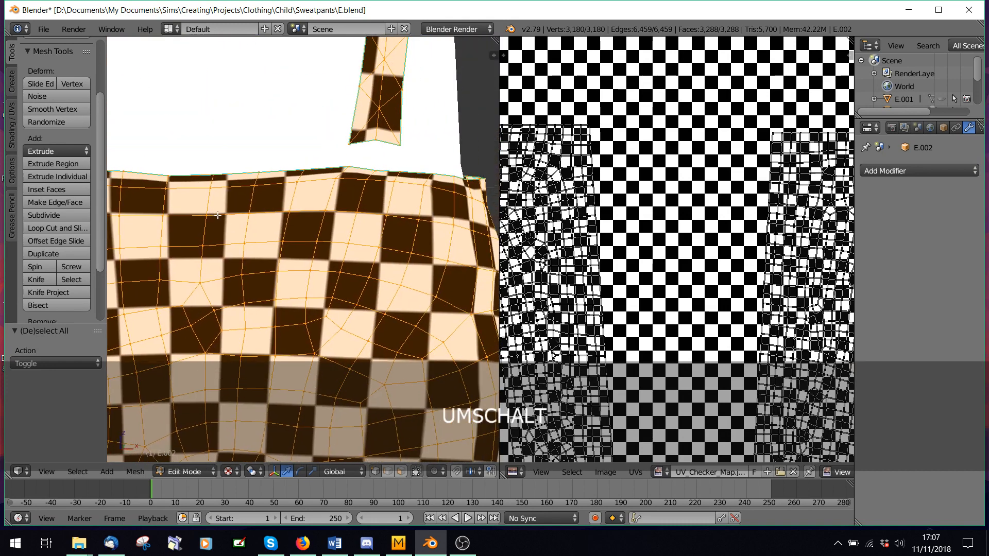
# Select all UV islands and scale them up uniformly by 3.294 for a finer checker pattern on the trousers
pyautogui.scroll(-5, 815, 300)
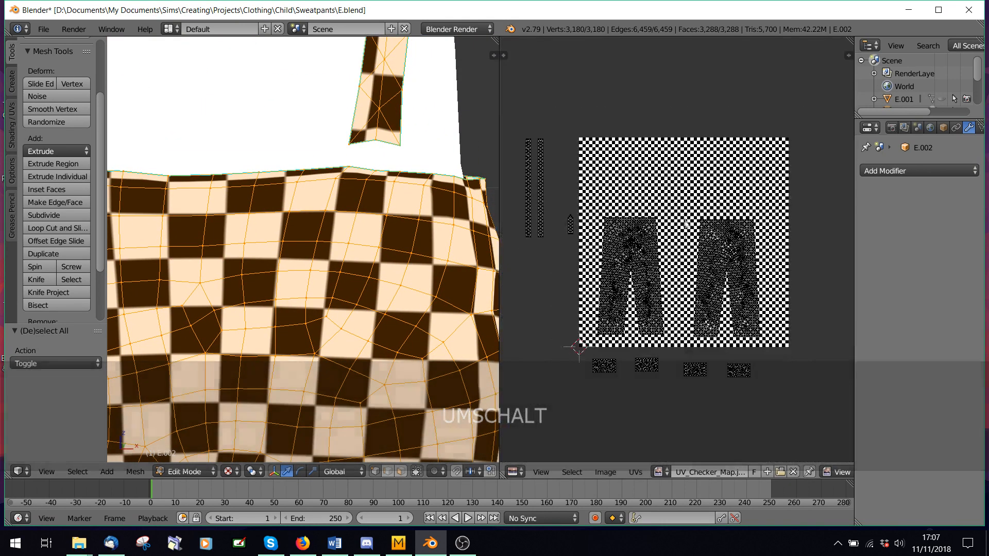
pyautogui.press('a')
pyautogui.press('s')
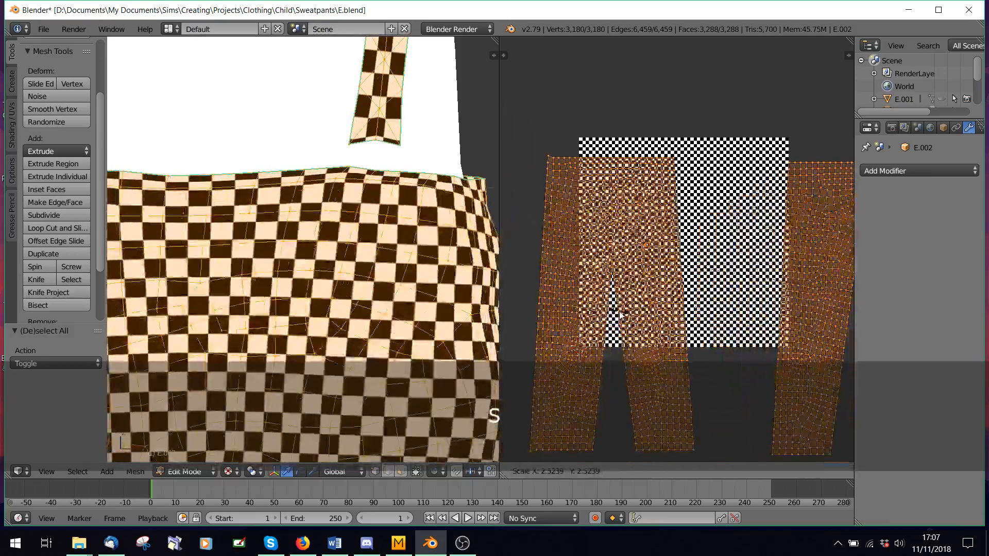
pyautogui.click(723, 323)
pyautogui.scroll(4, 233, 143)
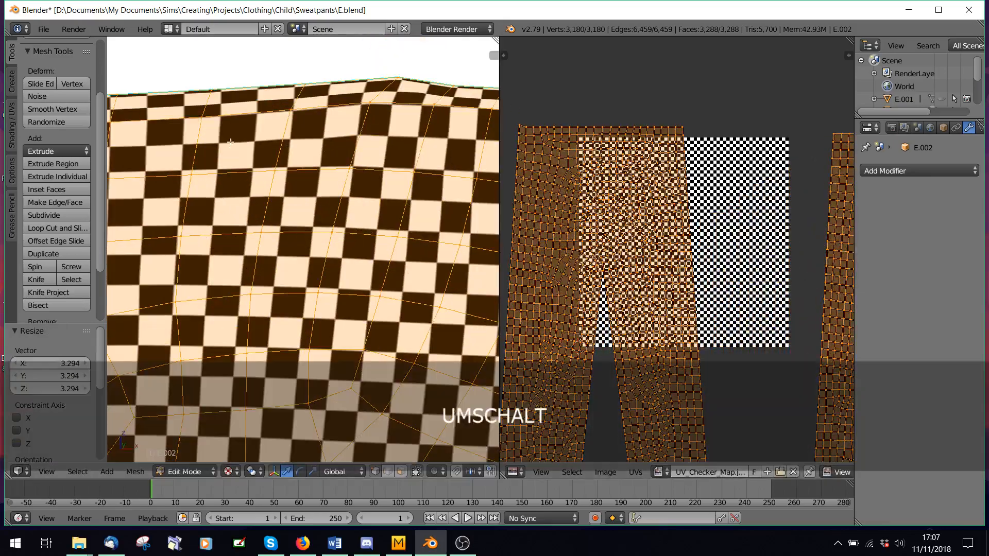
pyautogui.keyDown('shift'); pyautogui.moveTo(238, 111); pyautogui.dragTo(273, 239, button='middle'); pyautogui.keyUp('shift')
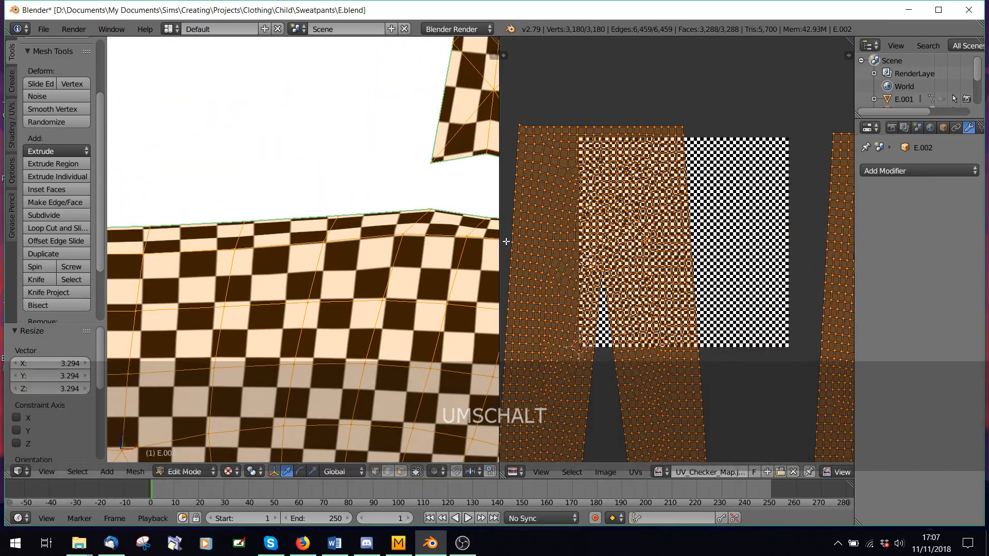
# Run Minimize Stretch on all UV islands for 387 iterations with a blend of 0, and check the pattern on the hips and legs
pyautogui.scroll(-5, 697, 247)
pyautogui.press('a')
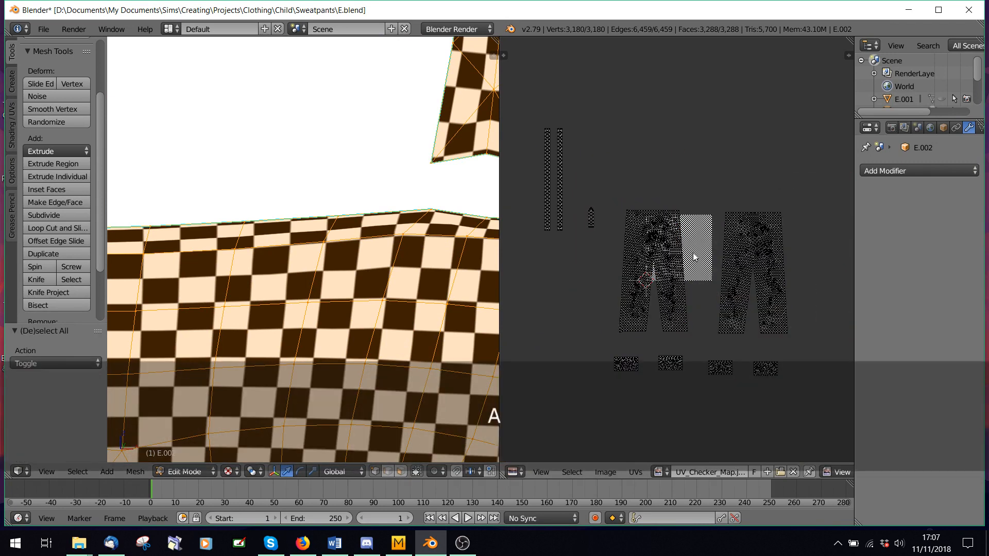
pyautogui.press('a')
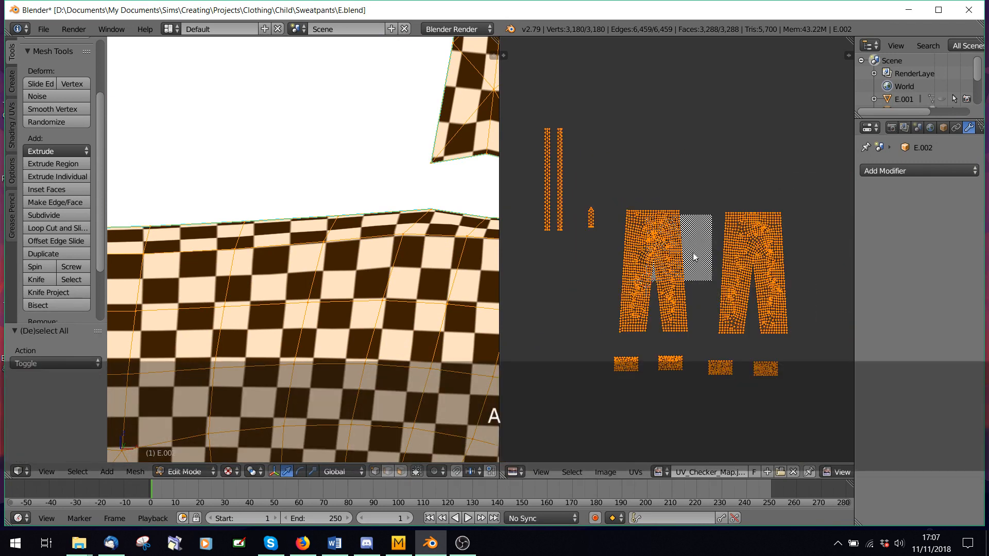
pyautogui.click(641, 474)
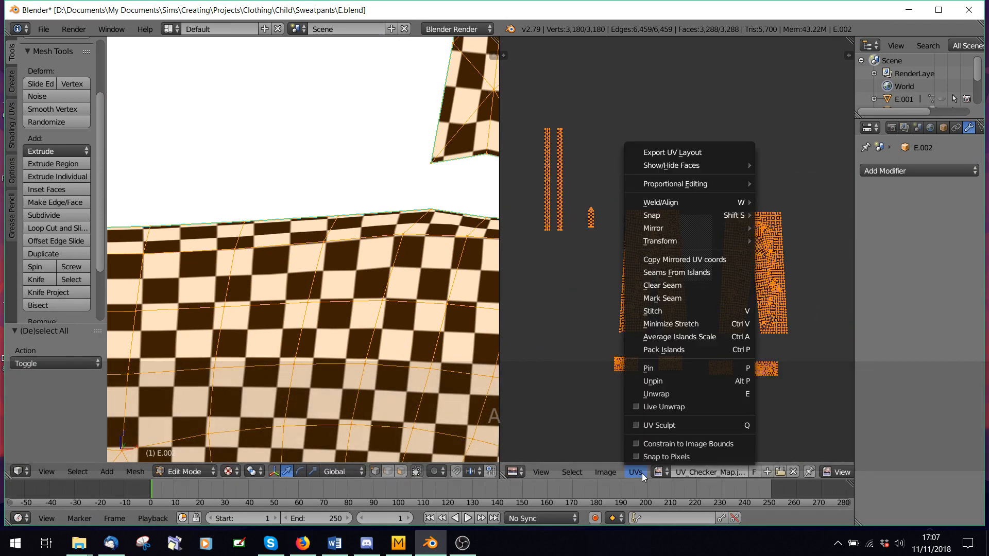
pyautogui.click(684, 326)
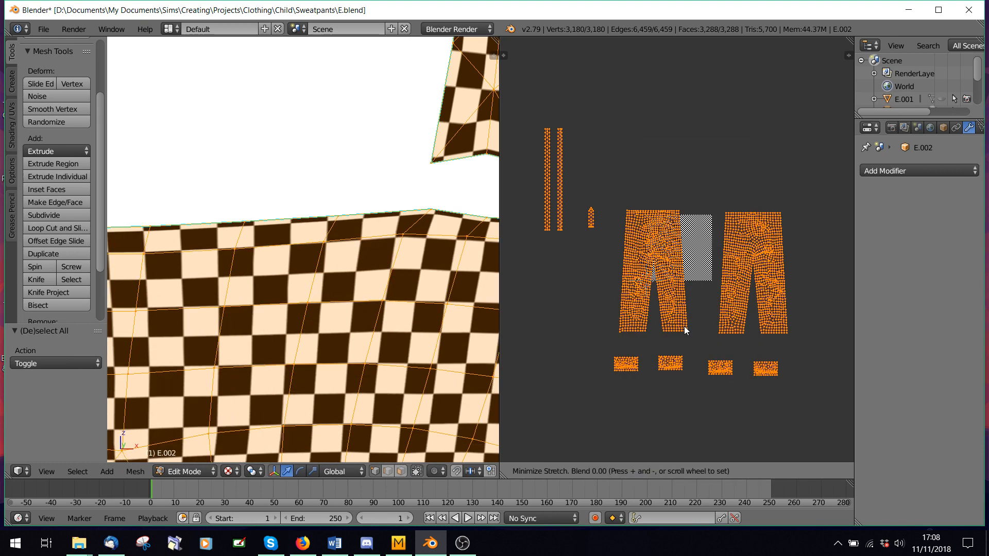
pyautogui.click(684, 326)
pyautogui.scroll(-8, 368, 322)
pyautogui.press('shift')
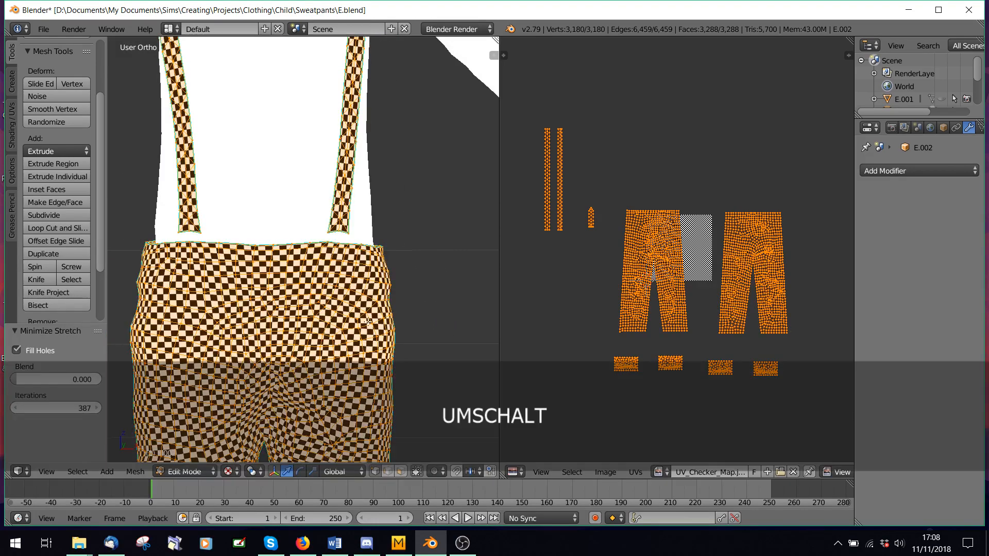
pyautogui.keyDown('shift'); pyautogui.moveTo(368, 322); pyautogui.dragTo(377, 179, button='middle'); pyautogui.keyUp('shift')
pyautogui.scroll(6, 671, 271)
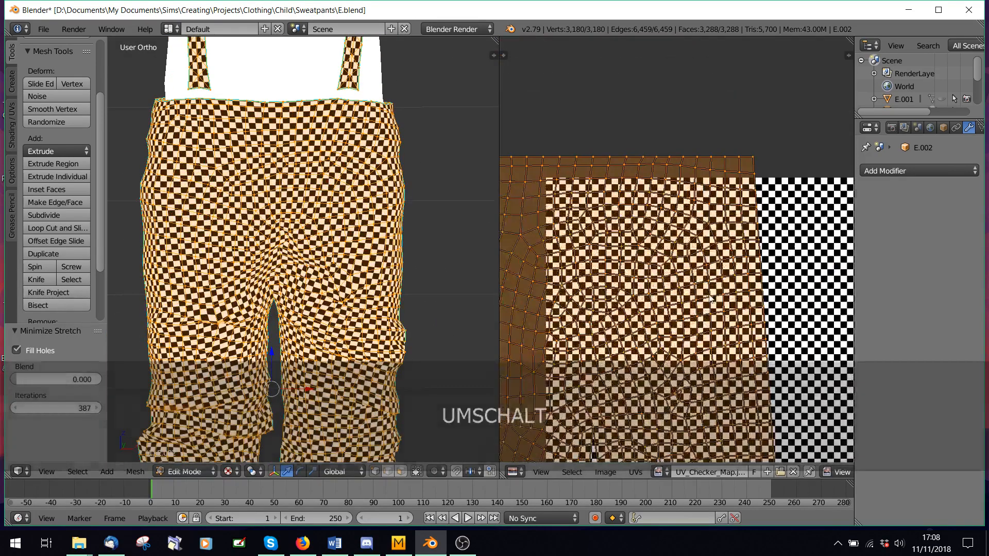
# Undo the last Minimize Stretch, run it again on all UVs with a blend of 0, and deselect everything
pyautogui.hotkey('ctrl', 'z')
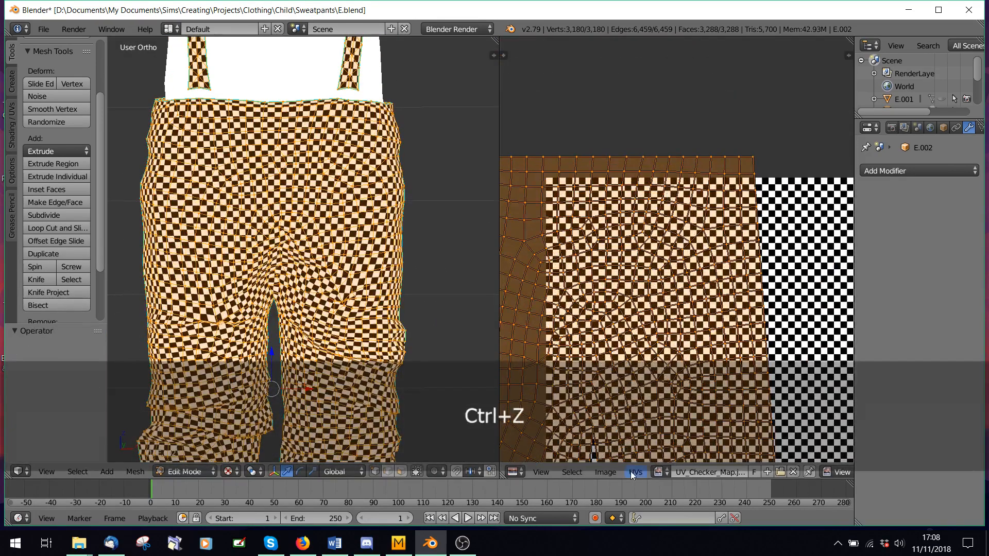
pyautogui.click(635, 472)
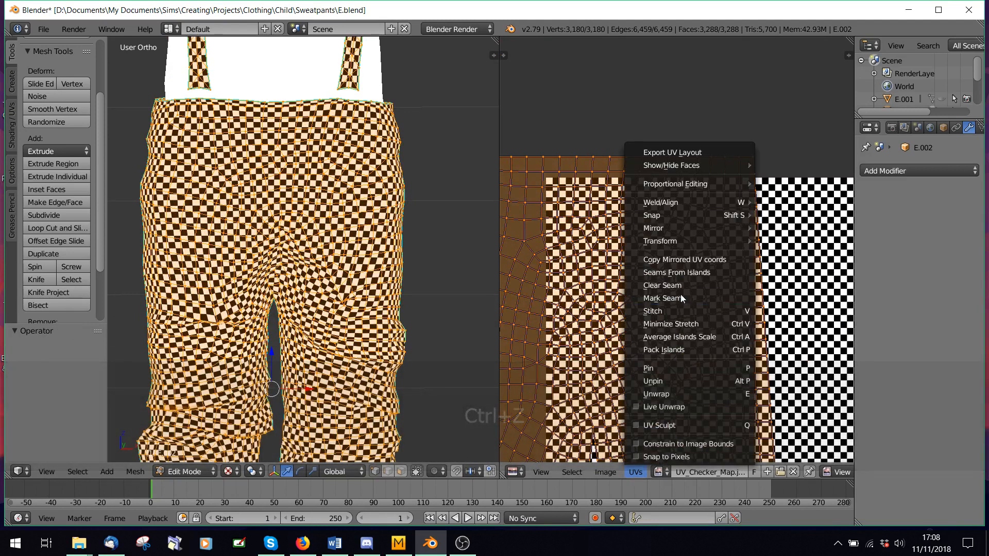
pyautogui.click(674, 325)
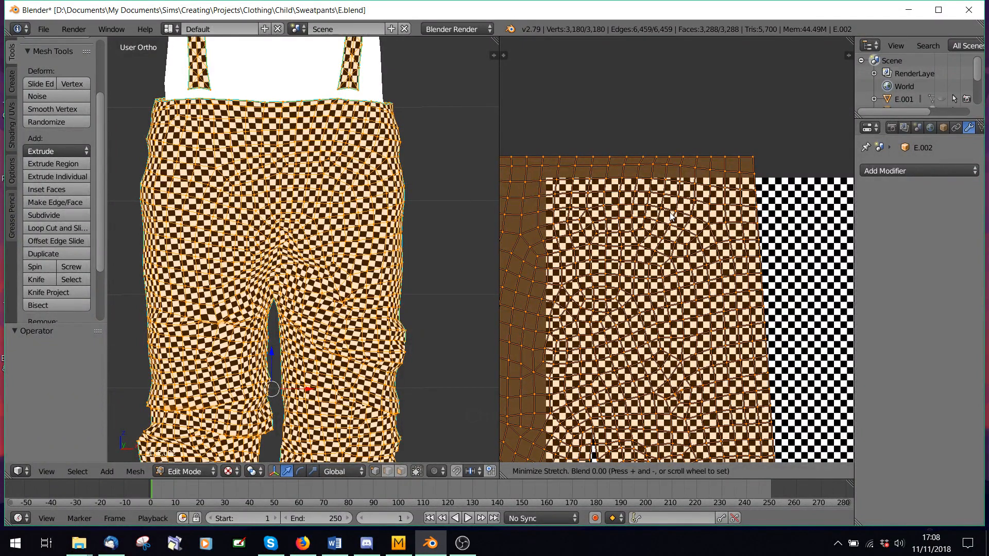
pyautogui.click(673, 256)
pyautogui.press('a')
pyautogui.scroll(-5, 206, 412)
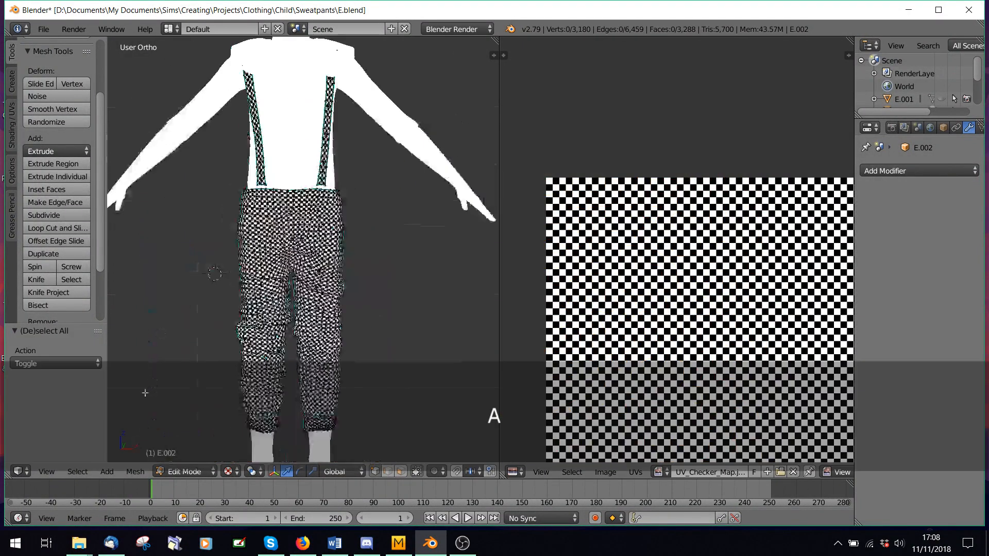
# Return the trousers to Object Mode and set the viewport shading to Solid
pyautogui.click(183, 472)
pyautogui.click(181, 455)
pyautogui.moveTo(139, 309); pyautogui.dragTo(342, 311, button='middle')
pyautogui.scroll(-3, 342, 312)
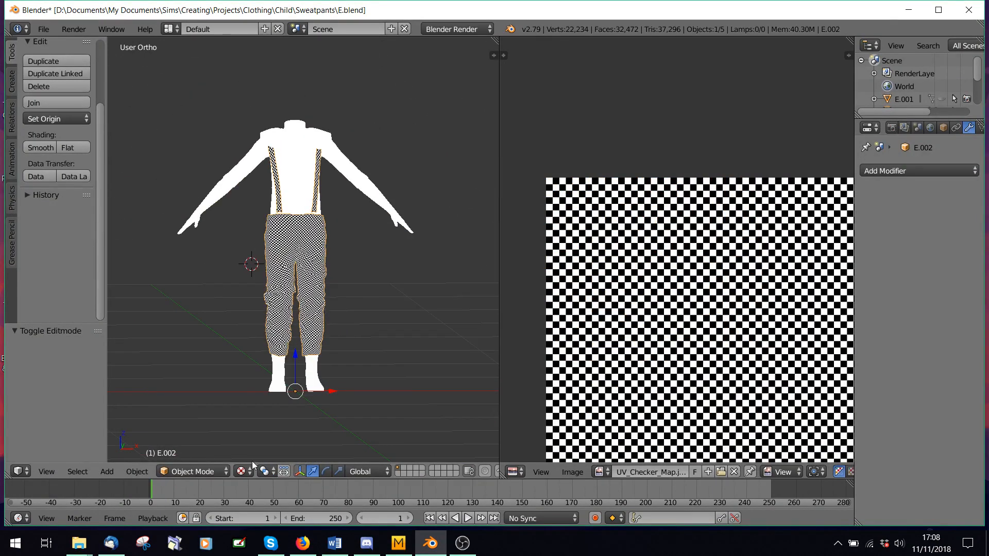
pyautogui.click(241, 472)
pyautogui.click(304, 427)
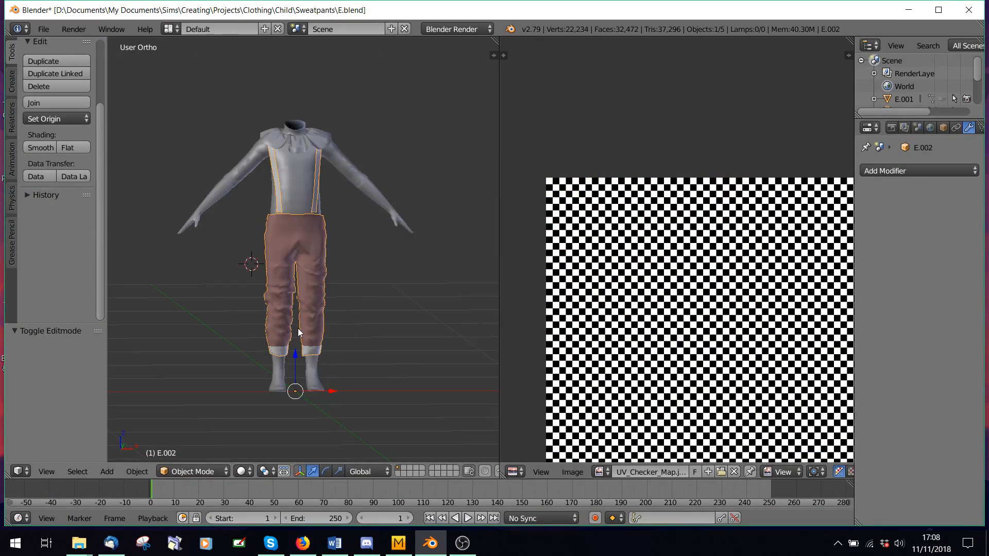
pyautogui.moveTo(319, 290); pyautogui.dragTo(297, 330, button='middle')
pyautogui.scroll(2, 298, 330)
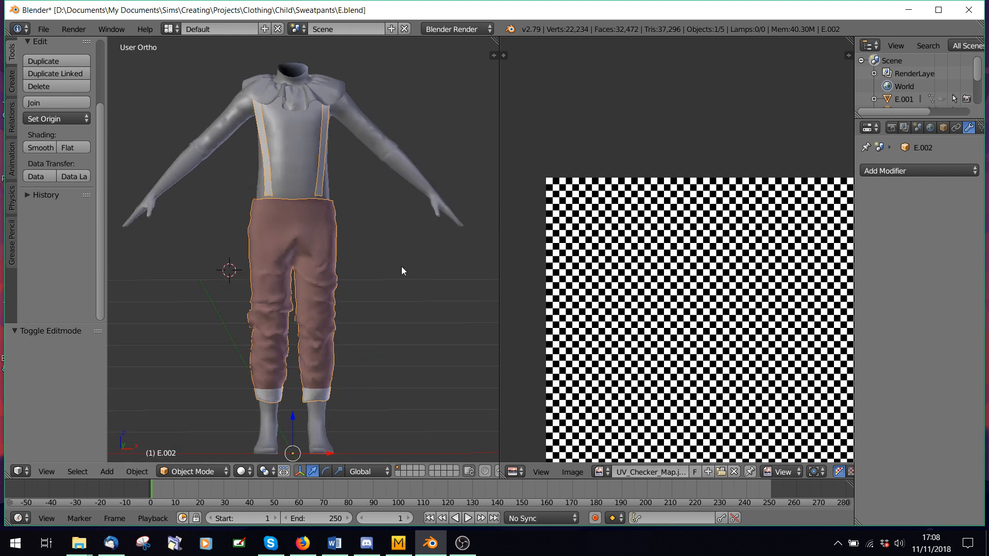
# Remove both material slots, Material213060 and Material213056, from the trousers
pyautogui.scroll(-3, 954, 132)
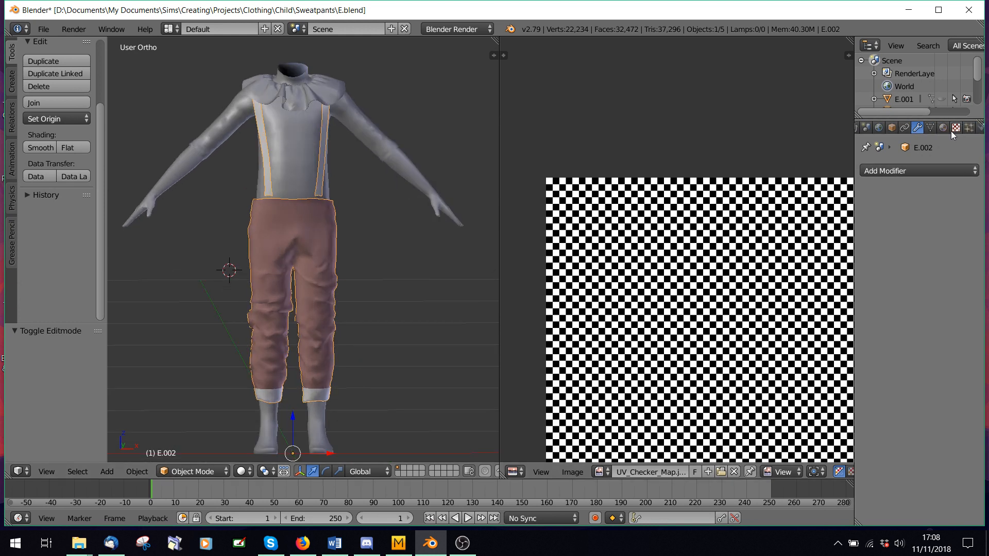
pyautogui.click(943, 129)
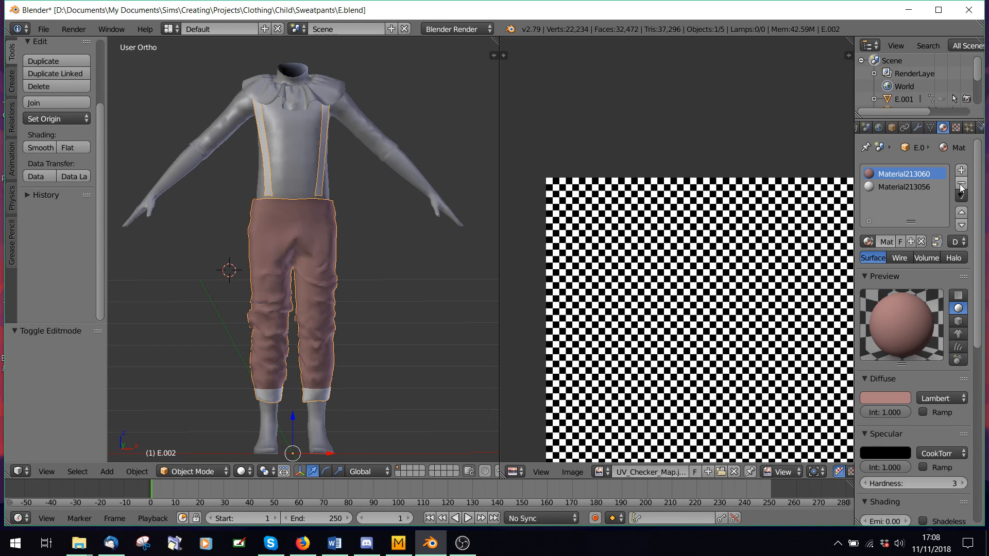
pyautogui.click(961, 185)
pyautogui.click(961, 184)
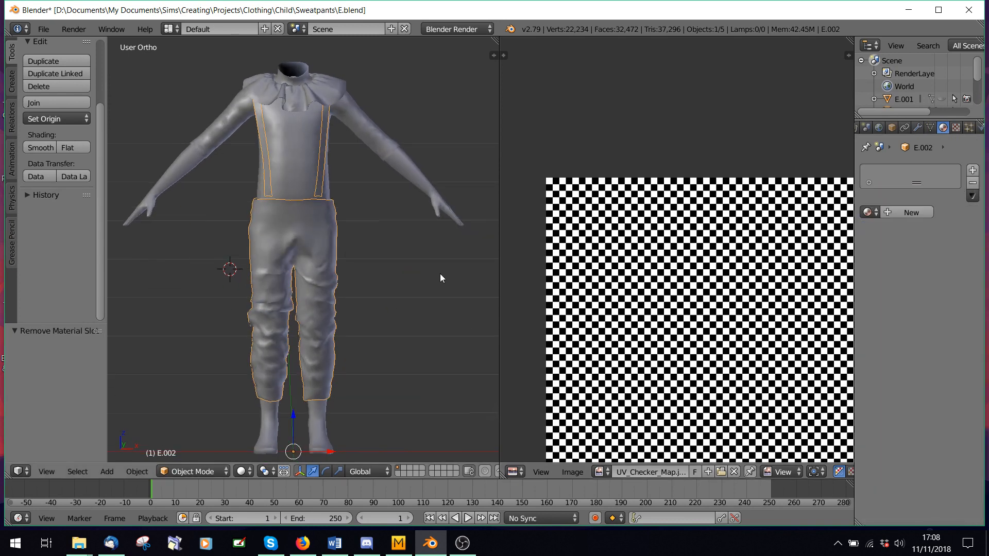
pyautogui.moveTo(440, 275); pyautogui.dragTo(413, 263, button='middle')
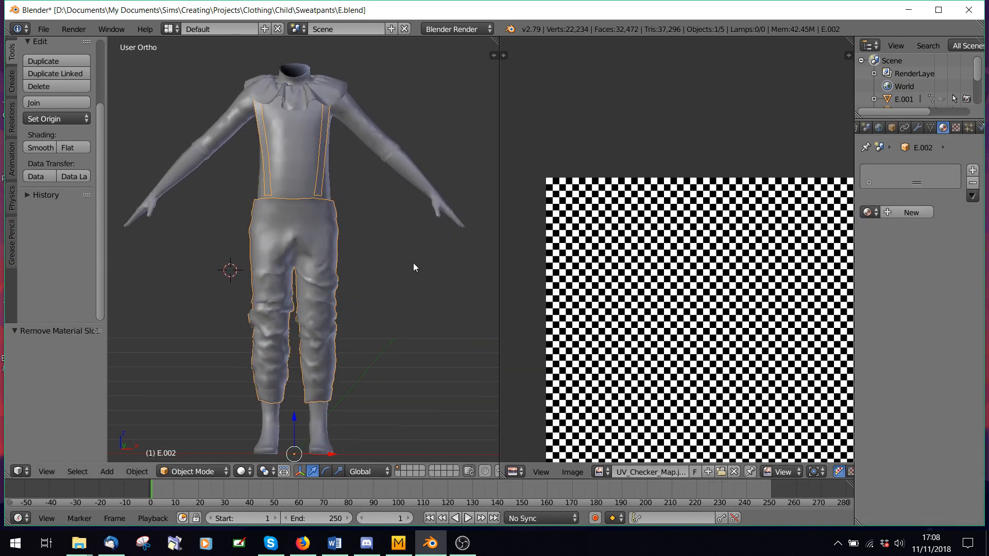
pyautogui.scroll(3, 361, 257)
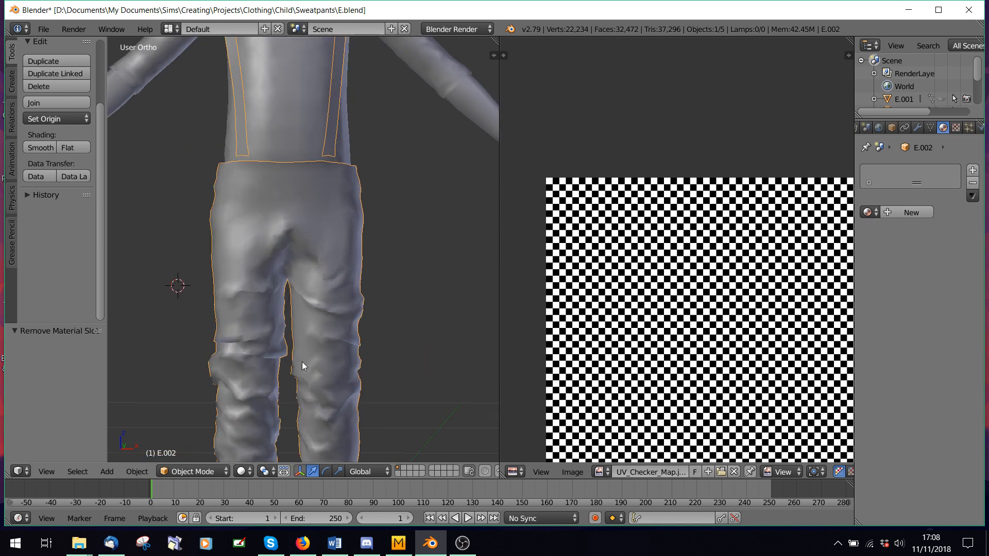
# Switch the trousers to Sculpt Mode and choose the Smooth brush
pyautogui.keyDown('shift'); pyautogui.moveTo(338, 278); pyautogui.dragTo(344, 95, button='middle'); pyautogui.keyUp('shift')
pyautogui.scroll(1, 227, 224)
pyautogui.click(175, 472)
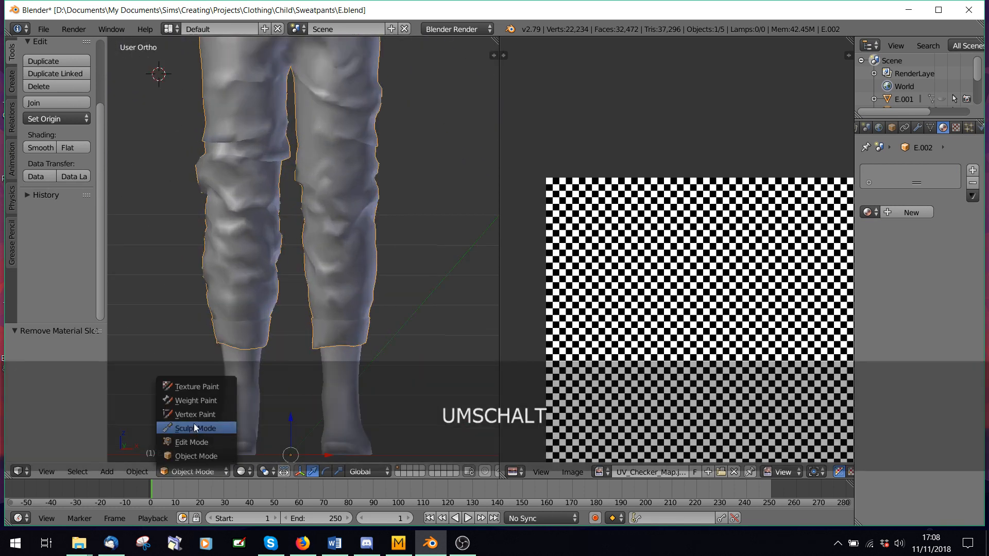
pyautogui.click(178, 473)
pyautogui.click(179, 473)
pyautogui.click(195, 428)
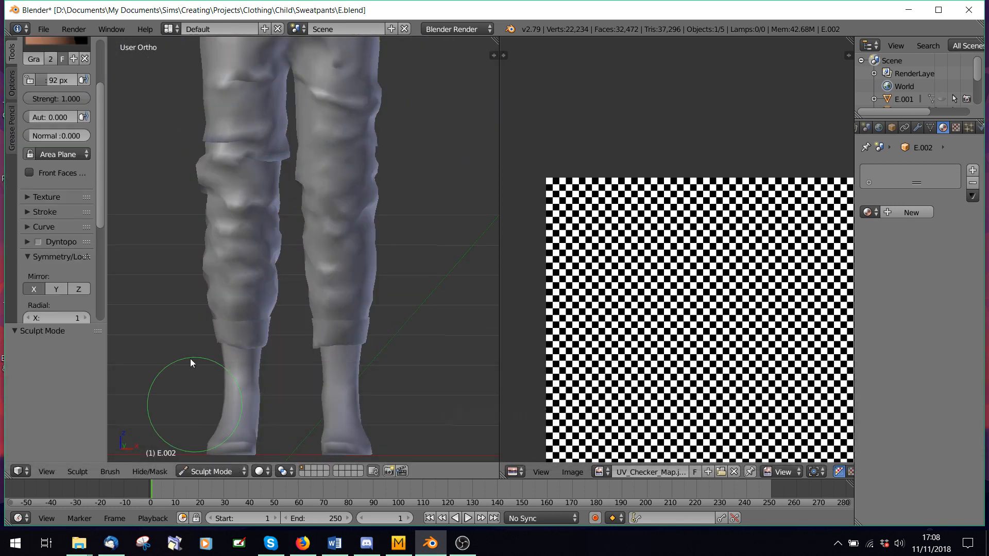
pyautogui.scroll(4, 39, 59)
pyautogui.click(69, 106)
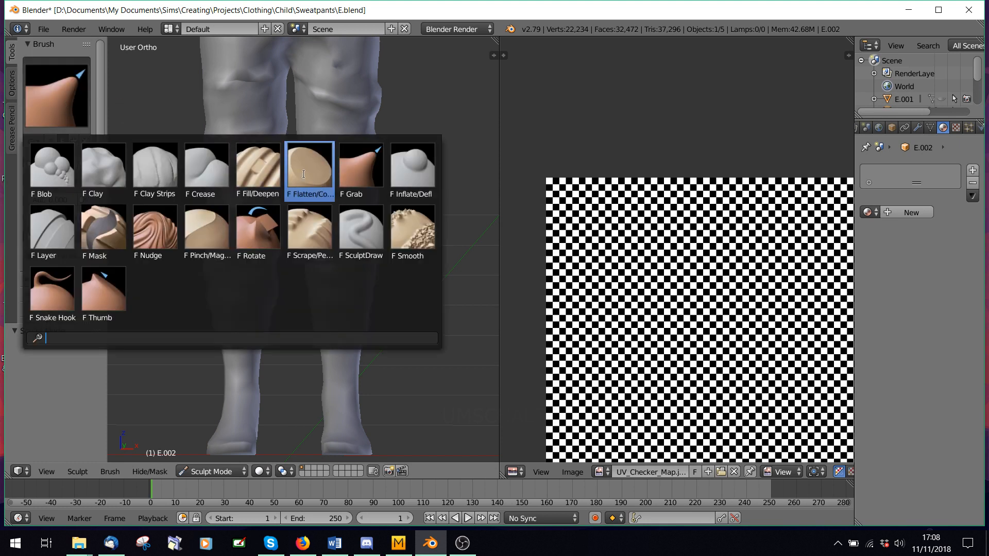
pyautogui.click(354, 212)
pyautogui.click(51, 85)
pyautogui.click(411, 231)
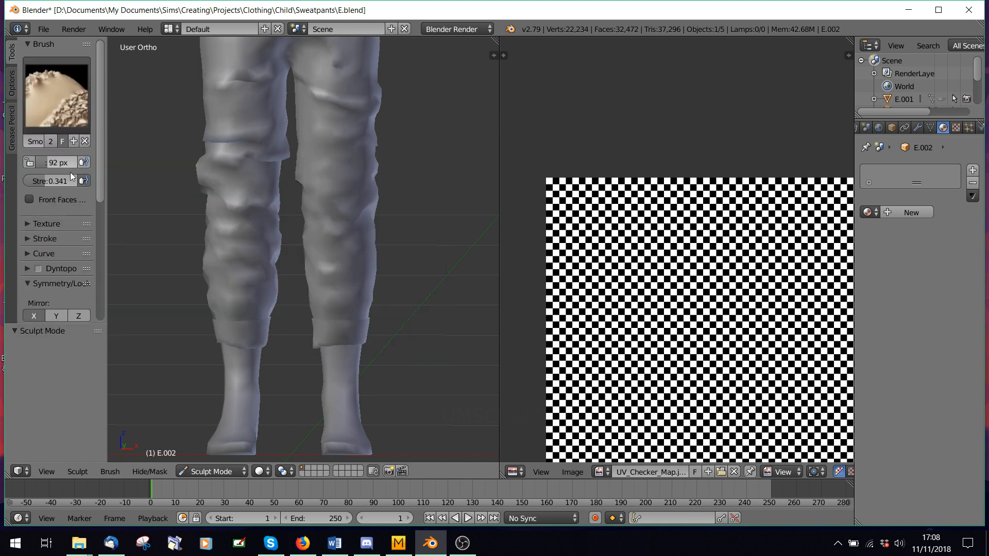
# Set the Smooth brush strength to 0.299 and soften the overhanging fold at the front of the wearer's right knee
pyautogui.scroll(2, 255, 221)
pyautogui.keyDown('shift'); pyautogui.moveTo(215, 180); pyautogui.dragTo(328, 321, button='middle'); pyautogui.keyUp('shift')
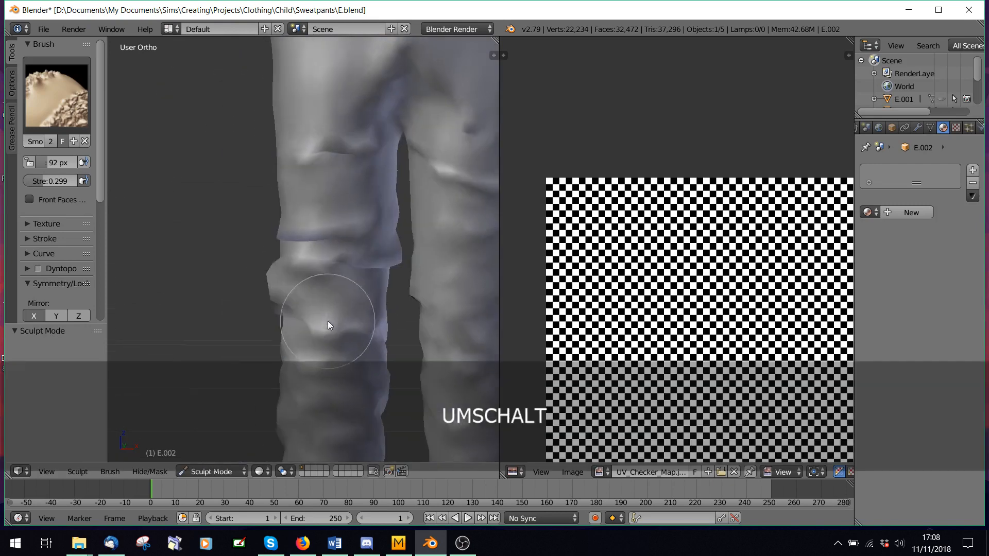
pyautogui.scroll(3, 333, 274)
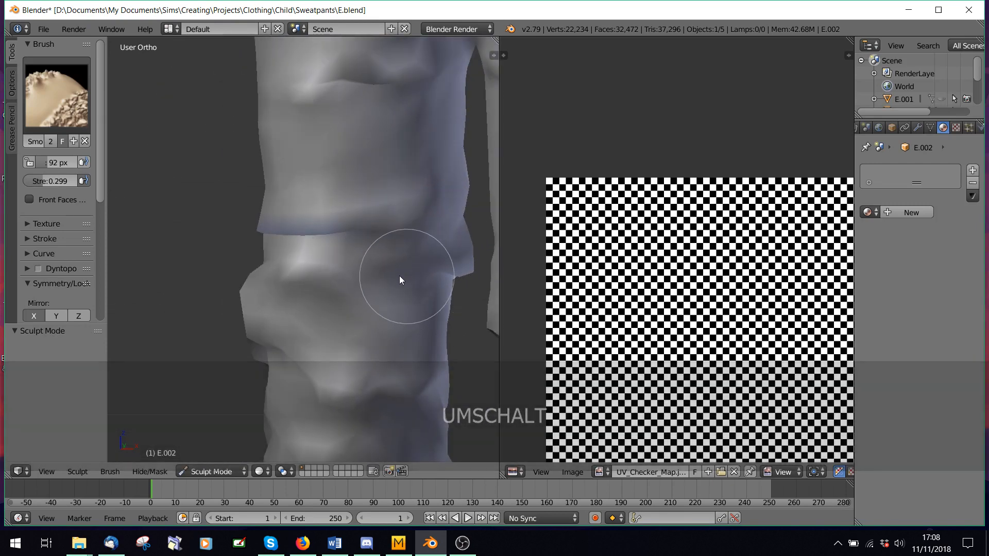
pyautogui.scroll(-3, 332, 225)
pyautogui.moveTo(259, 273); pyautogui.dragTo(311, 270, button='middle')
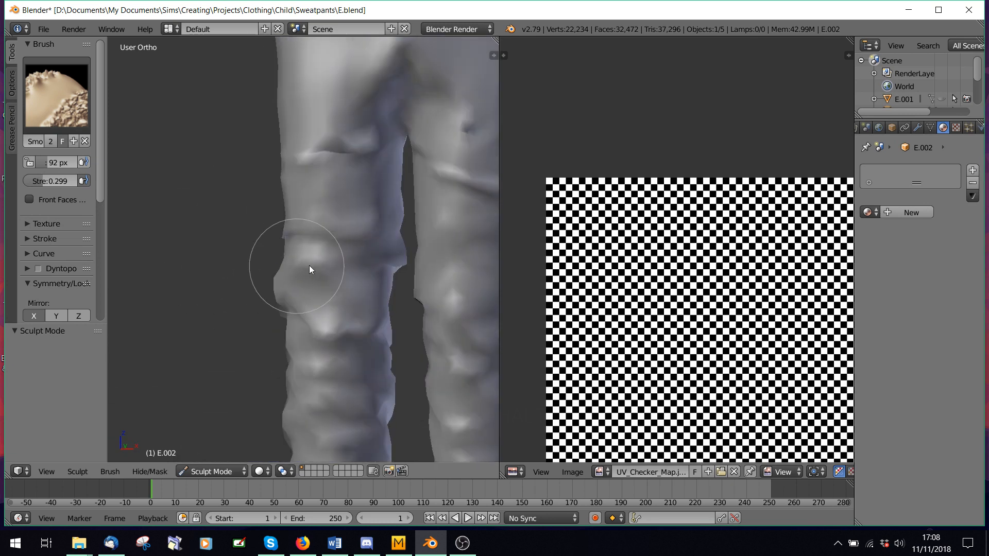
pyautogui.moveTo(391, 258); pyautogui.dragTo(403, 263)
pyautogui.moveTo(306, 249); pyautogui.dragTo(330, 236, button='middle')
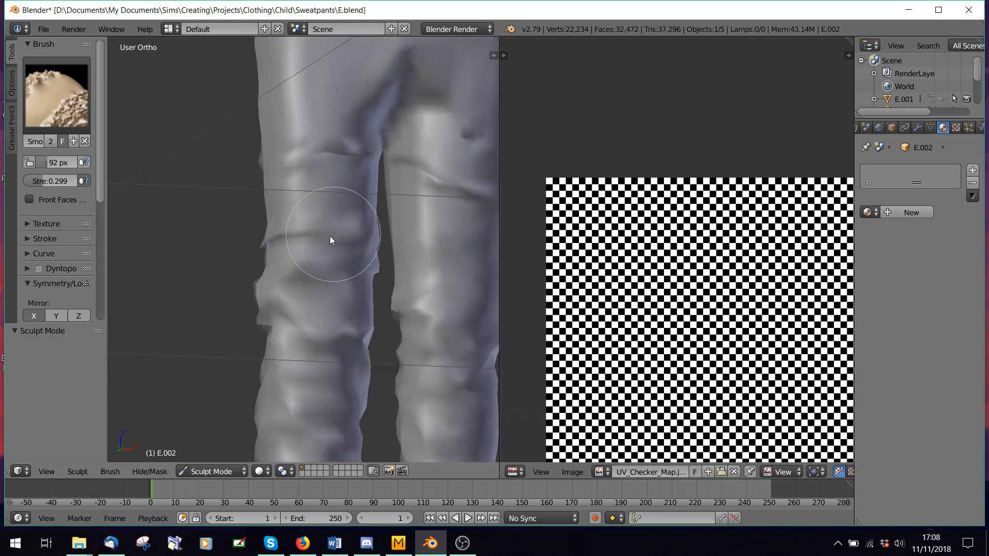
pyautogui.scroll(-2, 337, 299)
pyautogui.moveTo(322, 208); pyautogui.dragTo(336, 191)
pyautogui.hotkey('ctrl', 'z')
pyautogui.hotkey('ctrl', 'z')
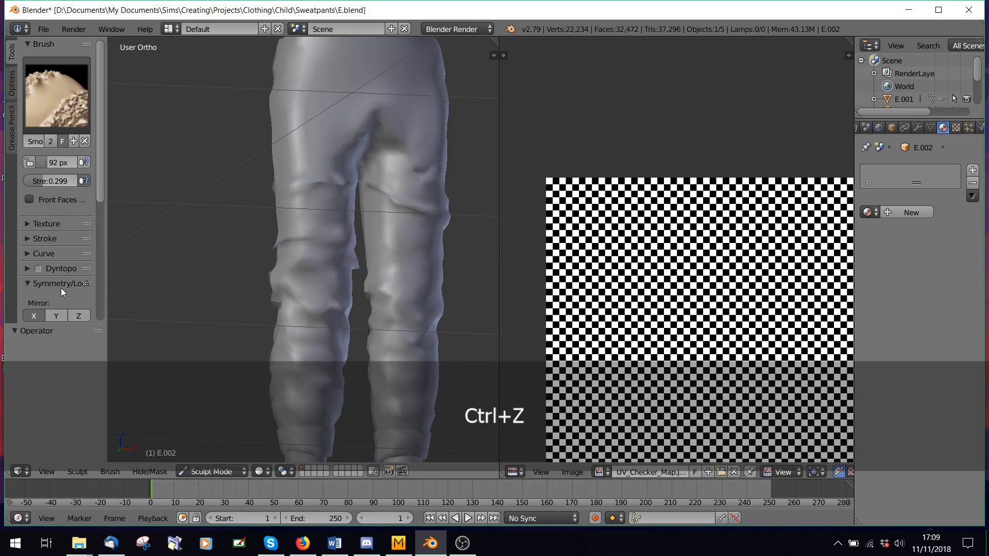
# Set the Smooth brush strength to 0.288 and smooth the pit and sharp crease on the front of the wearer's left thigh
pyautogui.scroll(4, 334, 193)
pyautogui.keyDown('shift'); pyautogui.moveTo(347, 179); pyautogui.dragTo(323, 196, button='middle'); pyautogui.keyUp('shift')
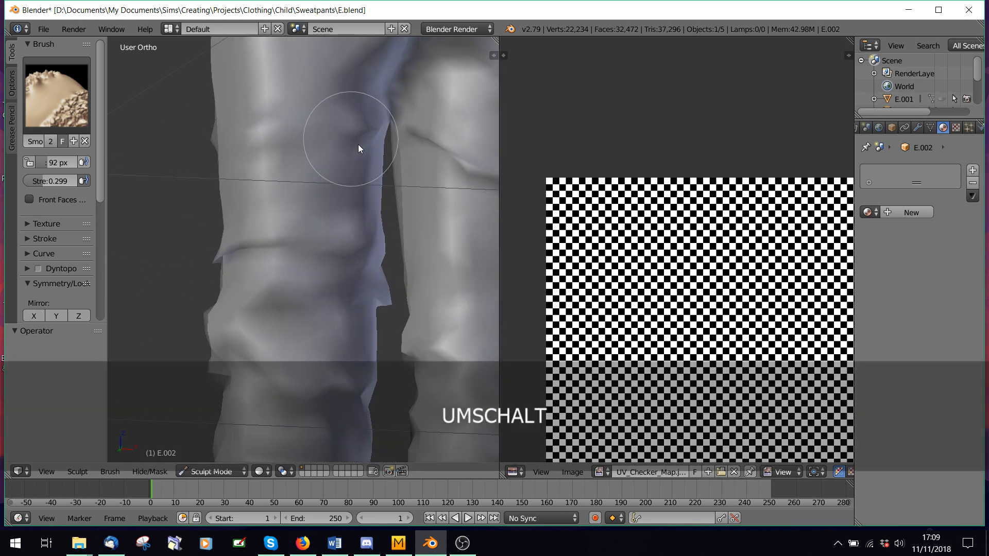
pyautogui.keyDown('shift'); pyautogui.moveTo(358, 149); pyautogui.dragTo(131, 227, button='middle'); pyautogui.keyUp('shift')
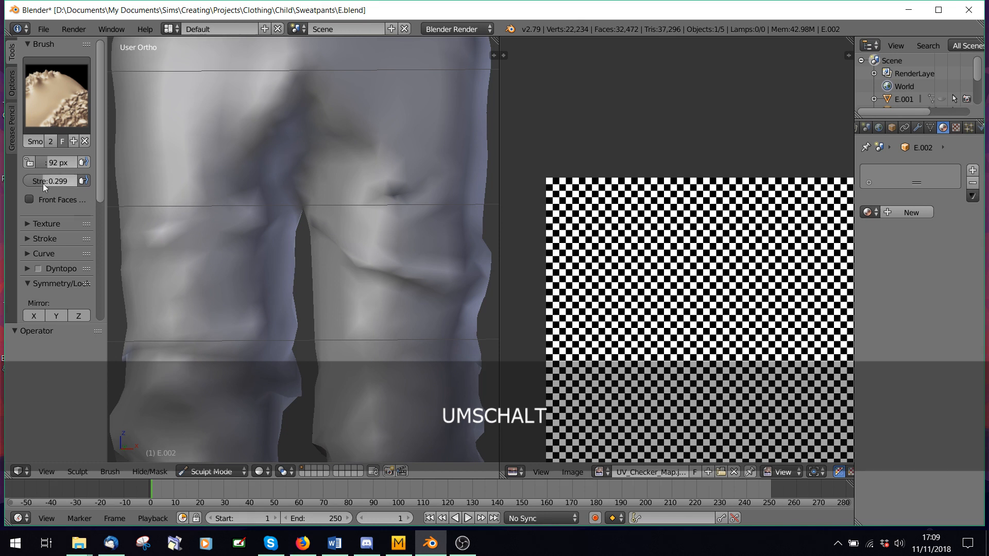
pyautogui.moveTo(42, 183); pyautogui.dragTo(37, 183)
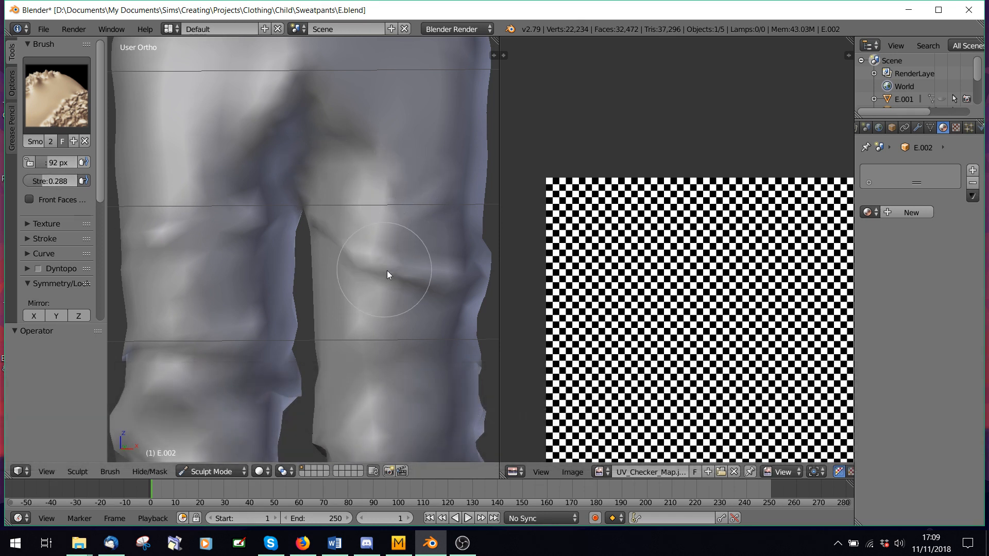
pyautogui.scroll(-4, 361, 278)
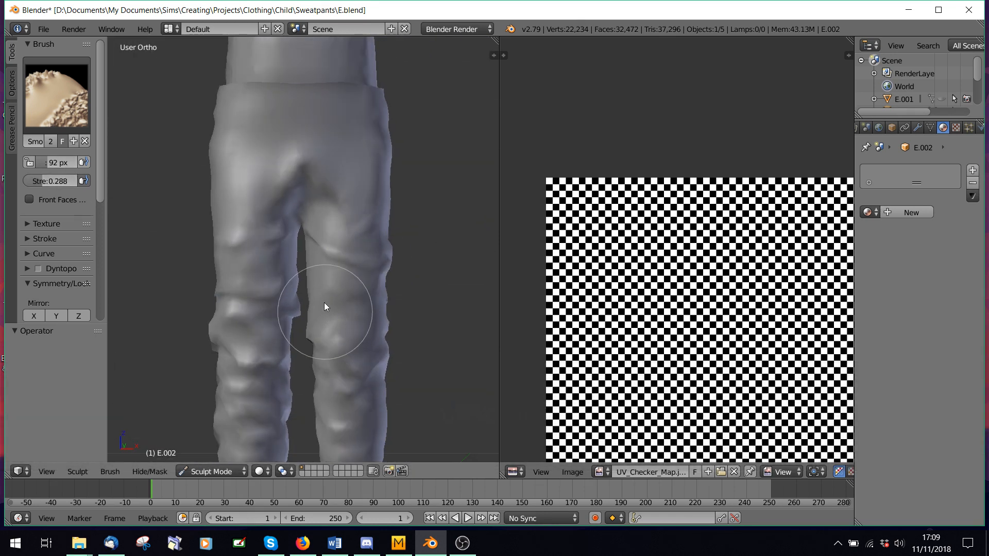
pyautogui.moveTo(334, 269); pyautogui.dragTo(358, 303, button='middle')
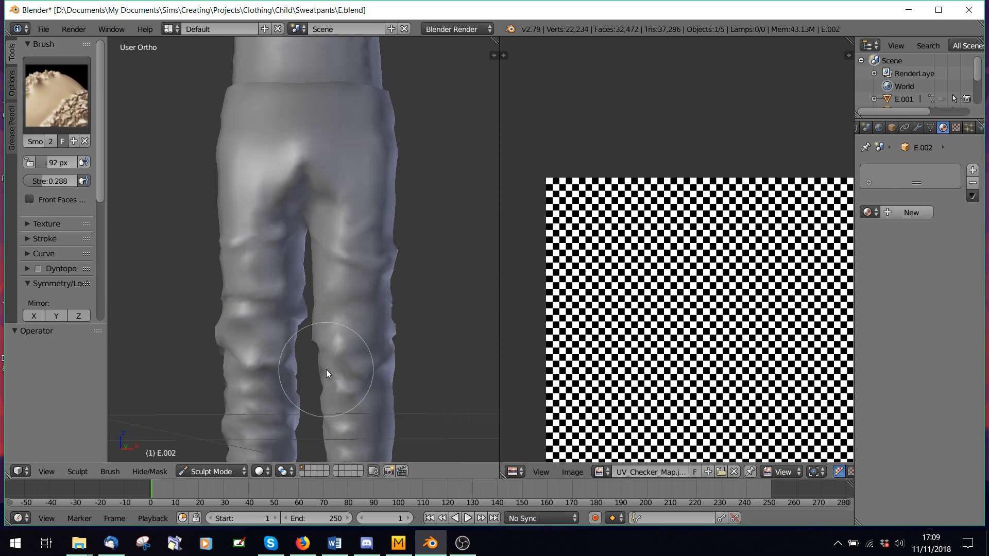
pyautogui.keyDown('shift'); pyautogui.moveTo(326, 370); pyautogui.dragTo(353, 203, button='middle'); pyautogui.keyUp('shift')
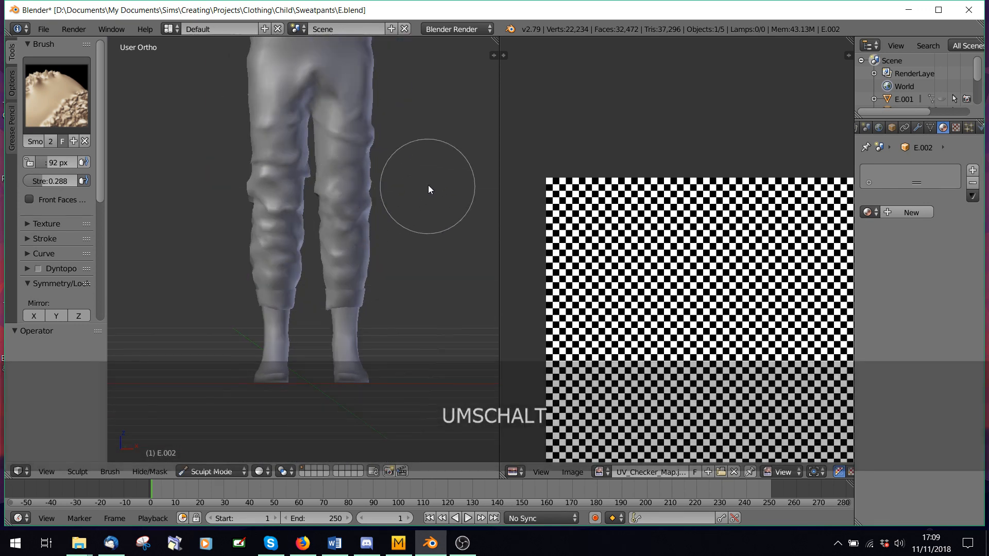
# Smooth the sharp folds on the back of both trouser legs, around the thighs and knees
pyautogui.moveTo(429, 184); pyautogui.dragTo(246, 183, button='middle')
pyautogui.scroll(5, 268, 175)
pyautogui.keyDown('shift'); pyautogui.moveTo(318, 136); pyautogui.dragTo(386, 225, button='middle'); pyautogui.keyUp('shift')
pyautogui.moveTo(311, 192)
pyautogui.mouseDown()
pyautogui.moveTo(360, 200)
pyautogui.moveTo(301, 188)
pyautogui.mouseUp()
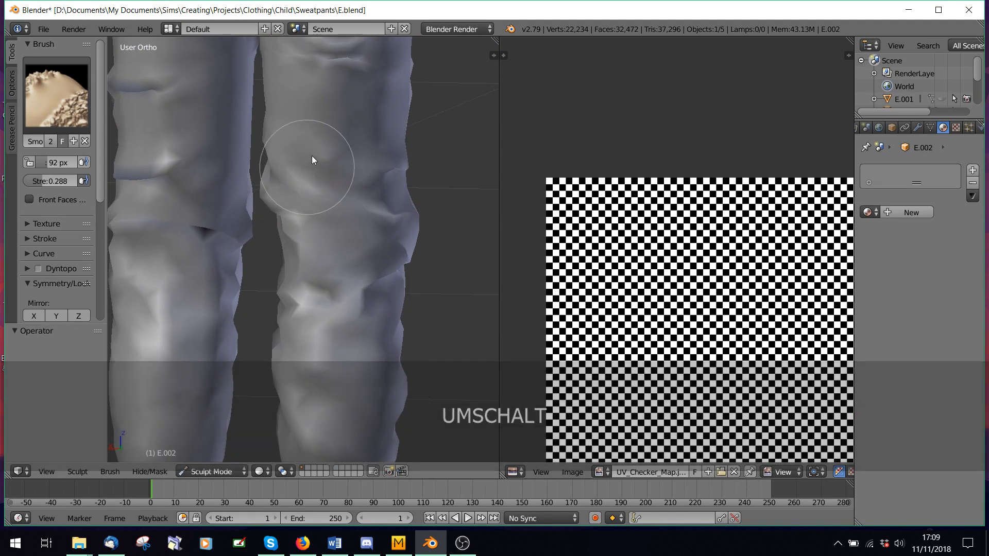
pyautogui.keyDown('shift'); pyautogui.moveTo(315, 154); pyautogui.dragTo(322, 255, button='middle'); pyautogui.keyUp('shift')
pyautogui.moveTo(354, 163); pyautogui.dragTo(327, 159)
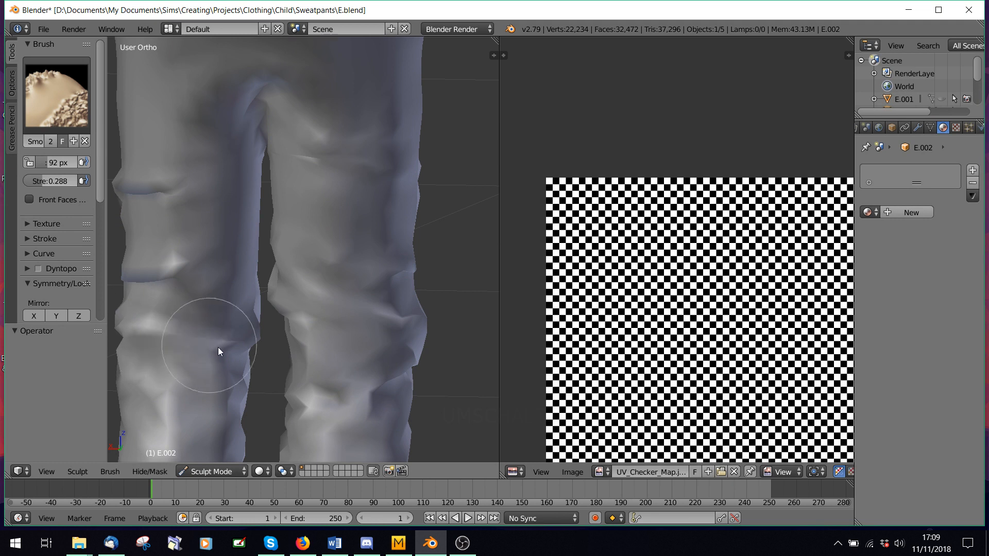
pyautogui.moveTo(139, 193)
pyautogui.mouseDown()
pyautogui.moveTo(126, 209)
pyautogui.moveTo(127, 292)
pyautogui.mouseUp()
pyautogui.scroll(-4, 216, 324)
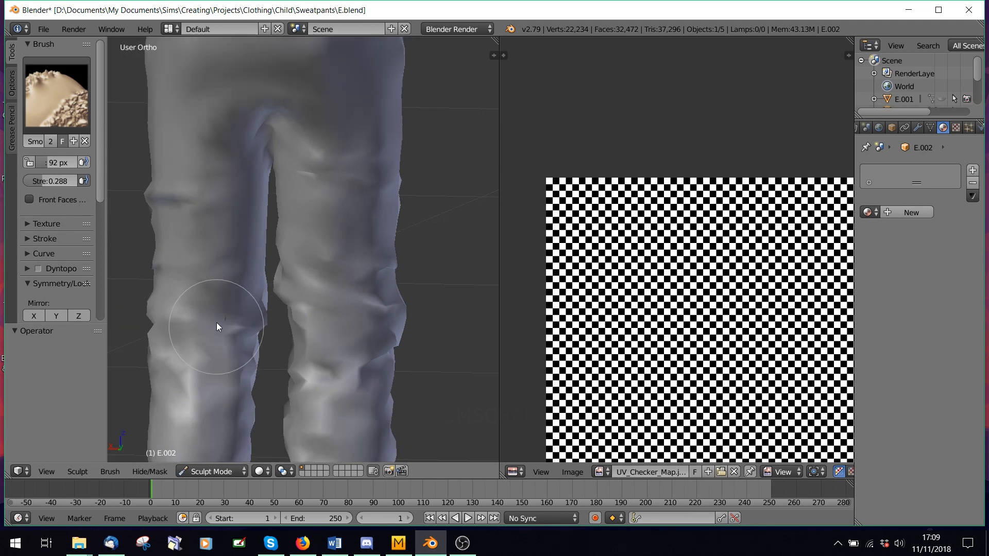
# Smooth the protruding fold at the inner knee of the wearer's right leg and check the folds on the front of both legs
pyautogui.scroll(2, 226, 257)
pyautogui.keyDown('shift'); pyautogui.moveTo(229, 250); pyautogui.dragTo(315, 203, button='middle'); pyautogui.keyUp('shift')
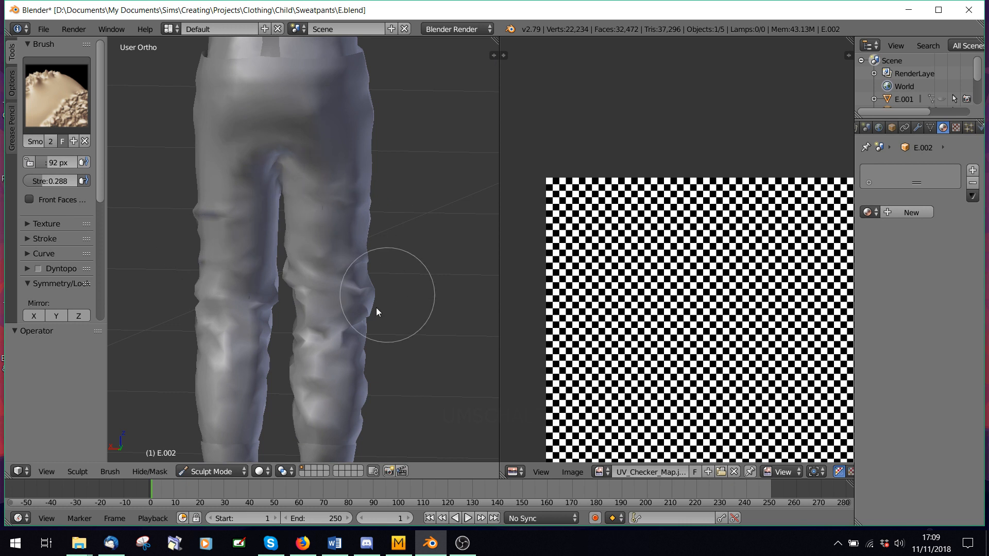
pyautogui.moveTo(376, 308); pyautogui.dragTo(383, 258, button='middle')
pyautogui.moveTo(340, 370); pyautogui.dragTo(316, 279, button='middle')
pyautogui.scroll(-2, 317, 279)
pyautogui.scroll(3, 308, 329)
pyautogui.moveTo(307, 329); pyautogui.dragTo(344, 315, button='middle')
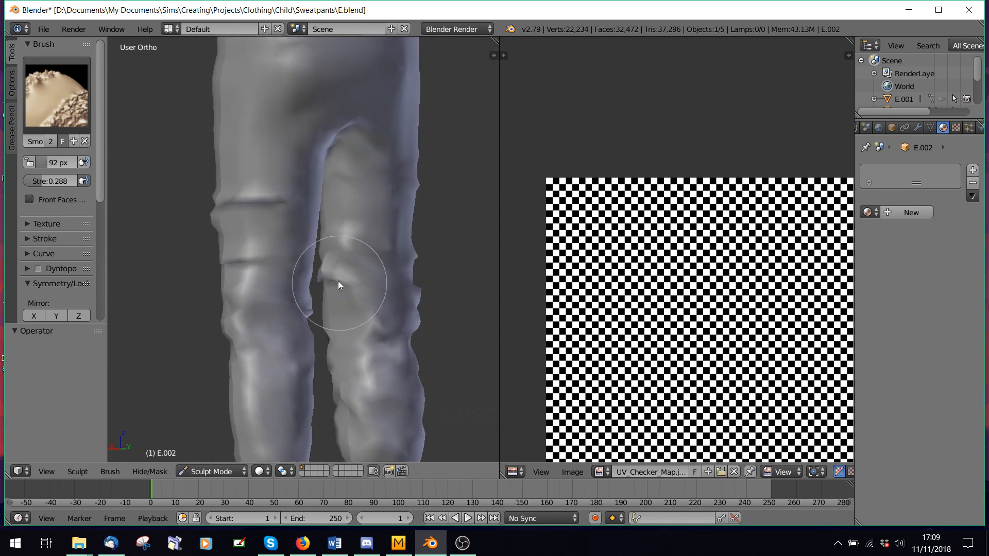
pyautogui.moveTo(338, 281)
pyautogui.mouseDown()
pyautogui.moveTo(324, 273)
pyautogui.moveTo(315, 283)
pyautogui.moveTo(323, 279)
pyautogui.moveTo(329, 313)
pyautogui.mouseUp()
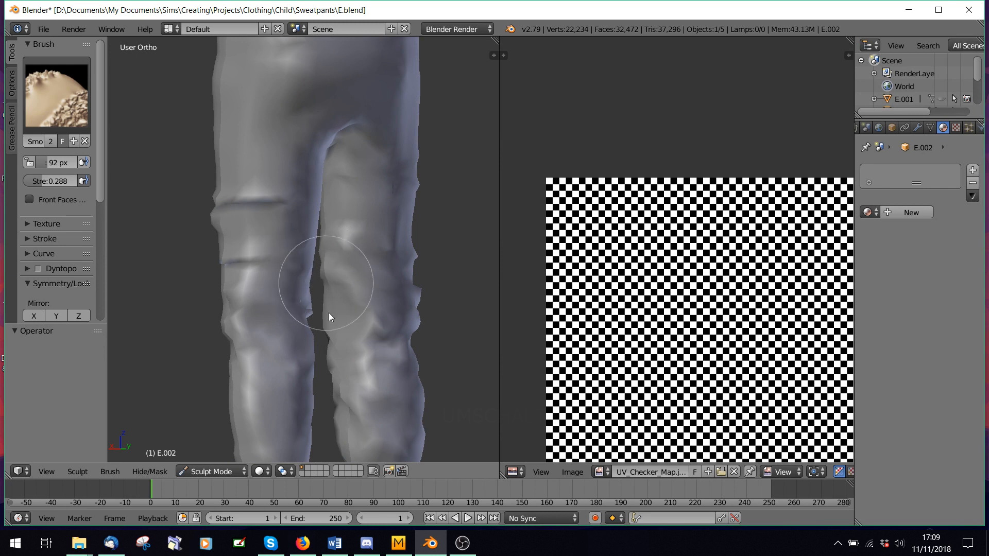
pyautogui.moveTo(329, 313)
pyautogui.mouseDown(button='middle')
pyautogui.moveTo(113, 352)
pyautogui.moveTo(521, 335)
pyautogui.mouseUp(button='middle')
pyautogui.moveTo(388, 258); pyautogui.dragTo(360, 235, button='middle')
pyautogui.scroll(-4, 347, 218)
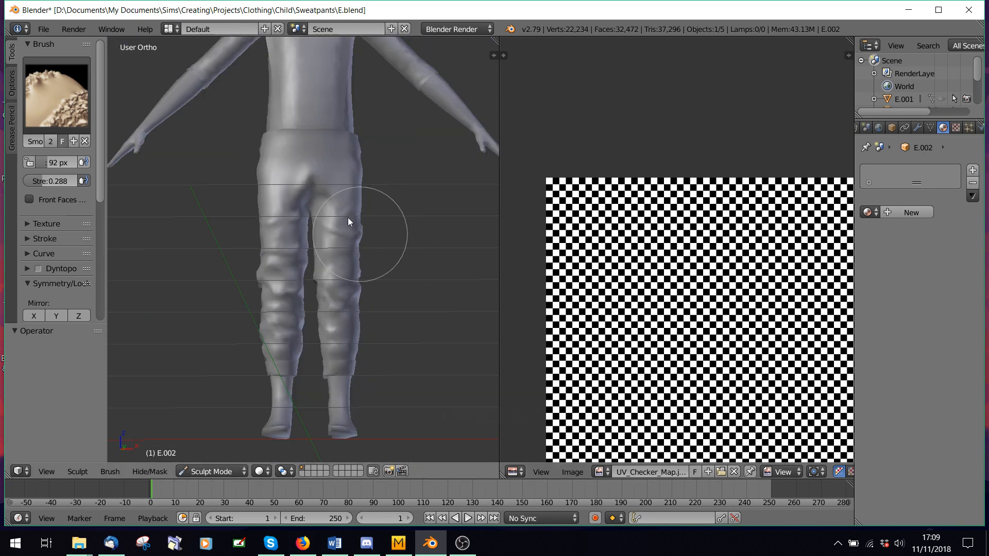
pyautogui.scroll(3, 263, 204)
pyautogui.moveTo(253, 432); pyautogui.dragTo(212, 437, button='middle')
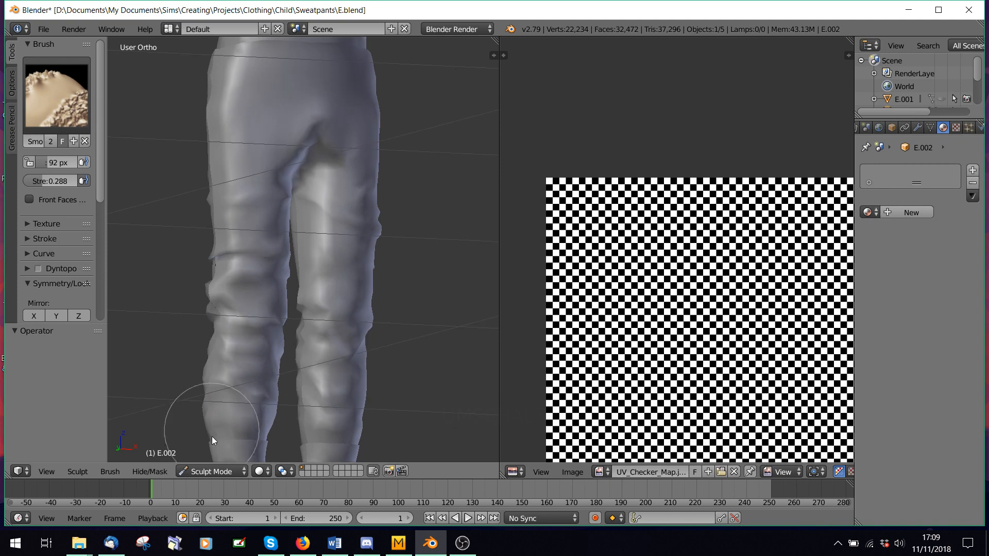
# Enter Edit Mode and turn on snapping to vertices for the split side seam on the wearer's right trouser leg
pyautogui.click(211, 471)
pyautogui.click(209, 440)
pyautogui.scroll(4, 306, 365)
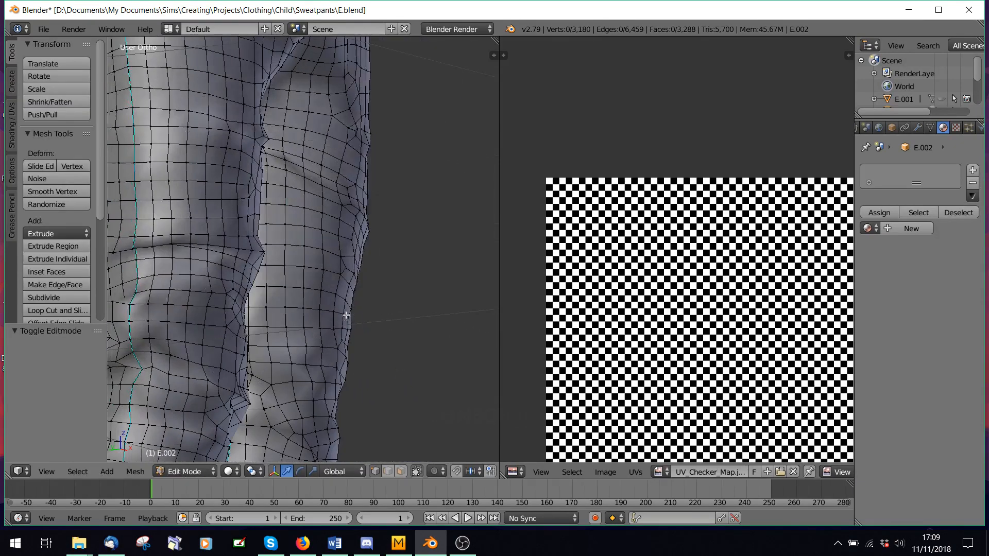
pyautogui.keyDown('shift'); pyautogui.moveTo(309, 361); pyautogui.dragTo(428, 209, button='middle'); pyautogui.keyUp('shift')
pyautogui.scroll(4, 311, 192)
pyautogui.moveTo(311, 193); pyautogui.dragTo(294, 250, button='middle')
pyautogui.scroll(4, 293, 250)
pyautogui.scroll(3, 293, 250)
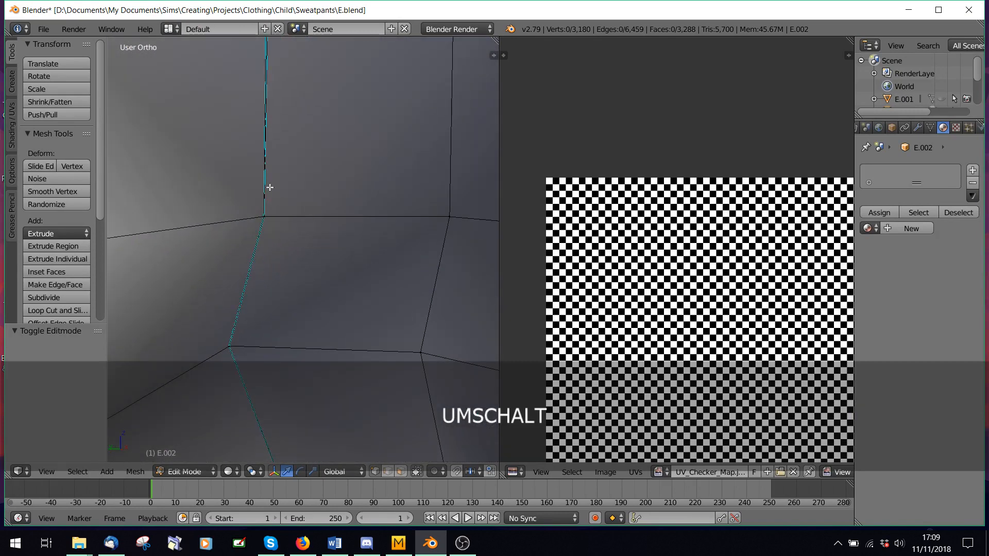
pyautogui.click(501, 405)
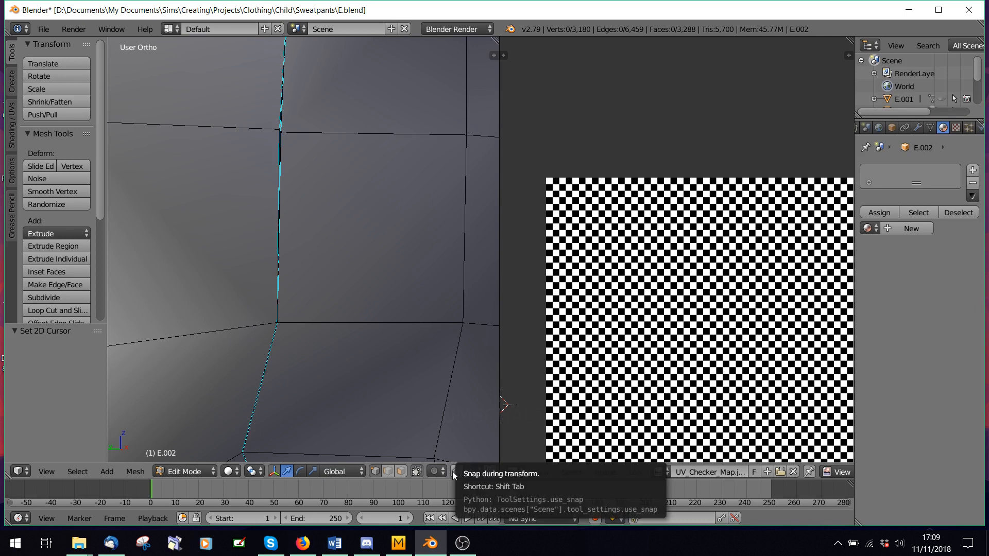
pyautogui.click(456, 471)
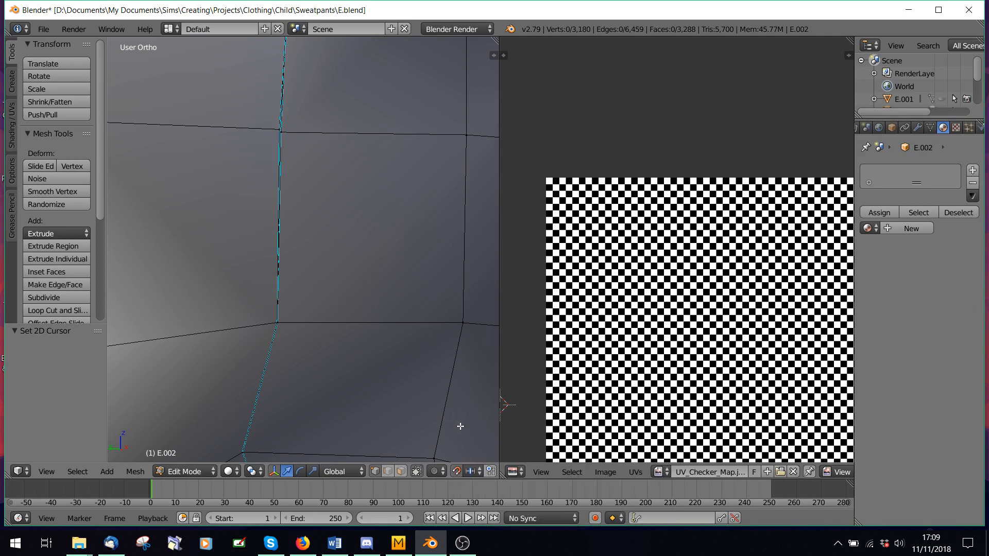
pyautogui.click(472, 472)
pyautogui.click(493, 443)
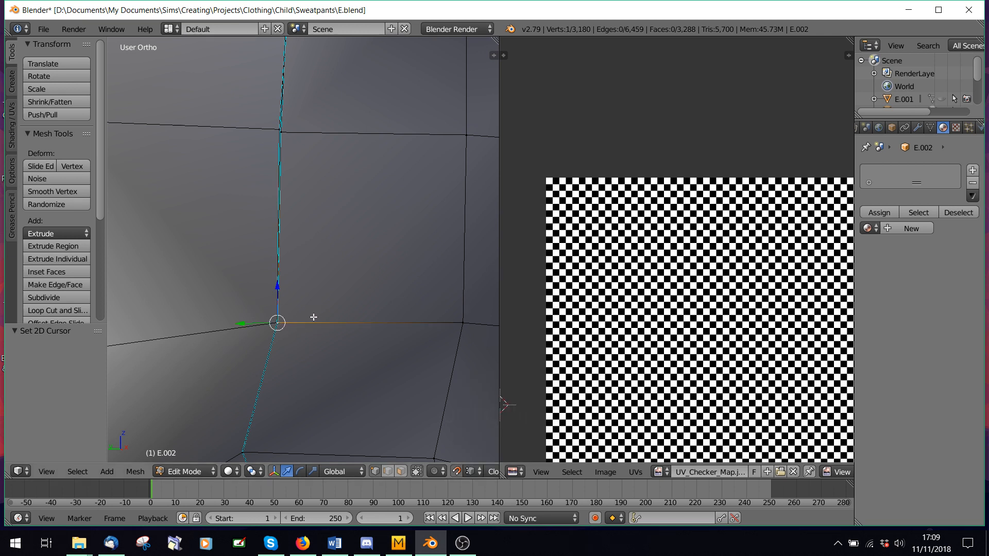
# Snap two neighbouring split vertices on the outer seam of the wearer's right leg onto their matching vertices
pyautogui.press('g')
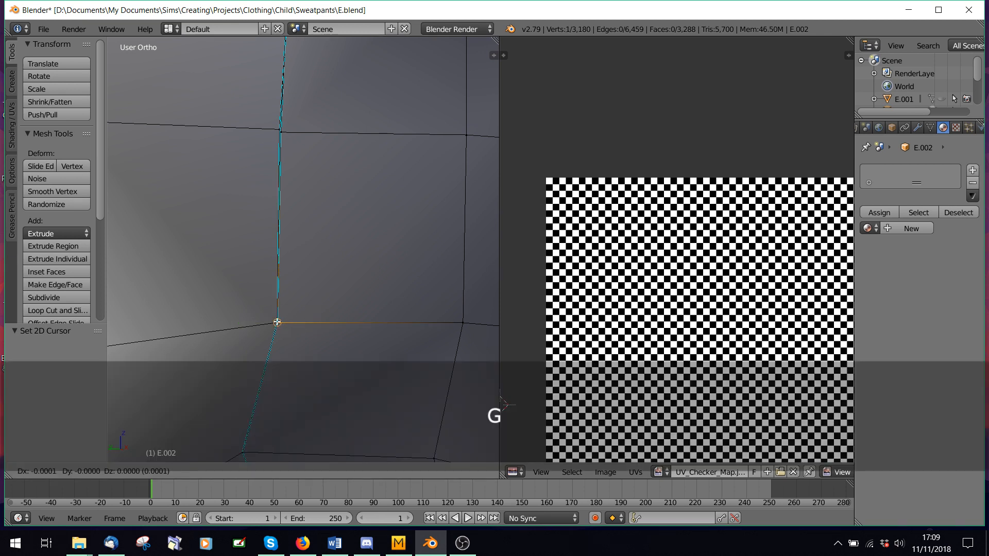
pyautogui.click(277, 322)
pyautogui.rightClick(285, 131)
pyautogui.scroll(5, 300, 179)
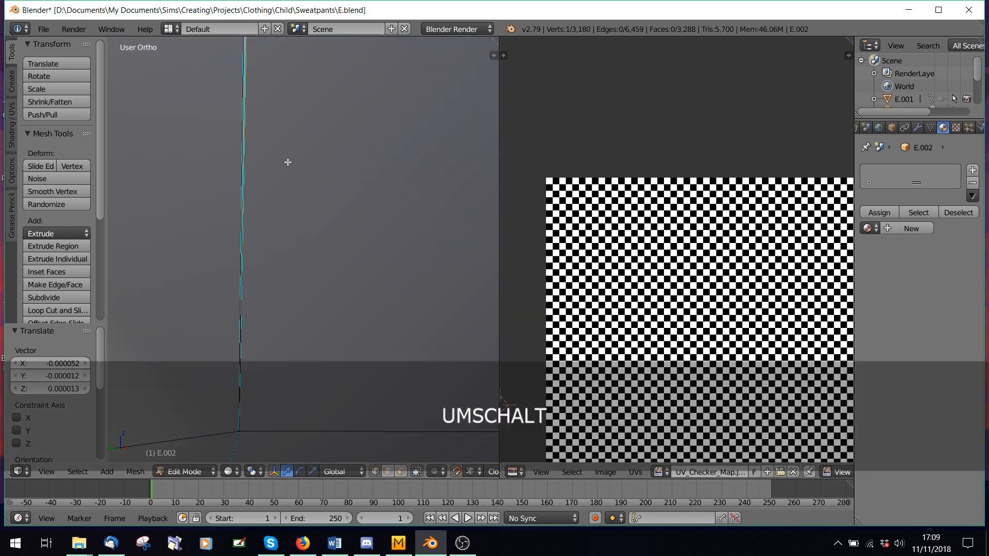
pyautogui.keyDown('shift'); pyautogui.moveTo(255, 103); pyautogui.dragTo(328, 317, button='middle'); pyautogui.keyUp('shift')
pyautogui.scroll(7, 309, 238)
pyautogui.keyDown('shift'); pyautogui.moveTo(372, 156); pyautogui.dragTo(285, 288, button='middle'); pyautogui.keyUp('shift')
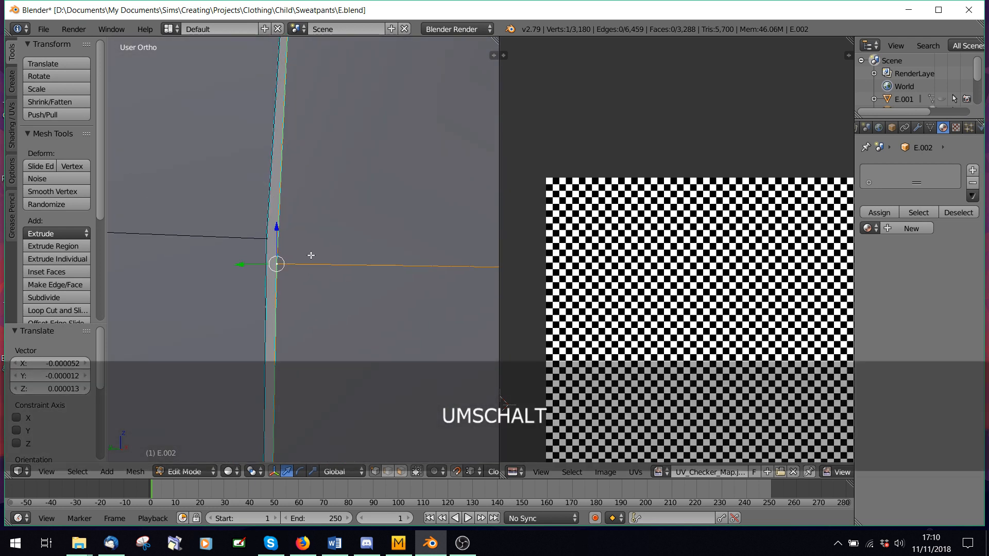
pyautogui.press('g')
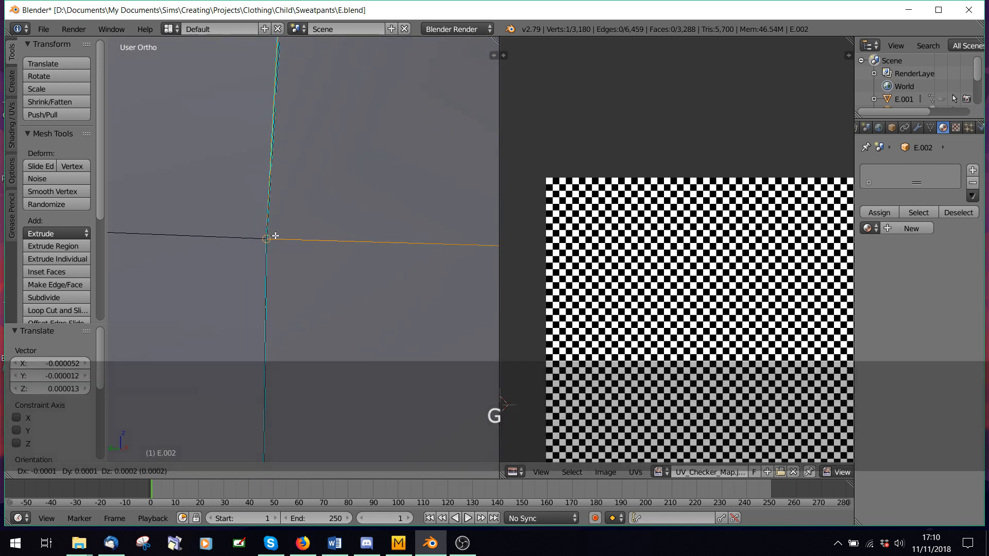
pyautogui.click(267, 237)
# Close the gaps at the next three vertices up the same outer seam by snapping each onto its counterpart
pyautogui.scroll(-5, 302, 202)
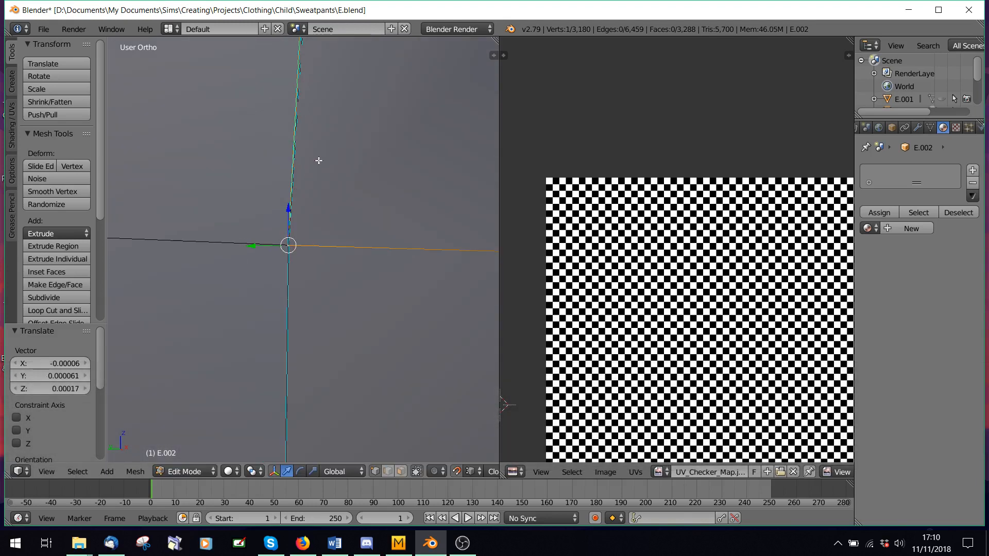
pyautogui.keyDown('shift'); pyautogui.moveTo(330, 47); pyautogui.dragTo(335, 176, button='middle'); pyautogui.keyUp('shift')
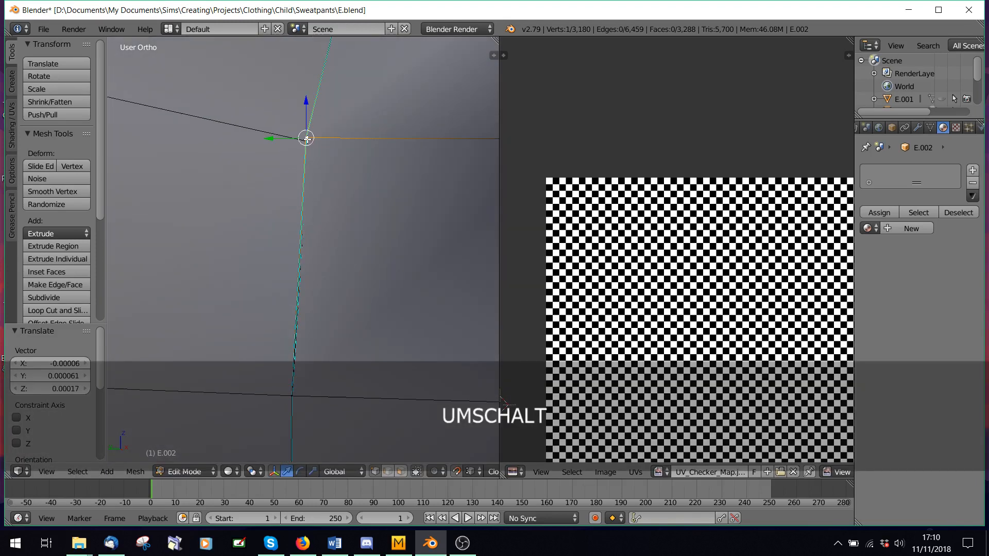
pyautogui.press('g')
pyautogui.click(309, 144)
pyautogui.scroll(-5, 349, 164)
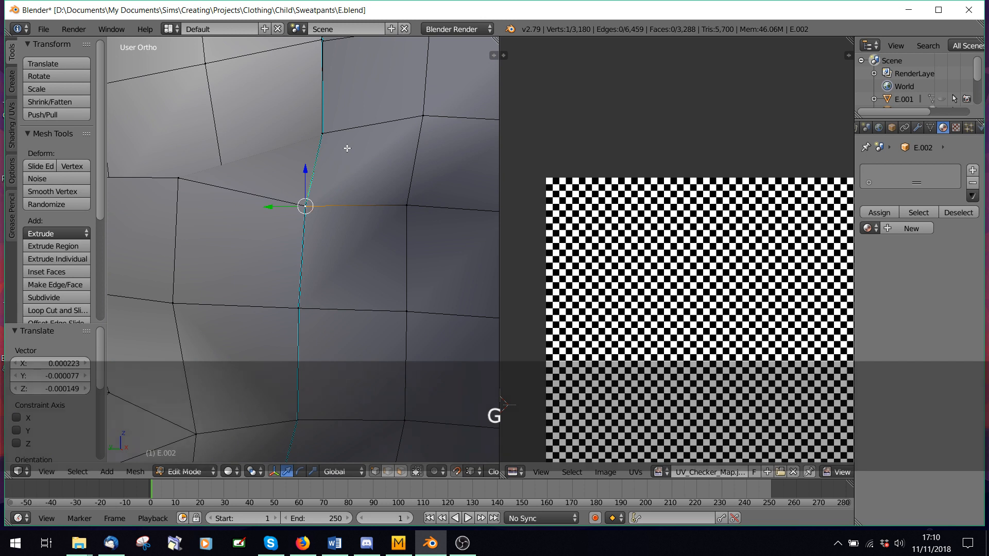
pyautogui.rightClick(323, 133)
pyautogui.press('g')
pyautogui.click(324, 135)
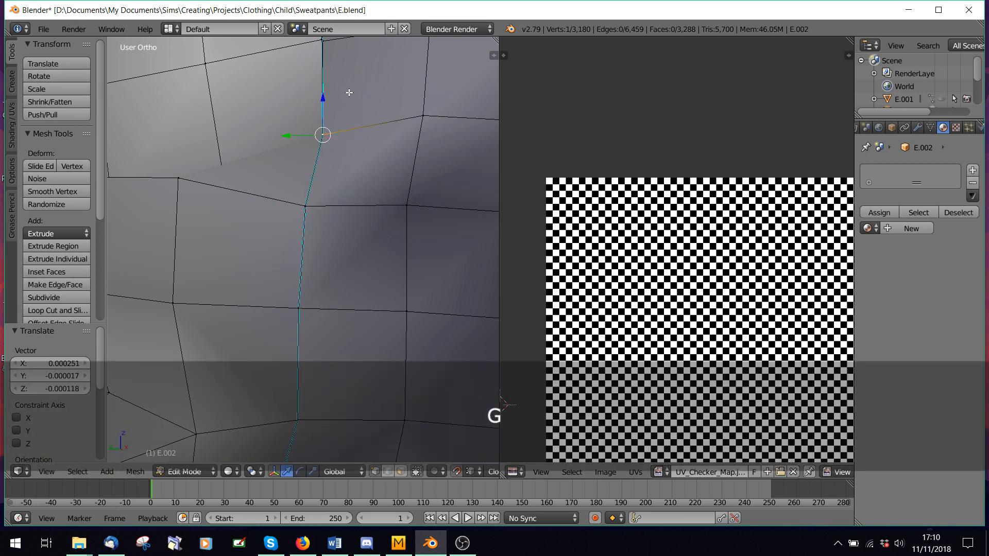
pyautogui.keyDown('shift'); pyautogui.moveTo(350, 92); pyautogui.dragTo(323, 240, button='middle'); pyautogui.keyUp('shift')
pyautogui.press('g')
pyautogui.click(327, 227)
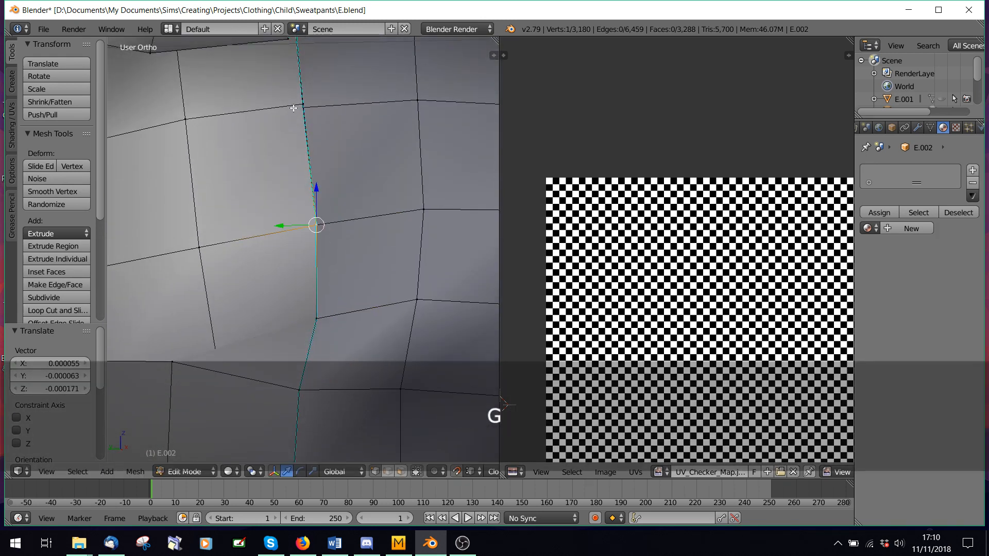
# Snap the split seam vertices up to the lower edge of the overhanging fold onto their counterparts
pyautogui.rightClick(306, 109)
pyautogui.press('g')
pyautogui.click(311, 98)
pyautogui.keyDown('shift'); pyautogui.moveTo(314, 63); pyautogui.dragTo(321, 249, button='middle'); pyautogui.keyUp('shift')
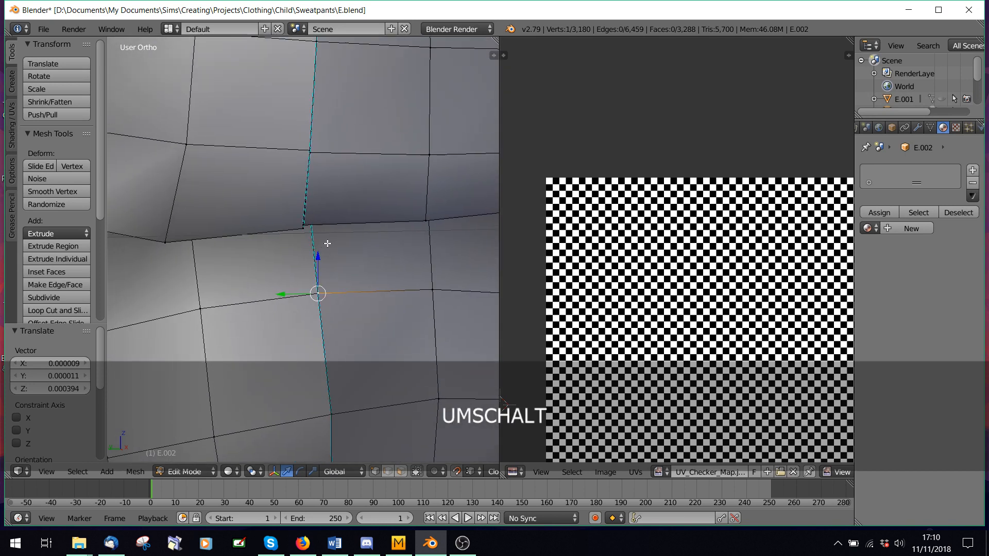
pyautogui.press('g')
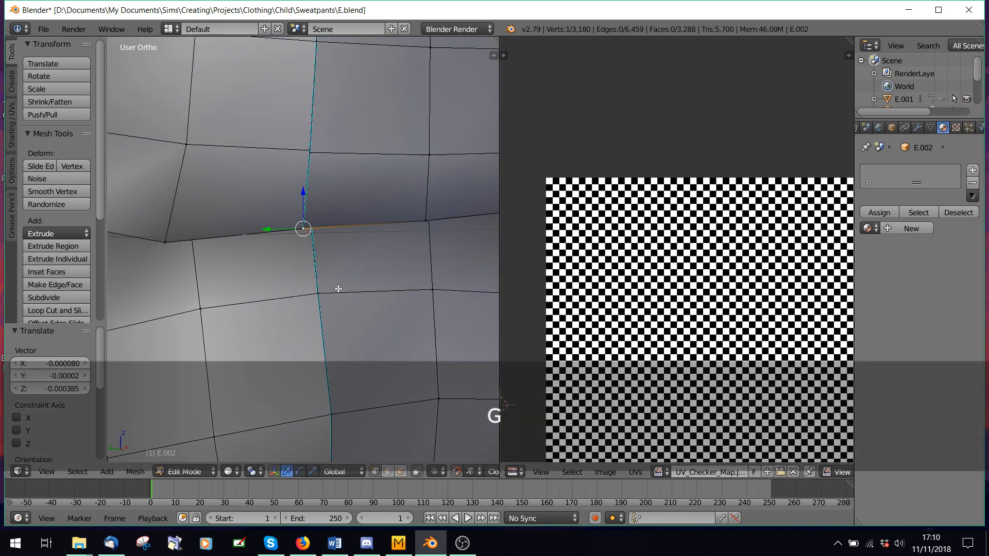
# Snap the split seam vertex just above the overhanging fold onto its counterpart and clear the selection
pyautogui.moveTo(338, 289); pyautogui.dragTo(330, 232, button='middle')
pyautogui.keyDown('shift'); pyautogui.moveTo(311, 60); pyautogui.dragTo(318, 218, button='middle'); pyautogui.keyUp('shift')
pyautogui.scroll(4, 320, 235)
pyautogui.keyDown('shift'); pyautogui.moveTo(318, 166); pyautogui.dragTo(313, 380, button='middle'); pyautogui.keyUp('shift')
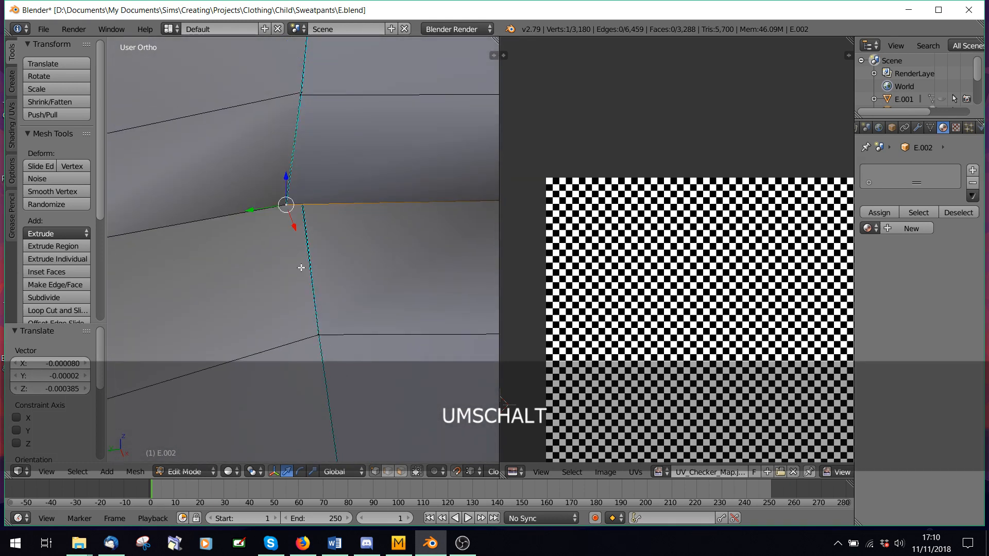
pyautogui.scroll(-3, 301, 268)
pyautogui.rightClick(309, 157)
pyautogui.press('g')
pyautogui.click(310, 156)
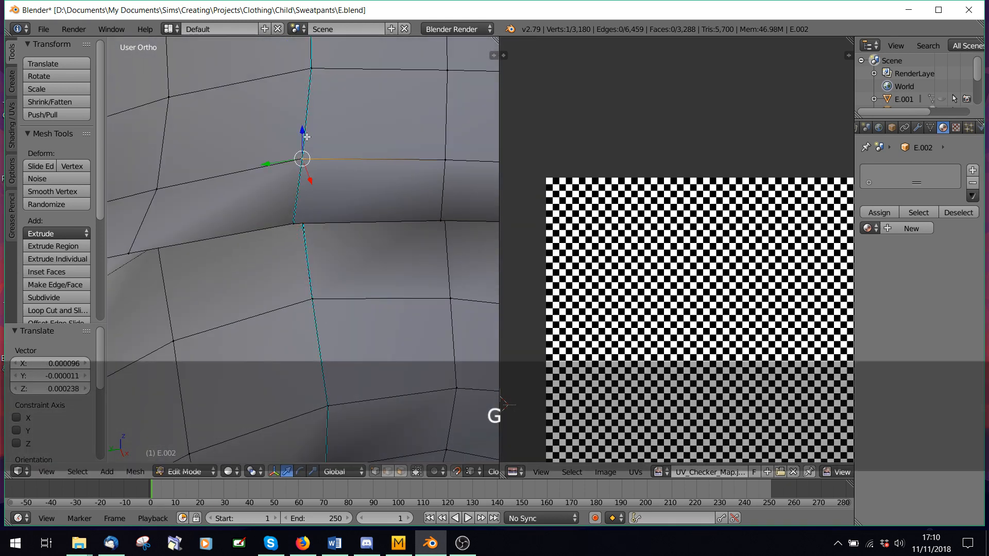
pyautogui.scroll(-5, 315, 77)
pyautogui.press('a')
# Try to snap two vertices on the inner seam of the wearer's left leg, just above the knee, to matching vertices
pyautogui.moveTo(382, 287); pyautogui.dragTo(166, 312, button='middle')
pyautogui.moveTo(361, 309); pyautogui.dragTo(198, 381, button='middle')
pyautogui.moveTo(266, 544); pyautogui.dragTo(287, 530)
pyautogui.moveTo(268, 289); pyautogui.dragTo(327, 254, button='middle')
pyautogui.scroll(-5, 282, 187)
pyautogui.scroll(5, 210, 251)
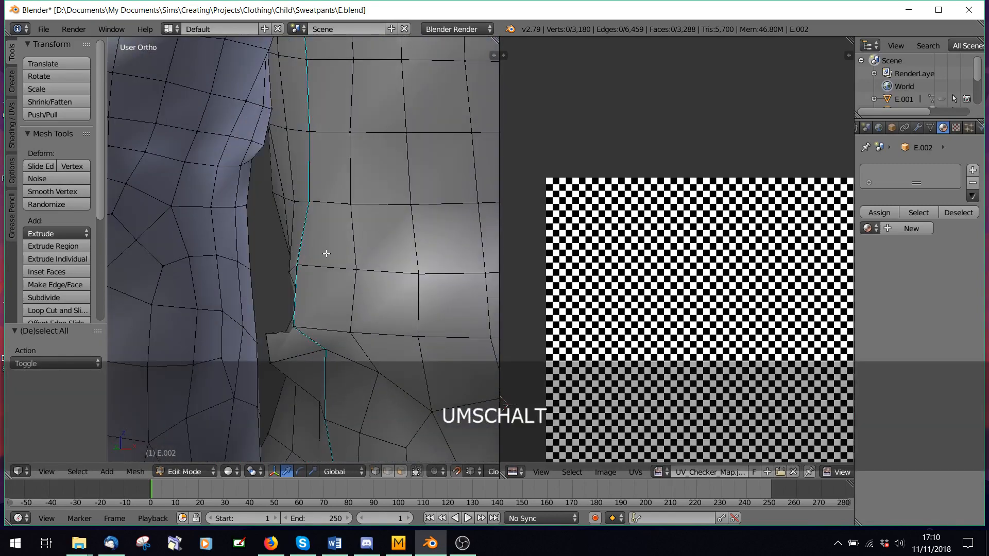
pyautogui.scroll(4, 305, 285)
pyautogui.rightClick(304, 284)
pyautogui.press('g')
pyautogui.click(311, 252)
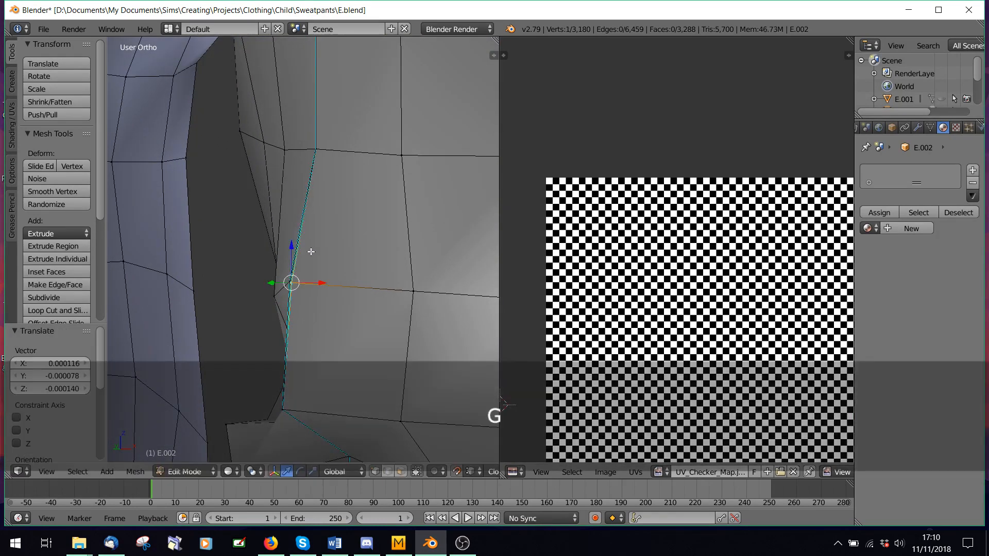
pyautogui.press('g')
pyautogui.click(299, 280)
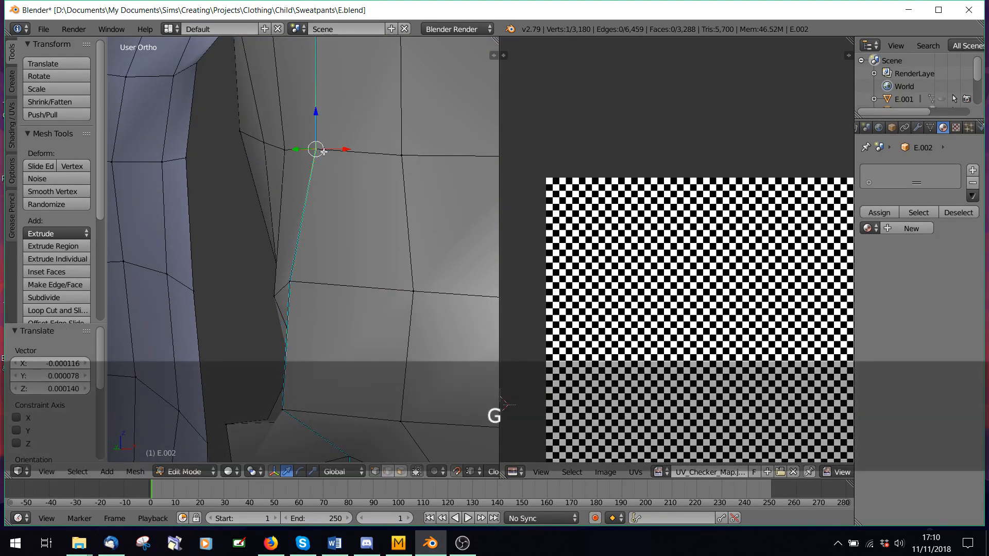
pyautogui.press('g')
pyautogui.click(323, 151)
pyautogui.scroll(-5, 330, 201)
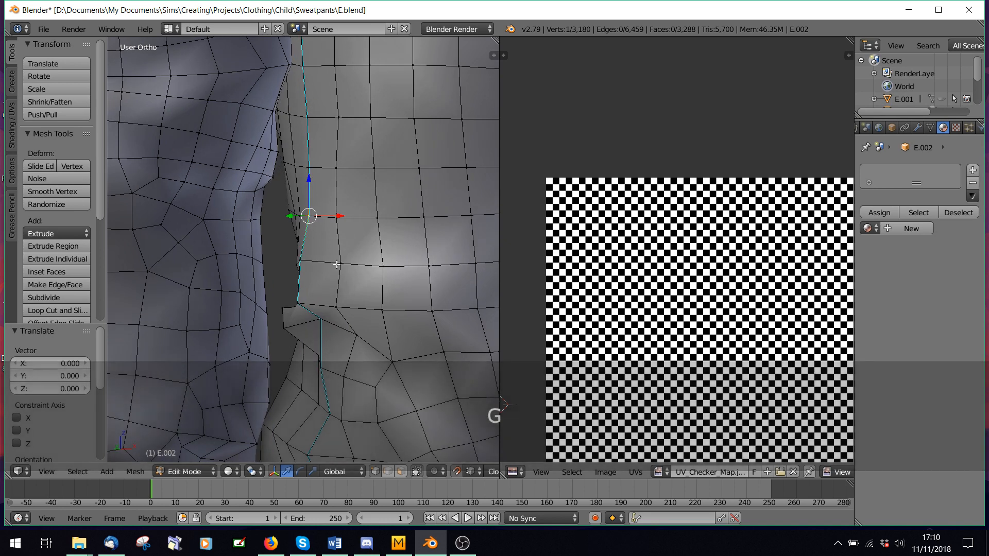
# Turn off snapping and move the vertices of the protruding corner at the wearer's left inner knee in toward the leg
pyautogui.press('a')
pyautogui.keyDown('shift'); pyautogui.moveTo(328, 349); pyautogui.dragTo(302, 339, button='middle'); pyautogui.keyUp('shift')
pyautogui.scroll(3, 337, 167)
pyautogui.click(457, 472)
pyautogui.rightClick(277, 236)
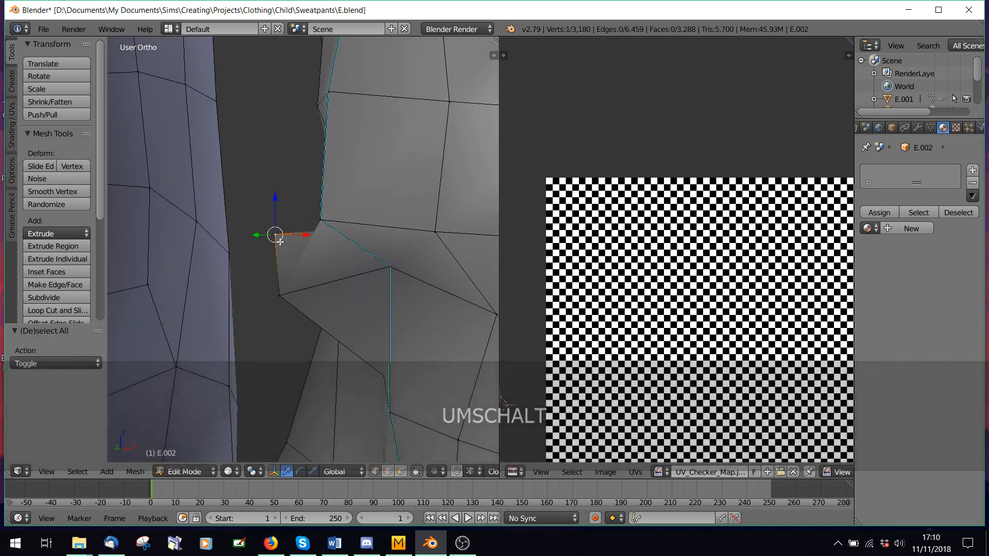
pyautogui.press('g')
pyautogui.click(304, 271)
pyautogui.press('g')
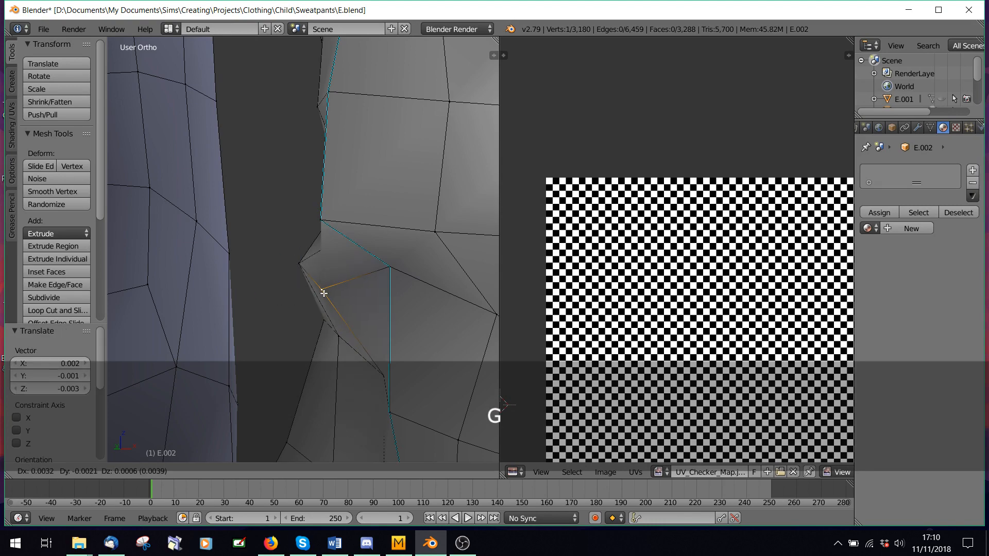
pyautogui.click(319, 293)
pyautogui.rightClick(302, 269)
pyautogui.press('g')
pyautogui.click(313, 272)
pyautogui.scroll(-2, 313, 272)
pyautogui.scroll(-6, 313, 272)
pyautogui.press('a')
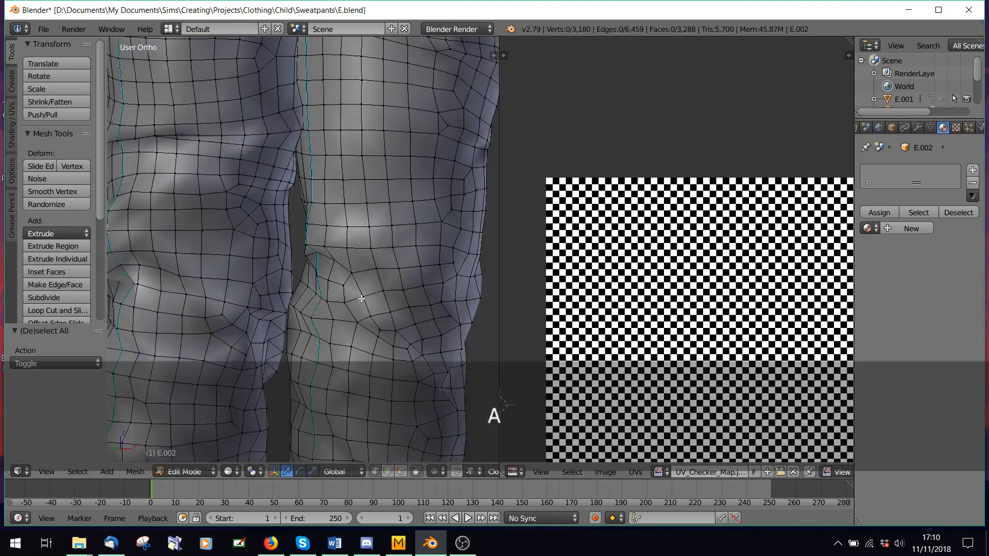
# Select the whole sweatpants mesh, run Minimize Stretch on its UVs, and deselect everything
pyautogui.press('a')
pyautogui.scroll(-4, 628, 386)
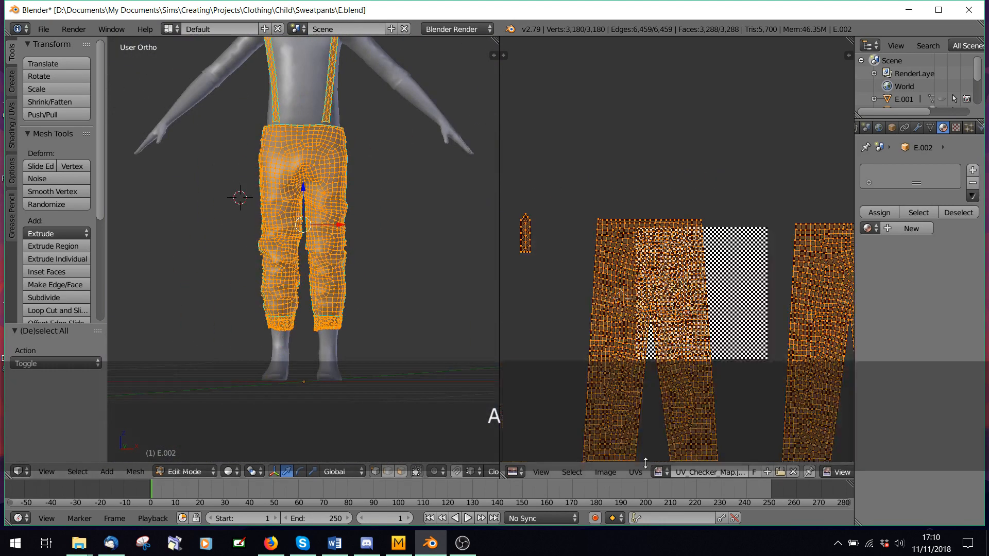
pyautogui.click(635, 472)
pyautogui.click(669, 325)
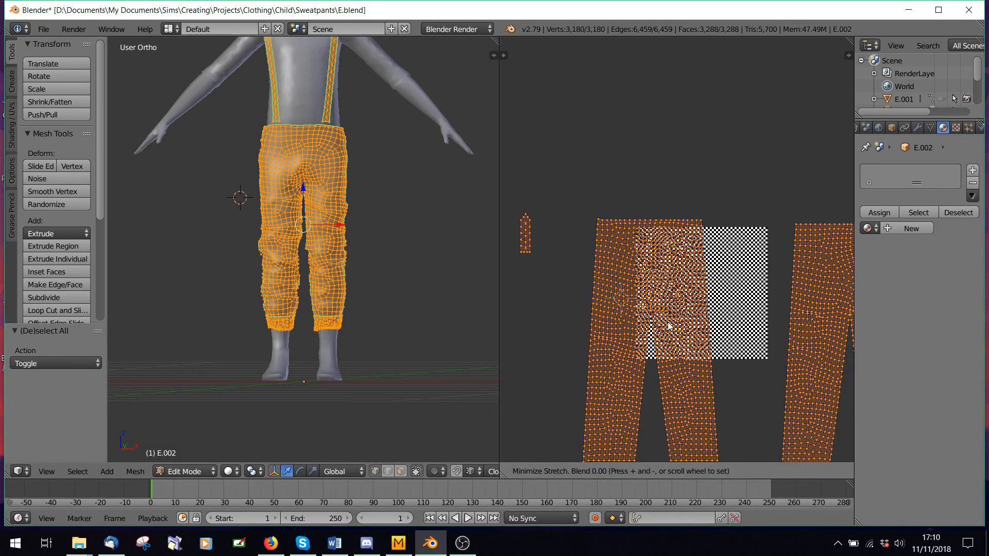
pyautogui.click(669, 326)
pyautogui.press('a')
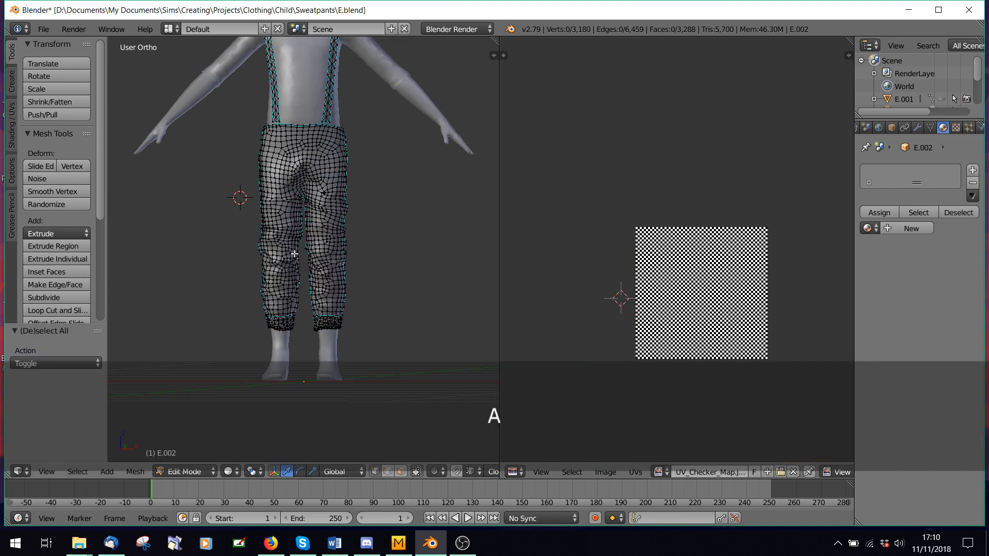
# Return to Object Mode and examine the smoothed sweatpants from the front and the back
pyautogui.click(185, 472)
pyautogui.click(189, 455)
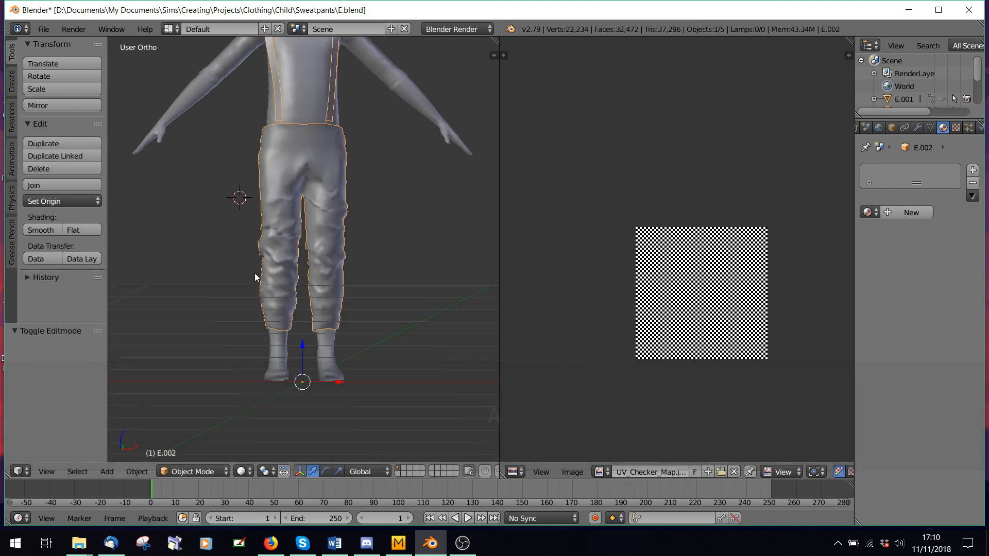
pyautogui.scroll(-3, 255, 267)
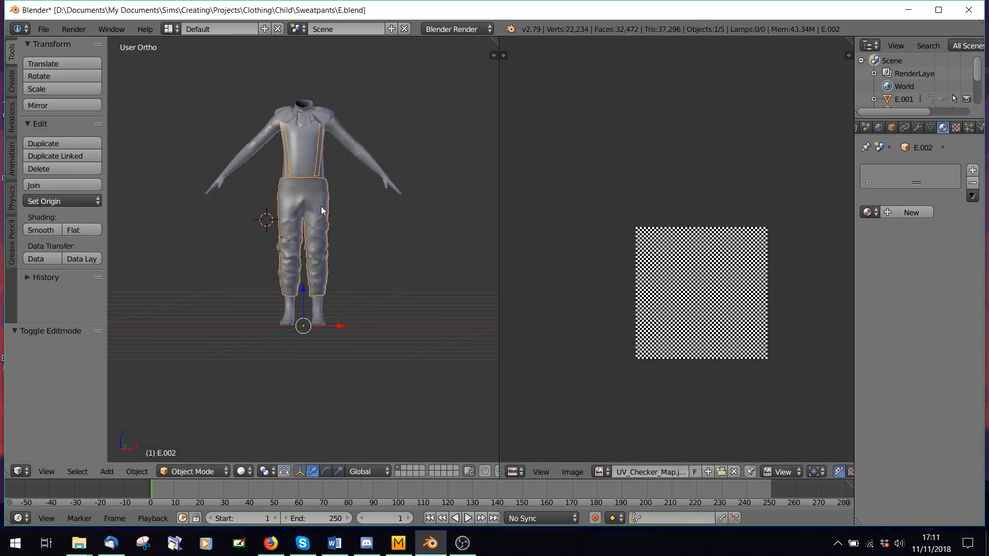
pyautogui.moveTo(320, 206); pyautogui.dragTo(216, 225, button='middle')
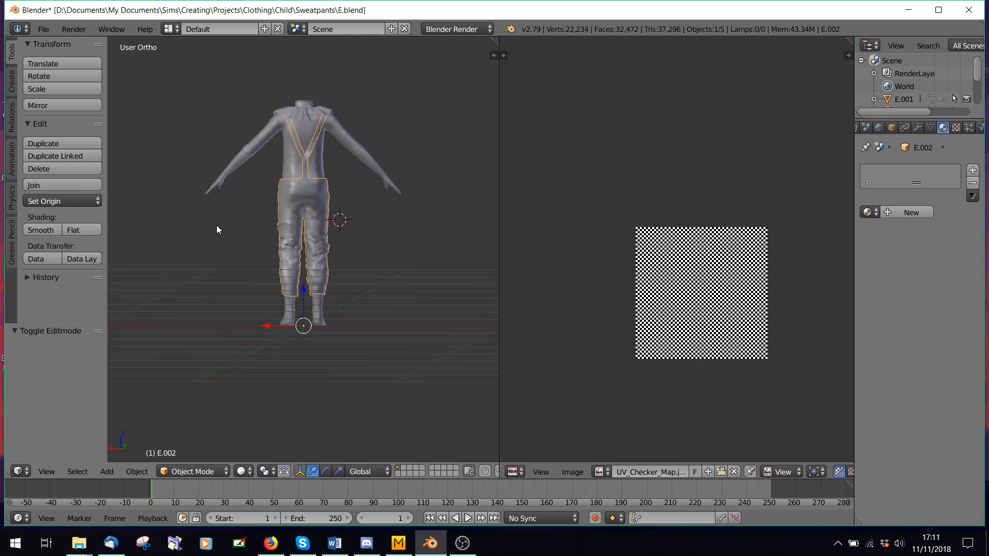
pyautogui.scroll(4, 217, 225)
pyautogui.moveTo(141, 254); pyautogui.dragTo(319, 244, button='middle')
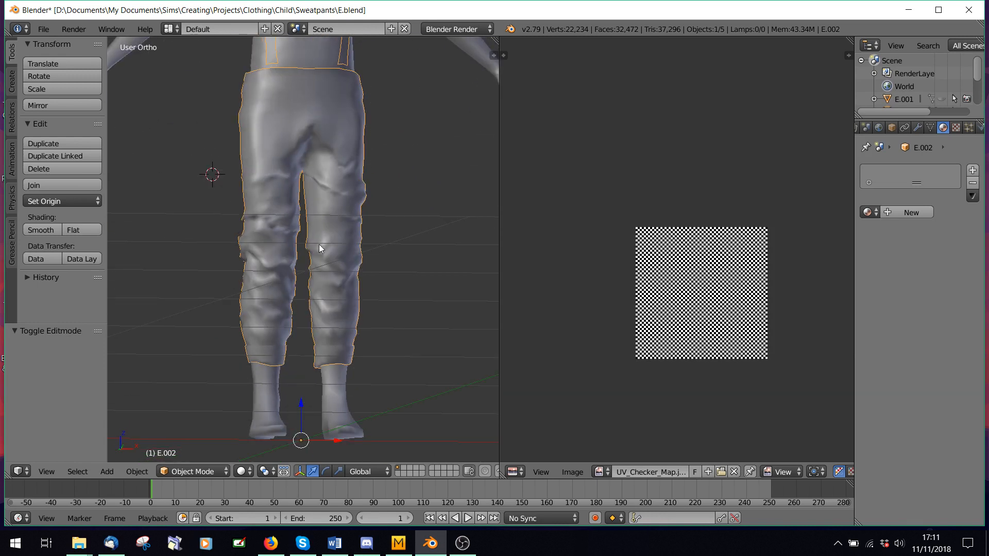
pyautogui.scroll(-3, 333, 245)
pyautogui.keyDown('shift'); pyautogui.moveTo(313, 203); pyautogui.dragTo(310, 232, button='middle'); pyautogui.keyUp('shift')
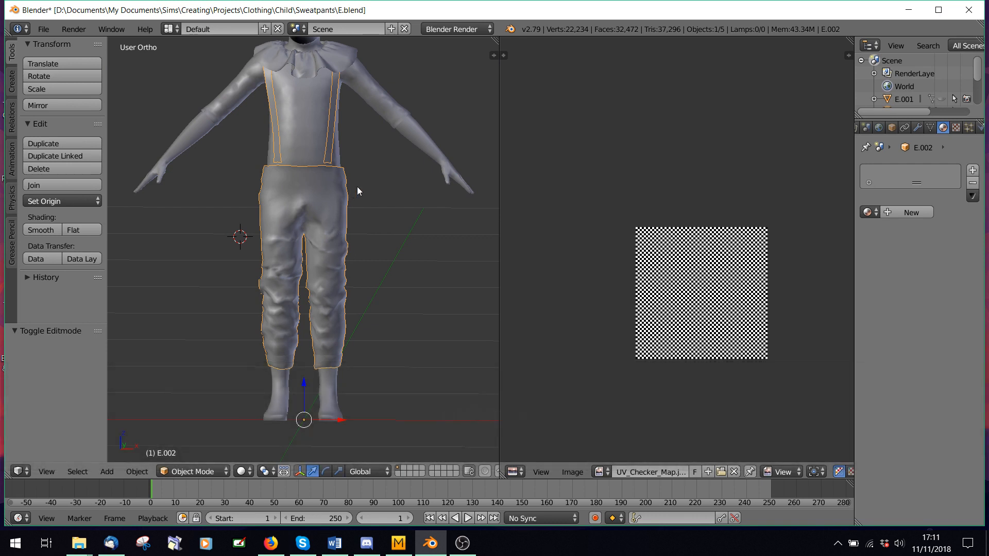
# Enter Edit Mode and bring the front end of the wearer's left suspender strap and the adjacent waistband edge into close view
pyautogui.click(194, 472)
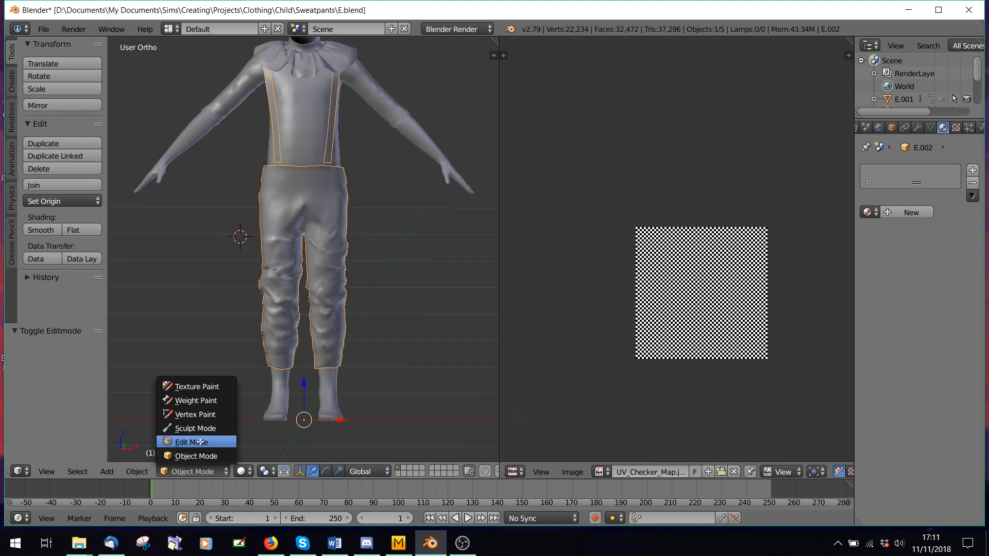
pyautogui.click(201, 442)
pyautogui.scroll(4, 344, 263)
pyautogui.keyDown('shift'); pyautogui.moveTo(369, 114); pyautogui.dragTo(365, 292, button='middle'); pyautogui.keyUp('shift')
pyautogui.scroll(6, 364, 293)
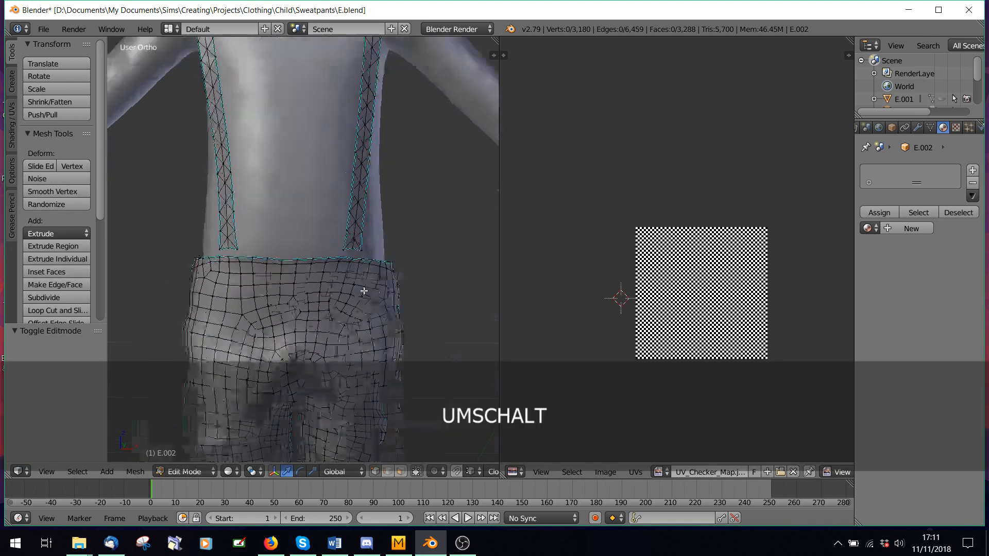
pyautogui.keyDown('shift'); pyautogui.moveTo(428, 252); pyautogui.dragTo(277, 227, button='middle'); pyautogui.keyUp('shift')
pyautogui.scroll(3, 277, 227)
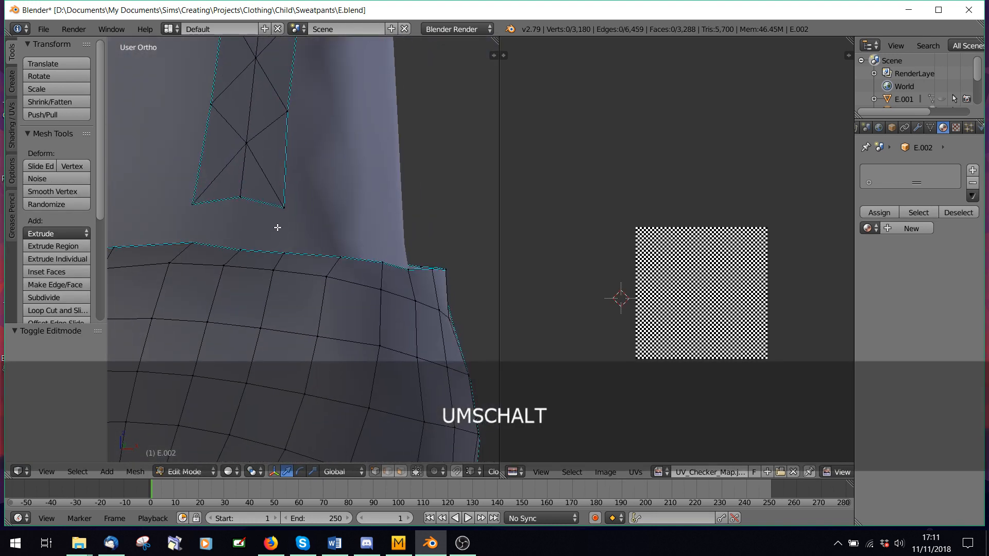
# Snap the three bottom vertices of the suspender strap nearest the side view down onto the pants' waistband edge
pyautogui.scroll(2, 288, 207)
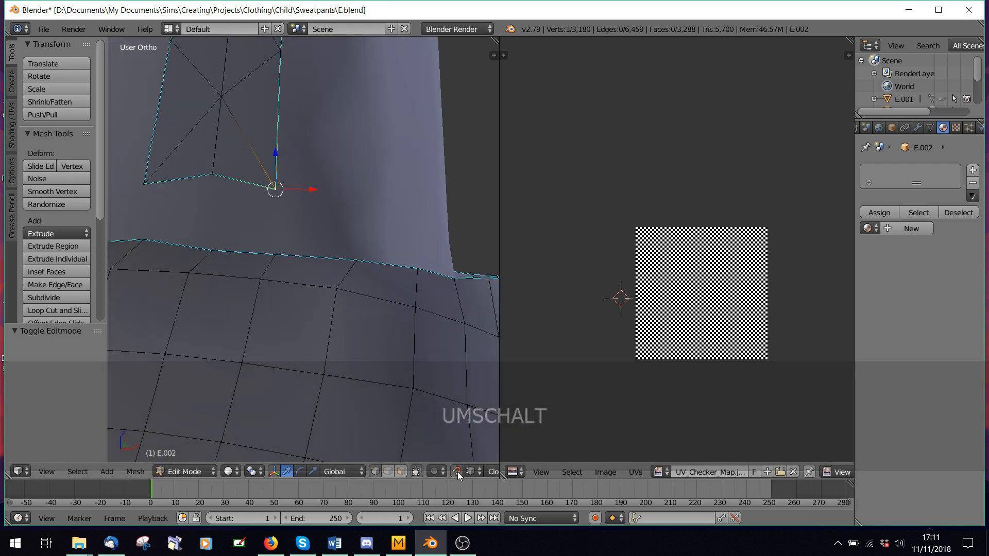
pyautogui.click(275, 254)
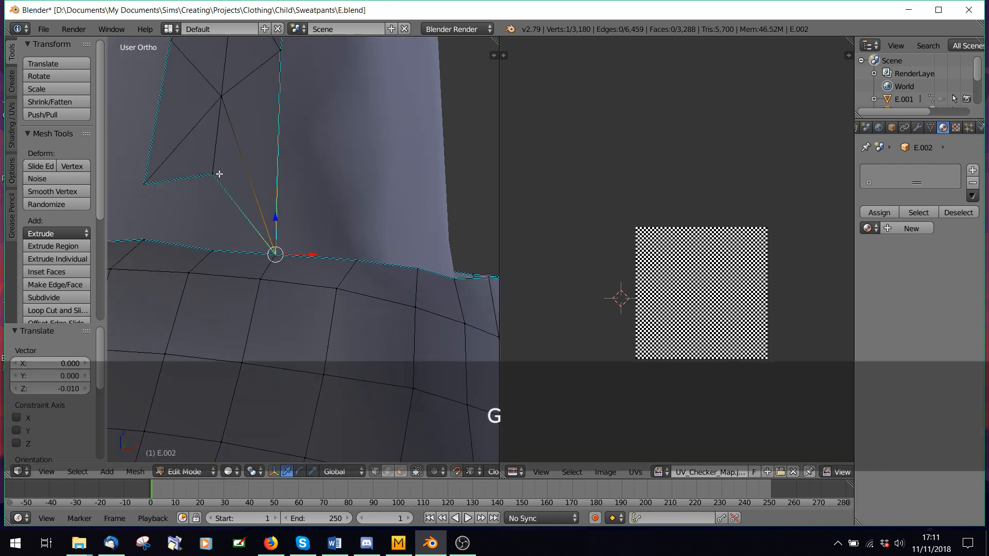
pyautogui.rightClick(219, 174)
pyautogui.press('g')
pyautogui.click(212, 250)
pyautogui.rightClick(144, 183)
pyautogui.press('g')
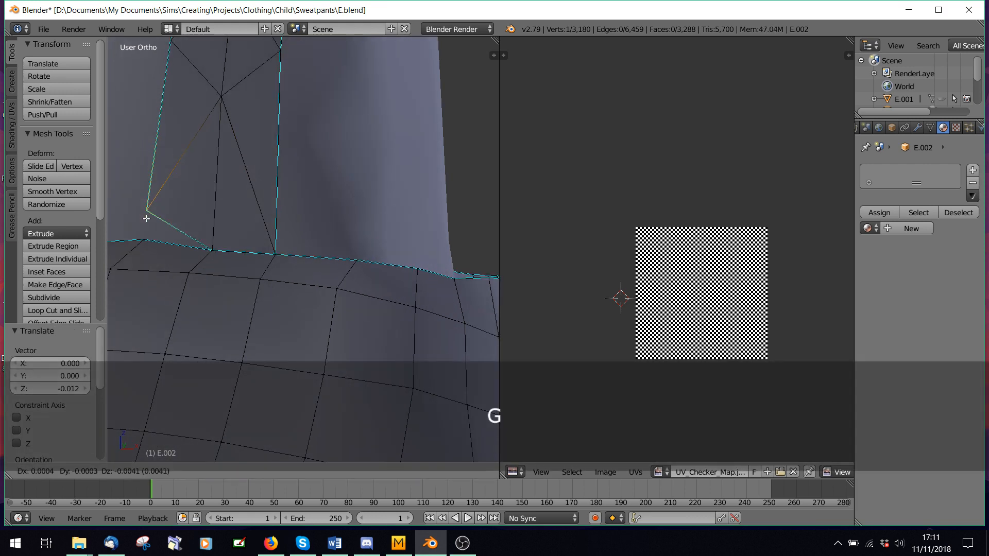
pyautogui.click(146, 236)
# Snap the bottom vertices of the other suspender strap onto the waistband edge and clear the selection
pyautogui.scroll(-10, 276, 258)
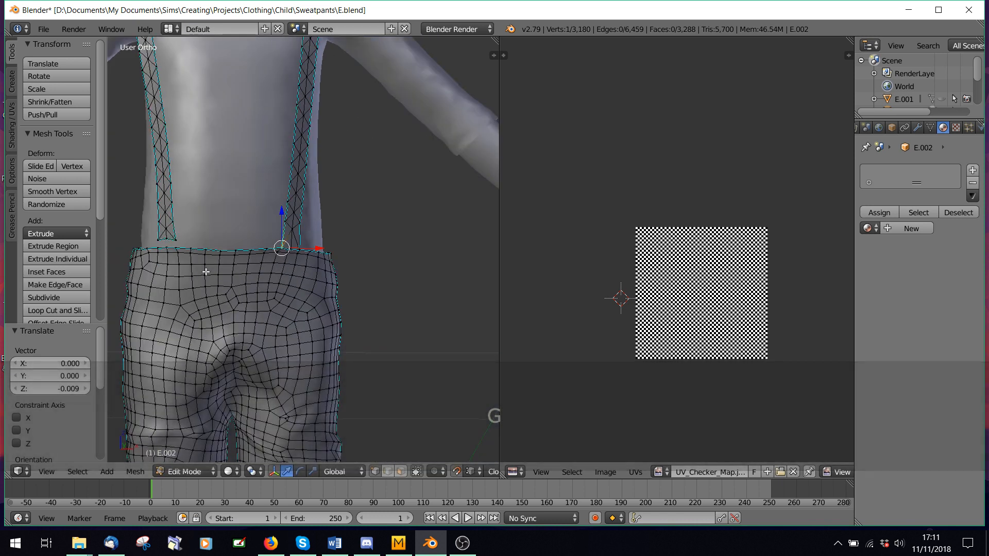
pyautogui.scroll(7, 289, 207)
pyautogui.press('g')
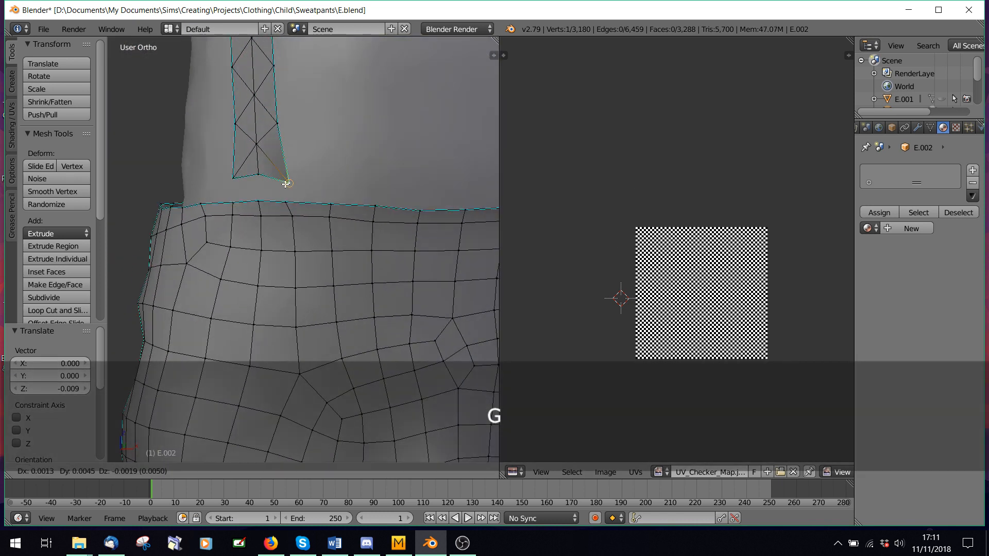
pyautogui.click(286, 202)
pyautogui.press('g')
pyautogui.click(260, 201)
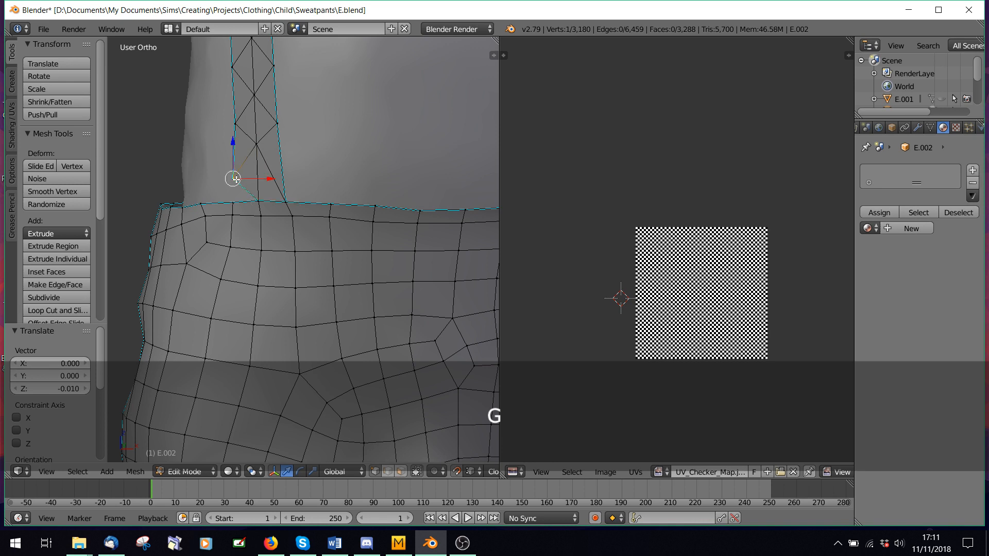
pyautogui.press('a')
pyautogui.scroll(-8, 309, 206)
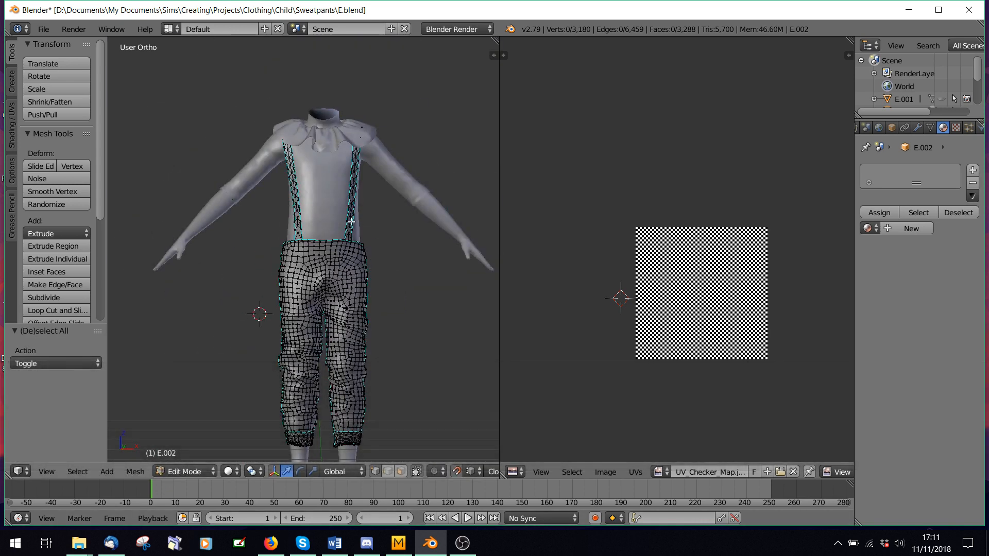
pyautogui.press('l')
pyautogui.press('l')
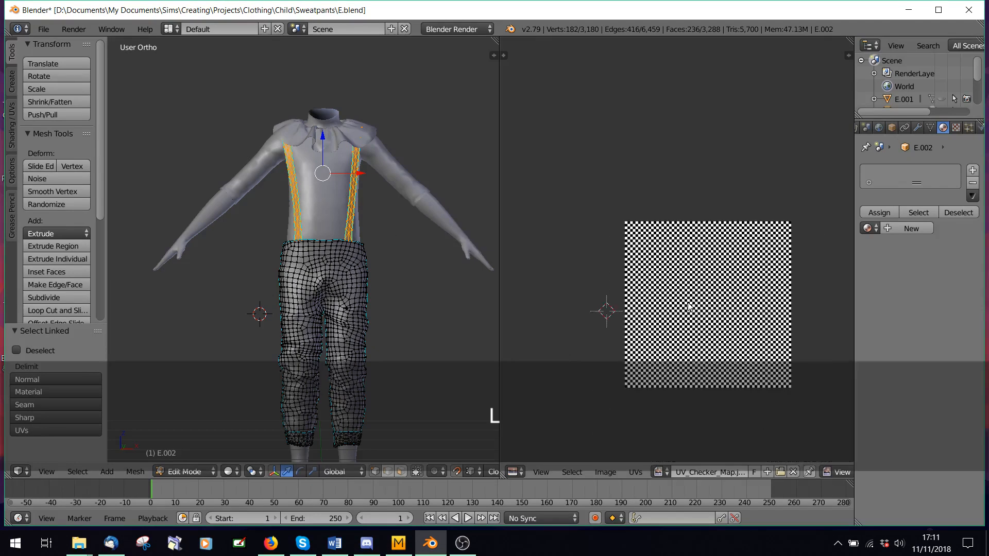
pyautogui.scroll(-3, 670, 307)
pyautogui.press('a')
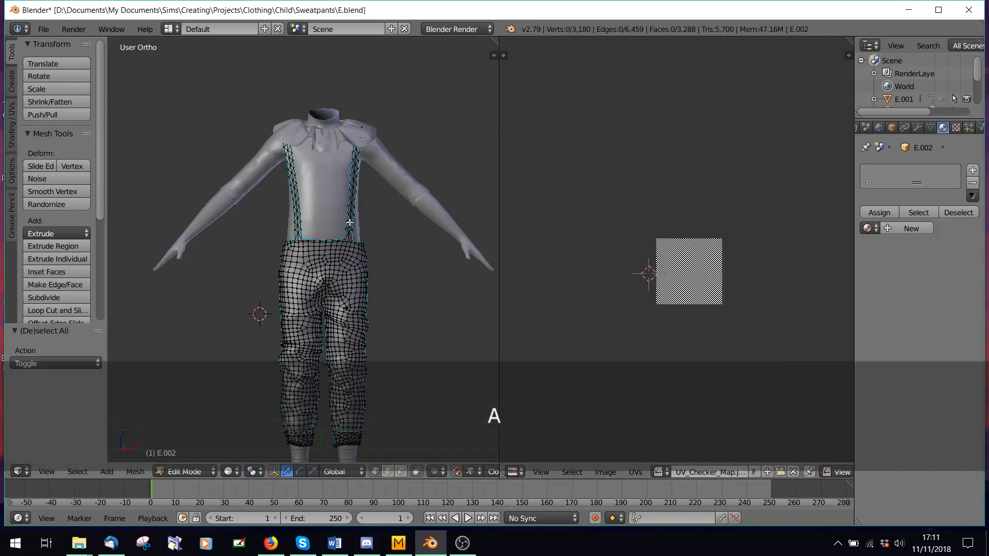
# Select both suspender straps with their linked geometry and run Minimize Stretch on their UV islands
pyautogui.press('l')
pyautogui.press('l')
pyautogui.scroll(3, 607, 338)
pyautogui.scroll(-3, 564, 372)
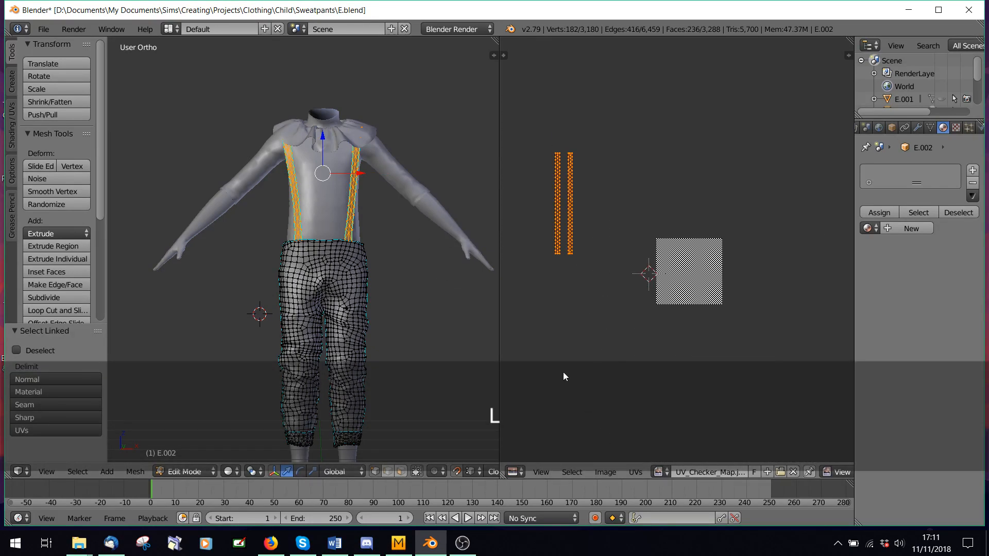
pyautogui.scroll(-2, 563, 372)
pyautogui.click(635, 472)
pyautogui.click(682, 325)
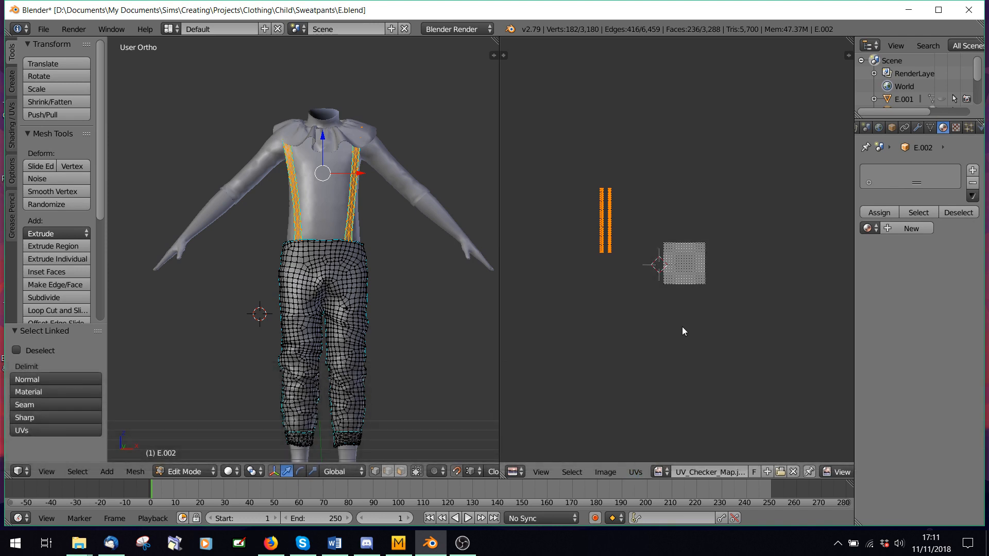
pyautogui.click(683, 327)
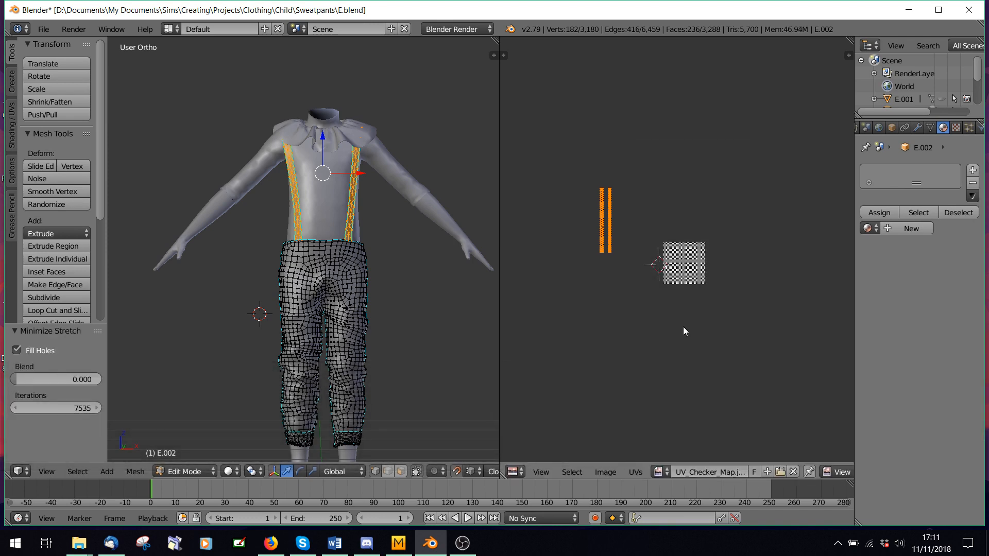
pyautogui.press('a')
pyautogui.scroll(5, 302, 201)
pyautogui.scroll(-6, 318, 224)
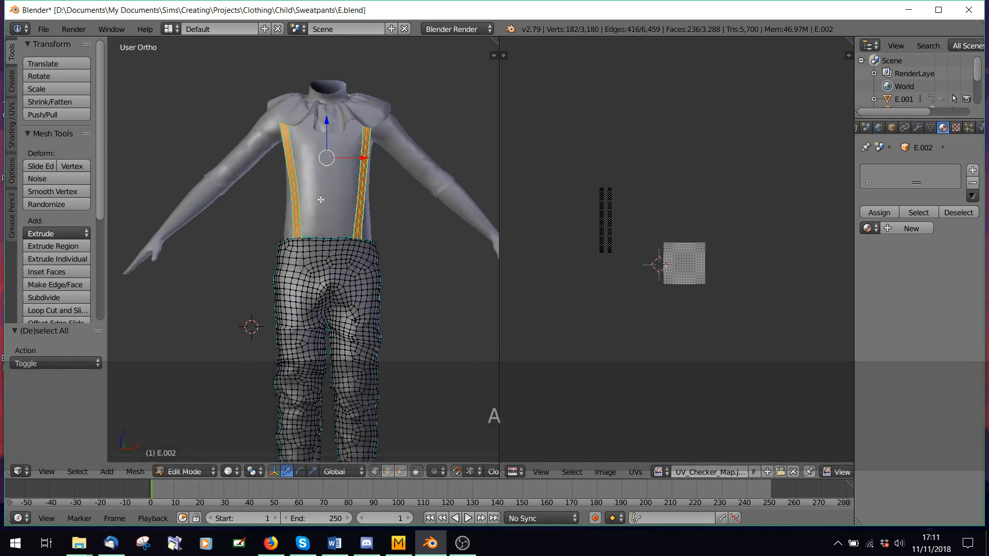
# Return the pants mesh to Object Mode and save the file
pyautogui.click(195, 471)
pyautogui.click(196, 456)
pyautogui.scroll(-2, 198, 323)
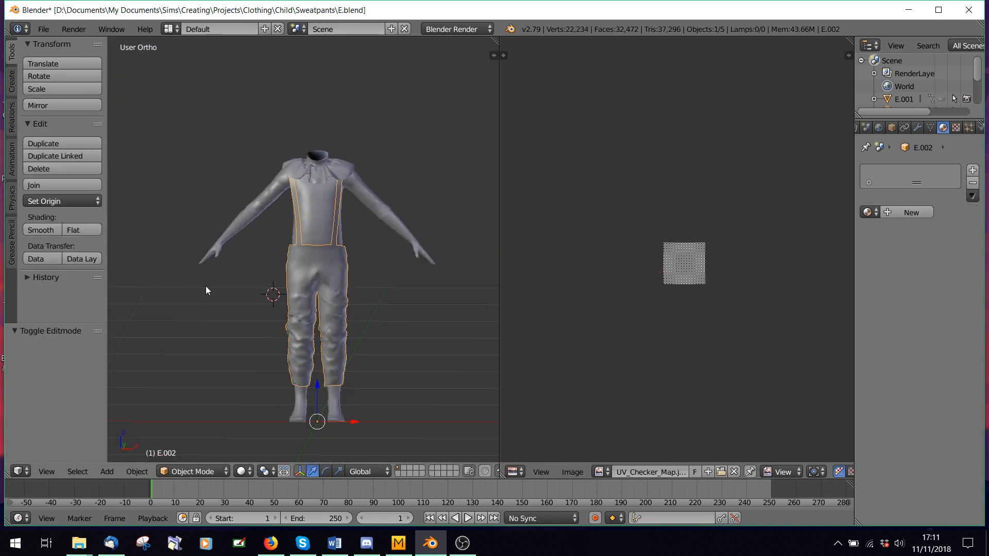
pyautogui.scroll(3, 267, 279)
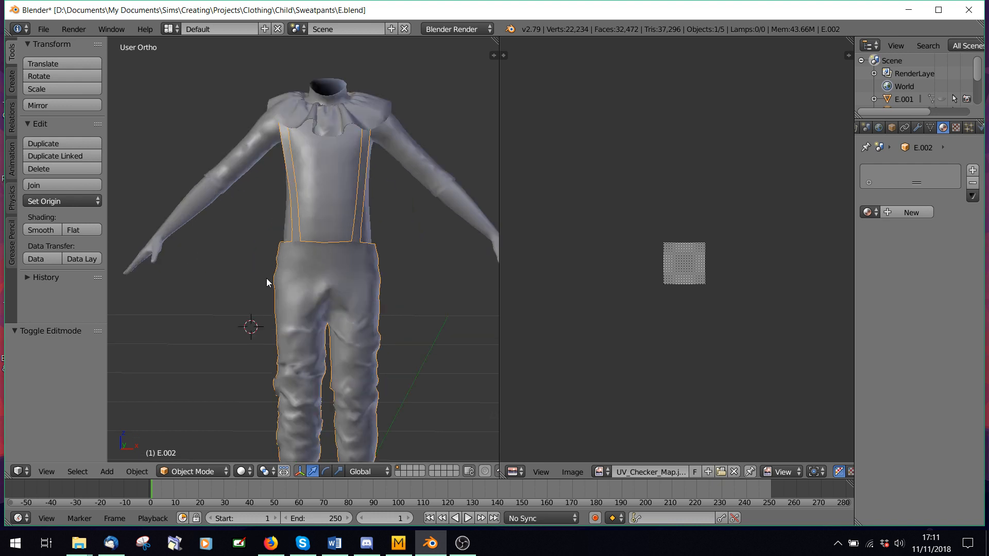
pyautogui.click(42, 31)
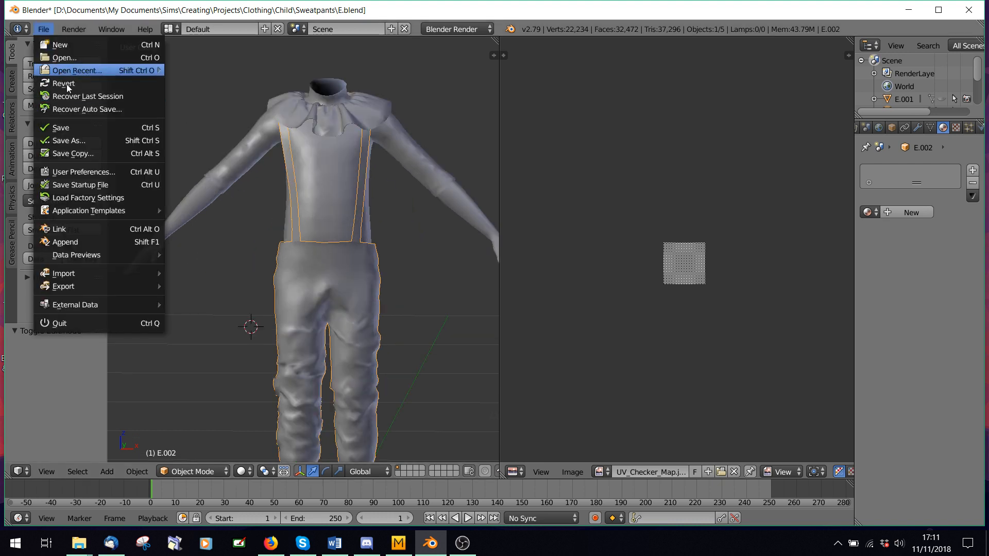
pyautogui.click(73, 129)
# Import KNOT.obj from the General Meshes folder as a Wavefront OBJ
pyautogui.click(42, 30)
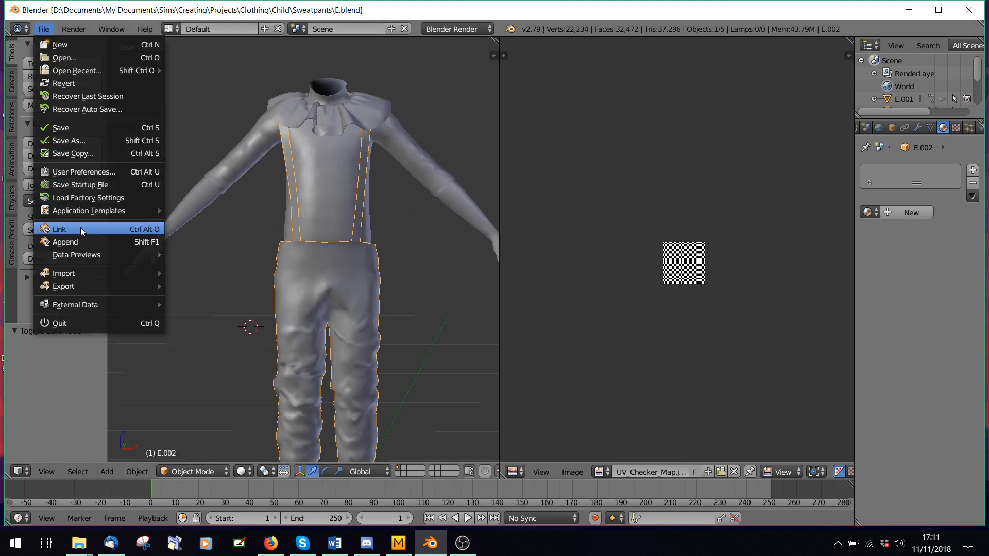
pyautogui.moveTo(90, 273)
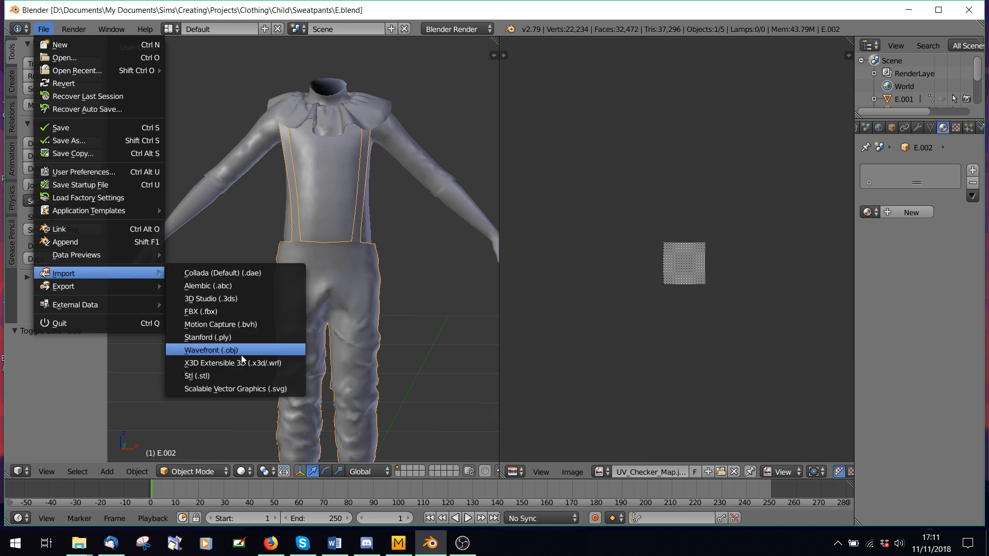
pyautogui.click(241, 351)
pyautogui.click(69, 212)
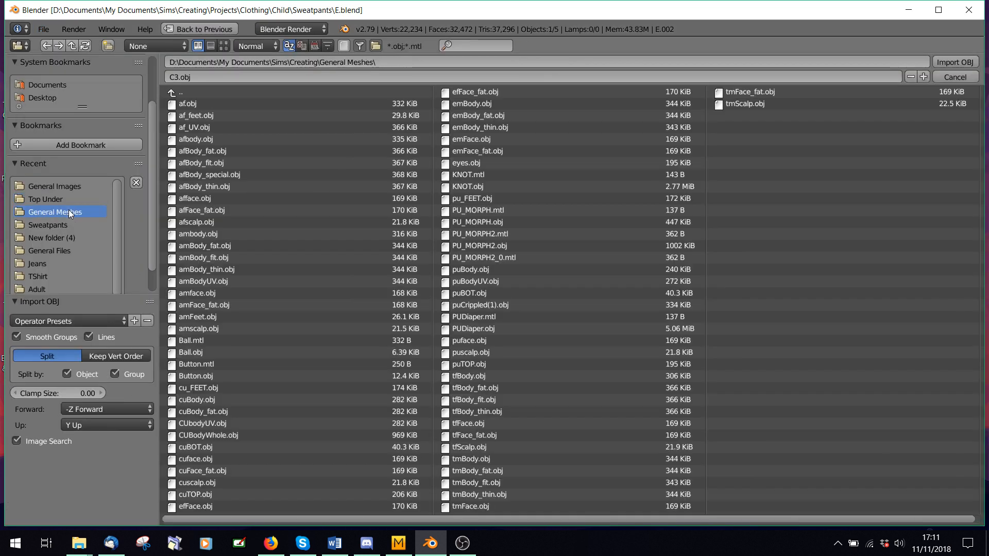
pyautogui.click(462, 185)
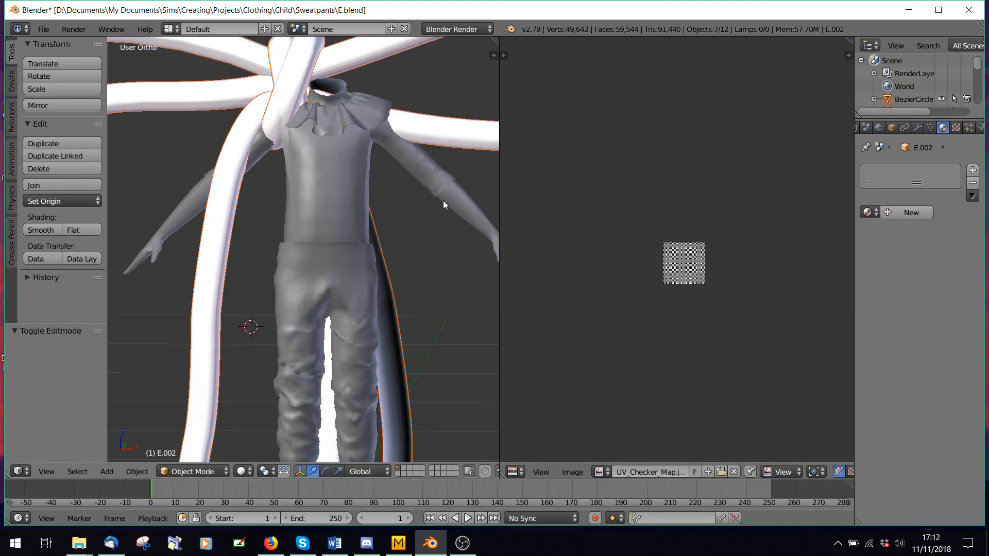
pyautogui.scroll(-6, 376, 201)
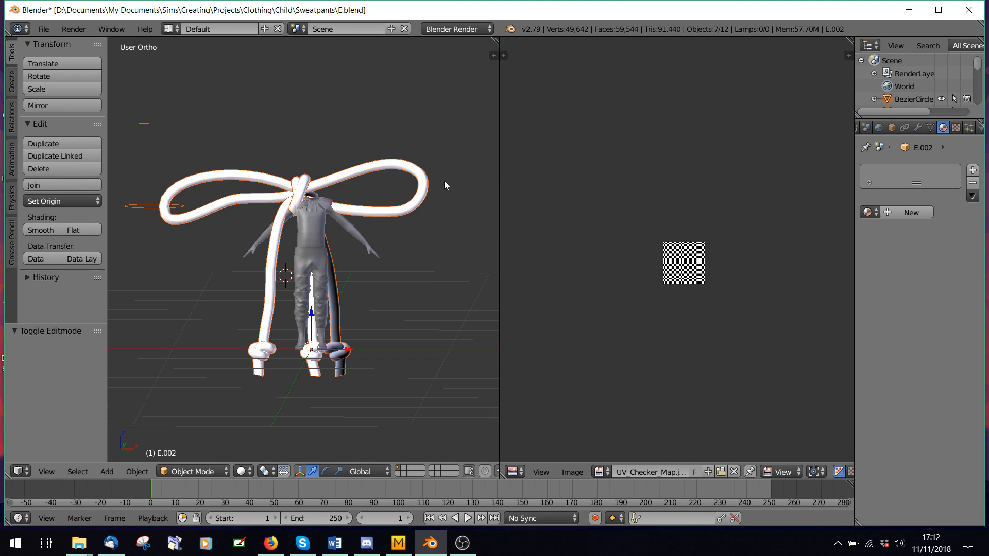
# Try to scale down the bow loops of the imported rope, and undo the resize
pyautogui.rightClick(373, 168)
pyautogui.press('s')
pyautogui.click(337, 225)
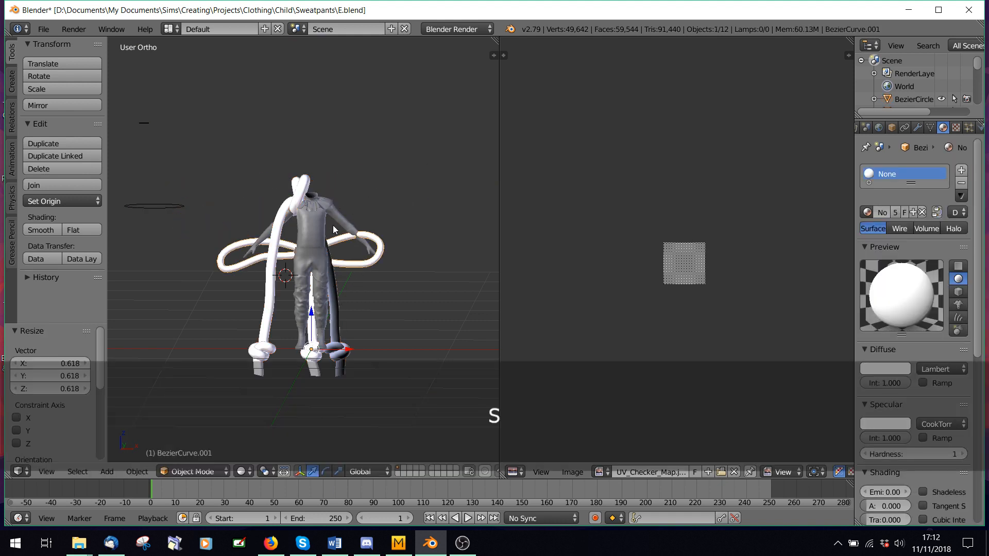
pyautogui.hotkey('ctrl', 'z')
# Join the rope's bow loops, central knot and one hanging strand into one object
pyautogui.scroll(4, 299, 195)
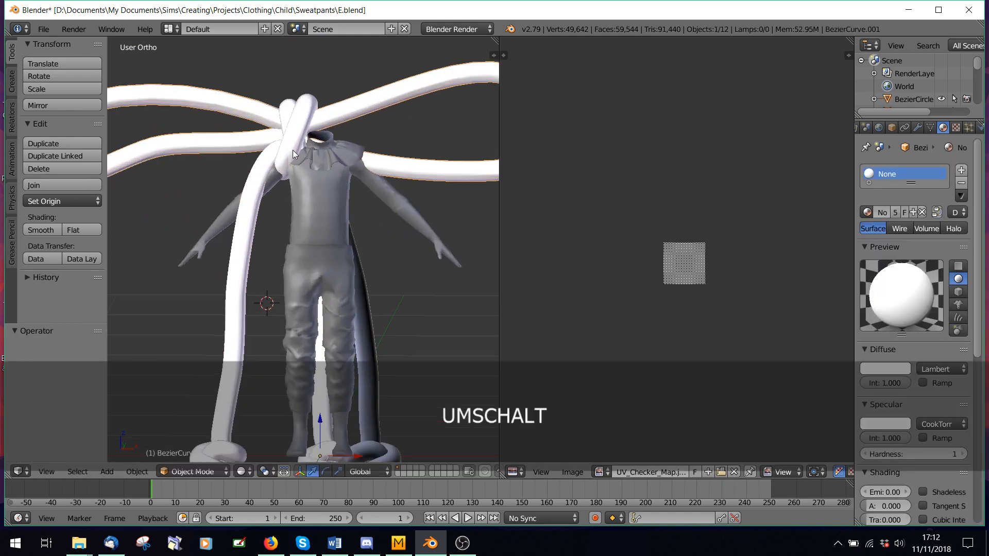
pyautogui.keyDown('shift'); pyautogui.rightClick(297, 124); pyautogui.keyUp('shift')
pyautogui.keyDown('shift'); pyautogui.rightClick(247, 208); pyautogui.keyUp('shift')
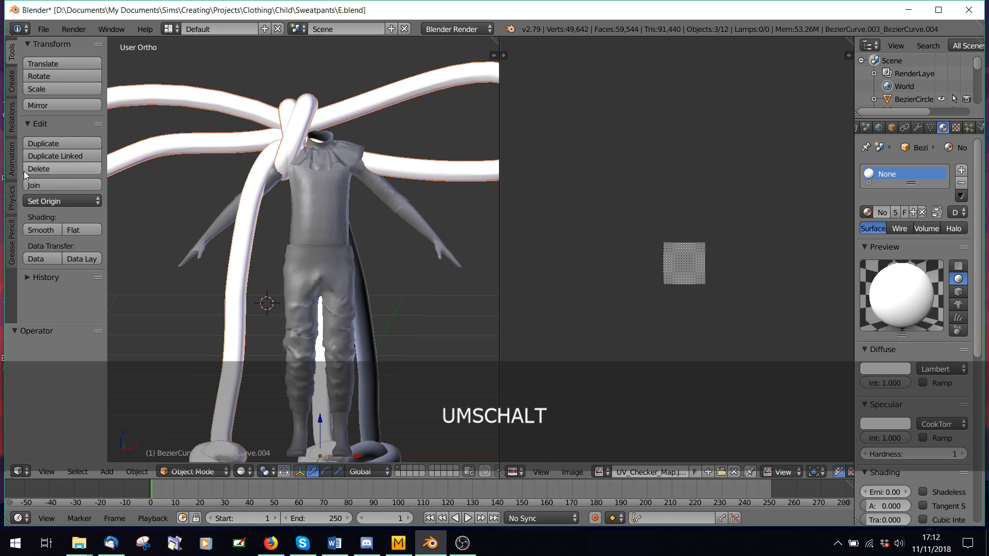
pyautogui.click(36, 185)
# Try to scale down the joined loops, knot and strand, and undo the resize
pyautogui.scroll(-4, 372, 177)
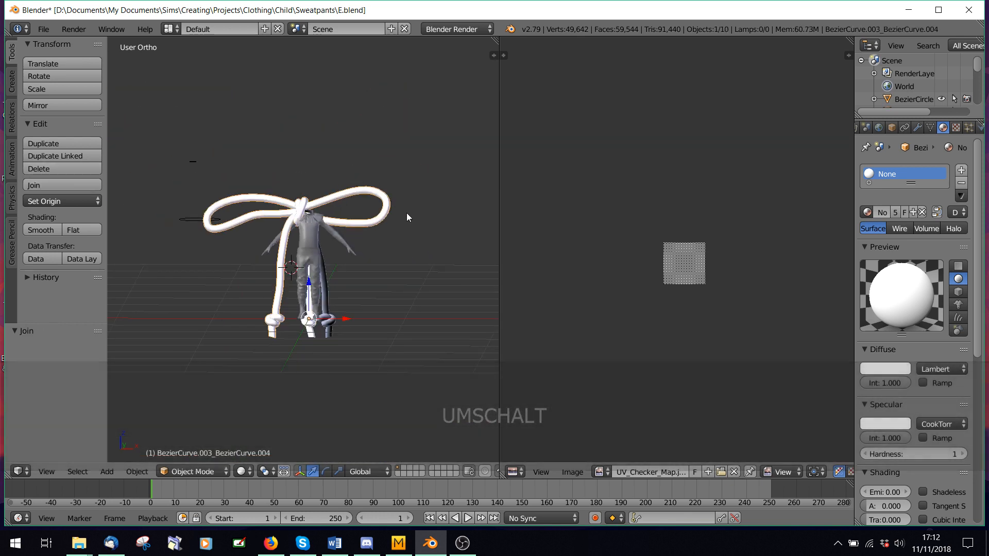
pyautogui.press('s')
pyautogui.click(404, 233)
pyautogui.hotkey('ctrl', 'z')
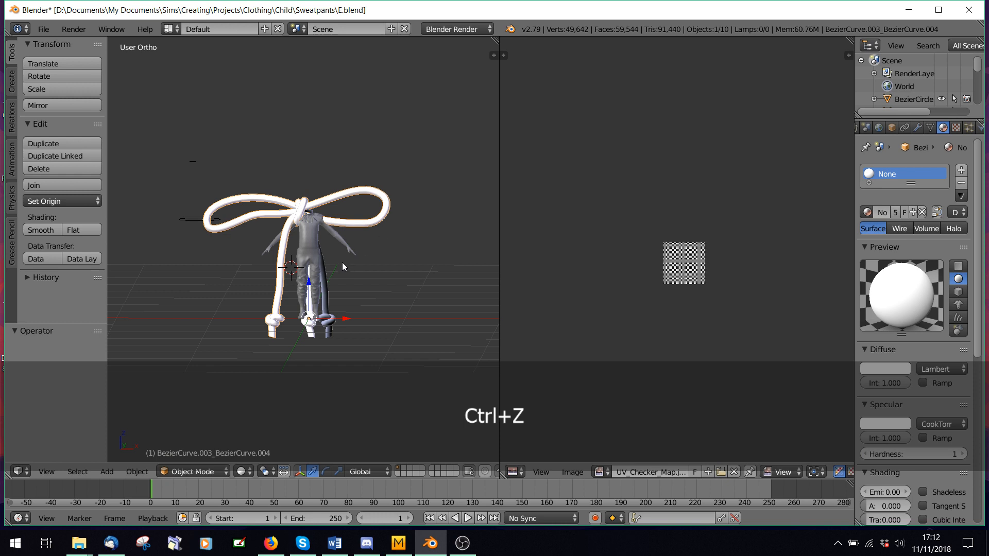
# Join the darker hanging strand behind the legs to the rest of the rope bow
pyautogui.keyDown('shift'); pyautogui.rightClick(325, 280); pyautogui.keyUp('shift')
pyautogui.click(34, 186)
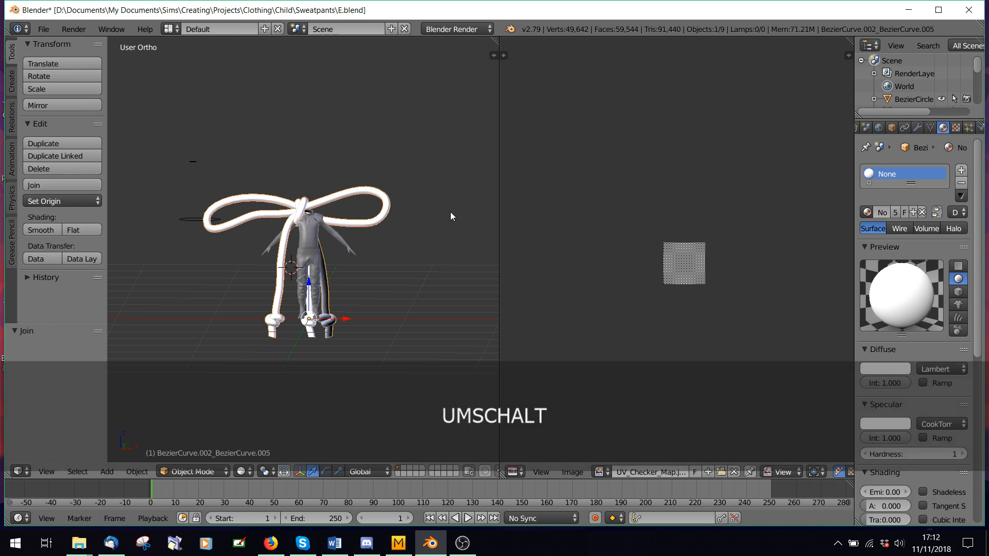
# Try to scale down the rope bow with both strands attached, and undo the resize
pyautogui.press('s')
pyautogui.click(345, 284)
pyautogui.moveTo(340, 283); pyautogui.dragTo(385, 300, button='middle')
pyautogui.hotkey('ctrl', 'z')
# Delete the extra middle rope strand between the legs
pyautogui.scroll(3, 363, 316)
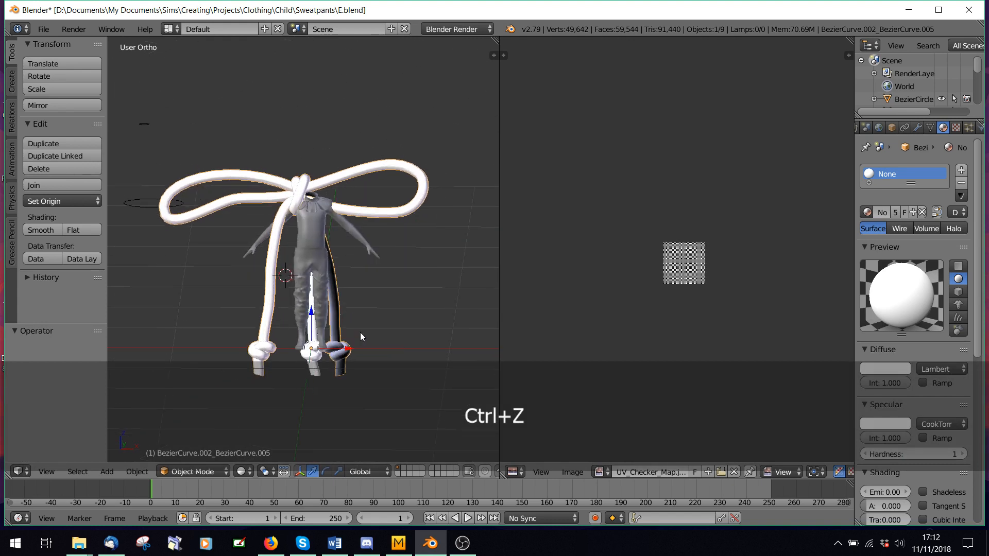
pyautogui.rightClick(318, 359)
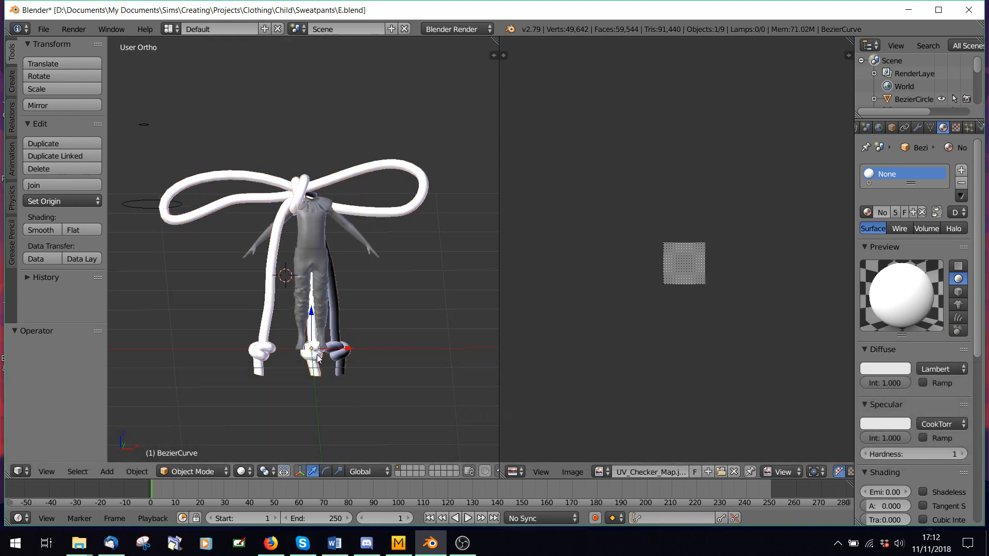
pyautogui.press('Delete')
# Scale the joined rope bow down in Object Mode and move it 0.031 along the Y axis
pyautogui.rightClick(418, 204)
pyautogui.press('s')
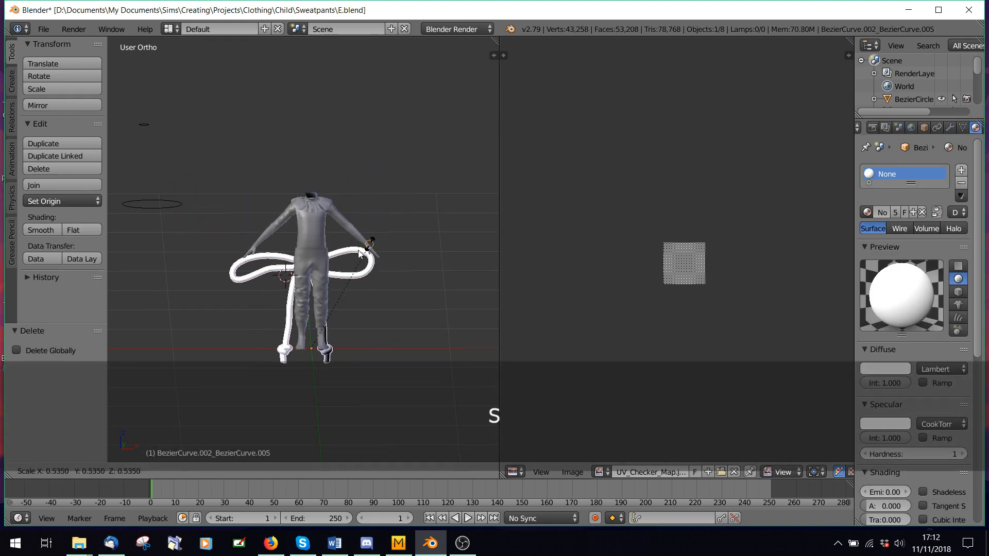
pyautogui.click(351, 281)
pyautogui.moveTo(354, 288); pyautogui.dragTo(280, 314, button='middle')
pyautogui.moveTo(341, 348); pyautogui.dragTo(345, 349)
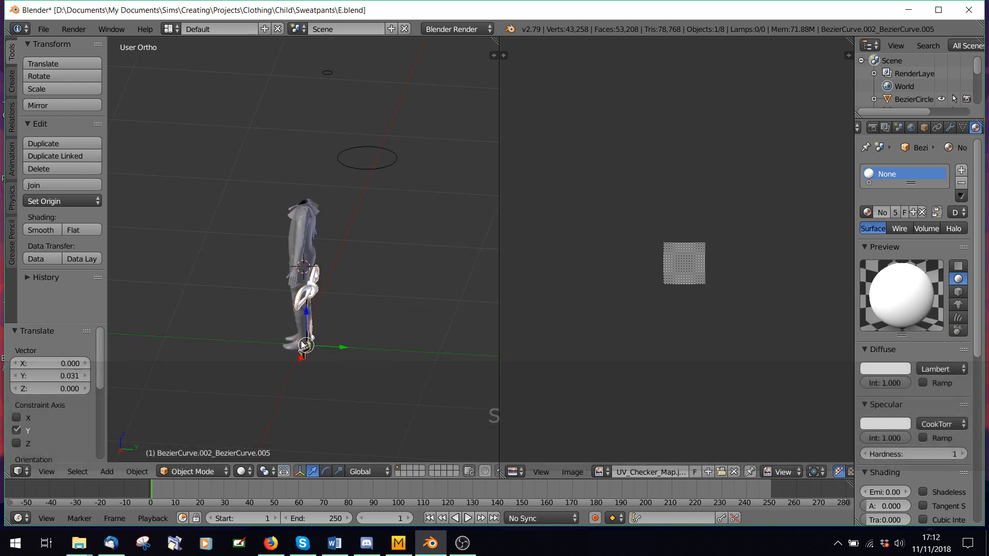
# Scale the whole rope bow mesh to 0.294 in Edit Mode
pyautogui.click(193, 471)
pyautogui.click(196, 440)
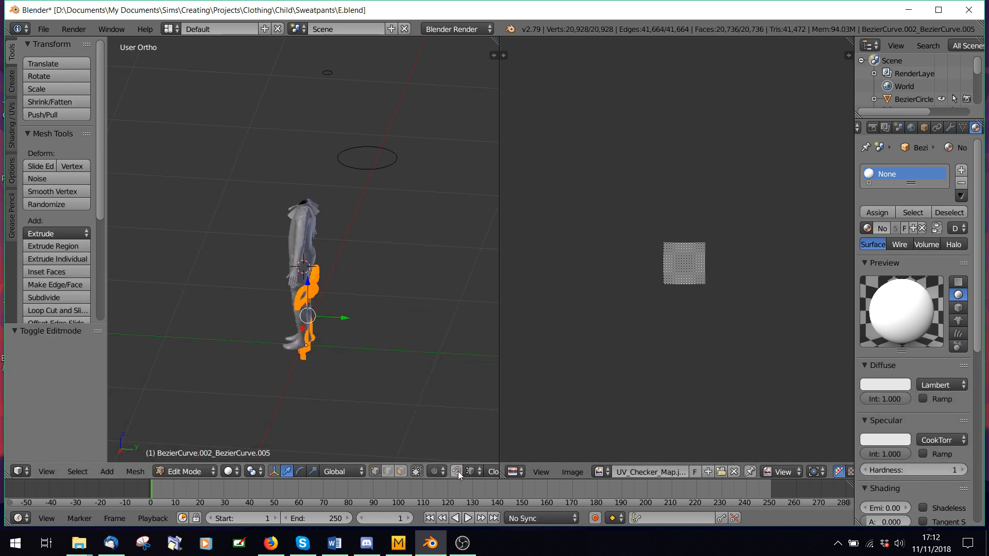
pyautogui.scroll(4, 437, 371)
pyautogui.press('s')
pyautogui.click(342, 386)
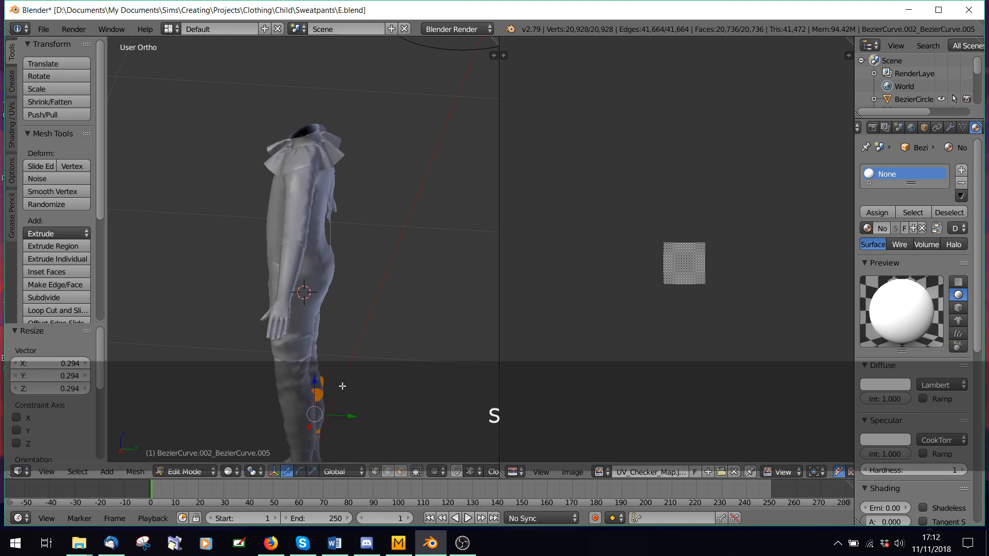
# Move the rope bow in front of the body and up to the centre of the pants' waistband, and deselect it
pyautogui.moveTo(350, 415); pyautogui.dragTo(245, 281)
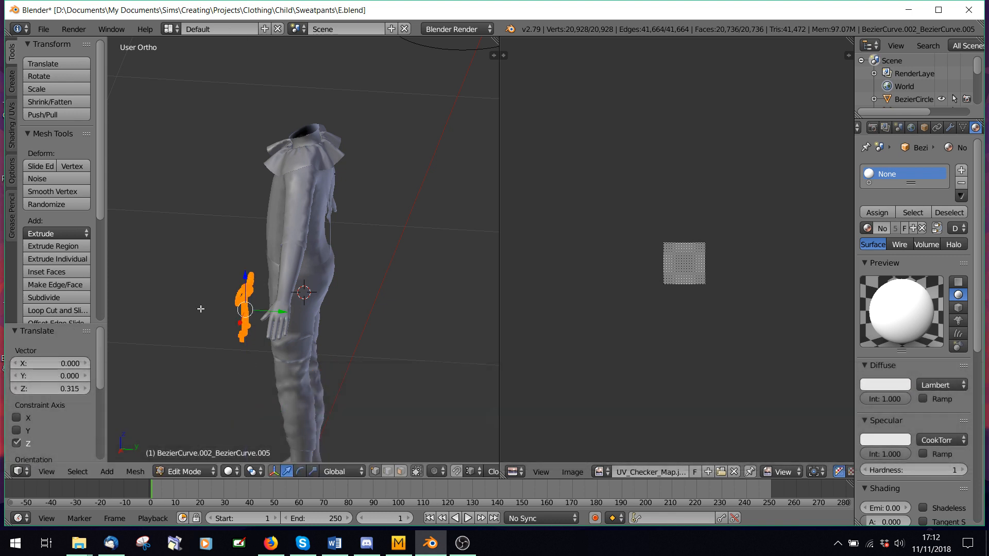
pyautogui.moveTo(201, 309); pyautogui.dragTo(328, 288, button='middle')
pyautogui.moveTo(293, 297); pyautogui.dragTo(295, 248)
pyautogui.moveTo(331, 277); pyautogui.dragTo(353, 285)
pyautogui.scroll(1, 354, 292)
pyautogui.scroll(4, 354, 291)
pyautogui.press('a')
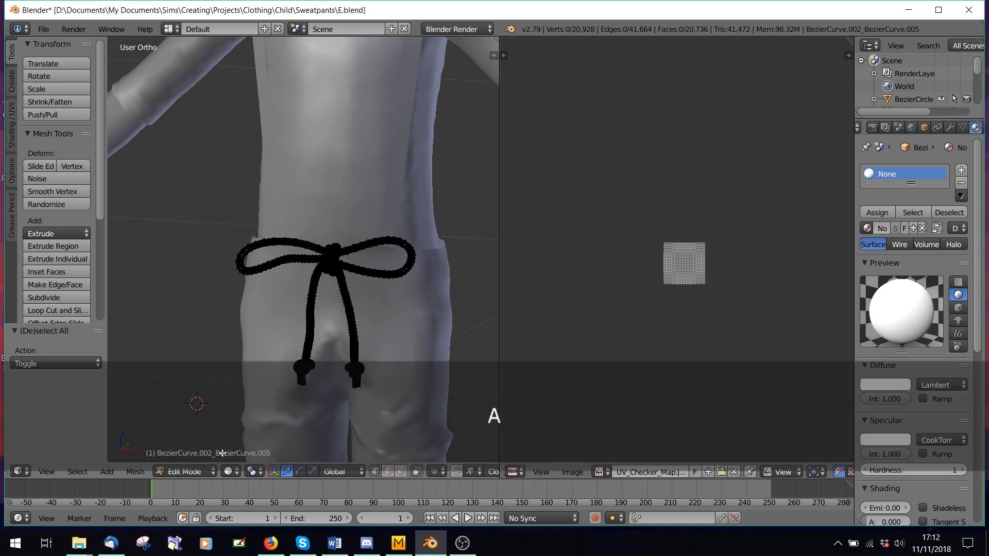
# Return the rope bow to Object Mode and examine the shading of its two hanging strands
pyautogui.click(198, 471)
pyautogui.click(199, 472)
pyautogui.click(199, 472)
pyautogui.click(194, 457)
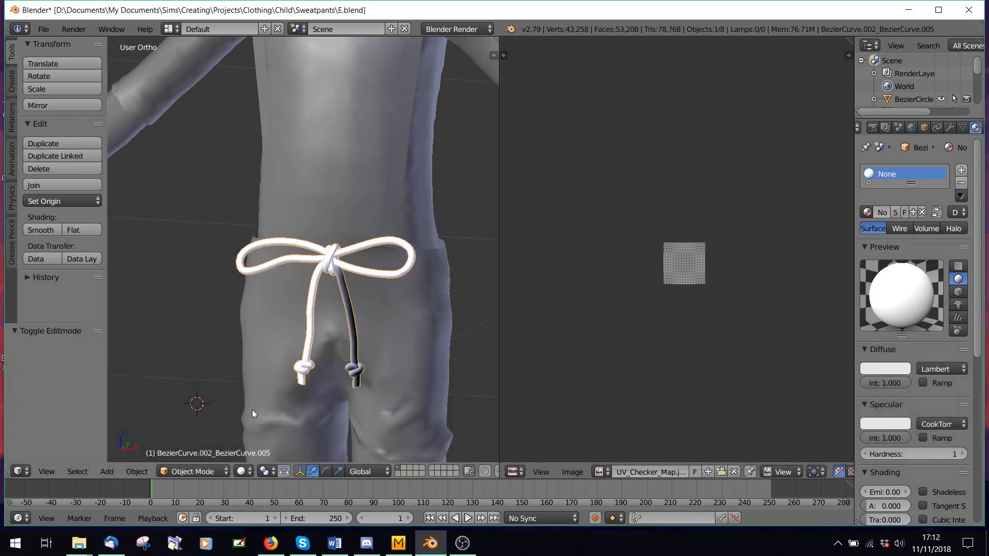
pyautogui.scroll(1, 252, 410)
pyautogui.scroll(2, 366, 337)
pyautogui.keyDown('shift'); pyautogui.moveTo(454, 354); pyautogui.dragTo(289, 211, button='middle'); pyautogui.keyUp('shift')
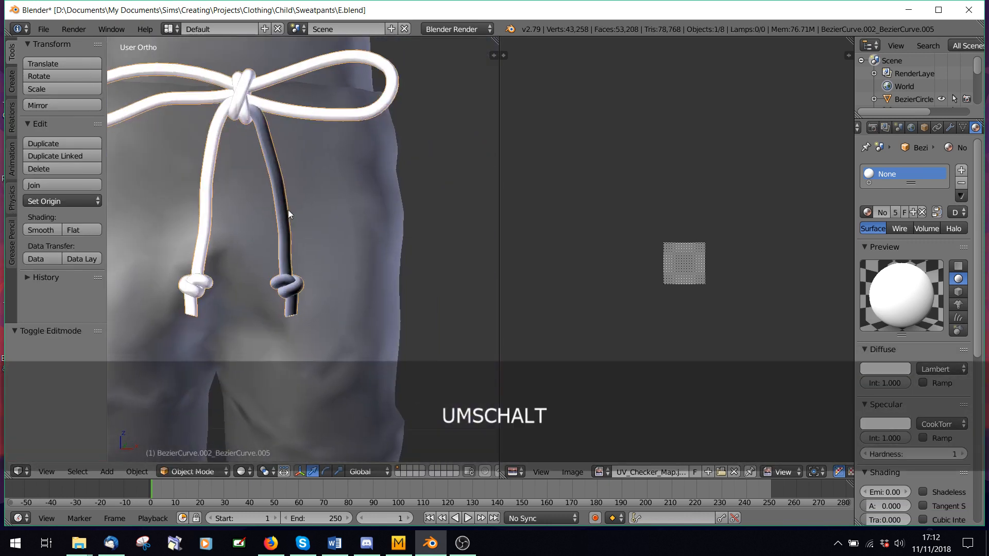
pyautogui.scroll(2, 319, 307)
pyautogui.keyDown('shift'); pyautogui.moveTo(277, 285); pyautogui.dragTo(322, 306, button='middle'); pyautogui.keyUp('shift')
# In Edit Mode, select the whole dark hanging strand of the rope bow and flip its normals
pyautogui.click(197, 468)
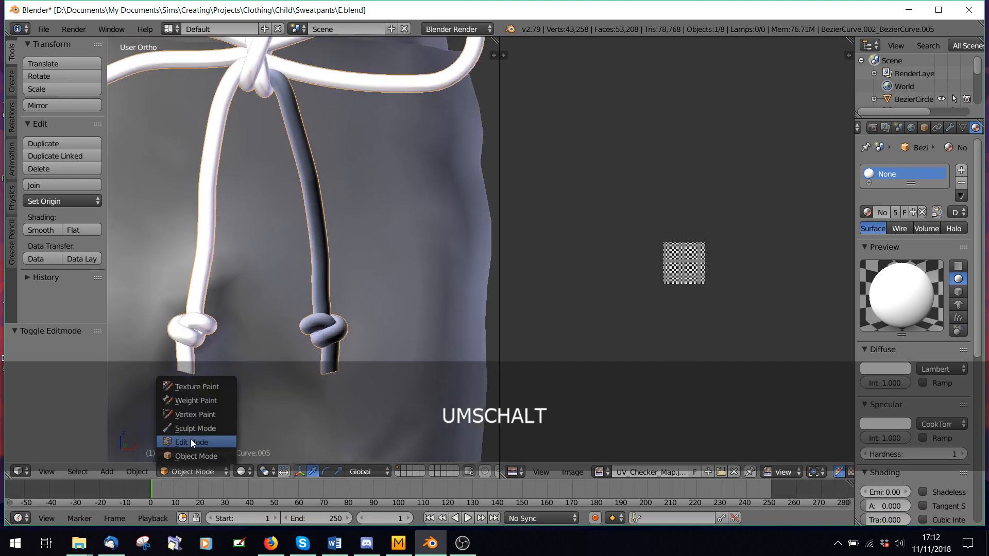
pyautogui.click(192, 442)
pyautogui.scroll(2, 326, 311)
pyautogui.press('l')
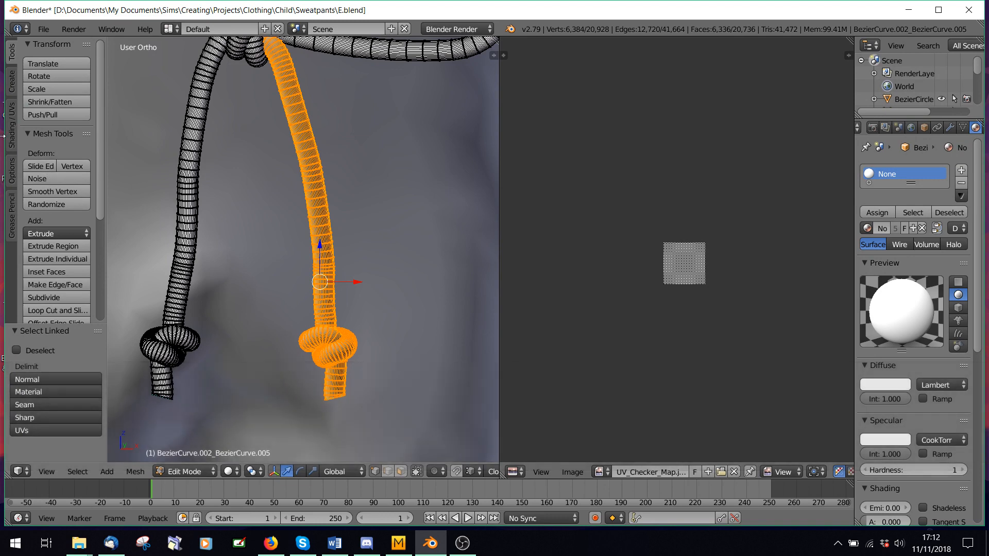
pyautogui.click(10, 121)
pyautogui.click(49, 169)
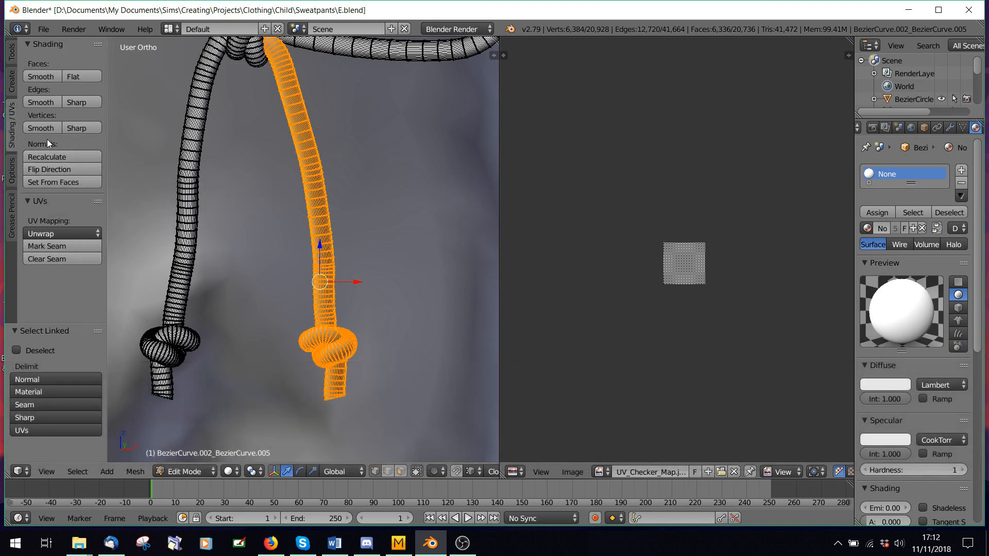
pyautogui.click(39, 170)
pyautogui.scroll(-3, 320, 242)
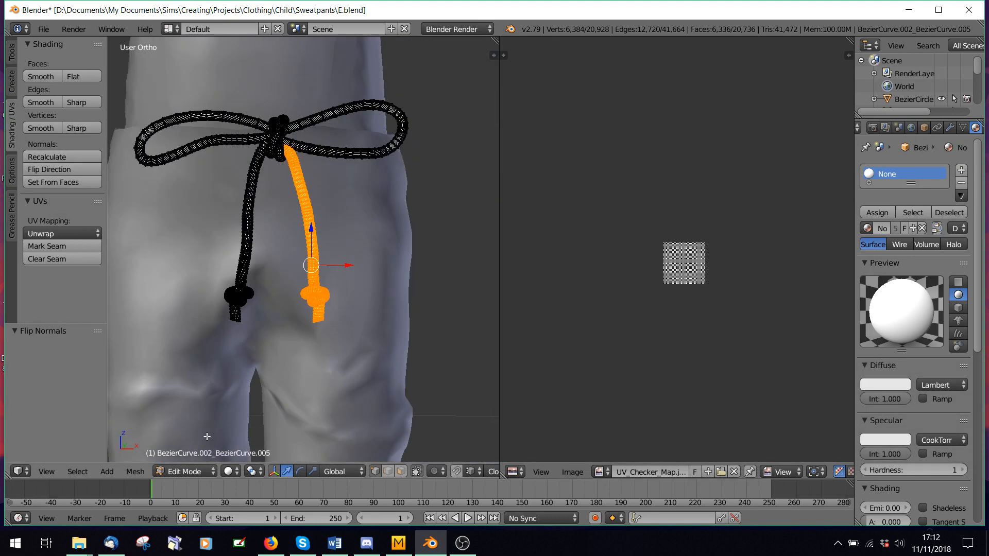
# Return to Object Mode and remove the material slot from the rope bow
pyautogui.click(185, 472)
pyautogui.click(193, 456)
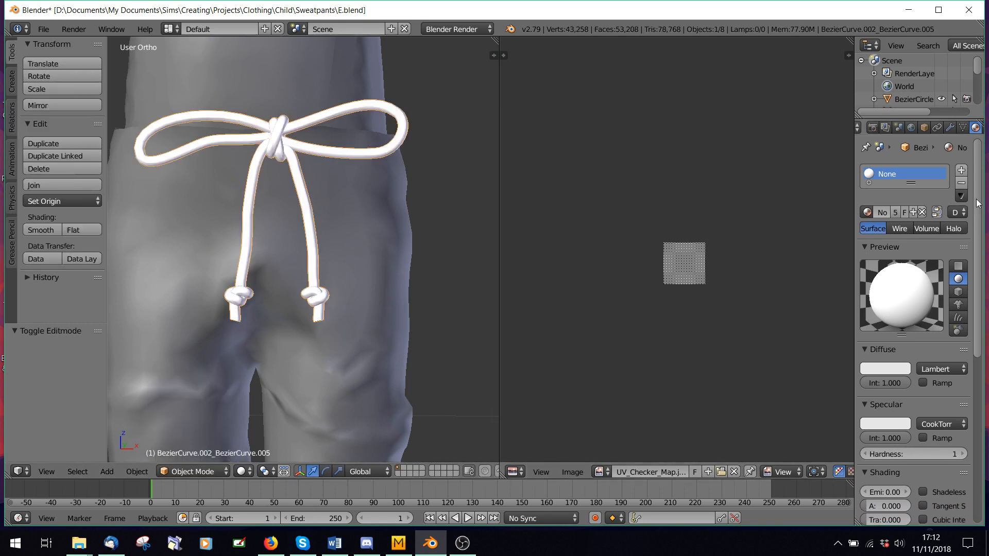
pyautogui.click(962, 183)
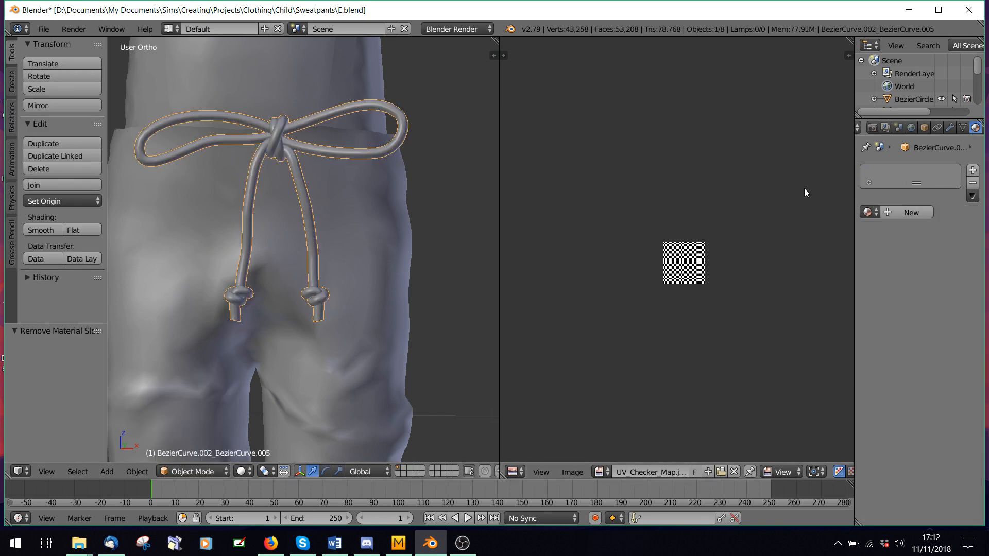
# Delete the rope bow object from the scene
pyautogui.scroll(-3, 303, 223)
pyautogui.scroll(-3, 273, 311)
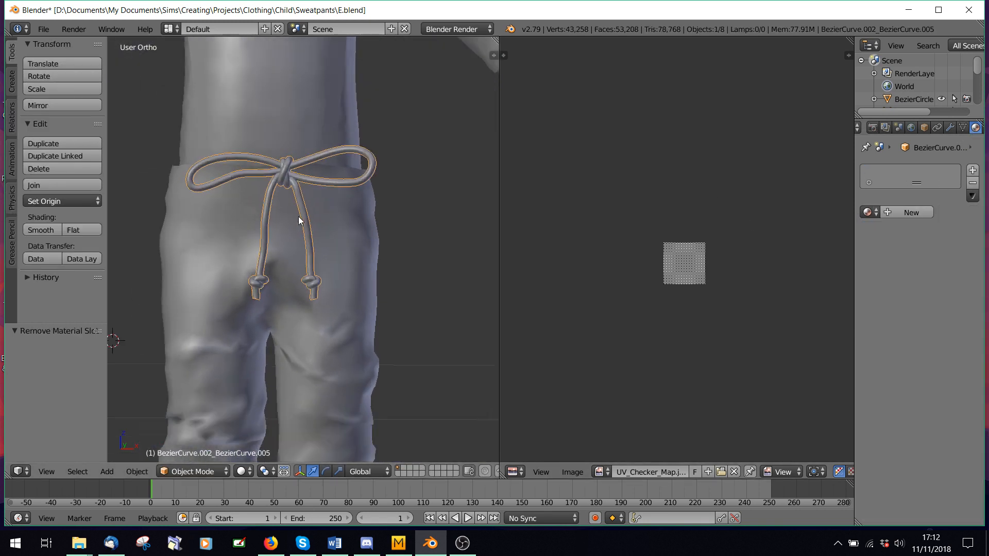
pyautogui.scroll(-4, 288, 206)
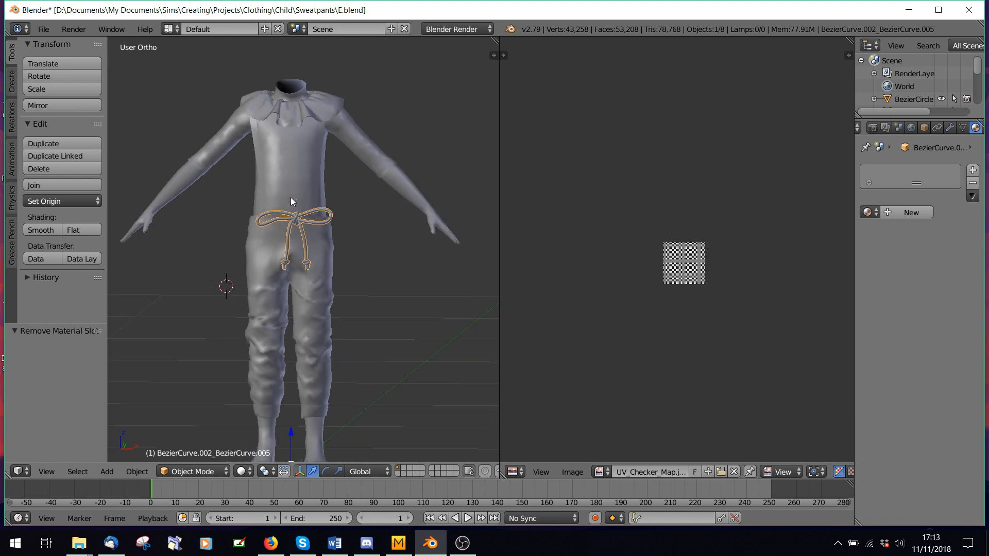
pyautogui.press('Delete')
# Import Button.obj from the General Meshes folder
pyautogui.click(42, 29)
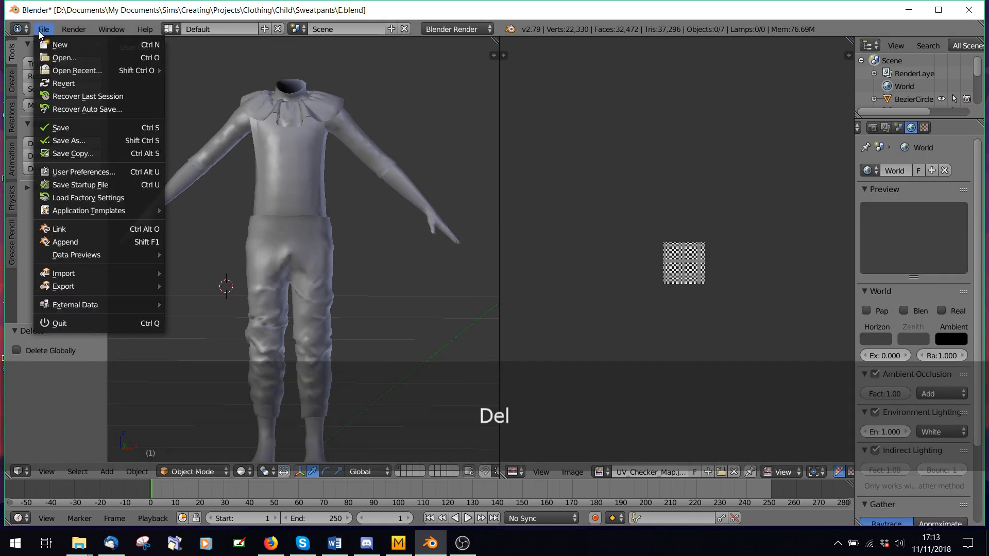
pyautogui.moveTo(102, 274)
pyautogui.click(237, 350)
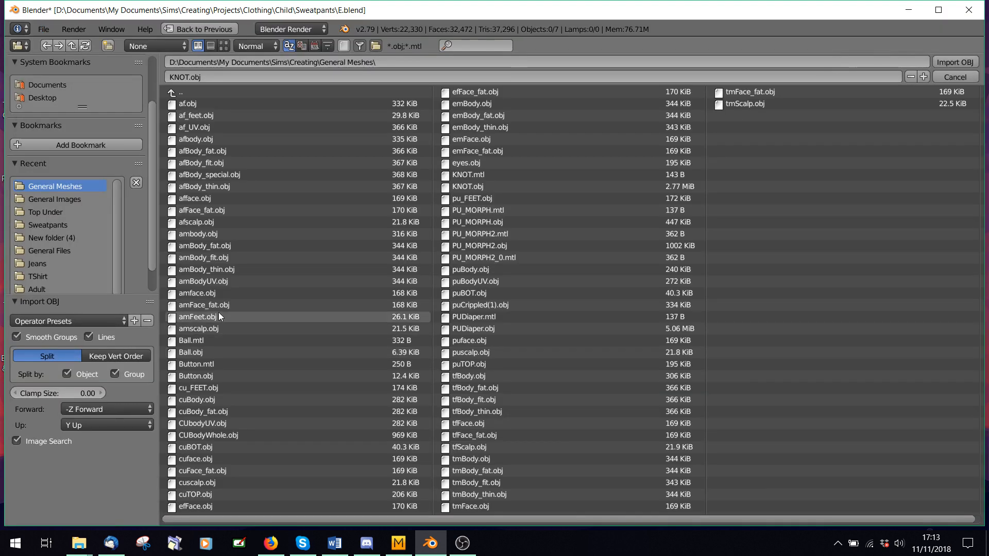
pyautogui.doubleClick(197, 376)
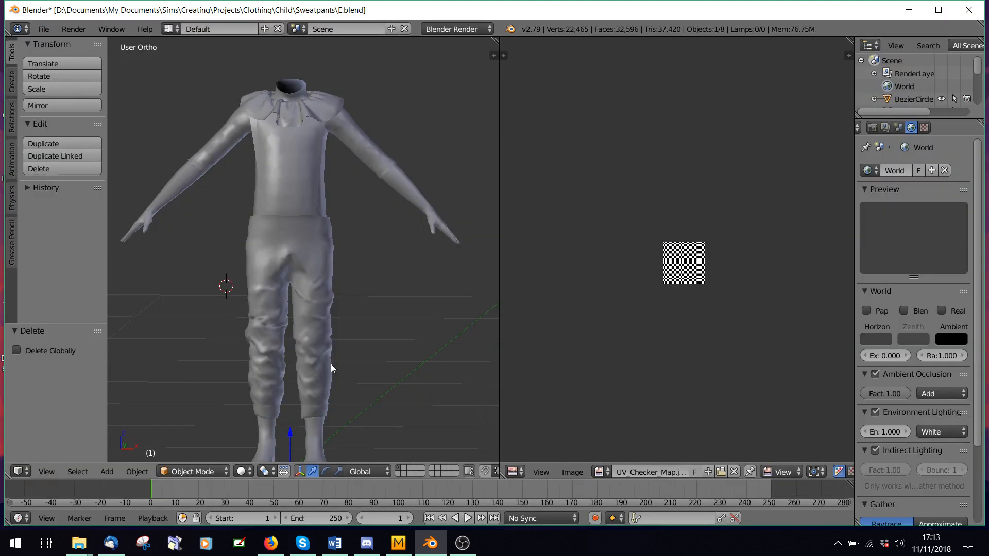
# Move the imported button out in front of the body, -0.313 along the Y axis
pyautogui.scroll(-3, 341, 286)
pyautogui.scroll(4, 330, 309)
pyautogui.scroll(2, 323, 324)
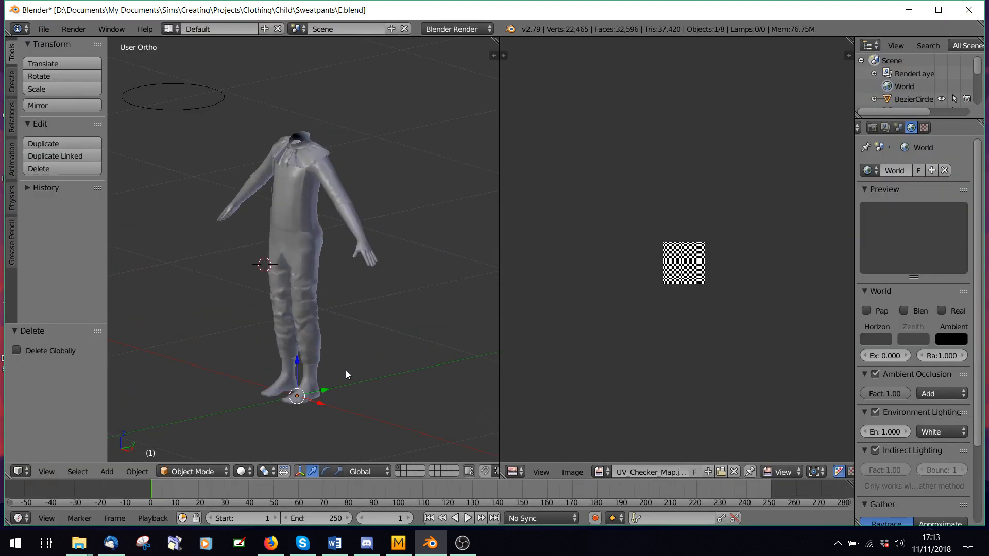
pyautogui.moveTo(323, 393); pyautogui.dragTo(265, 406)
# Select the button, scale its mesh down in Edit Mode and raise it 0.146 along the Z axis
pyautogui.moveTo(245, 385); pyautogui.dragTo(282, 322, button='middle')
pyautogui.scroll(4, 282, 322)
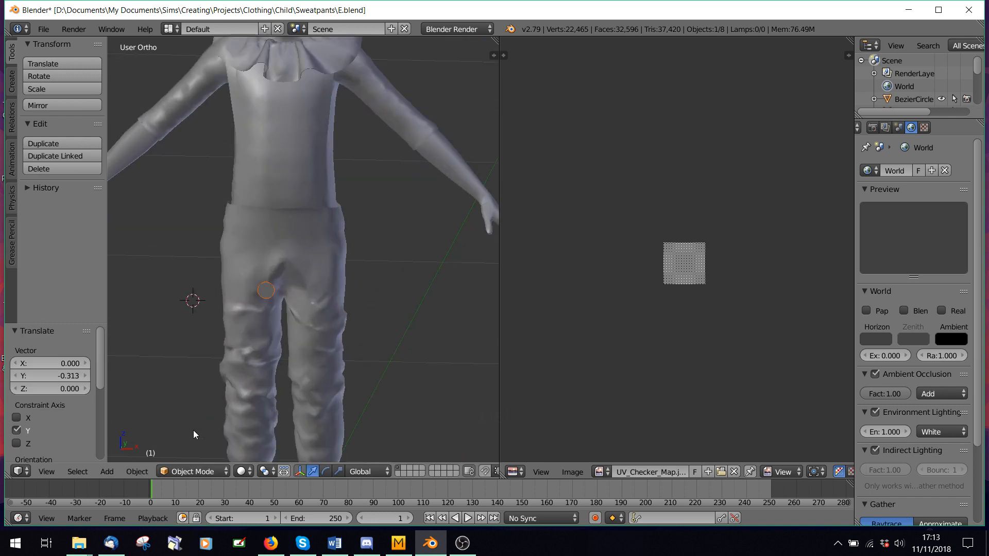
pyautogui.rightClick(265, 293)
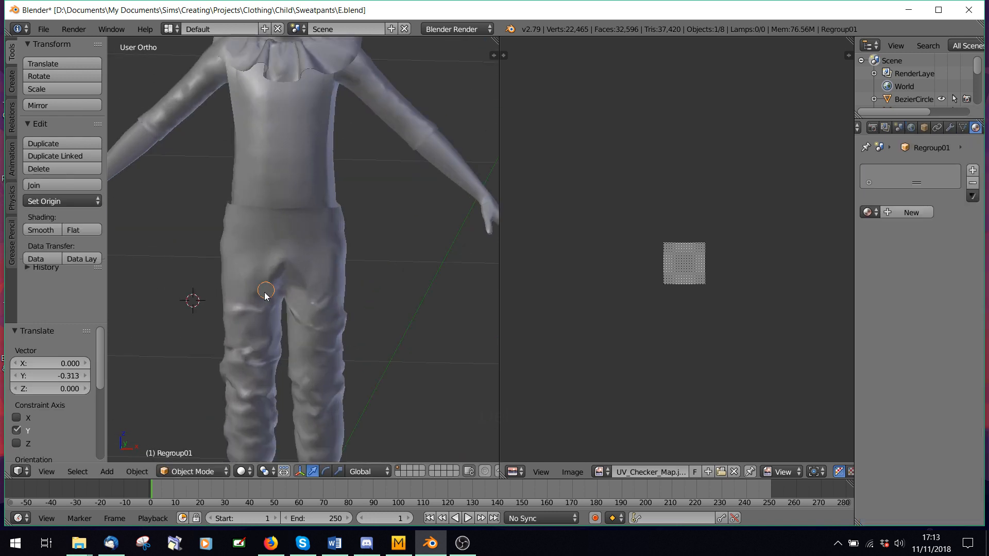
pyautogui.click(210, 472)
pyautogui.click(206, 441)
pyautogui.scroll(3, 347, 302)
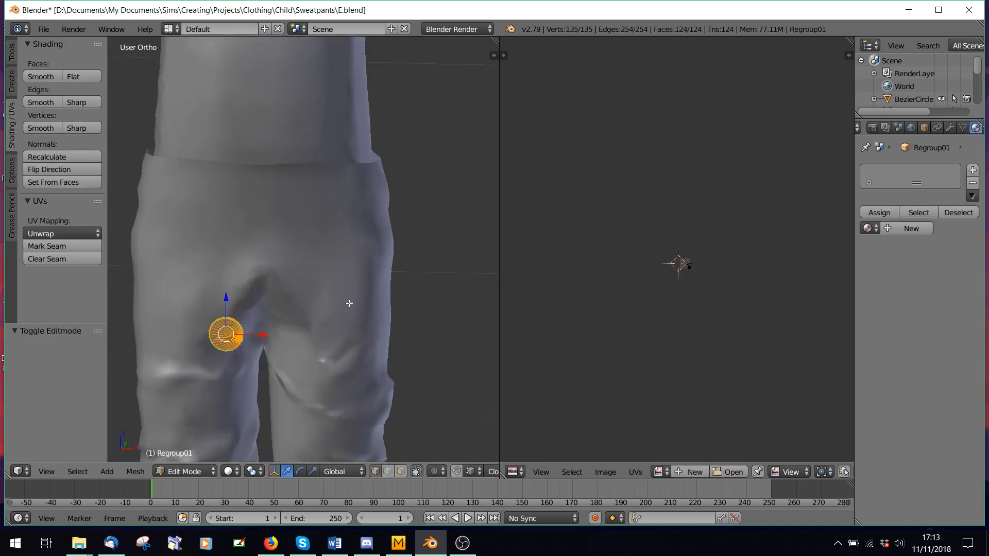
pyautogui.press('s')
pyautogui.moveTo(223, 303); pyautogui.dragTo(369, 193)
# Move the button mesh 0.224 along the Y axis towards the front of the body
pyautogui.moveTo(369, 194); pyautogui.dragTo(188, 230, button='middle')
pyautogui.press('g')
pyautogui.press('y')
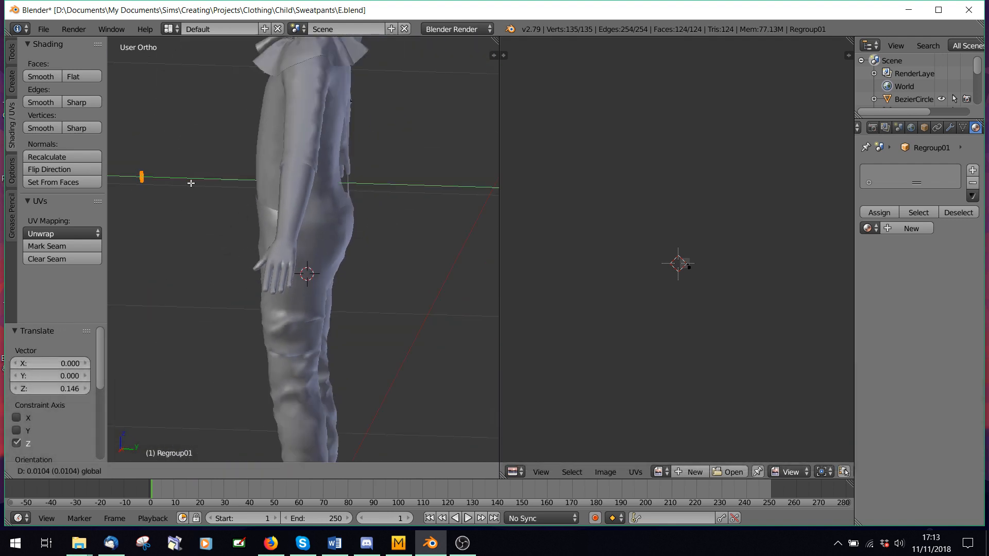
pyautogui.moveTo(280, 189); pyautogui.dragTo(290, 189)
# Bring the button up to the front of the waistband with small axis moves, including 0.012 along Z and 0.016 along Y
pyautogui.scroll(5, 272, 214)
pyautogui.keyDown('shift'); pyautogui.moveTo(172, 144); pyautogui.dragTo(227, 238, button='middle'); pyautogui.keyUp('shift')
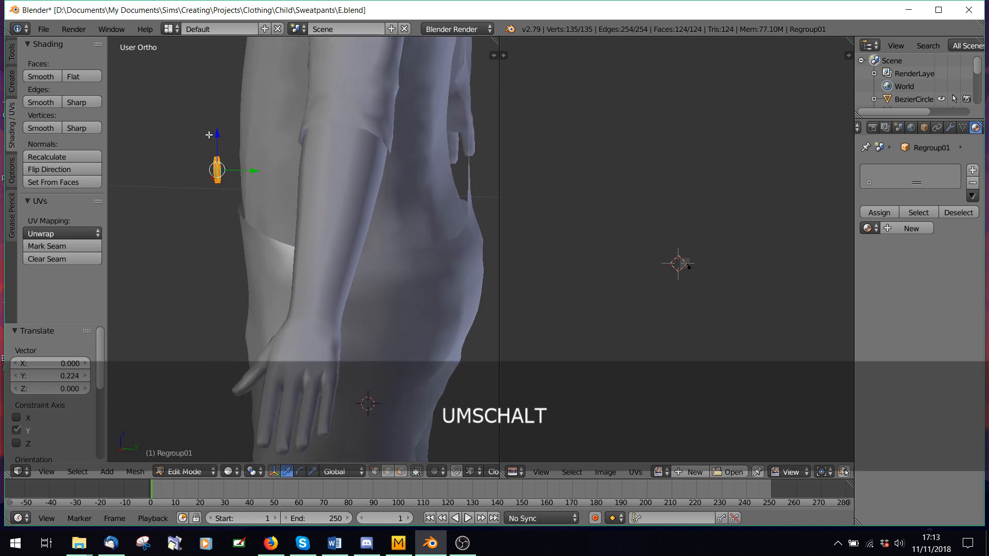
pyautogui.moveTo(214, 138); pyautogui.dragTo(238, 200)
pyautogui.moveTo(258, 234)
pyautogui.mouseDown()
pyautogui.moveTo(282, 232)
pyautogui.moveTo(272, 230)
pyautogui.mouseUp()
pyautogui.moveTo(273, 230); pyautogui.dragTo(355, 254, button='middle')
pyautogui.moveTo(265, 253); pyautogui.dragTo(349, 254)
pyautogui.moveTo(350, 253); pyautogui.dragTo(268, 245, button='middle')
pyautogui.moveTo(220, 216); pyautogui.dragTo(220, 199)
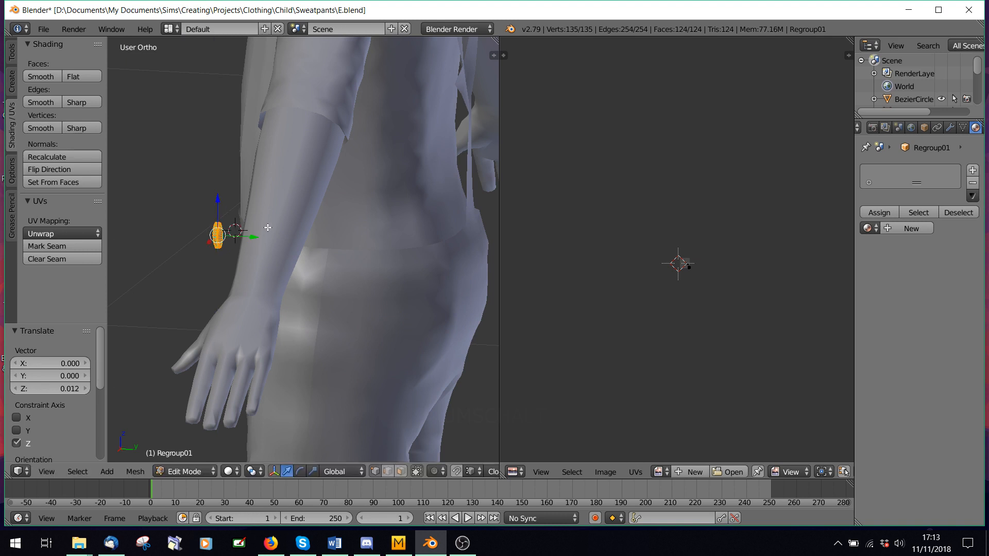
pyautogui.moveTo(252, 238); pyautogui.dragTo(271, 234)
pyautogui.moveTo(259, 244); pyautogui.dragTo(313, 266, button='middle')
pyautogui.scroll(3, 345, 295)
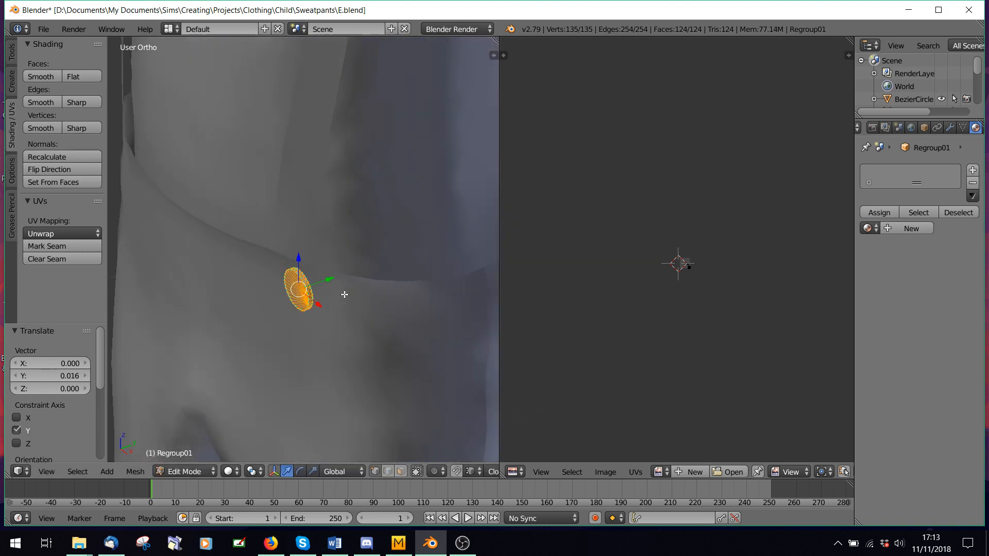
# Shift the button -0.012 along X and rotate it from above, starting with -22.9°, to follow the waistband's curve
pyautogui.moveTo(319, 306); pyautogui.dragTo(304, 290)
pyautogui.moveTo(289, 288); pyautogui.dragTo(438, 371, button='middle')
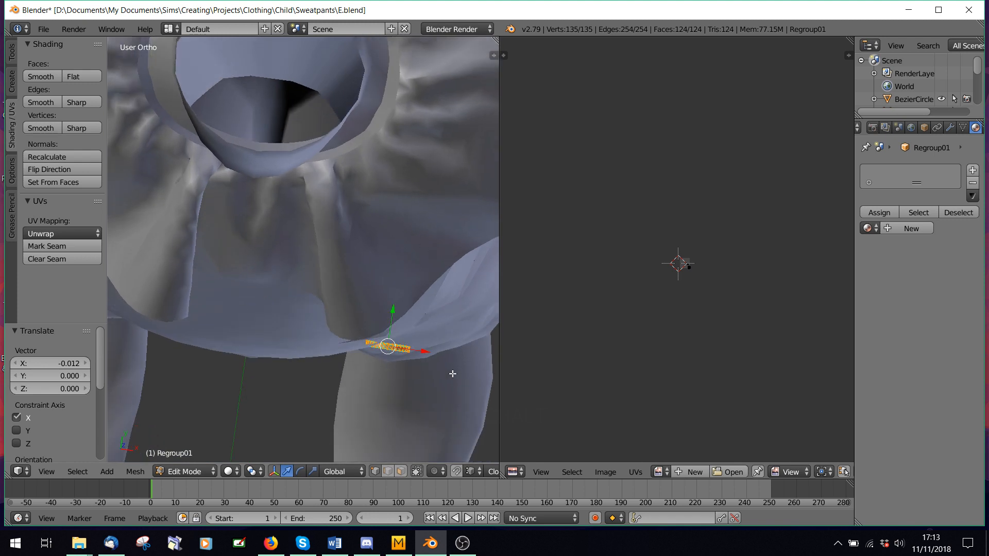
pyautogui.press('r')
pyautogui.click(461, 348)
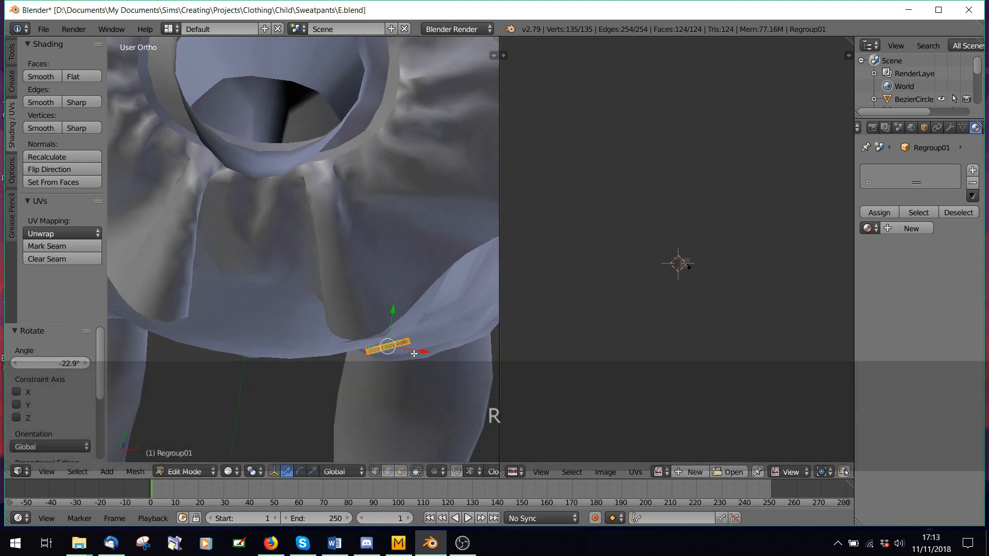
pyautogui.moveTo(415, 352); pyautogui.dragTo(405, 313)
pyautogui.press('r')
pyautogui.click(466, 333)
# Seat the button on the waistband's upper edge, moving it -0.008 along X, 0.002 along Y and twice 0.006 along Z
pyautogui.moveTo(387, 363); pyautogui.dragTo(362, 230, button='middle')
pyautogui.moveTo(389, 201); pyautogui.dragTo(375, 200)
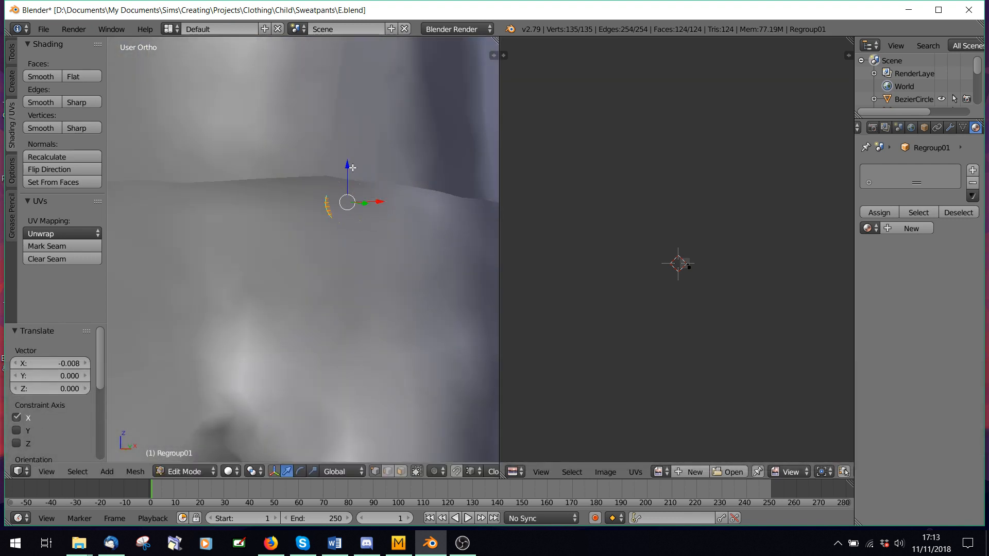
pyautogui.moveTo(352, 168); pyautogui.dragTo(357, 156)
pyautogui.moveTo(357, 156); pyautogui.dragTo(382, 359, button='middle')
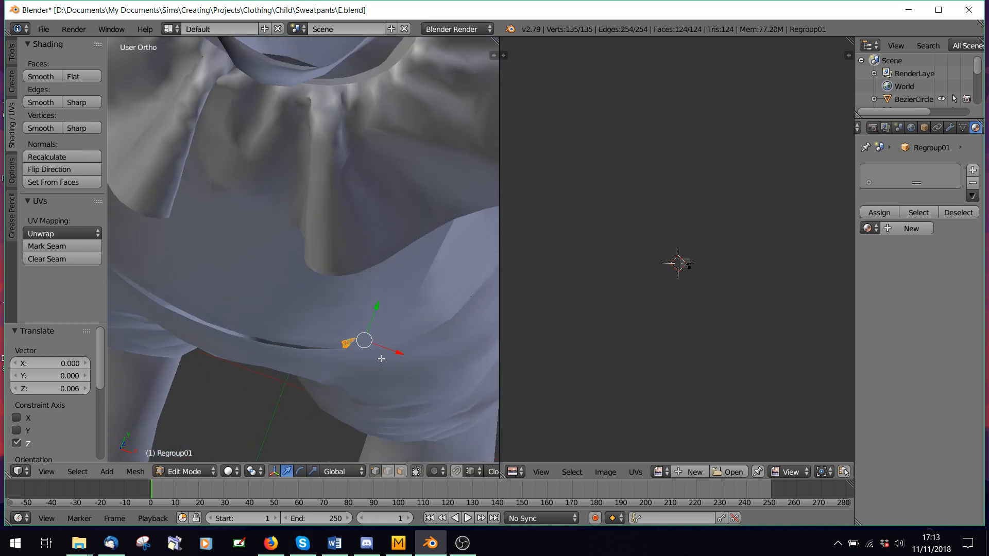
pyautogui.moveTo(369, 327)
pyautogui.mouseDown()
pyautogui.moveTo(392, 356)
pyautogui.moveTo(378, 331)
pyautogui.mouseUp()
pyautogui.moveTo(378, 331); pyautogui.dragTo(372, 185, button='middle')
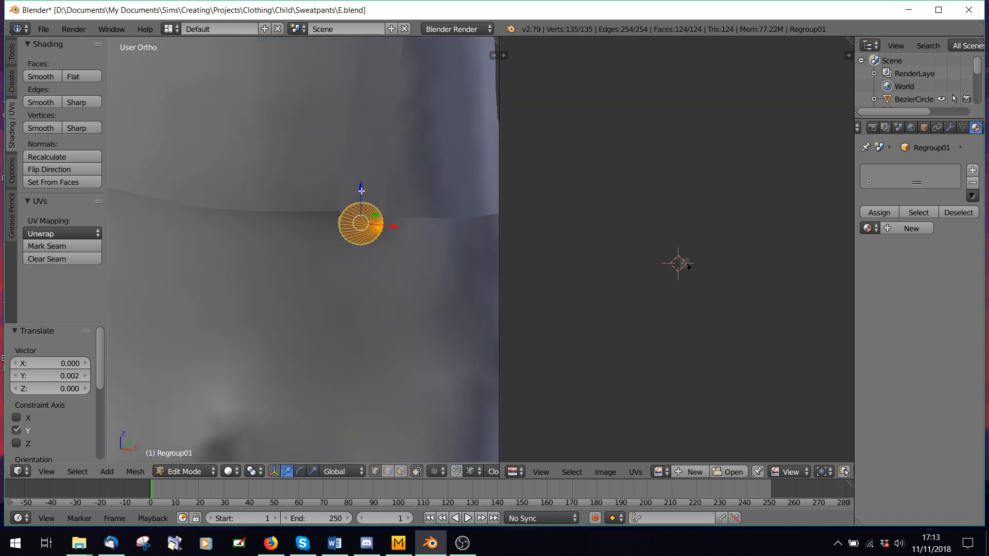
pyautogui.moveTo(359, 188); pyautogui.dragTo(360, 178)
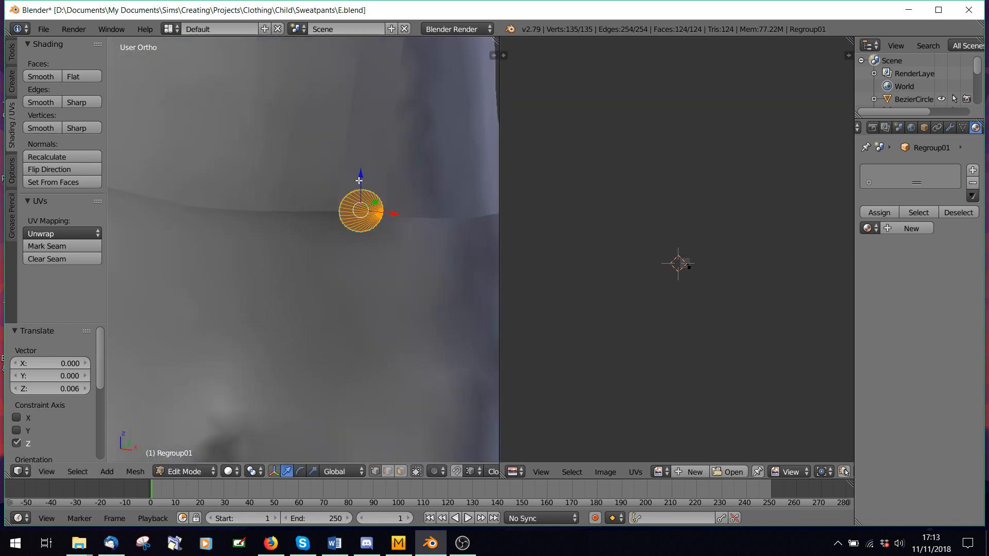
# Duplicate the button and move the copy -0.163 along the X axis to the other side of the waistband
pyautogui.scroll(-6, 360, 177)
pyautogui.scroll(3, 342, 239)
pyautogui.press('shift')
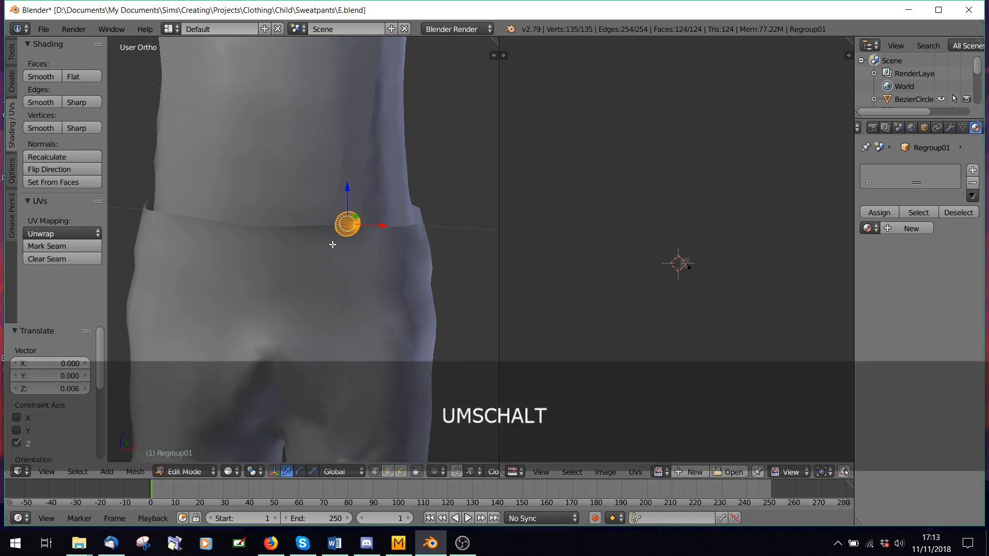
pyautogui.hotkey('shift', 'd')
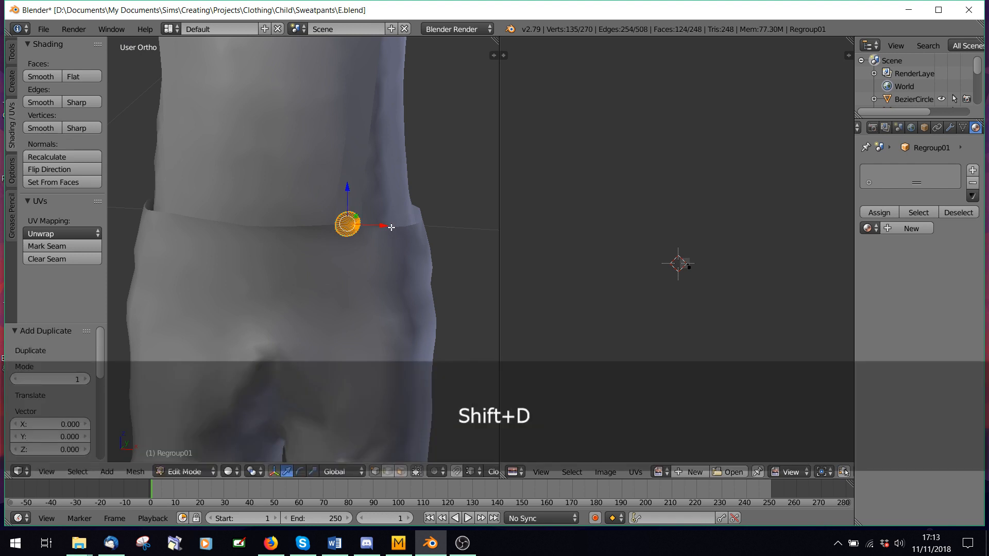
pyautogui.moveTo(390, 227); pyautogui.dragTo(196, 226)
# Rotate the duplicate button 64.7° to follow the waistband and adjust it along X by 0.012 and 0.002
pyautogui.moveTo(170, 256); pyautogui.dragTo(227, 333, button='middle')
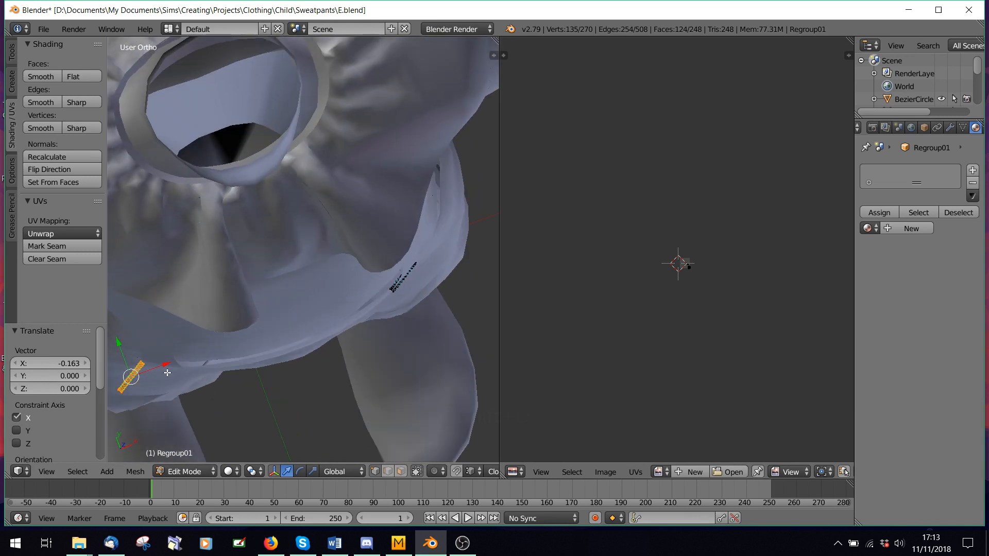
pyautogui.moveTo(167, 372); pyautogui.dragTo(194, 364)
pyautogui.press('r')
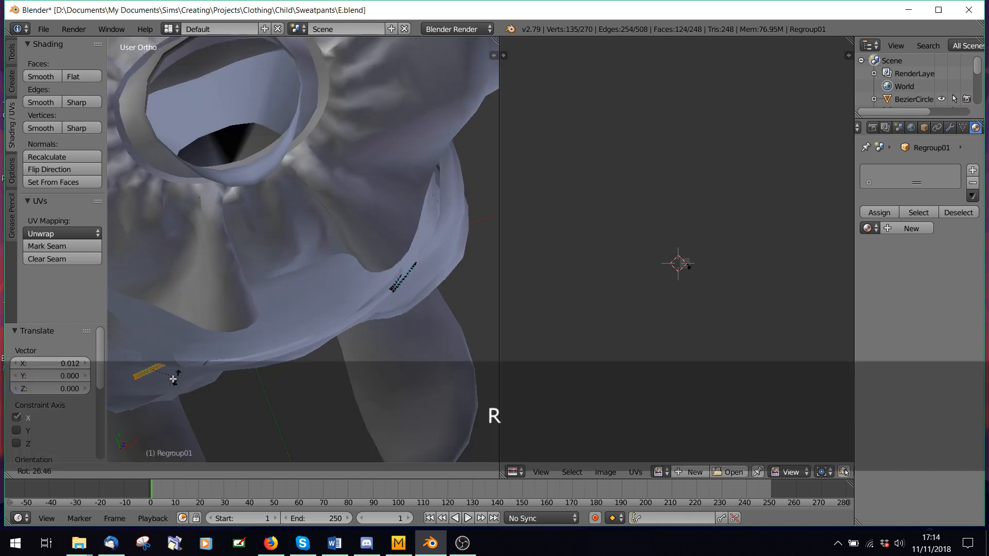
pyautogui.click(157, 382)
pyautogui.press('r')
pyautogui.press('r')
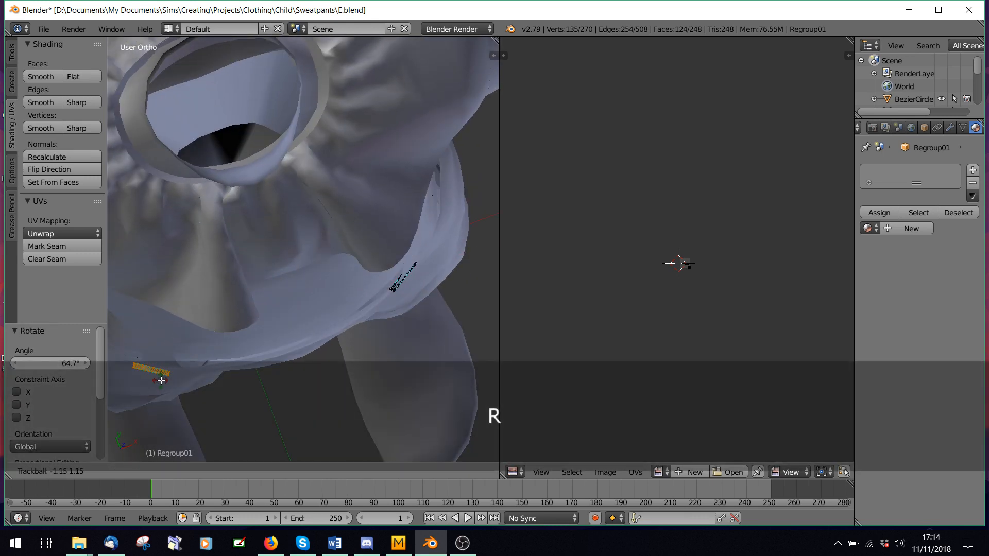
pyautogui.click(163, 380)
pyautogui.moveTo(180, 360); pyautogui.dragTo(185, 361)
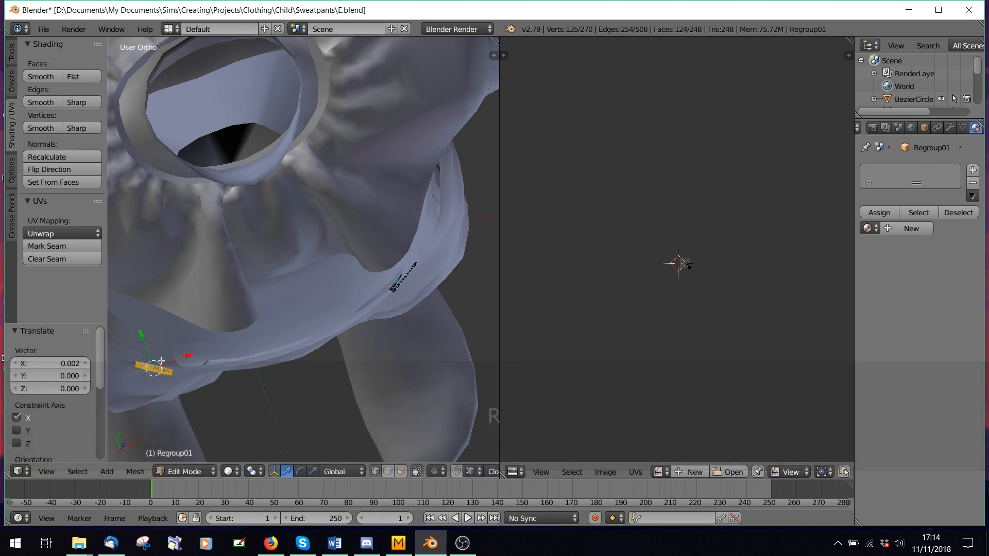
# Move the duplicate button -0.008 along Z, 0.003 along Y and -0.001 along X to sit on the waistband's edge
pyautogui.moveTo(199, 413); pyautogui.dragTo(129, 188, button='middle')
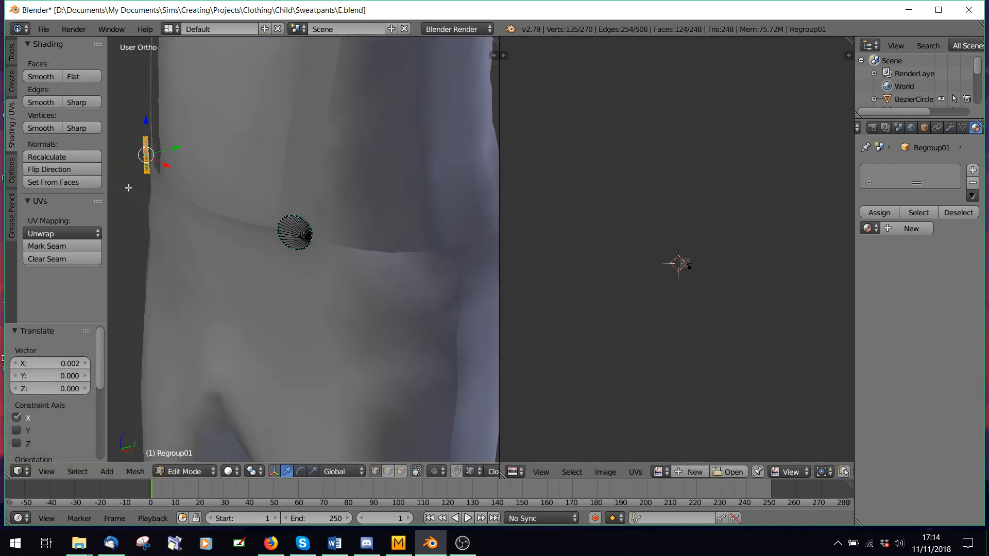
pyautogui.moveTo(146, 132); pyautogui.dragTo(174, 165)
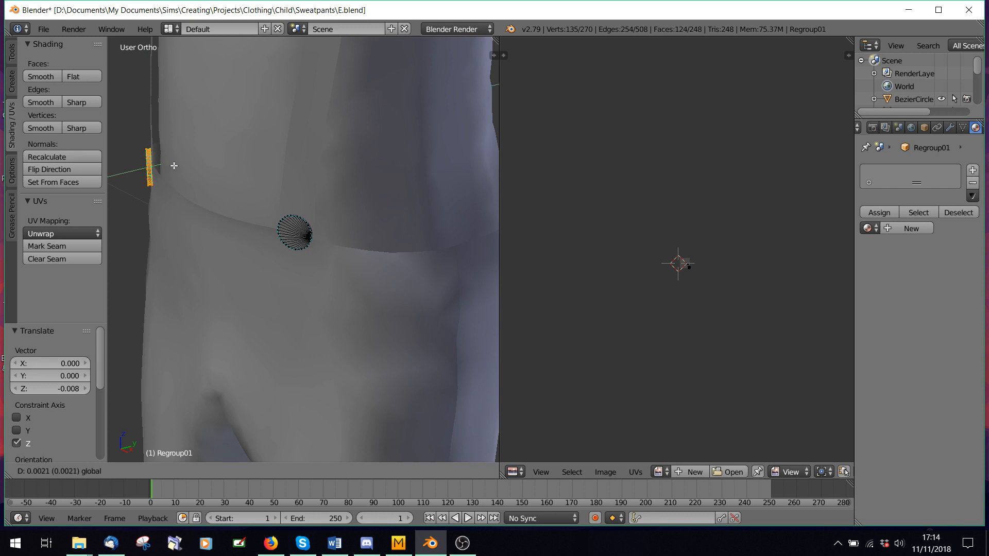
pyautogui.click(175, 165)
pyautogui.moveTo(175, 166); pyautogui.dragTo(245, 214, button='middle')
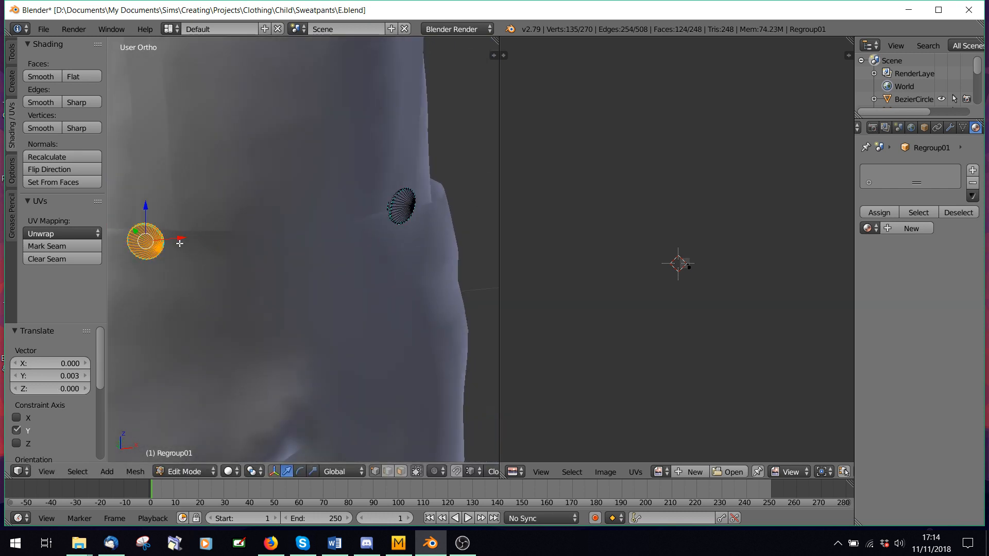
pyautogui.moveTo(180, 243)
pyautogui.mouseDown()
pyautogui.moveTo(190, 234)
pyautogui.moveTo(150, 233)
pyautogui.moveTo(186, 235)
pyautogui.mouseUp()
pyautogui.moveTo(186, 235); pyautogui.dragTo(471, 226, button='middle')
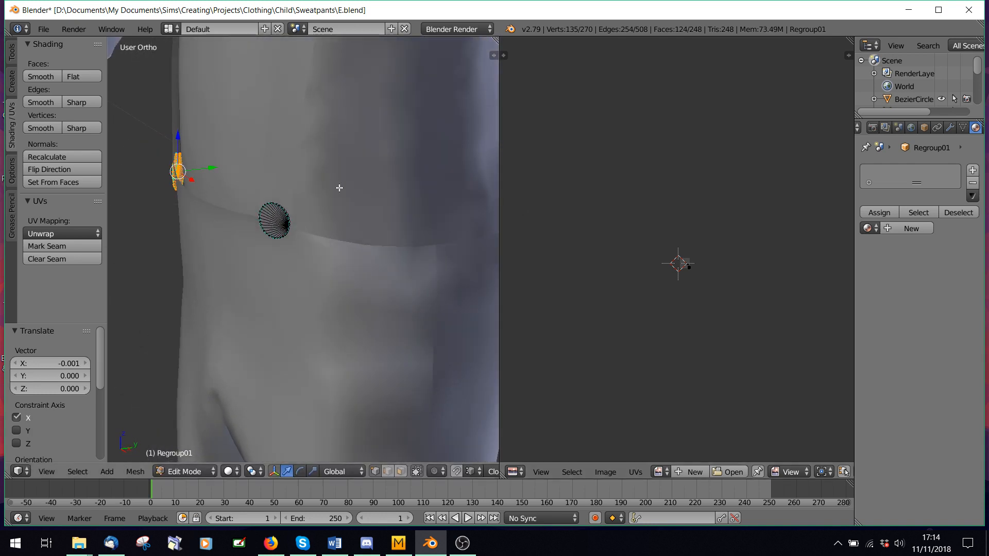
# Tilt the duplicate button freely by -5.25° to match the waistband's slope and move it -0.002 along Y
pyautogui.moveTo(339, 187); pyautogui.dragTo(196, 196, button='middle')
pyautogui.press('r')
pyautogui.press('r')
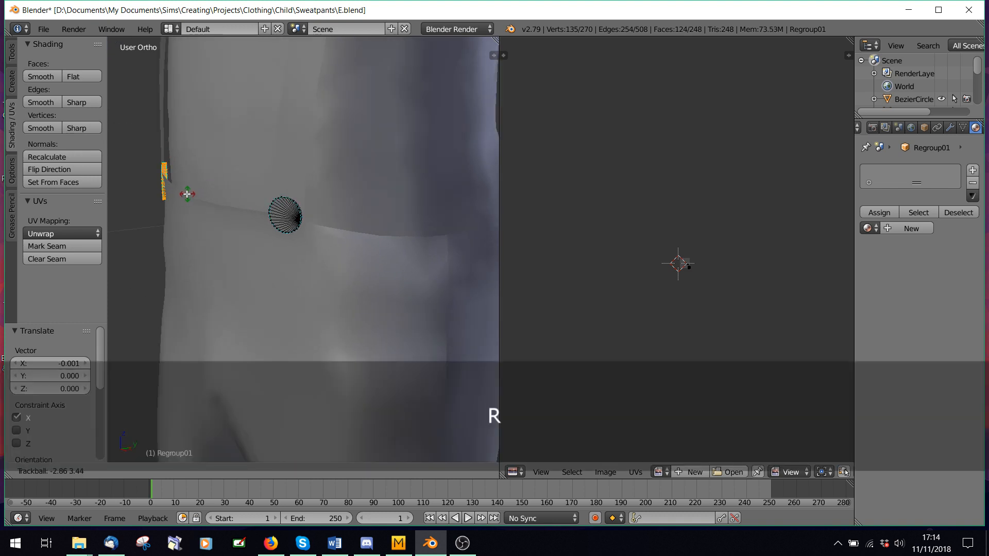
pyautogui.click(187, 194)
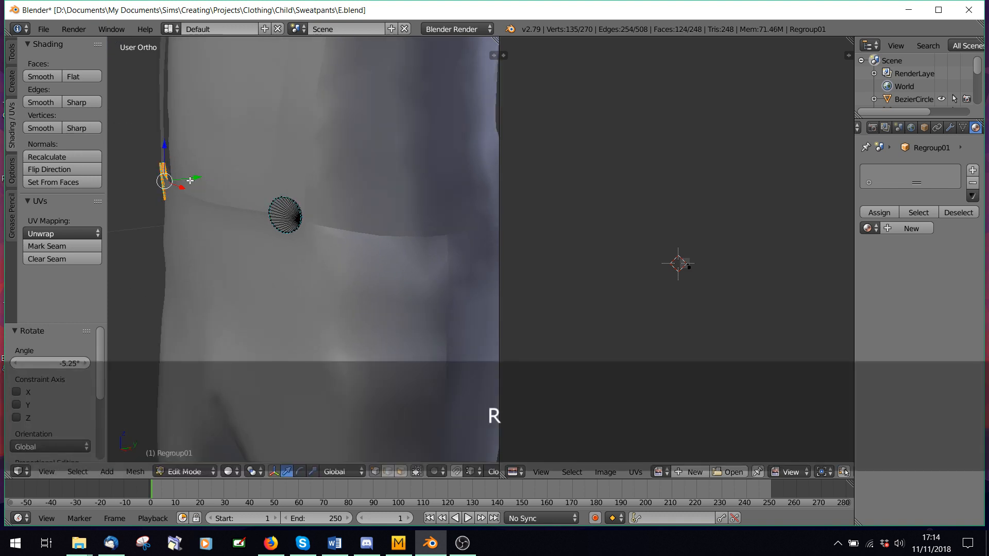
pyautogui.moveTo(190, 181); pyautogui.dragTo(188, 182)
pyautogui.moveTo(188, 181); pyautogui.dragTo(281, 197, button='middle')
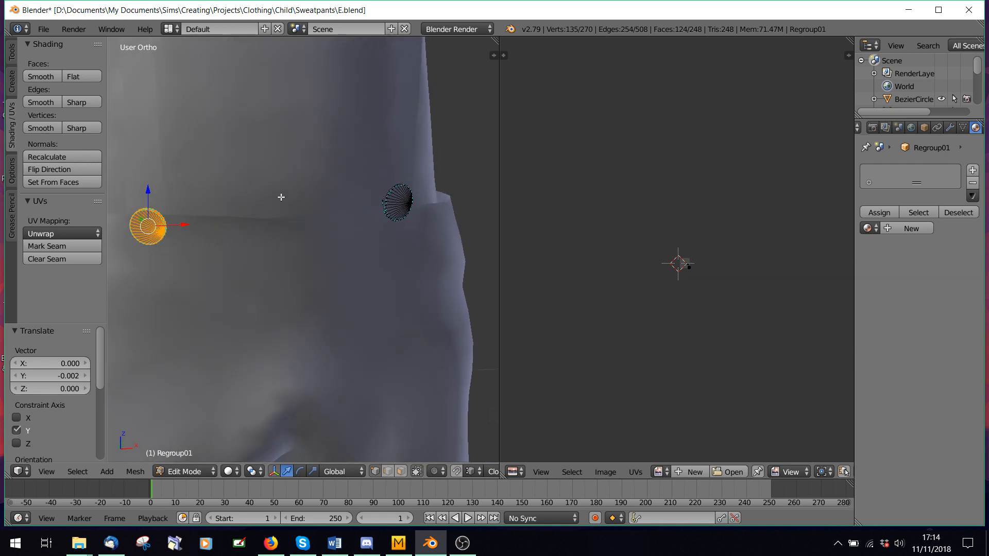
# Check the placement of both buttons on the waistband and examine their UV layout
pyautogui.press('a')
pyautogui.scroll(-5, 284, 234)
pyautogui.moveTo(287, 232); pyautogui.dragTo(324, 233, button='middle')
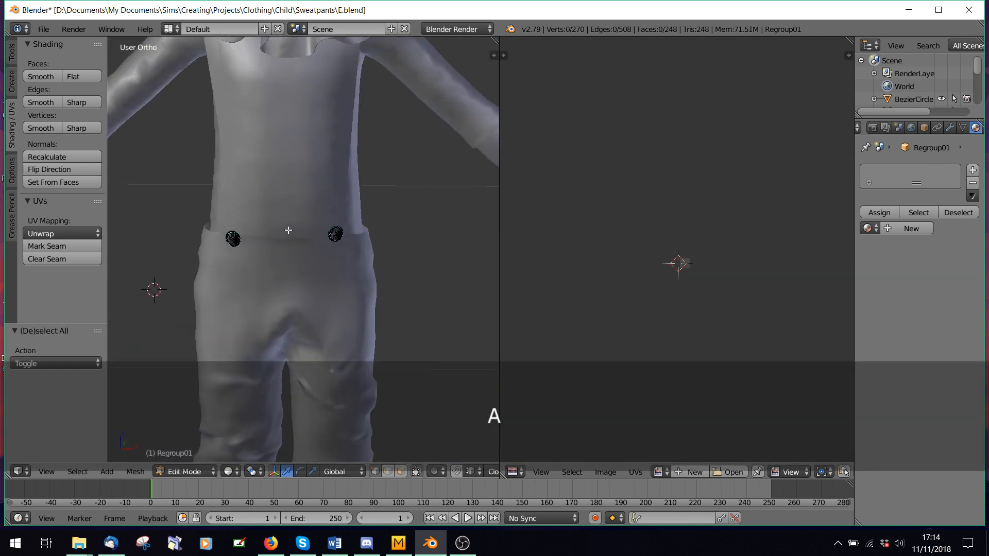
pyautogui.scroll(2, 264, 330)
pyautogui.press('a')
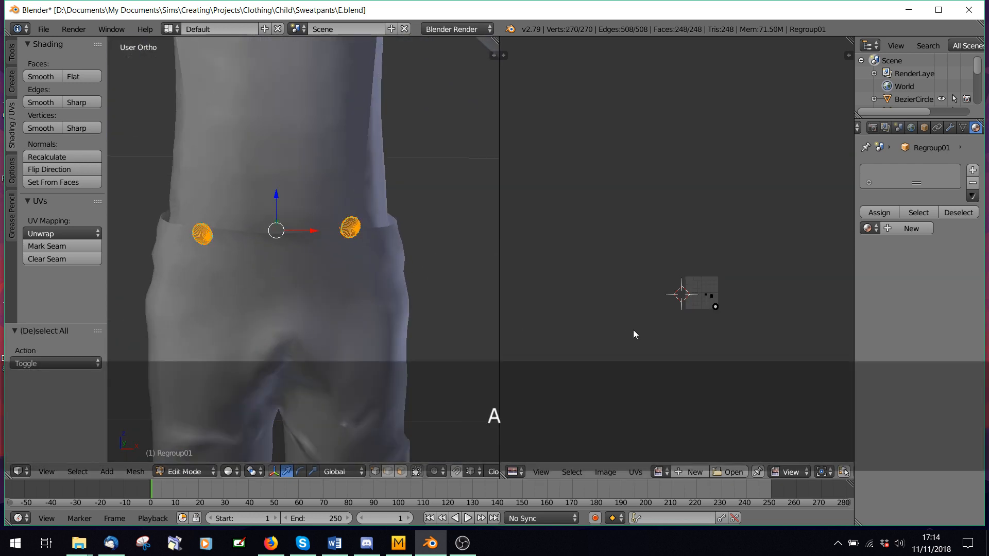
pyautogui.scroll(6, 647, 217)
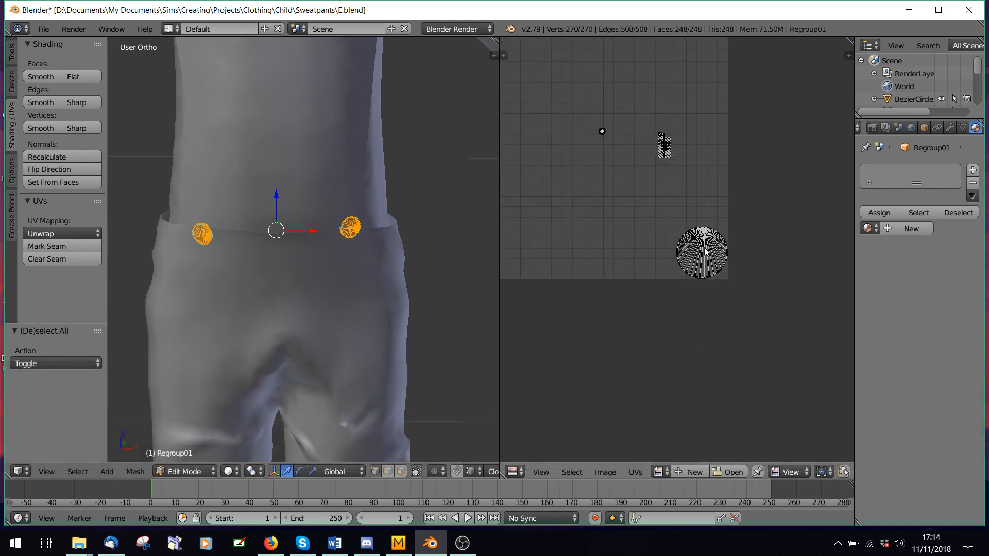
pyautogui.scroll(1, 706, 252)
# Inspect the waistband and buttons in Object Mode, both up close and from a distance, and return to Edit Mode
pyautogui.click(198, 472)
pyautogui.click(196, 458)
pyautogui.scroll(-3, 234, 340)
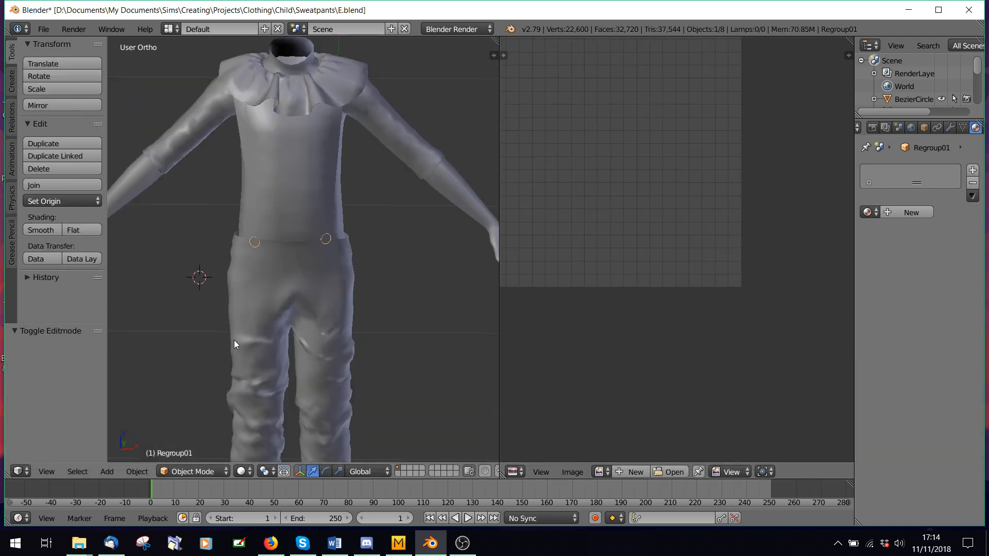
pyautogui.scroll(5, 240, 328)
pyautogui.moveTo(248, 302); pyautogui.dragTo(238, 301, button='middle')
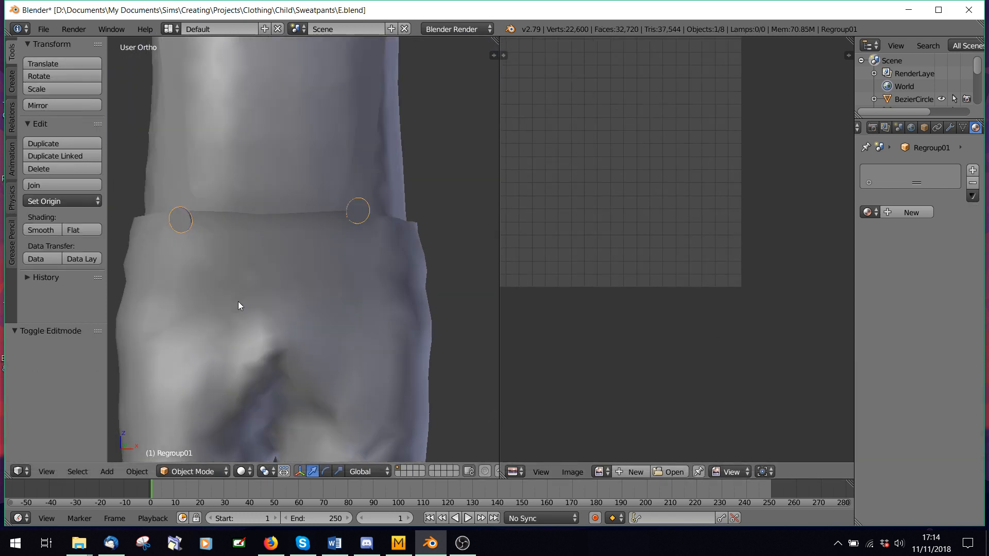
pyautogui.scroll(-6, 276, 265)
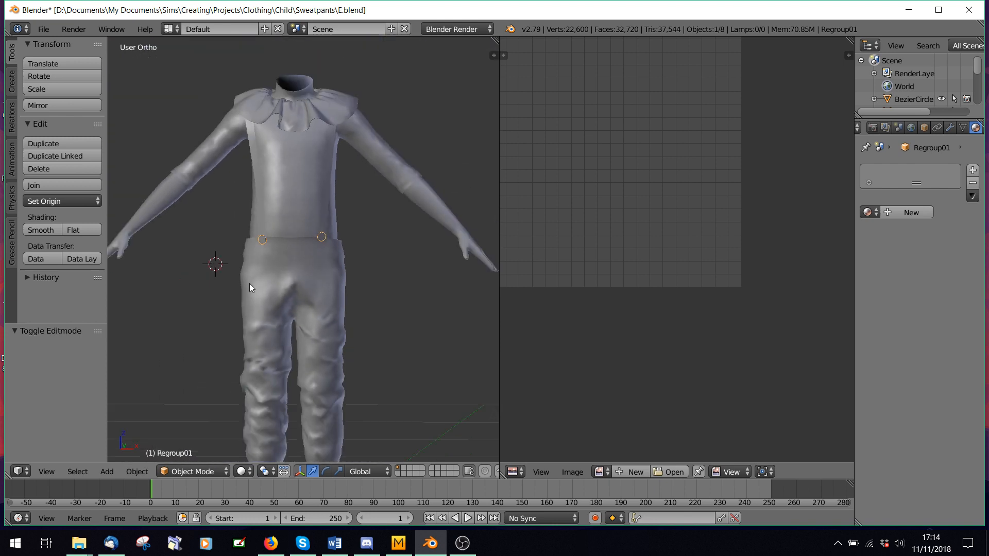
pyautogui.click(179, 470)
pyautogui.click(193, 442)
pyautogui.scroll(8, 283, 276)
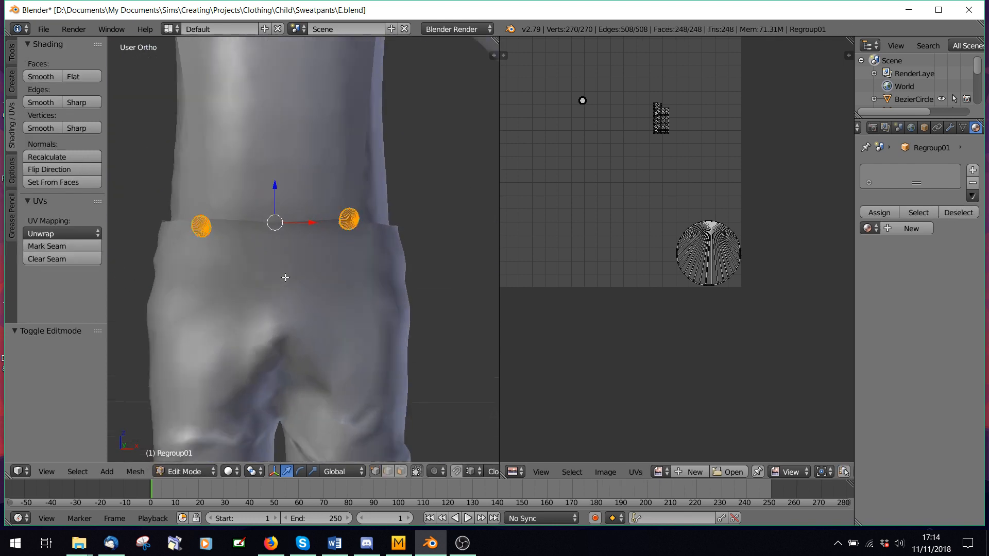
# Try to select the button on the +X side through its linked geometry
pyautogui.press('a')
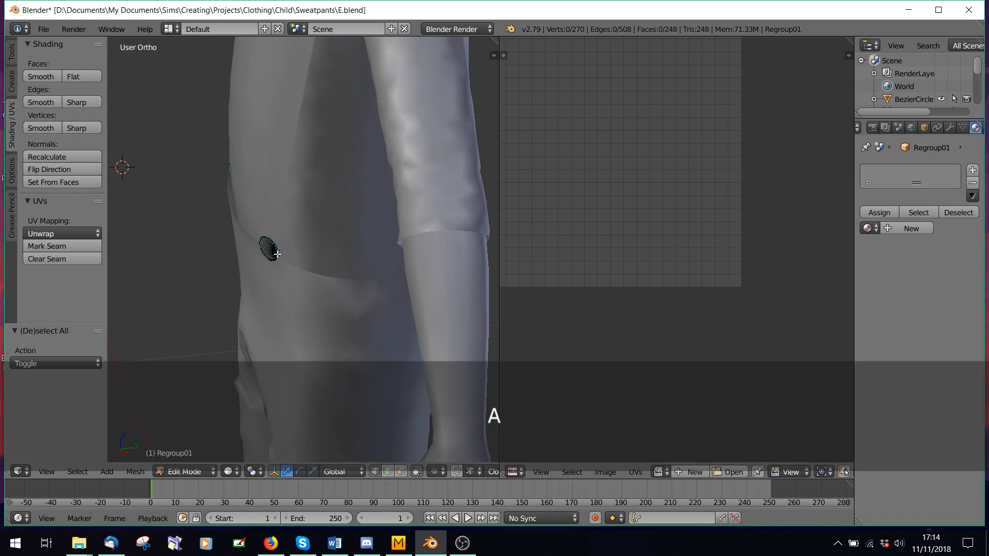
pyautogui.scroll(4, 281, 252)
pyautogui.press('l')
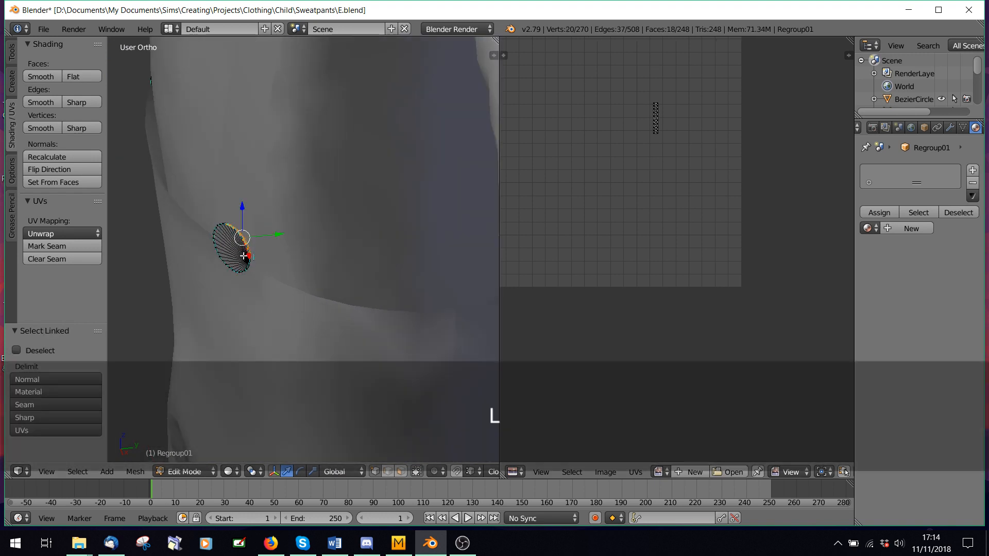
pyautogui.press('a')
pyautogui.press('a')
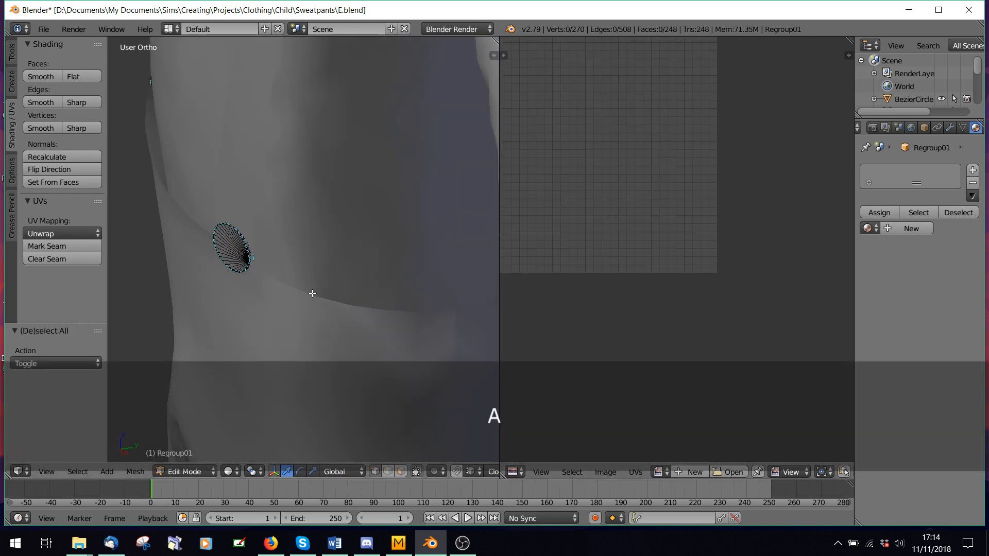
pyautogui.moveTo(312, 292); pyautogui.dragTo(329, 281, button='middle')
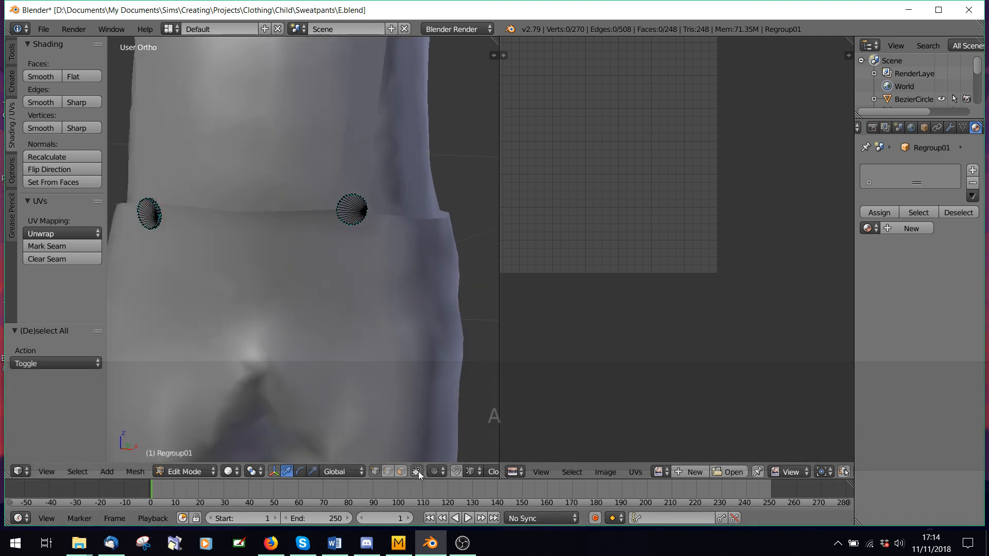
# Turn off the limit of selection to visible geometry and box-select the whole button on the +X side
pyautogui.click(419, 472)
pyautogui.scroll(4, 380, 428)
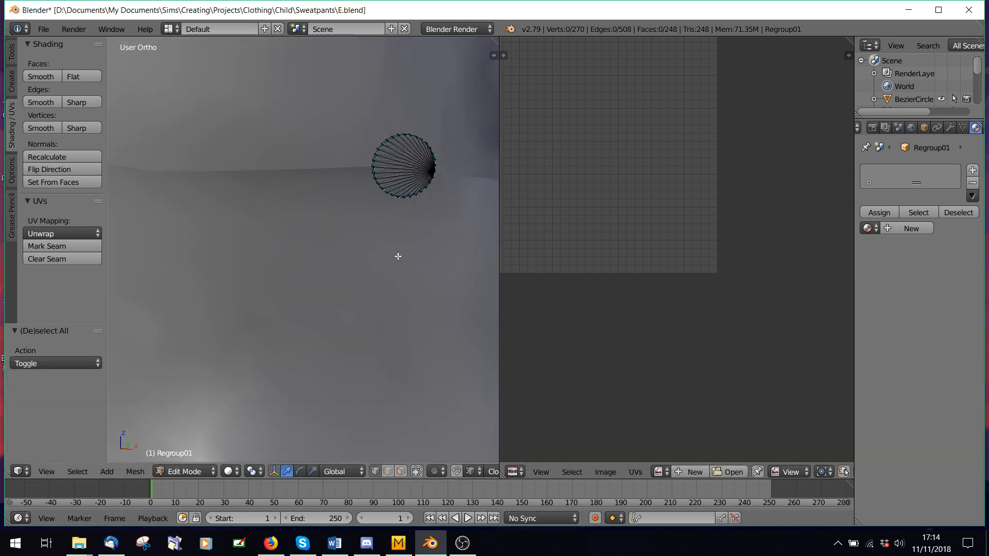
pyautogui.scroll(3, 393, 184)
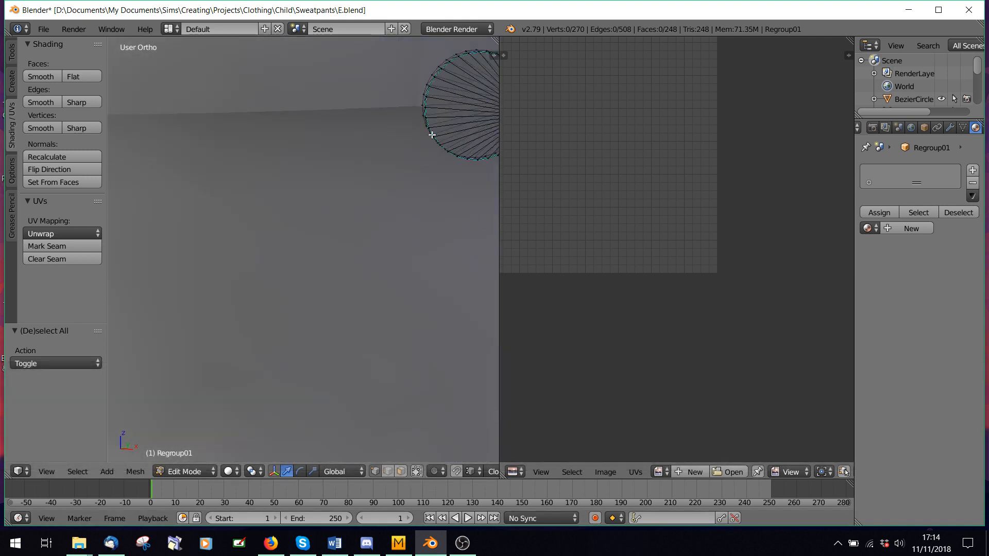
pyautogui.click(417, 472)
pyautogui.click(417, 471)
pyautogui.scroll(-4, 417, 148)
pyautogui.press('b')
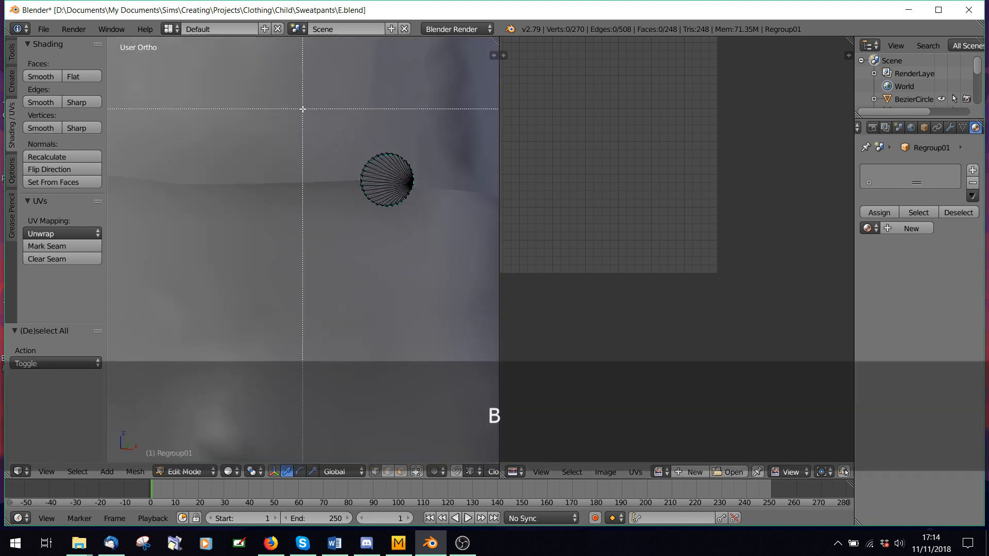
pyautogui.moveTo(302, 108); pyautogui.dragTo(498, 322)
pyautogui.press('b')
pyautogui.rightClick(444, 259)
# Move the selected button -0.000753 along Y relative to the waistband and clear the selection
pyautogui.scroll(-4, 414, 258)
pyautogui.moveTo(413, 259); pyautogui.dragTo(274, 315, button='middle')
pyautogui.scroll(6, 273, 315)
pyautogui.moveTo(228, 319); pyautogui.dragTo(219, 323)
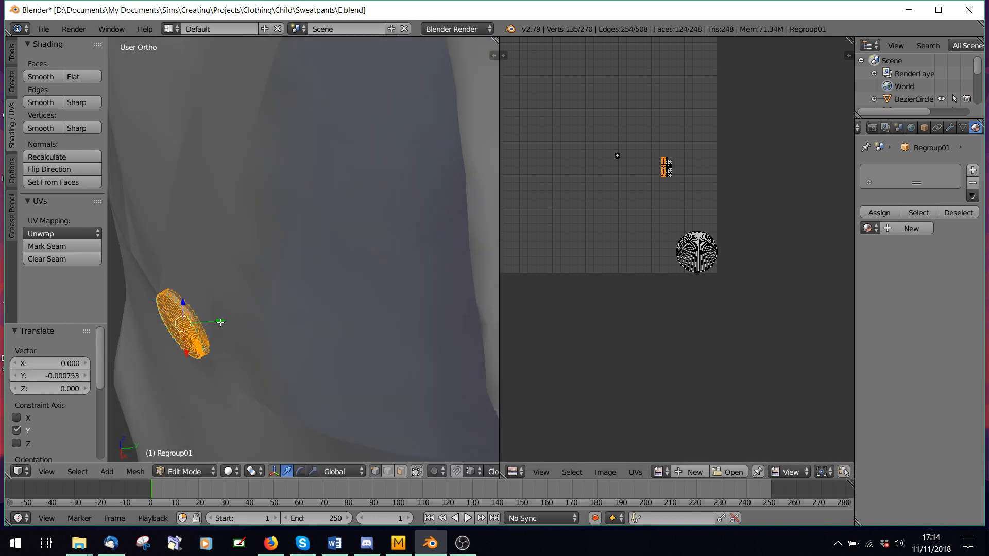
pyautogui.moveTo(124, 331); pyautogui.dragTo(246, 269, button='middle')
pyautogui.scroll(-5, 245, 269)
pyautogui.press('a')
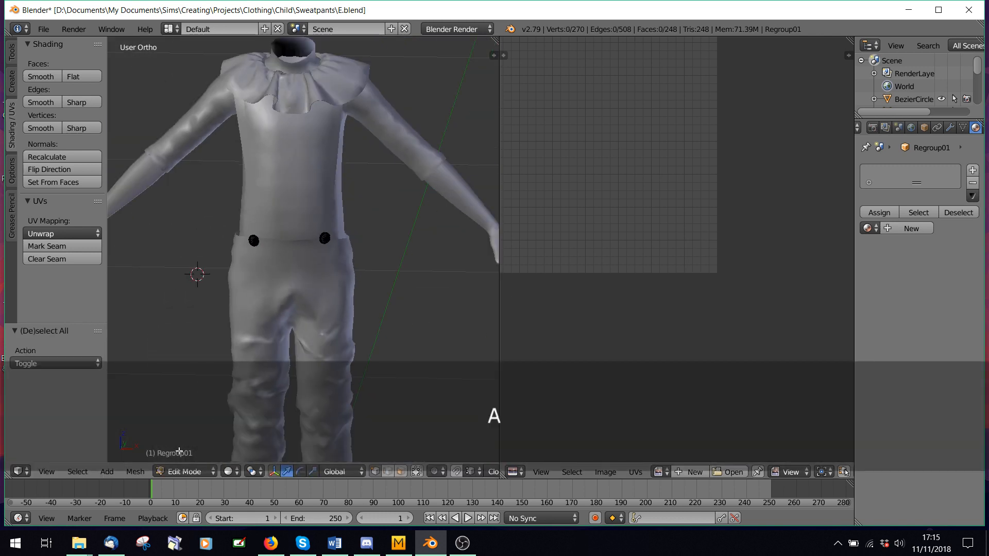
# Return the buttons to Object Mode and deselect everything with the full figure in view
pyautogui.click(180, 471)
pyautogui.click(189, 457)
pyautogui.scroll(-5, 217, 422)
pyautogui.moveTo(234, 390); pyautogui.dragTo(245, 366, button='middle')
pyautogui.press('a')
pyautogui.scroll(2, 315, 348)
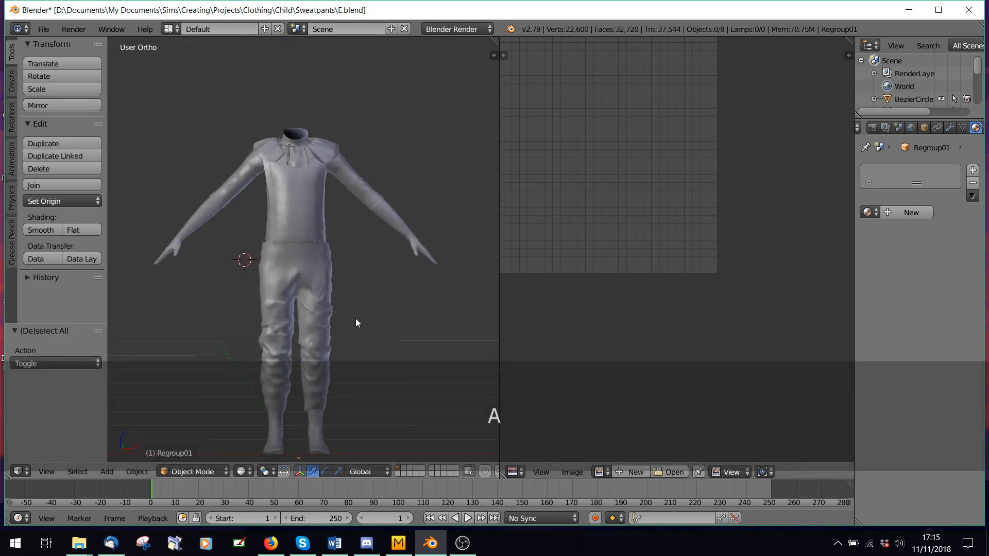
pyautogui.moveTo(360, 313); pyautogui.dragTo(367, 326, button='middle')
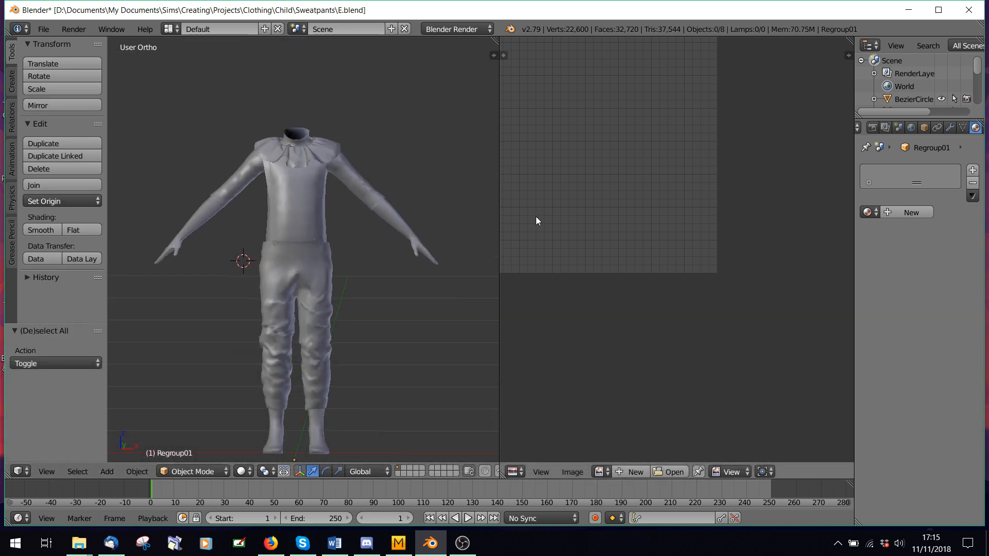
# Hide the buttons Regroup01, the ruffled top Regroup05 and the sweatpants E.002, leaving the bare body
pyautogui.scroll(-5, 948, 71)
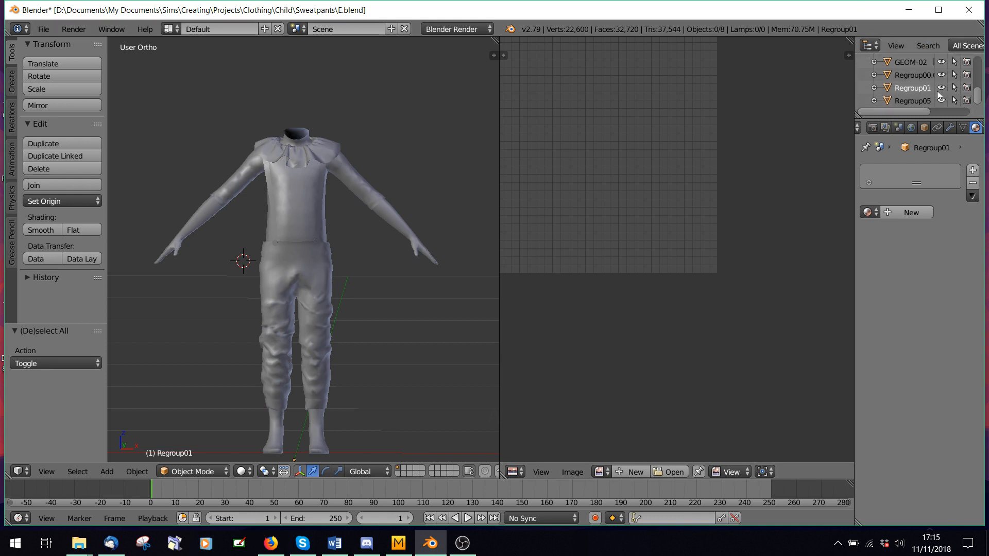
pyautogui.click(941, 89)
pyautogui.rightClick(318, 278)
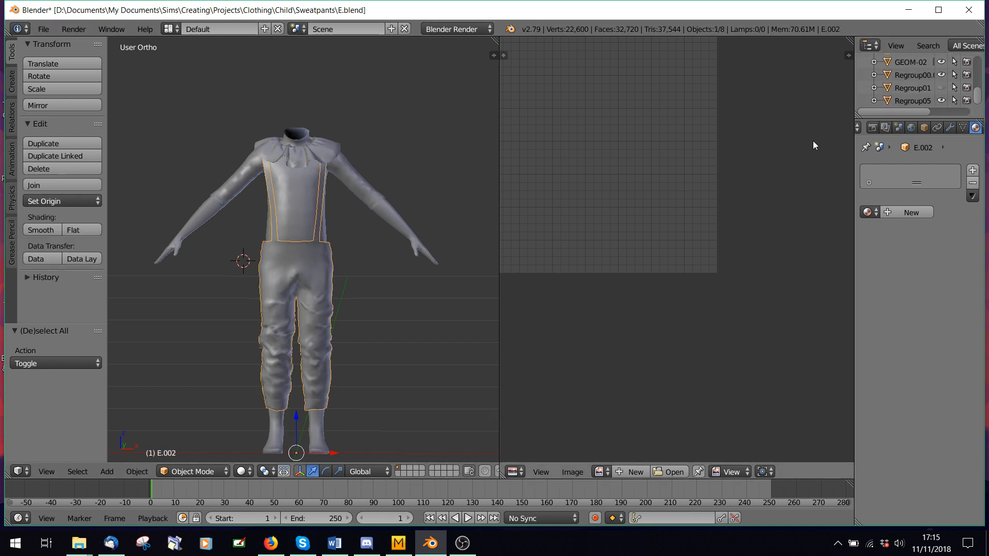
pyautogui.click(941, 101)
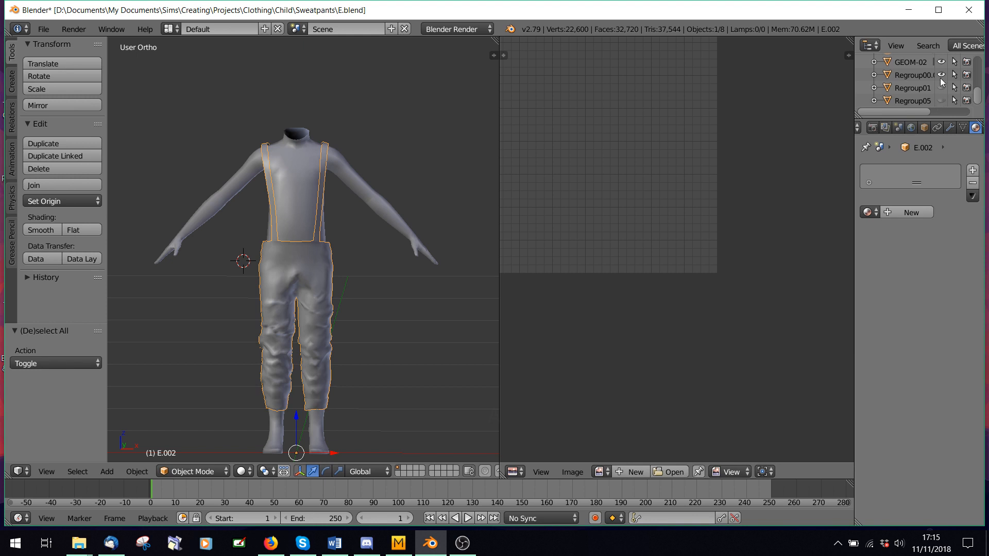
pyautogui.scroll(2, 946, 81)
pyautogui.click(942, 101)
pyautogui.scroll(-3, 320, 180)
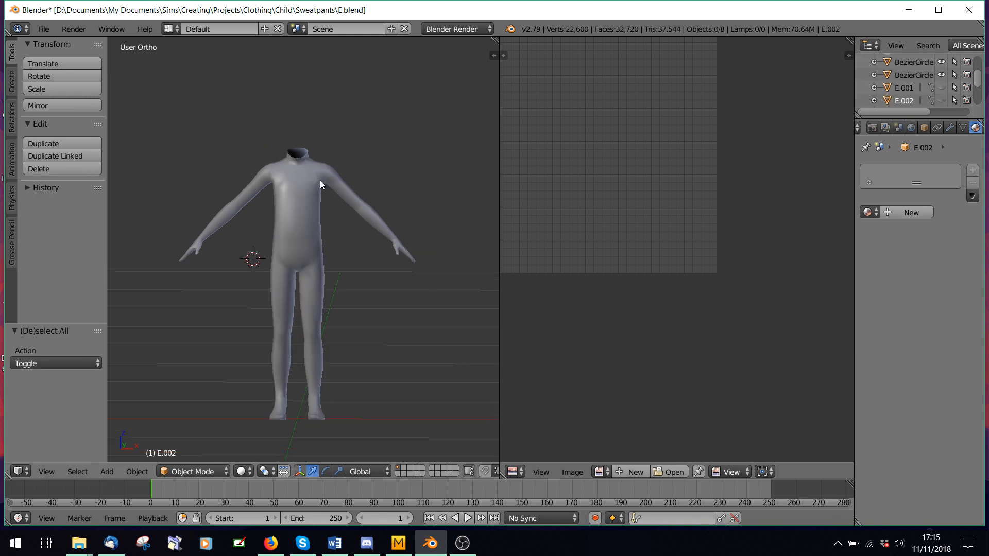
# Import the Wavefront file E.obj from the Sweatpants folder
pyautogui.click(44, 34)
pyautogui.moveTo(92, 270)
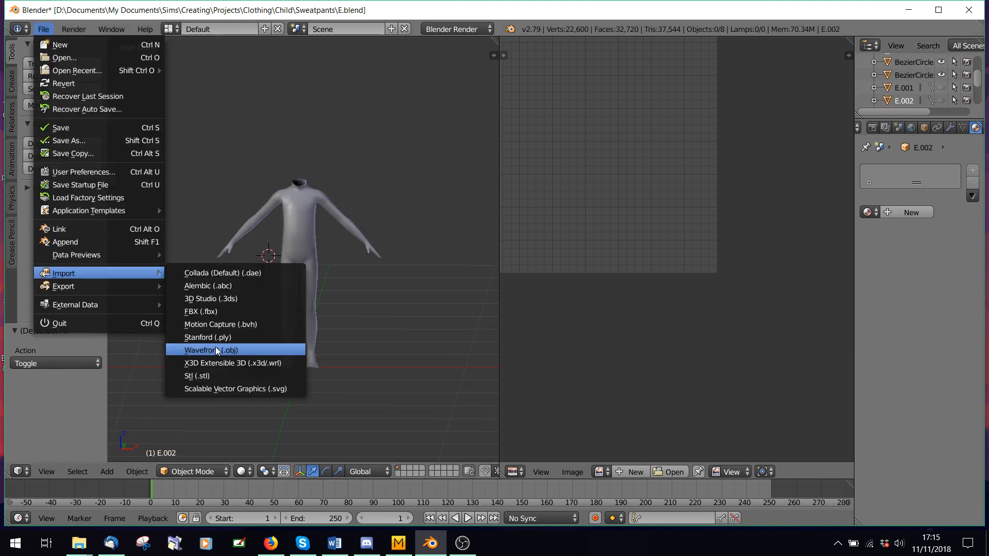
pyautogui.click(216, 348)
pyautogui.click(41, 199)
pyautogui.click(42, 225)
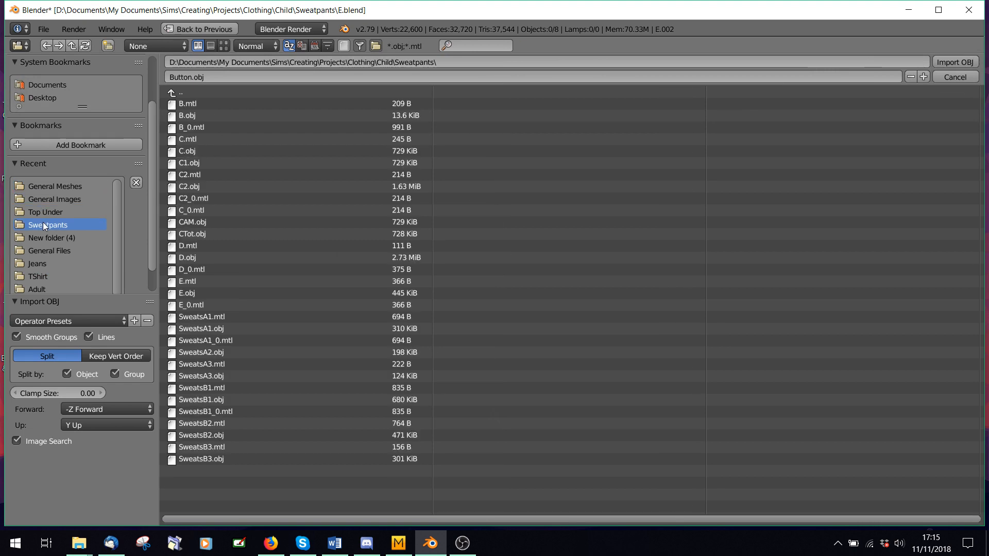
pyautogui.doubleClick(186, 292)
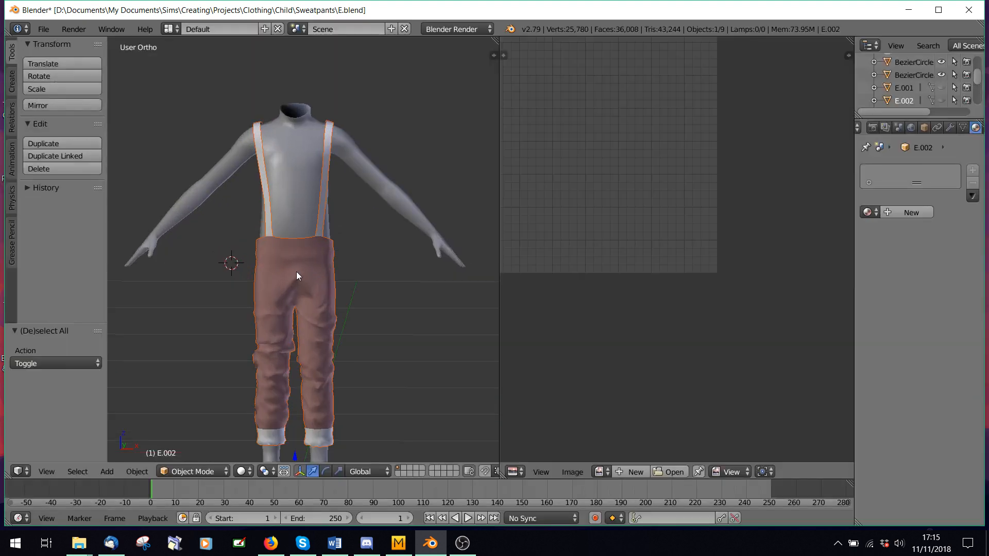
# Move the imported sweatpants -0.459 along X beside the body and unhide the sweatpants E.002 on the body
pyautogui.scroll(-4, 298, 265)
pyautogui.moveTo(337, 360); pyautogui.dragTo(256, 365)
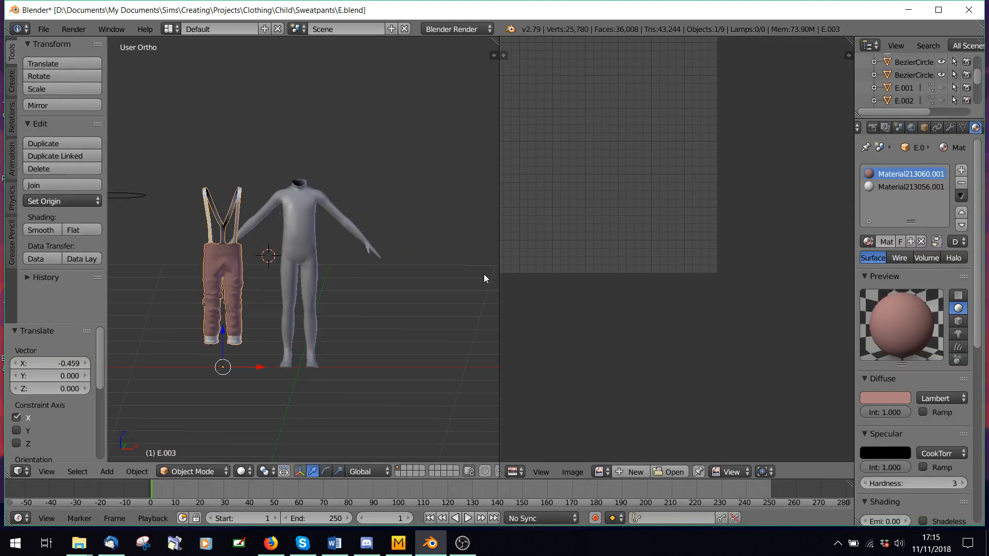
pyautogui.click(942, 100)
pyautogui.scroll(3, 352, 312)
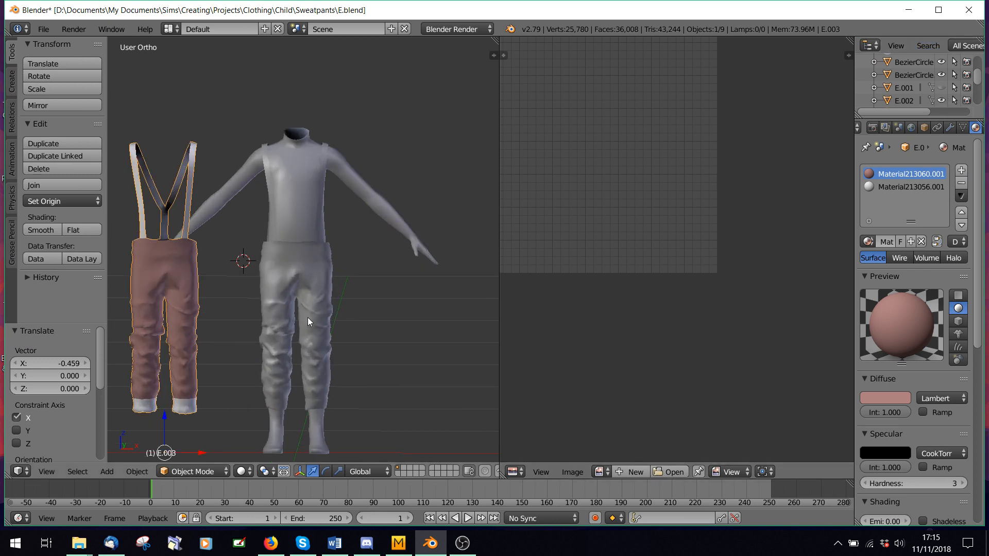
pyautogui.keyDown('shift'); pyautogui.moveTo(321, 346); pyautogui.dragTo(386, 265, button='middle'); pyautogui.keyUp('shift')
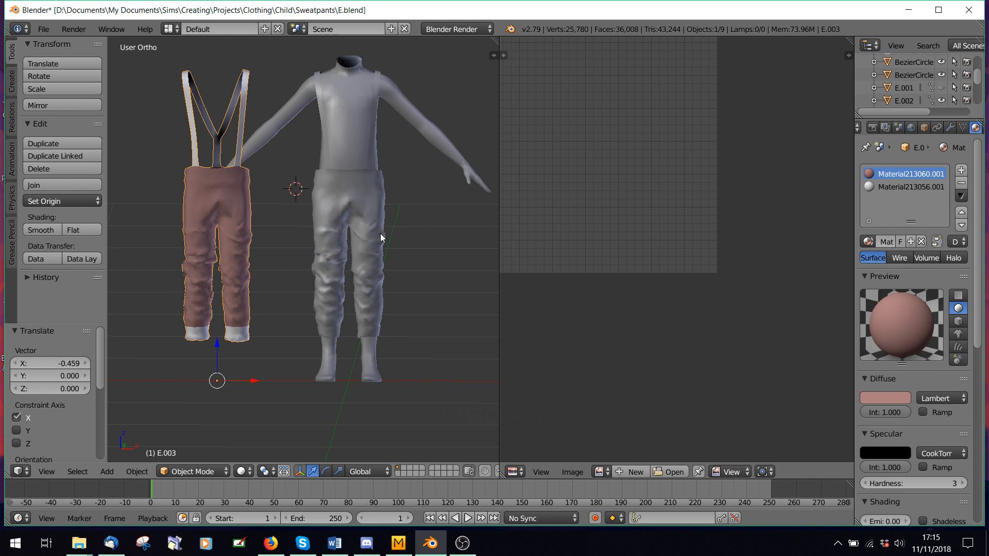
# Delete the imported copy of the sweatpants beside the body
pyautogui.press('Delete')
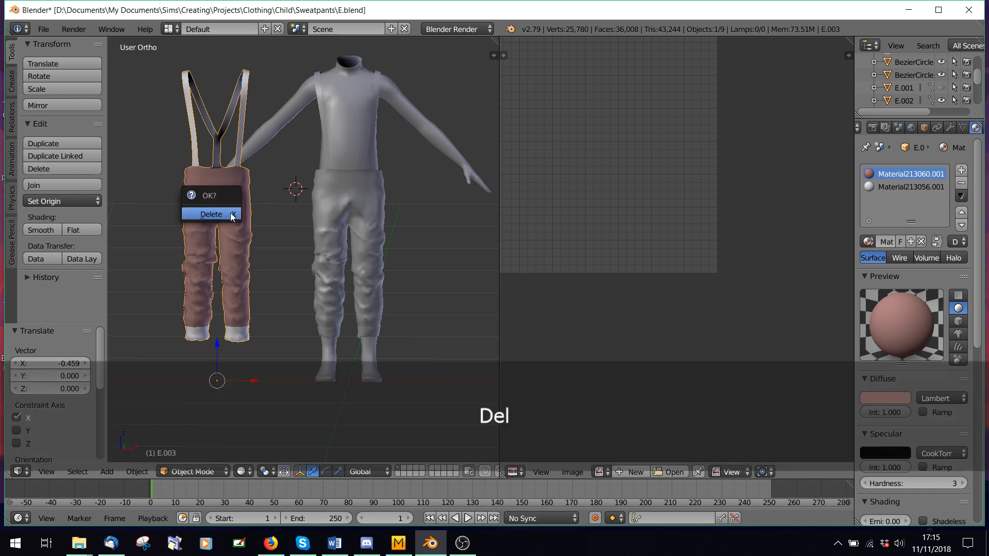
pyautogui.click(230, 212)
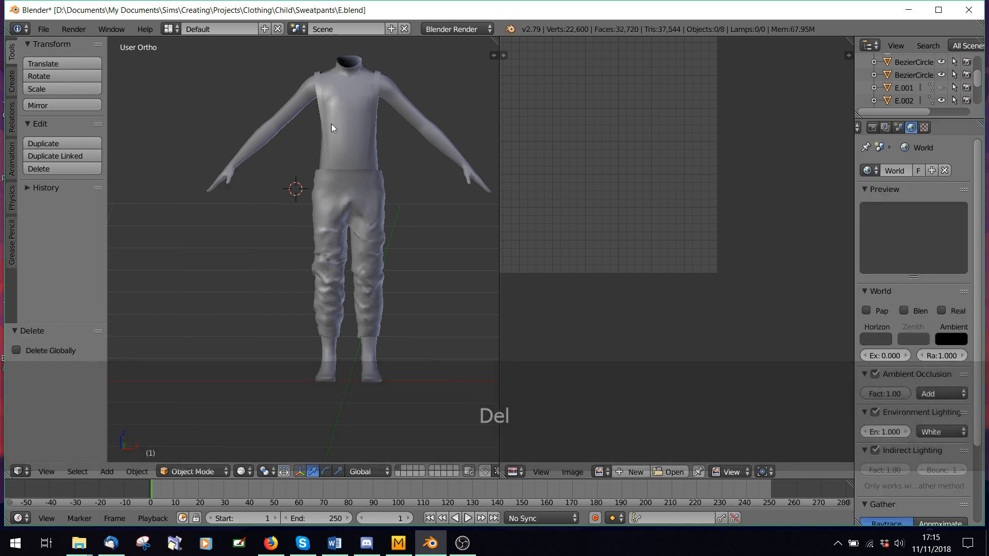
pyautogui.click(43, 29)
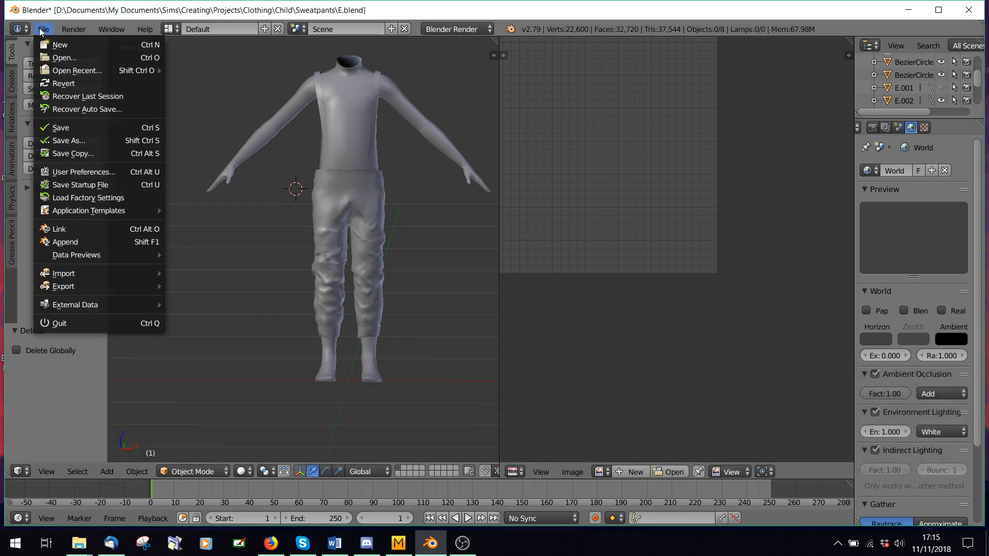
pyautogui.moveTo(422, 193); pyautogui.dragTo(397, 198, button='middle')
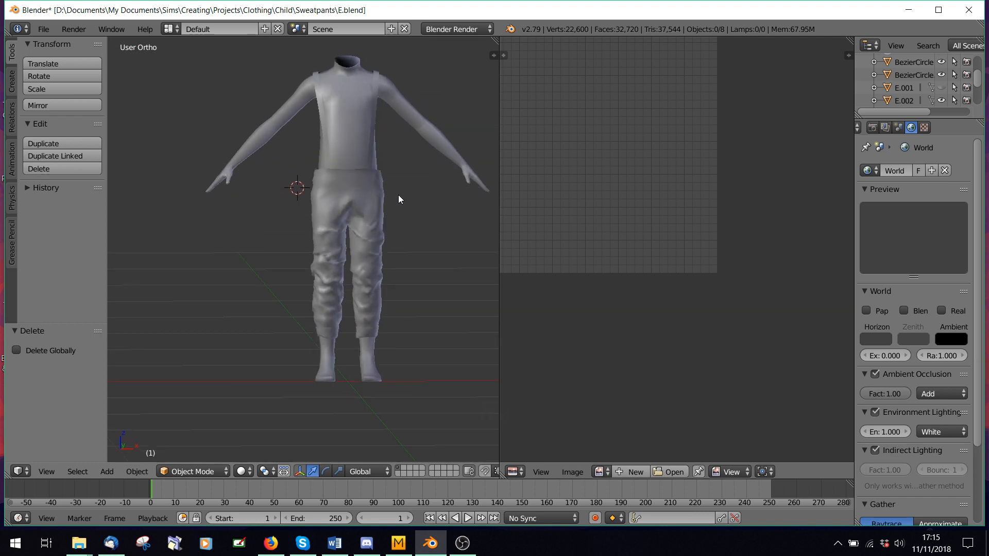
# Fit the whole UV grid in view and widen the UV editor, keeping the figure centred in the 3D view
pyautogui.press('Home')
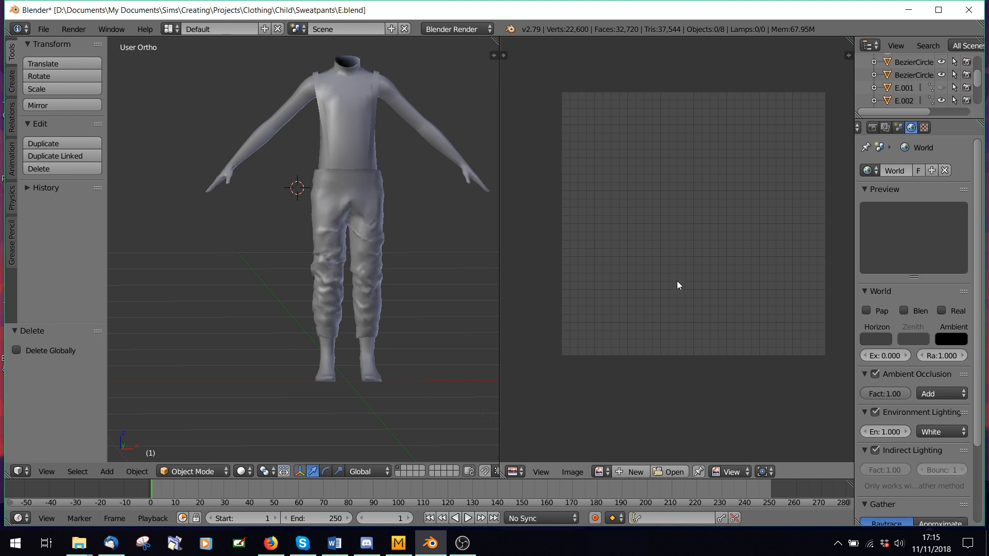
pyautogui.moveTo(499, 221); pyautogui.dragTo(414, 225)
pyautogui.moveTo(333, 219); pyautogui.dragTo(300, 228, button='middle')
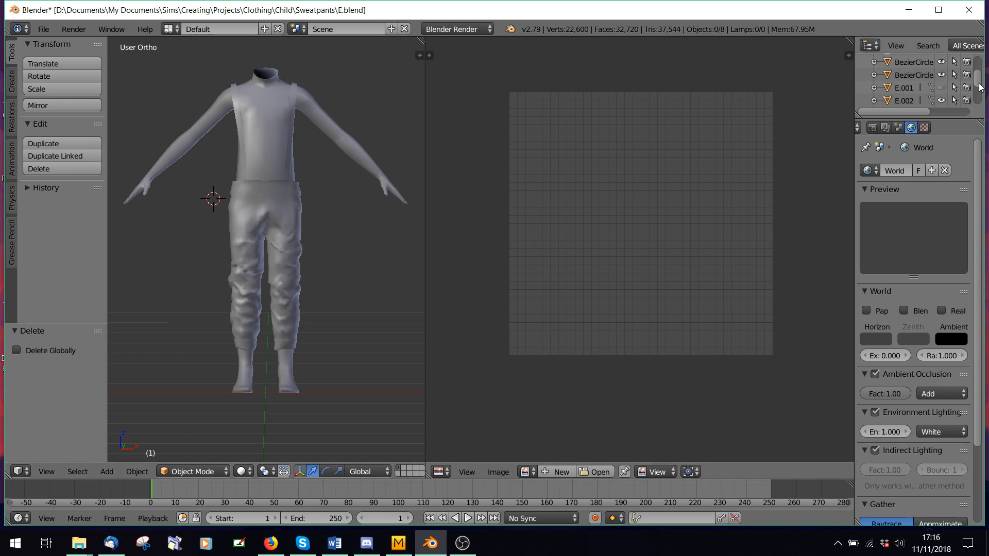
pyautogui.moveTo(978, 82); pyautogui.dragTo(979, 66)
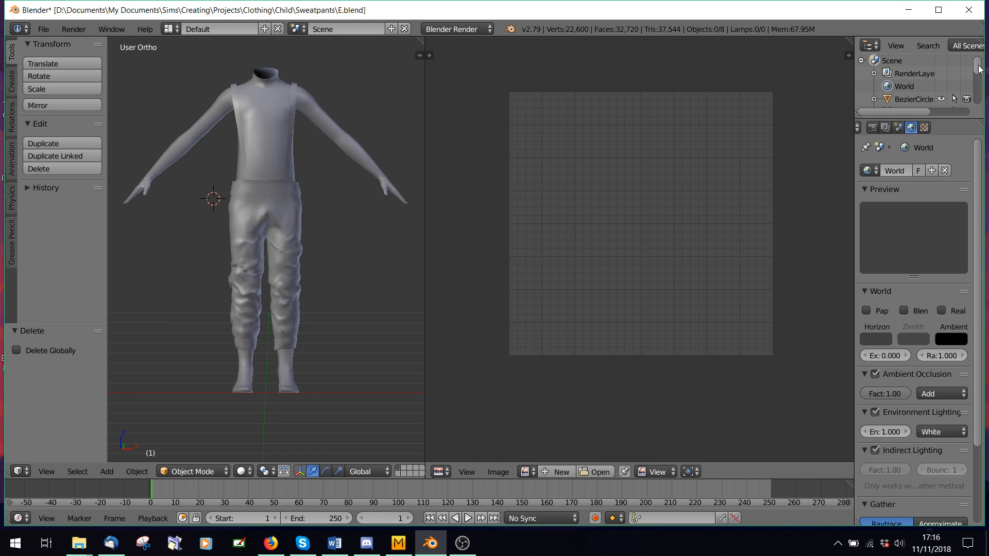
# Put the sweatpants E.002 in Edit Mode, select the whole mesh and examine all its UV islands
pyautogui.rightClick(282, 277)
pyautogui.click(199, 471)
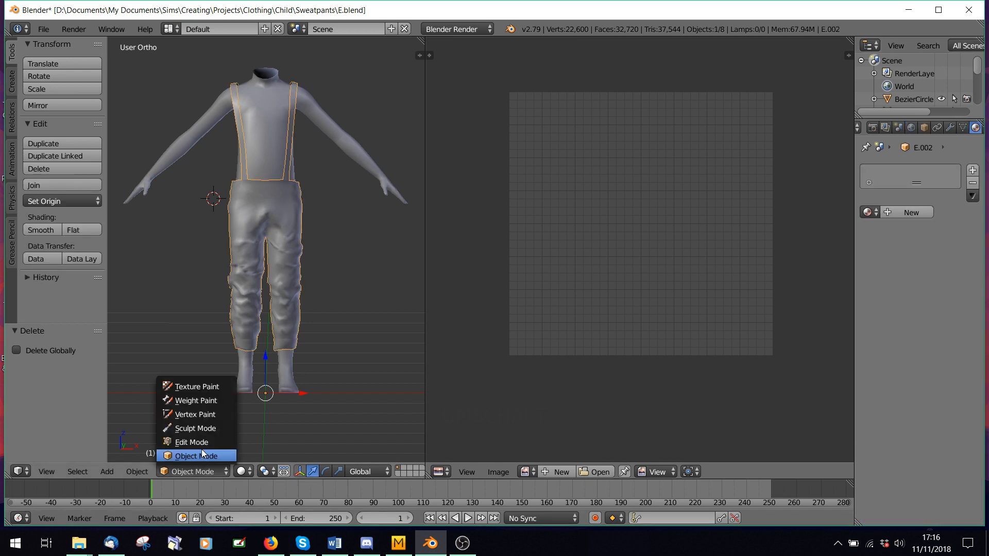
pyautogui.click(200, 439)
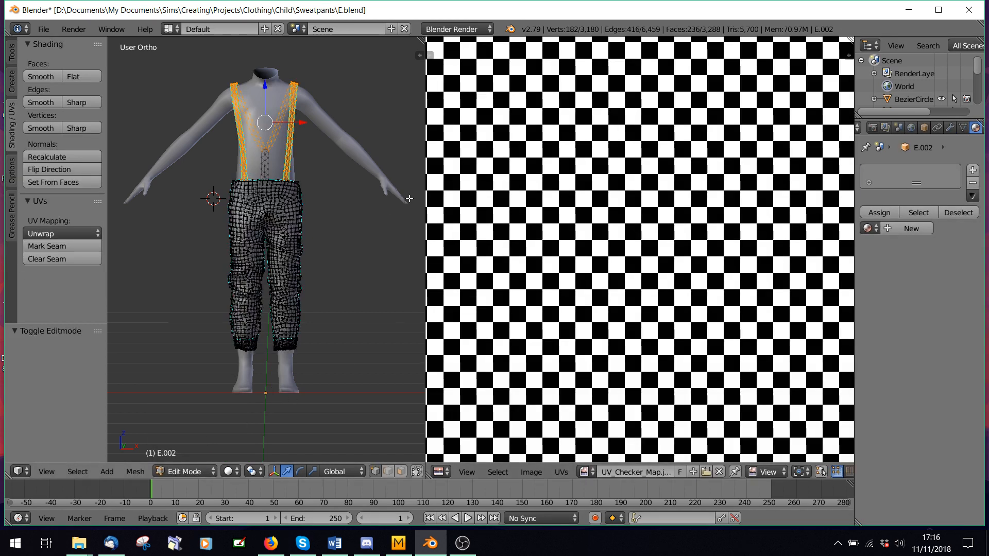
pyautogui.press('a')
pyautogui.press('a')
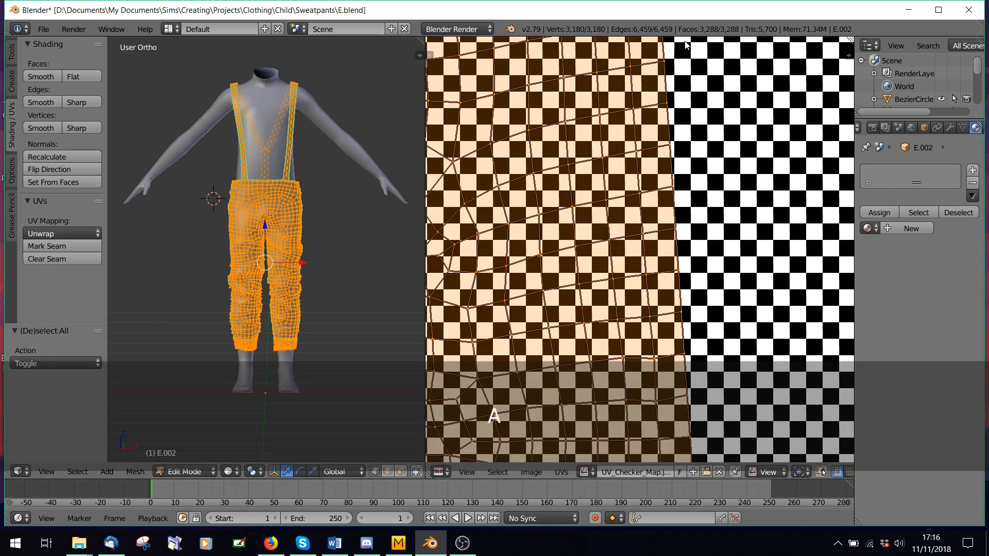
pyautogui.scroll(-6, 614, 60)
pyautogui.scroll(-1, 615, 56)
pyautogui.moveTo(582, 58); pyautogui.dragTo(579, 258, button='middle')
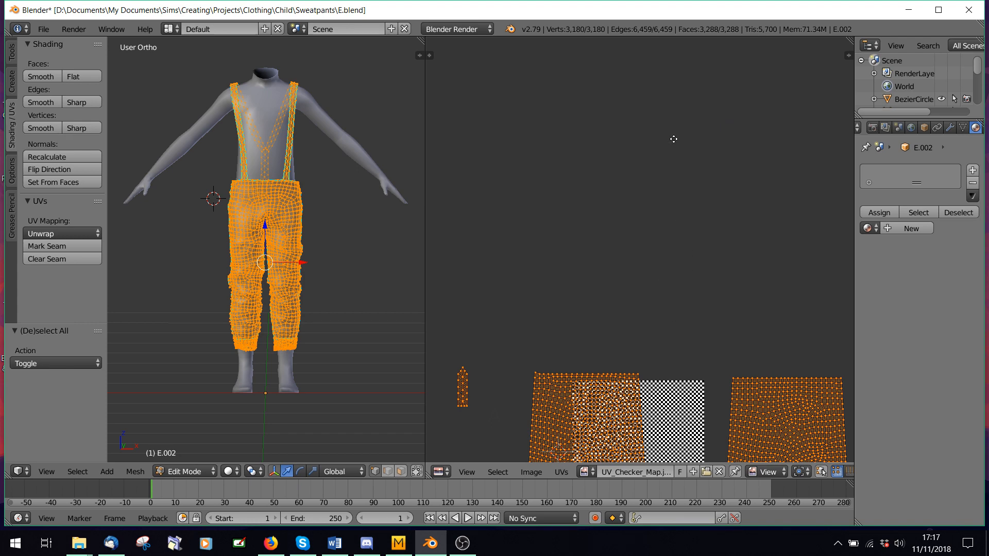
pyautogui.scroll(-4, 650, 245)
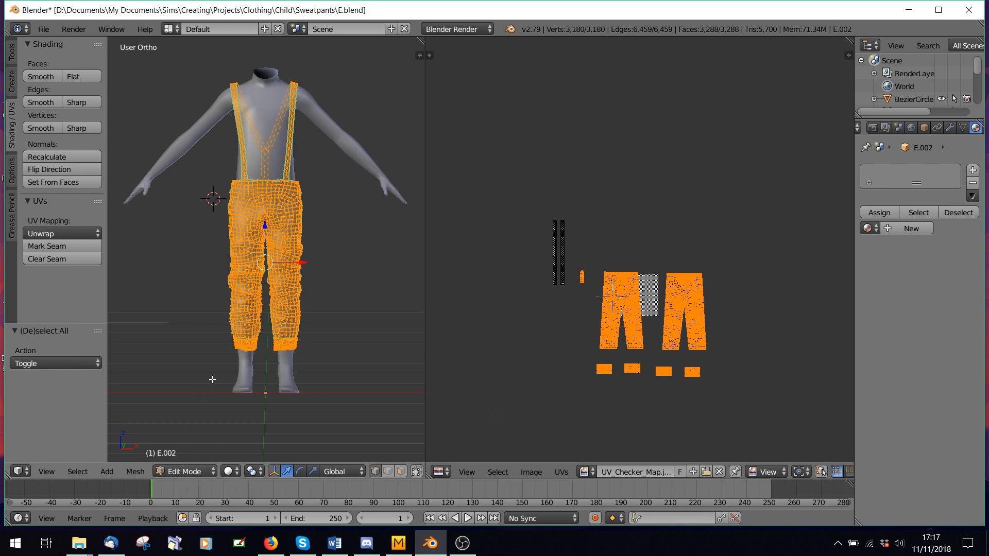
# Return the sweatpants to Object Mode and put the body Regroup00.001 in Edit Mode
pyautogui.click(184, 472)
pyautogui.click(185, 454)
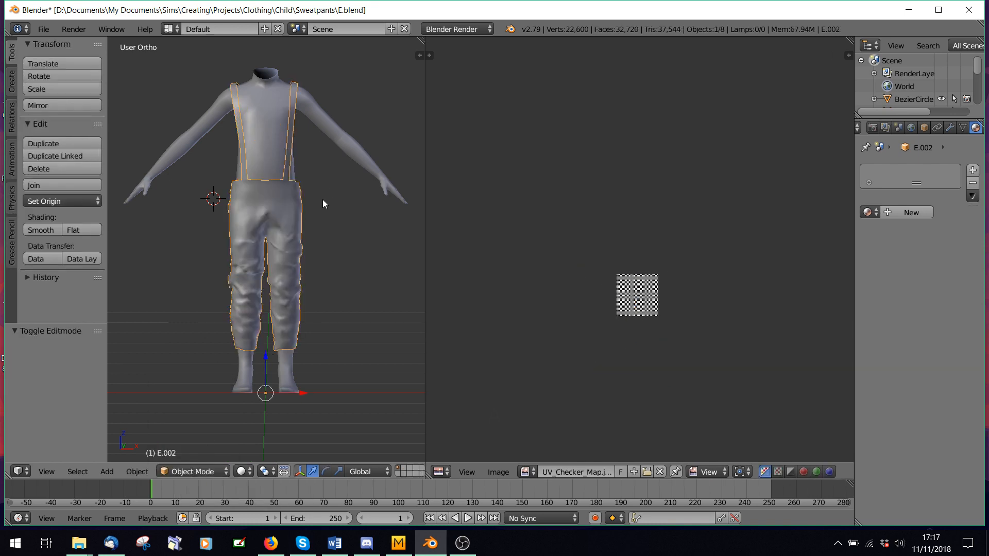
pyautogui.moveTo(323, 203)
pyautogui.mouseDown(button='middle')
pyautogui.moveTo(141, 204)
pyautogui.moveTo(227, 214)
pyautogui.moveTo(333, 202)
pyautogui.moveTo(326, 207)
pyautogui.mouseUp(button='middle')
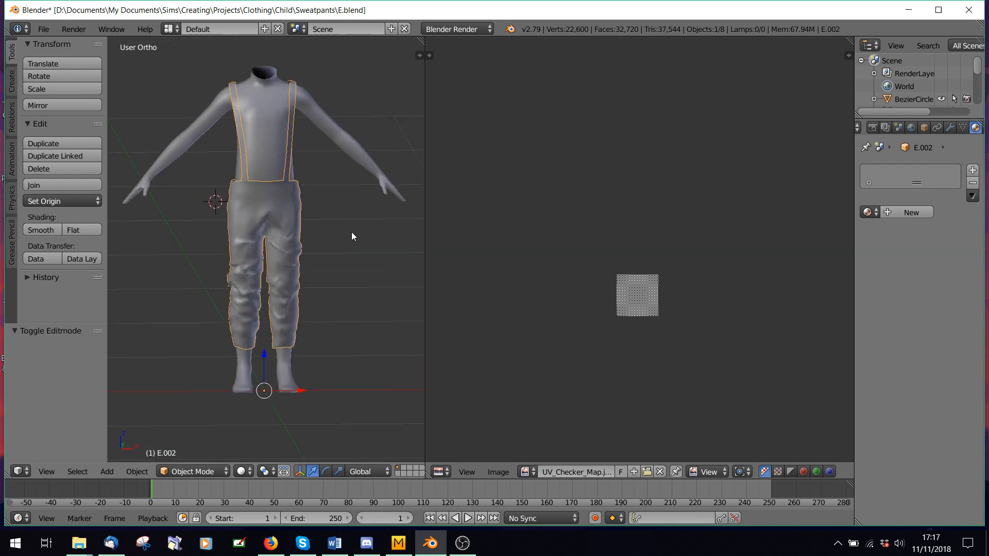
pyautogui.rightClick(262, 115)
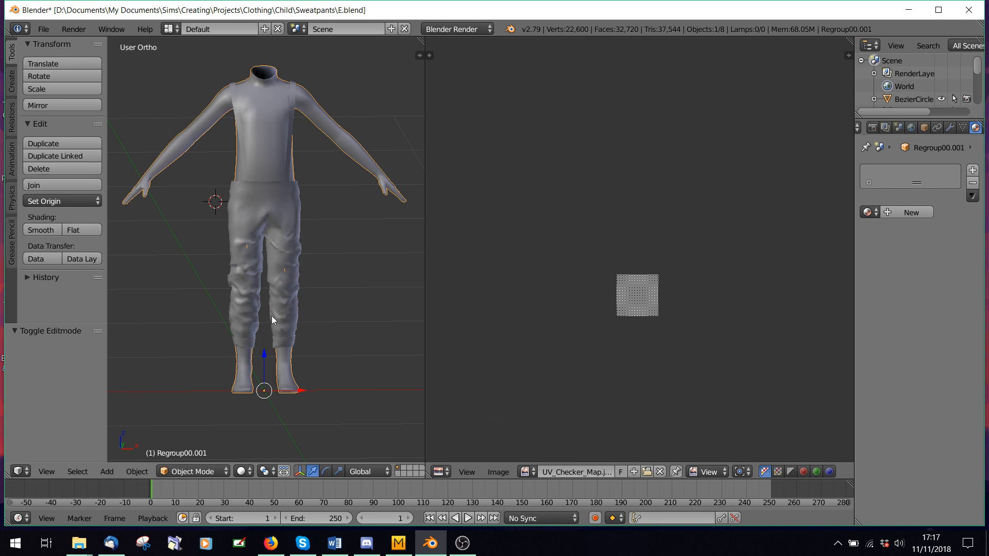
pyautogui.click(190, 472)
pyautogui.click(192, 442)
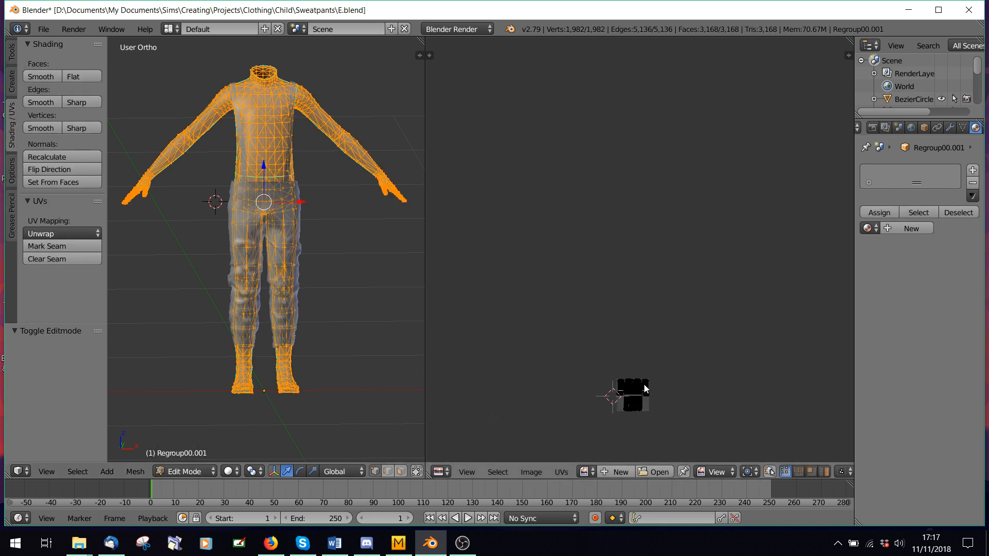
# Create a new blank image with the default settings behind the body's UV layout
pyautogui.scroll(5, 598, 330)
pyautogui.click(531, 472)
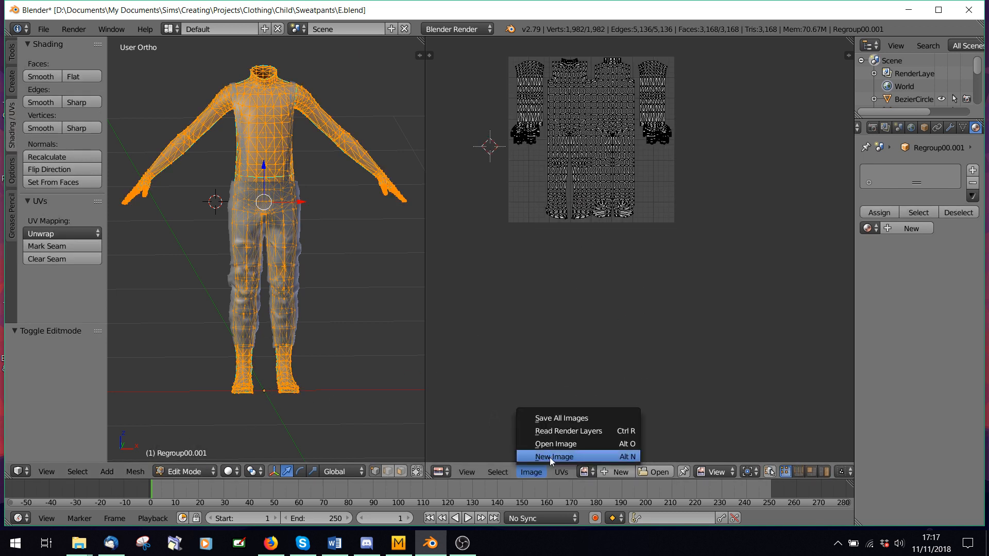
pyautogui.click(550, 457)
pyautogui.click(575, 511)
pyautogui.scroll(-6, 644, 232)
pyautogui.scroll(3, 659, 227)
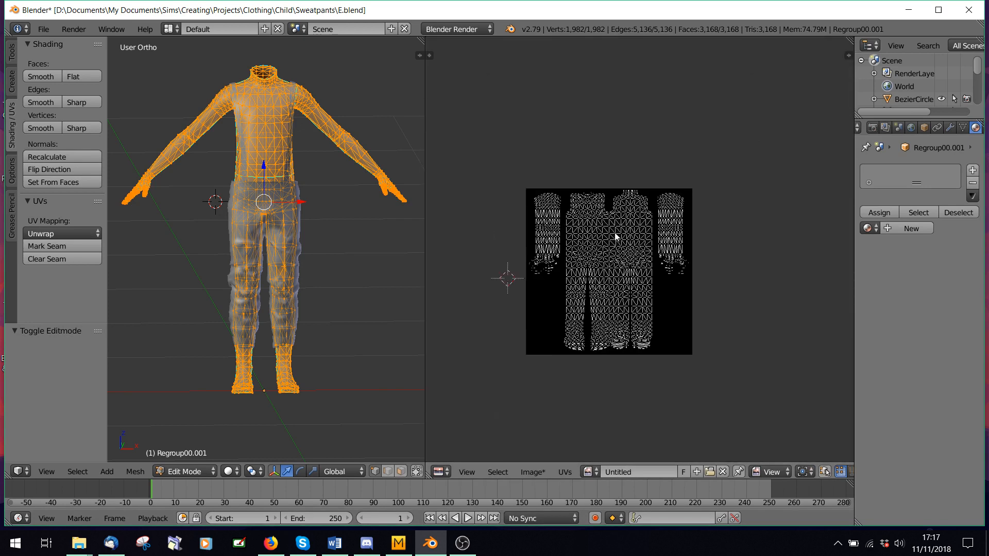
pyautogui.scroll(-5, 922, 81)
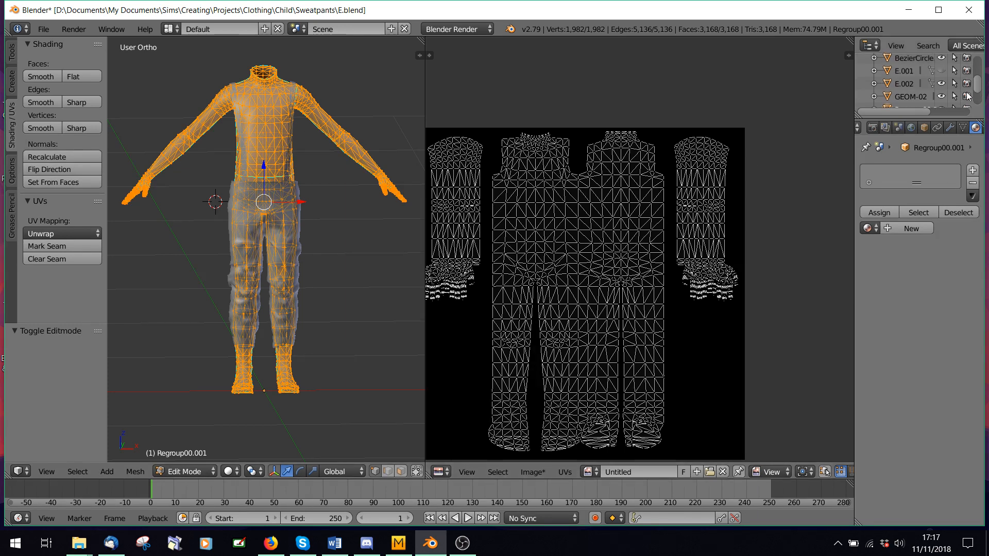
# Exclude the other garments and GEOM-02 from rendering, leaving the body Regroup00.001 and the sweatpants E.002 renderable
pyautogui.click(966, 100)
pyautogui.click(967, 87)
pyautogui.click(967, 74)
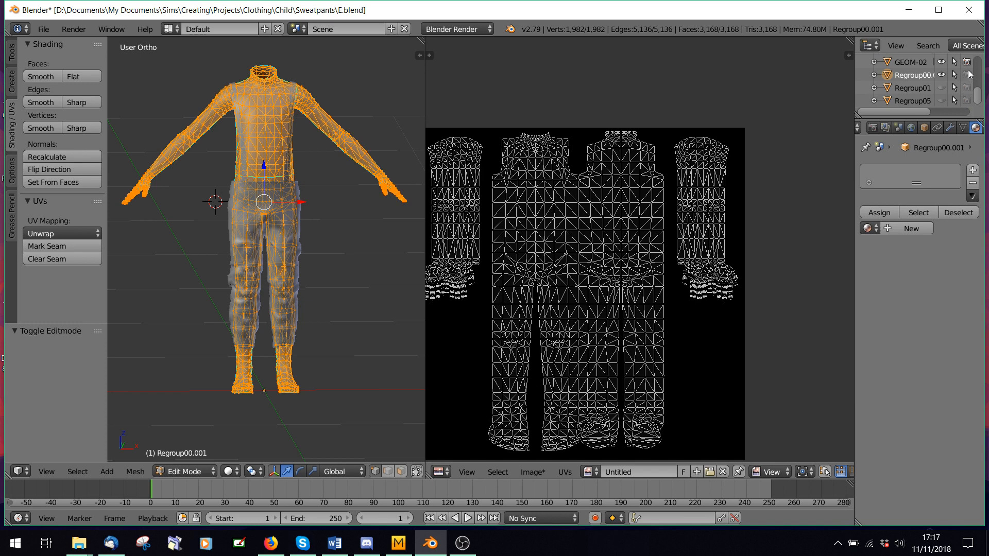
pyautogui.click(968, 60)
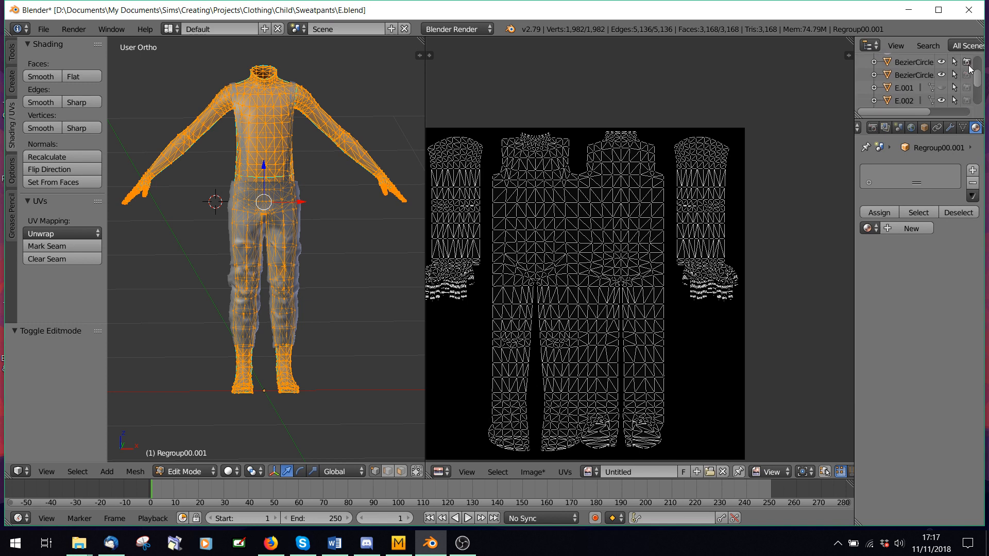
pyautogui.scroll(5, 971, 92)
pyautogui.scroll(-5, 971, 91)
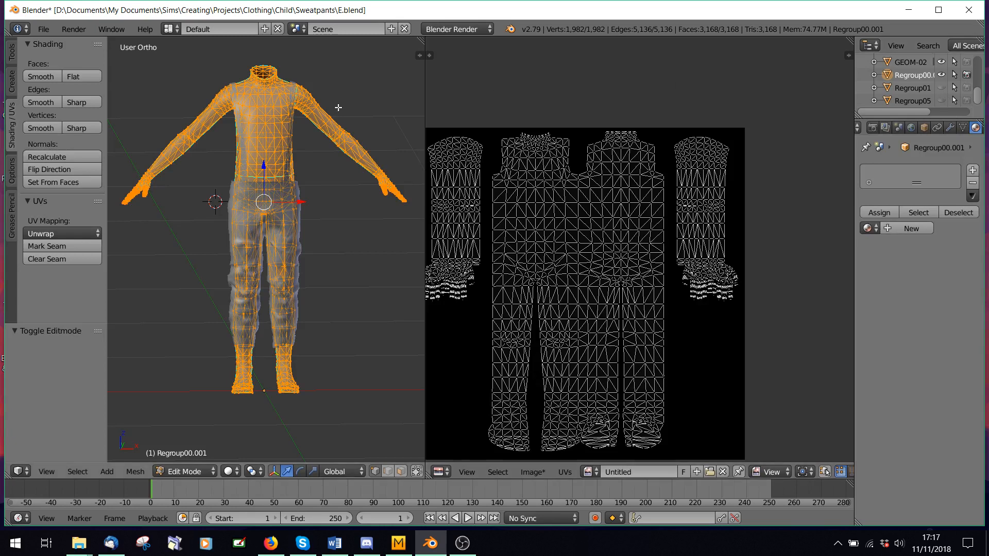
pyautogui.scroll(1, 954, 101)
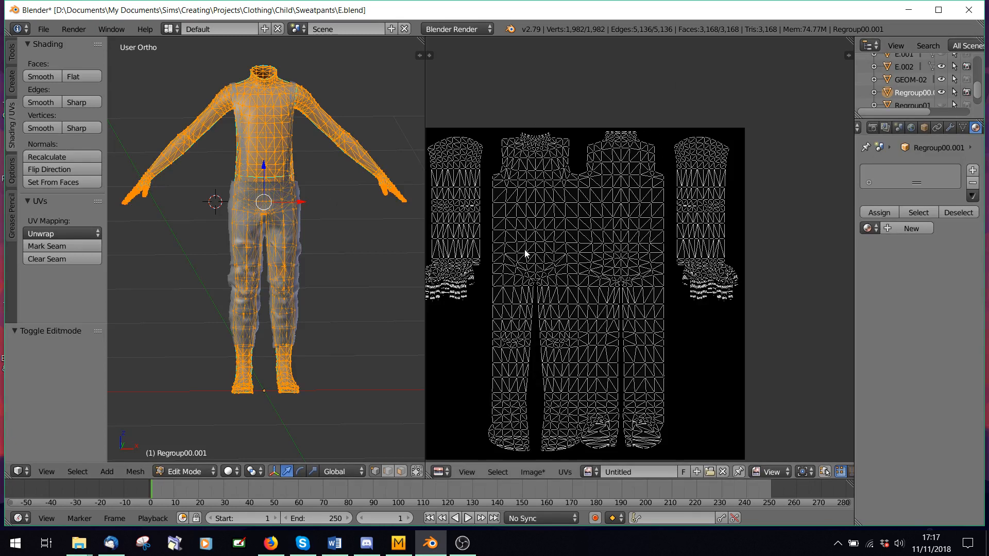
# Check the world lighting settings and set the render bake mode to Ambient Occlusion
pyautogui.scroll(-2, 529, 248)
pyautogui.moveTo(567, 229); pyautogui.dragTo(587, 208, button='middle')
pyautogui.scroll(2, 587, 209)
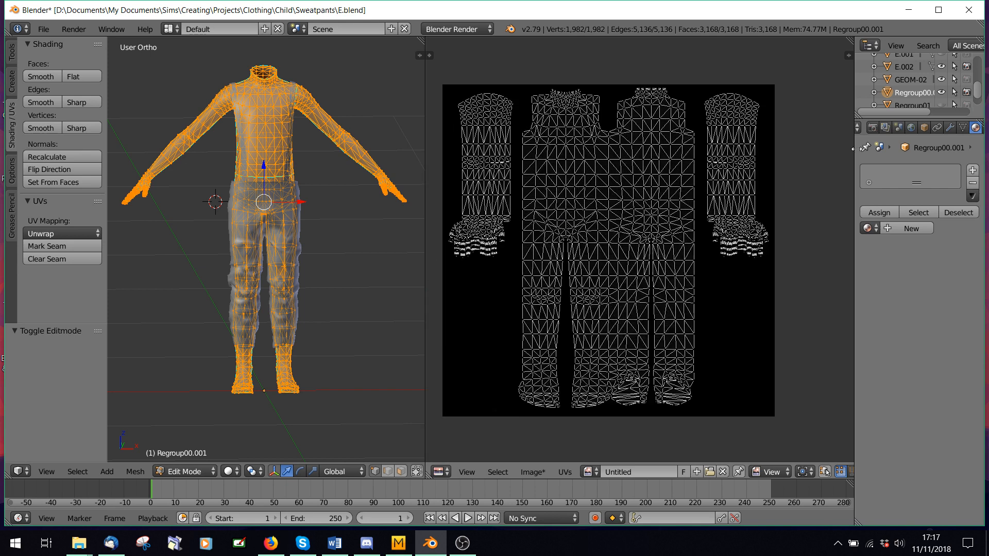
pyautogui.click(912, 128)
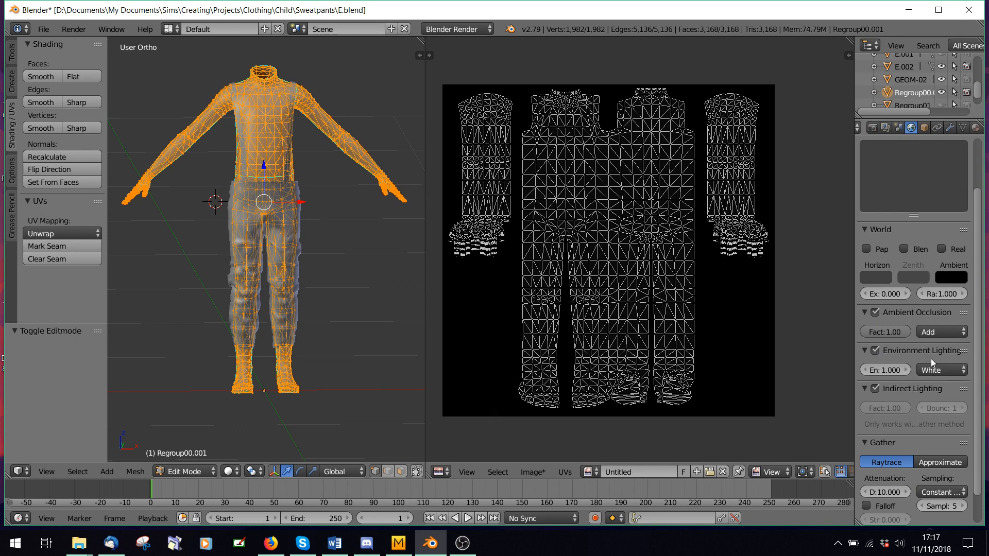
pyautogui.scroll(-2, 940, 398)
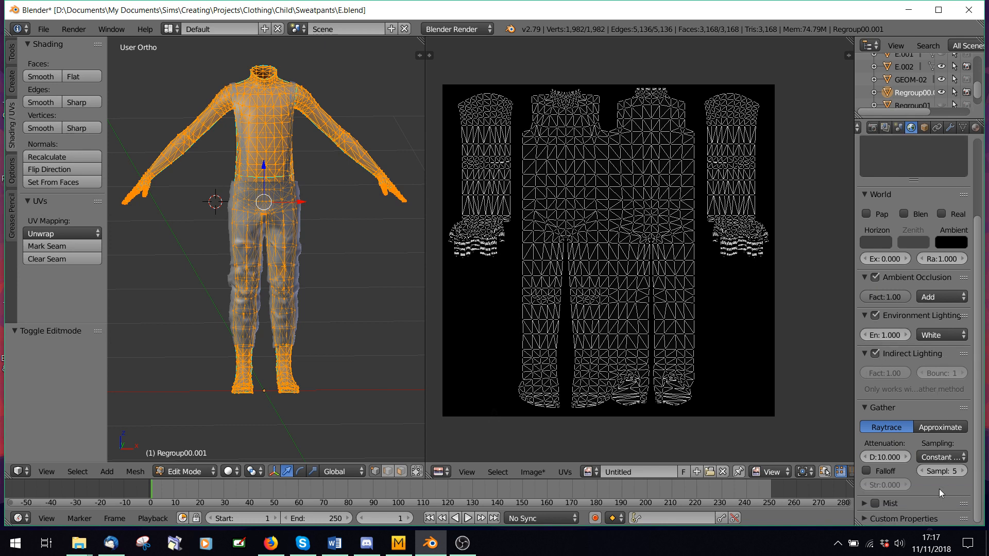
pyautogui.click(872, 132)
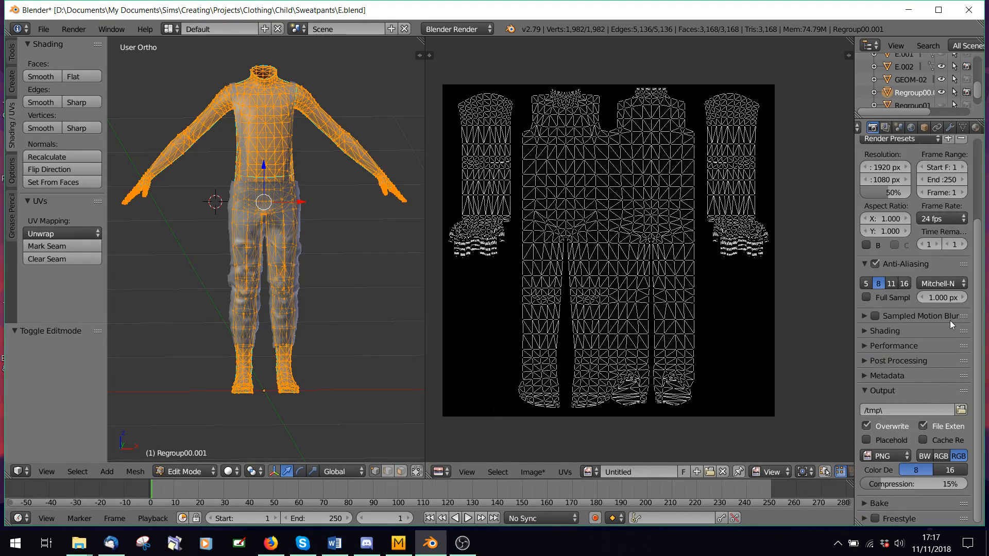
pyautogui.scroll(-4, 910, 397)
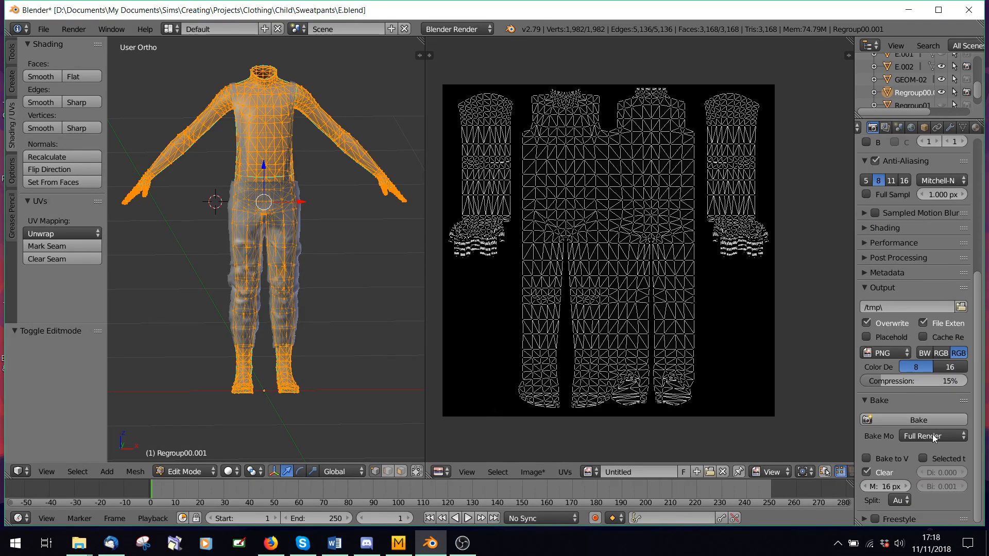
pyautogui.click(933, 435)
pyautogui.click(917, 409)
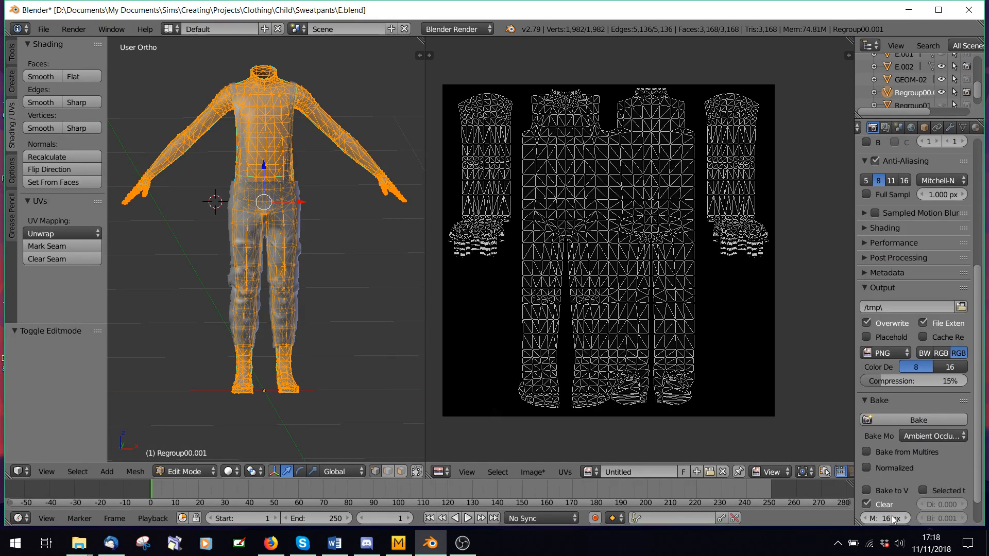
# Set the bake margin to 2 px and bake the ambient occlusion onto the body's new image
pyautogui.click(892, 515)
pyautogui.write('2')
pyautogui.click(948, 483)
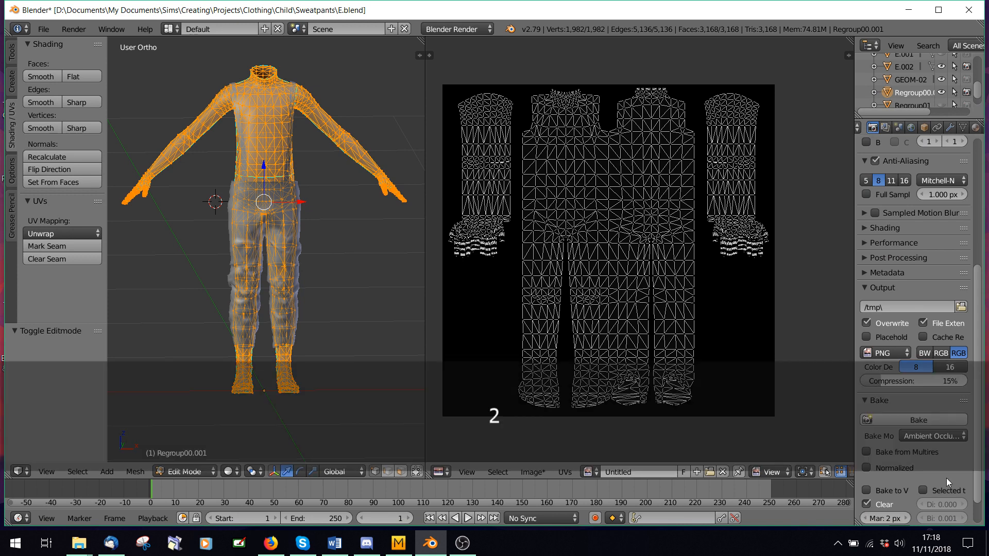
pyautogui.click(918, 421)
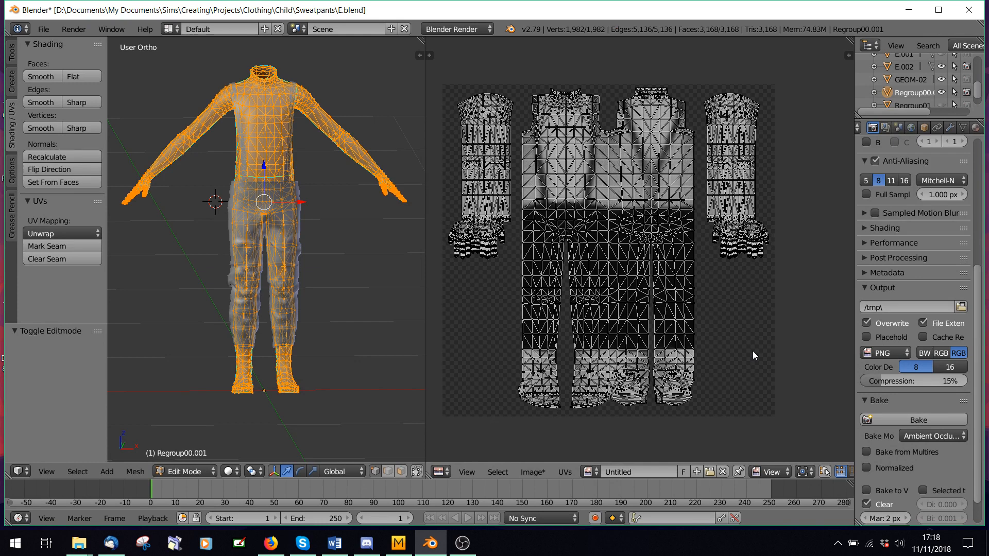
# Return the body to Object Mode and put the sweatpants E.002 in Edit Mode with all UV islands in view
pyautogui.click(193, 471)
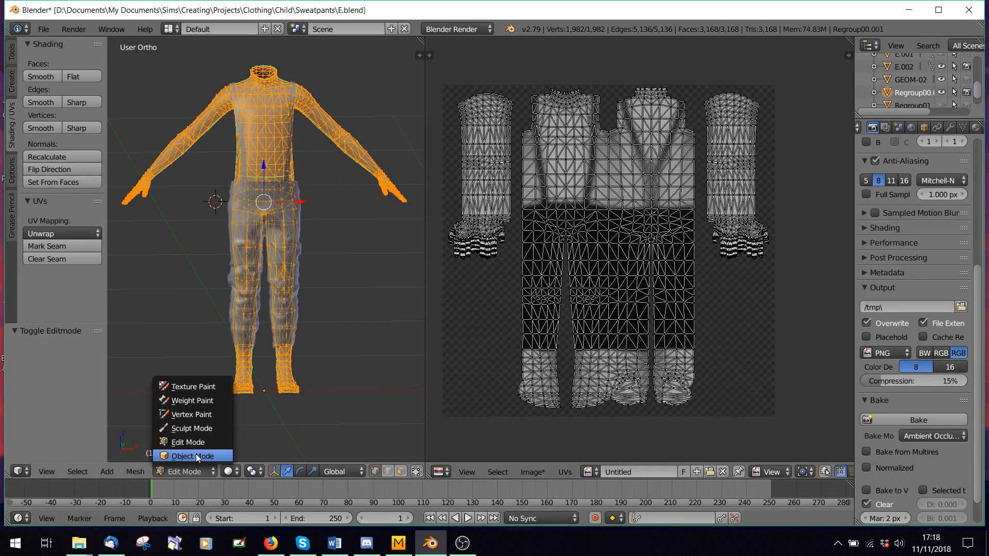
pyautogui.click(196, 456)
pyautogui.rightClick(288, 201)
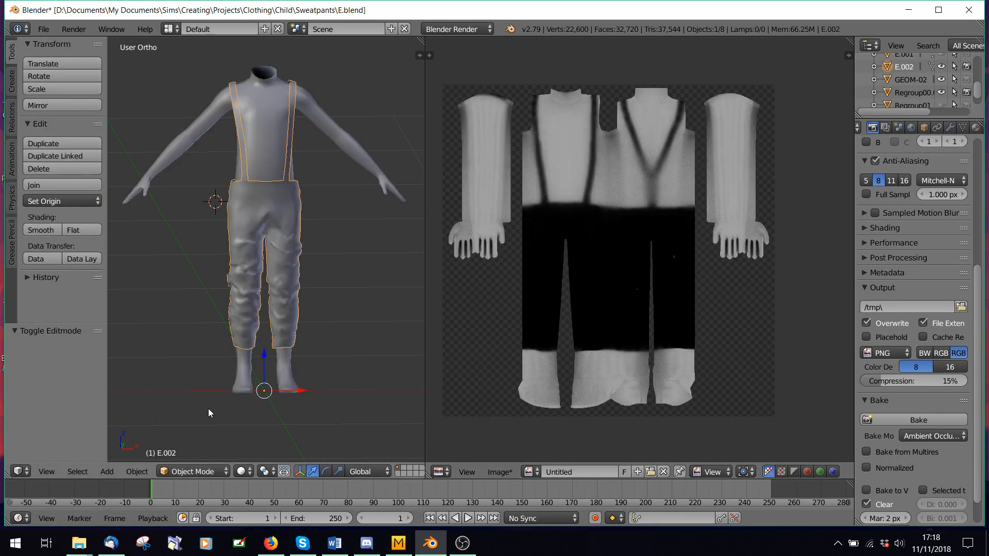
pyautogui.click(194, 471)
pyautogui.click(201, 441)
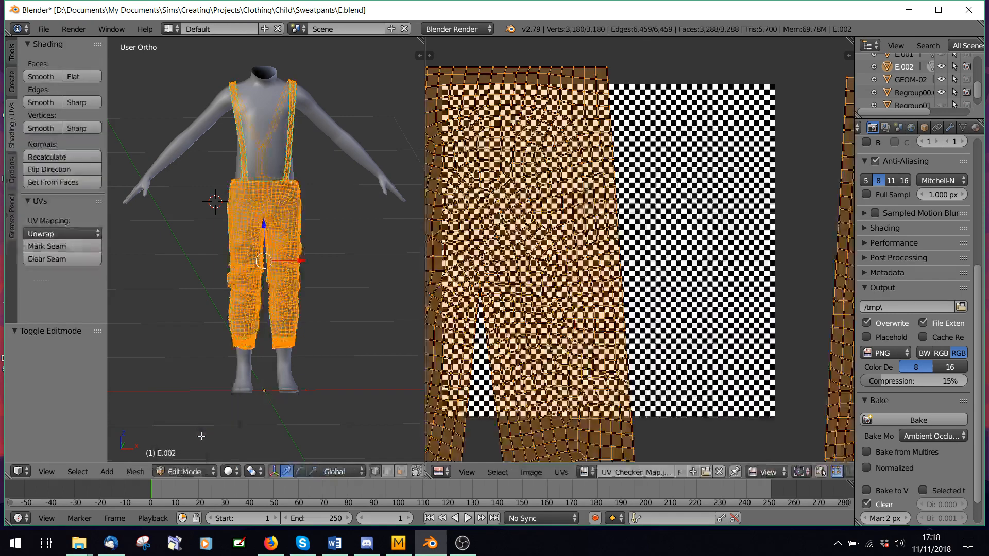
pyautogui.scroll(-3, 662, 314)
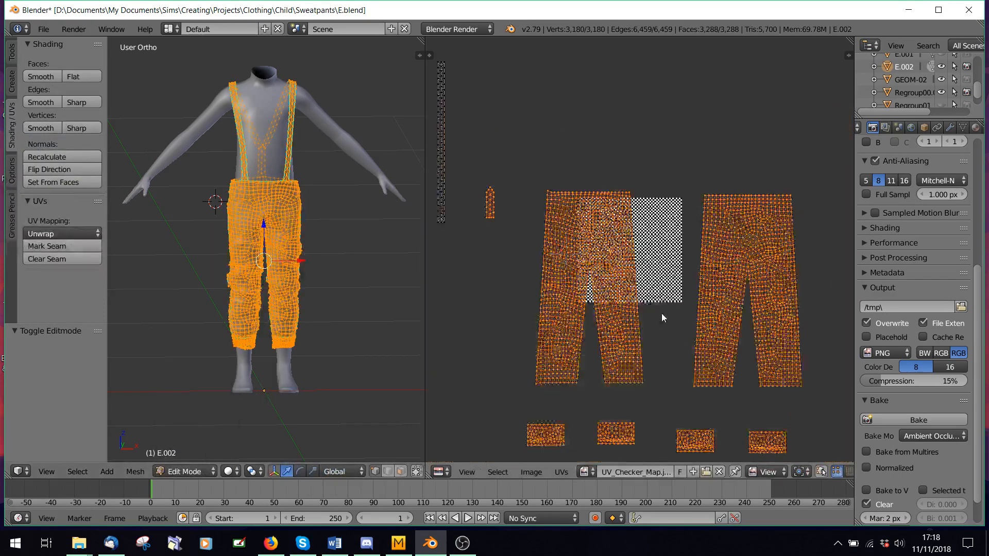
# Display the baked Untitled image behind the UVs and scale all the sweatpants' islands to about 0.201
pyautogui.click(586, 472)
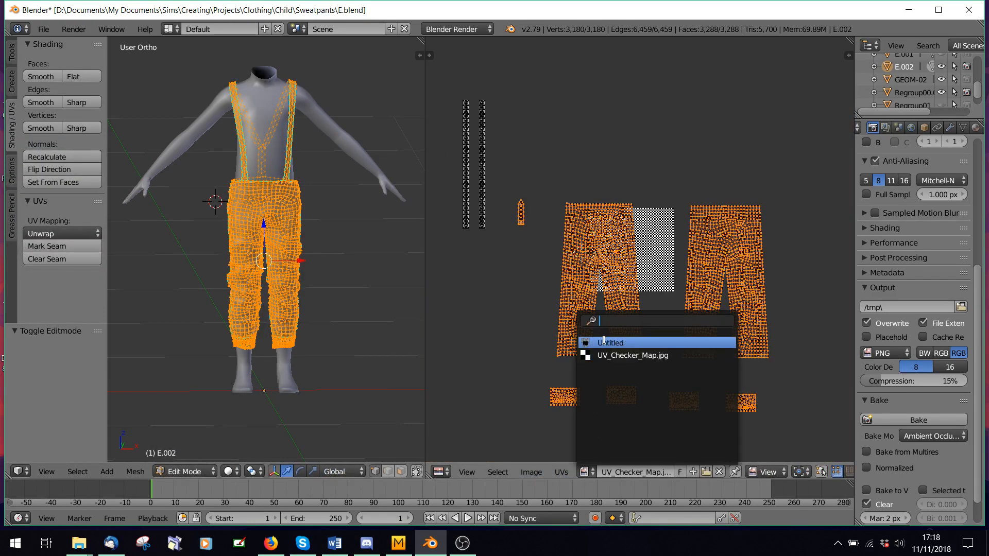
pyautogui.click(604, 343)
pyautogui.scroll(-1, 659, 333)
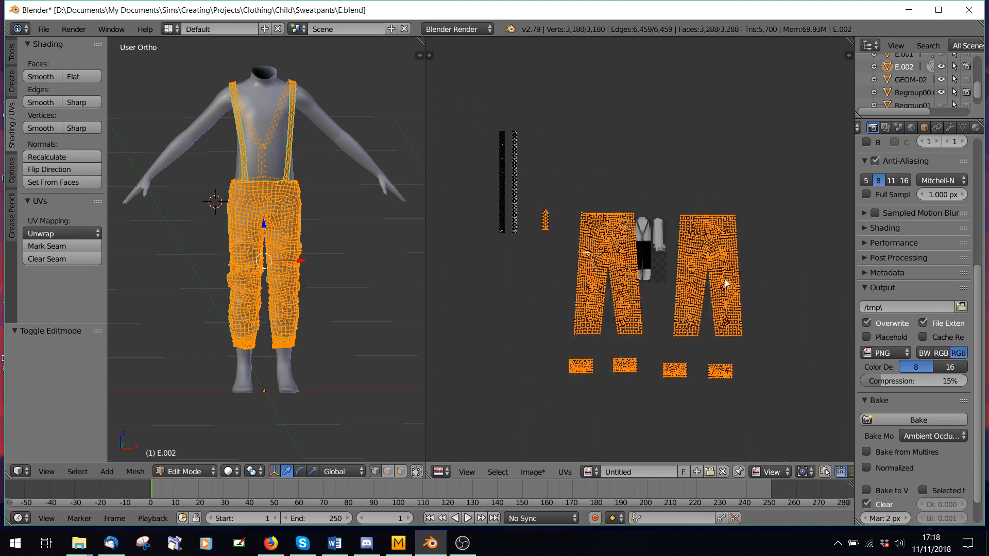
pyautogui.press('a')
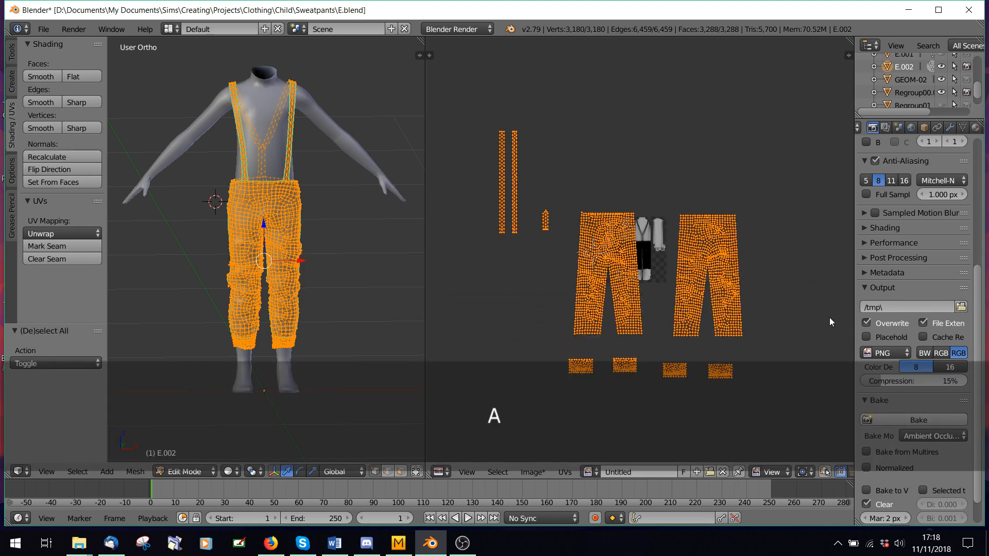
pyautogui.press('s')
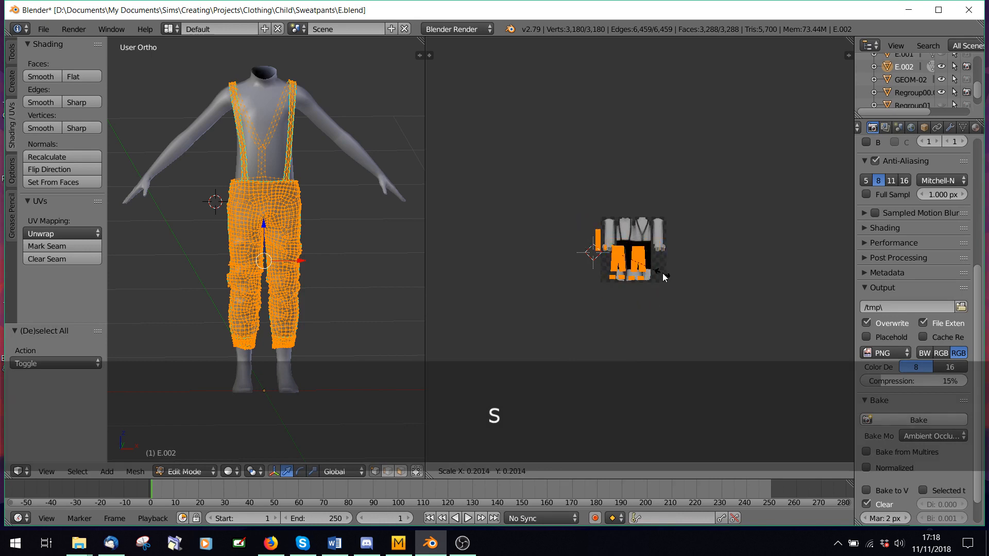
pyautogui.click(663, 273)
pyautogui.scroll(7, 673, 289)
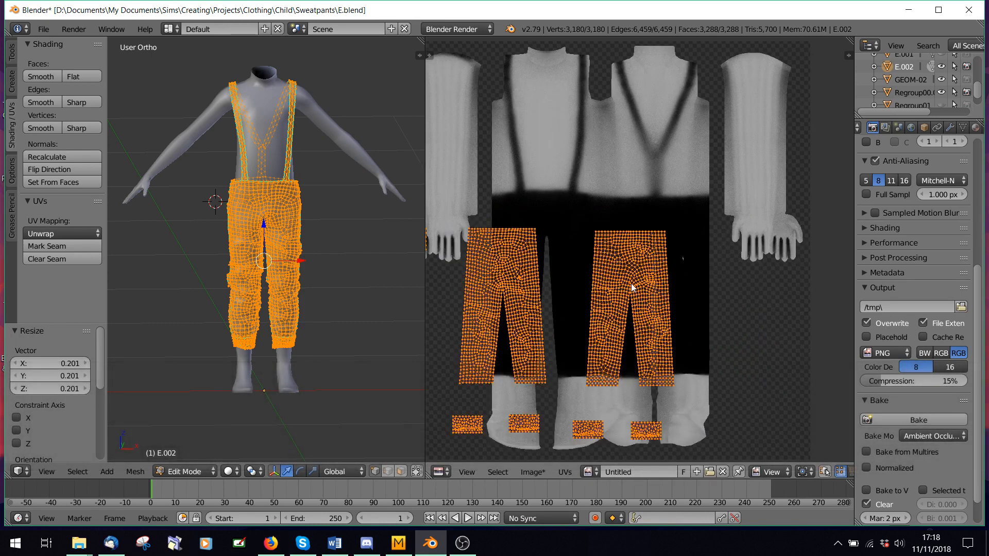
# Move all the sweatpants' UV islands so the trouser pieces lie over the black leg area of the bake
pyautogui.press('g')
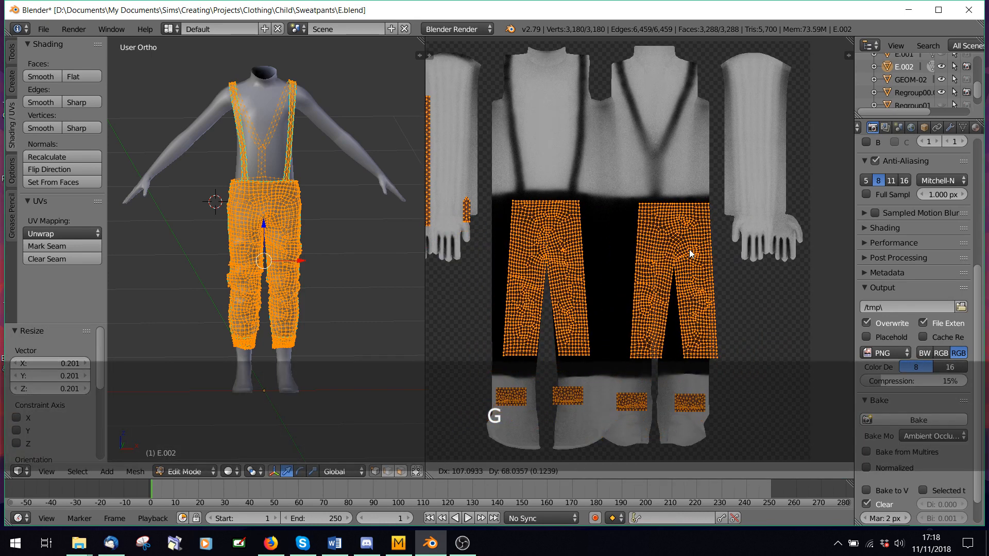
pyautogui.click(692, 254)
pyautogui.press('a')
pyautogui.scroll(-2, 692, 254)
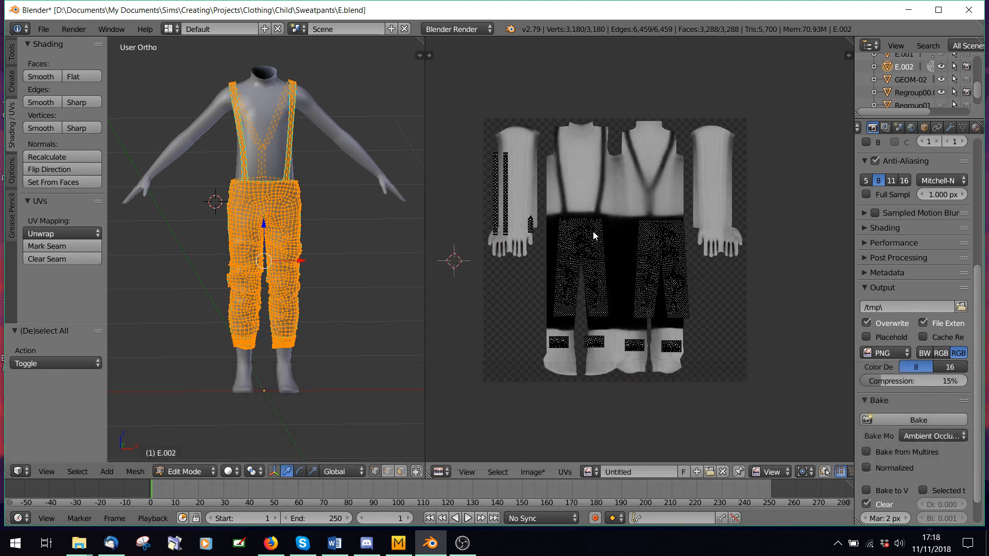
pyautogui.scroll(2, 594, 236)
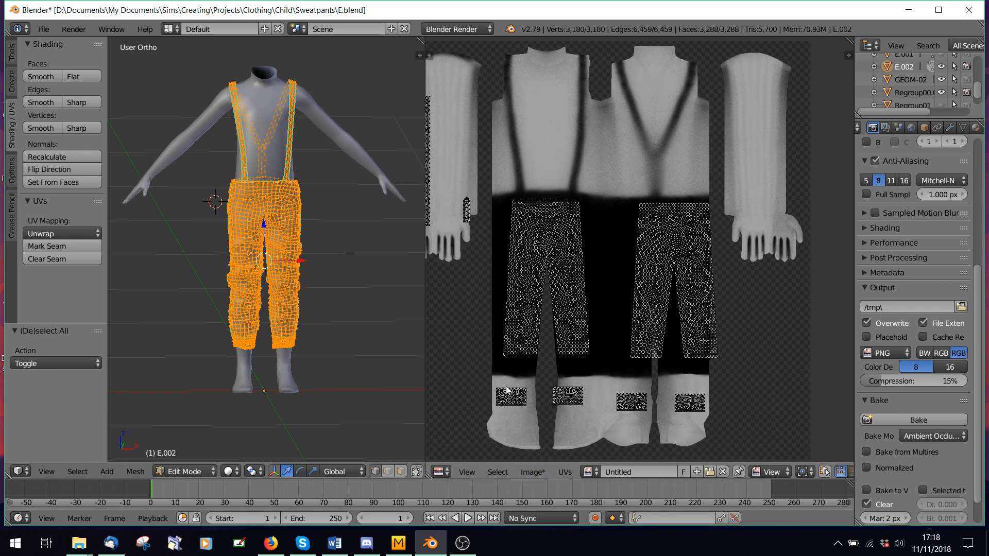
pyautogui.scroll(-3, 538, 325)
pyautogui.press('a')
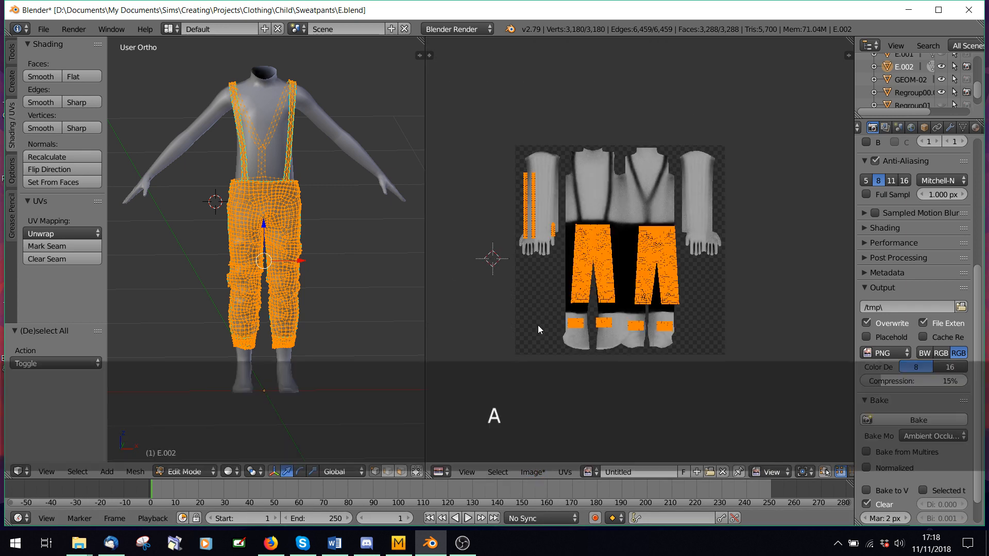
# Load UVclothingtemplatewithbodymapTOT.jpg from the General Images folder as the background behind the sweatpants' UVs
pyautogui.click(534, 473)
pyautogui.click(539, 447)
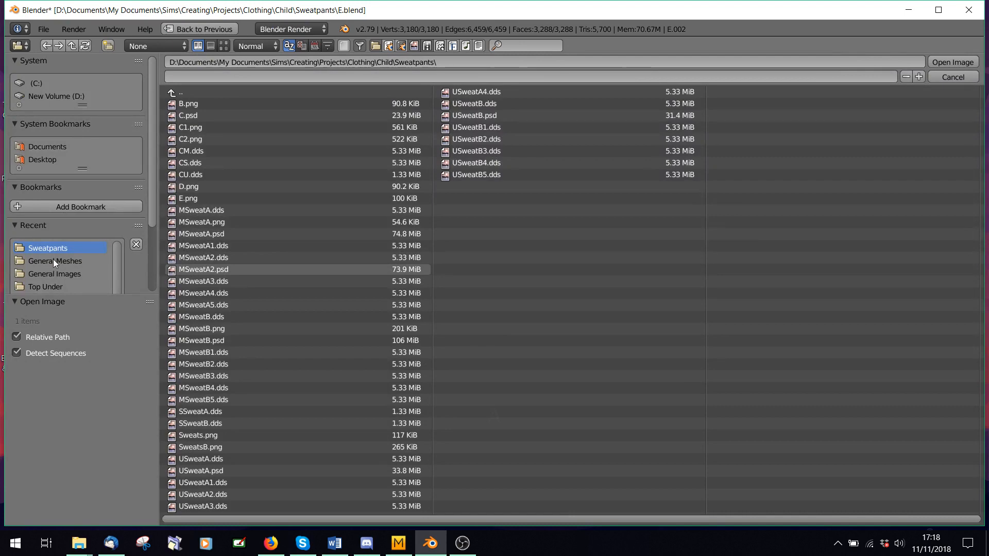
pyautogui.click(64, 274)
pyautogui.doubleClick(260, 492)
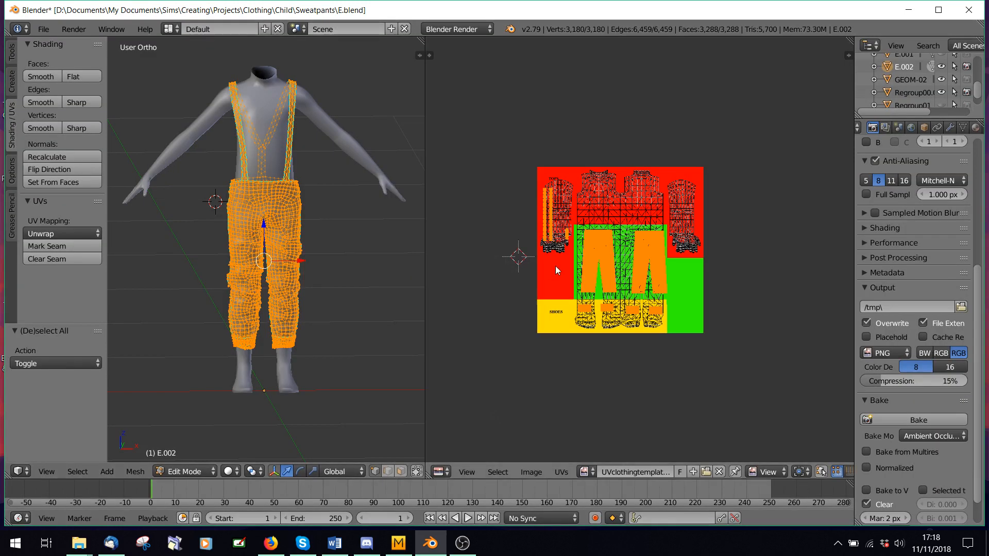
pyautogui.scroll(4, 556, 266)
pyautogui.scroll(-1, 535, 273)
pyautogui.moveTo(532, 203); pyautogui.dragTo(578, 213, button='middle')
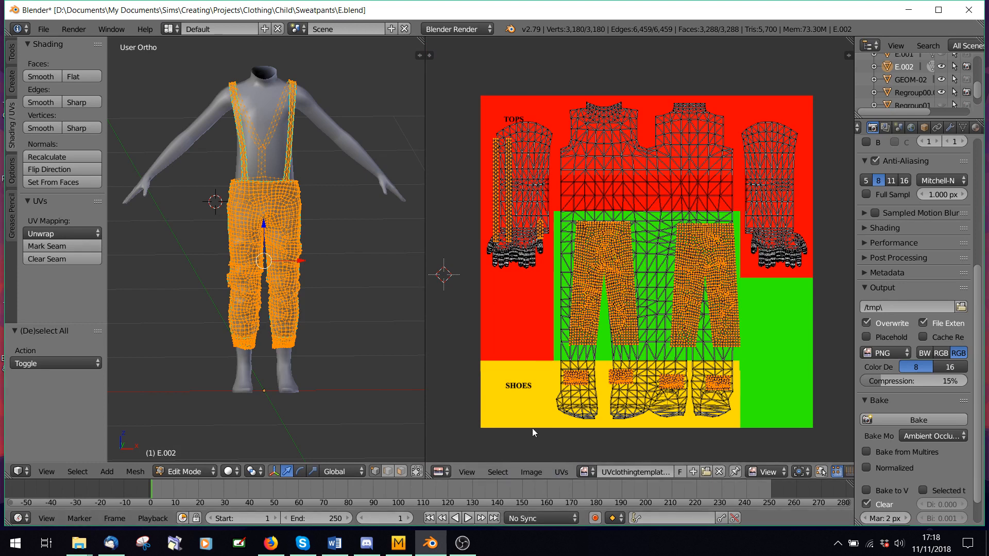
# Load amUV.png from the General Images folder behind the sweatpants' UVs
pyautogui.click(533, 472)
pyautogui.click(558, 443)
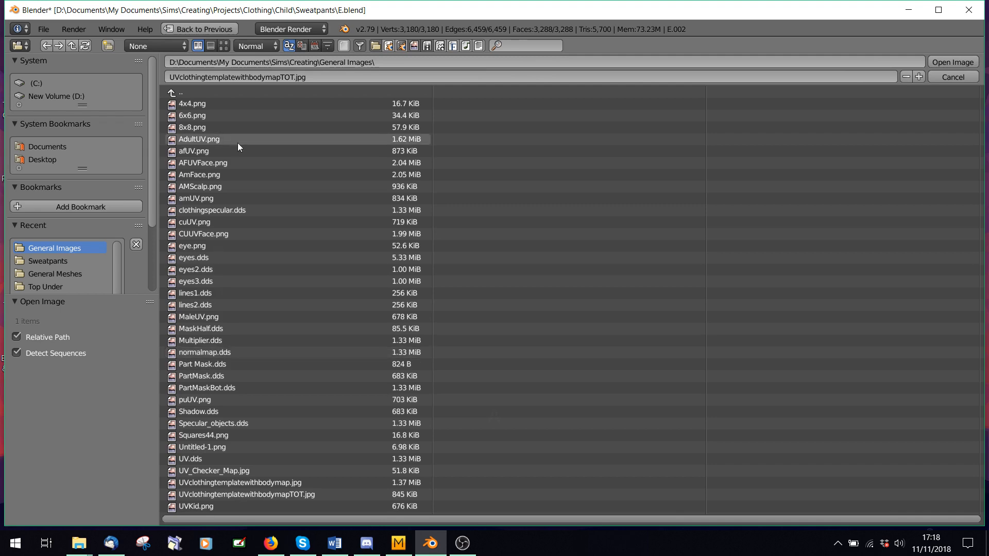
pyautogui.click(199, 198)
pyautogui.doubleClick(199, 199)
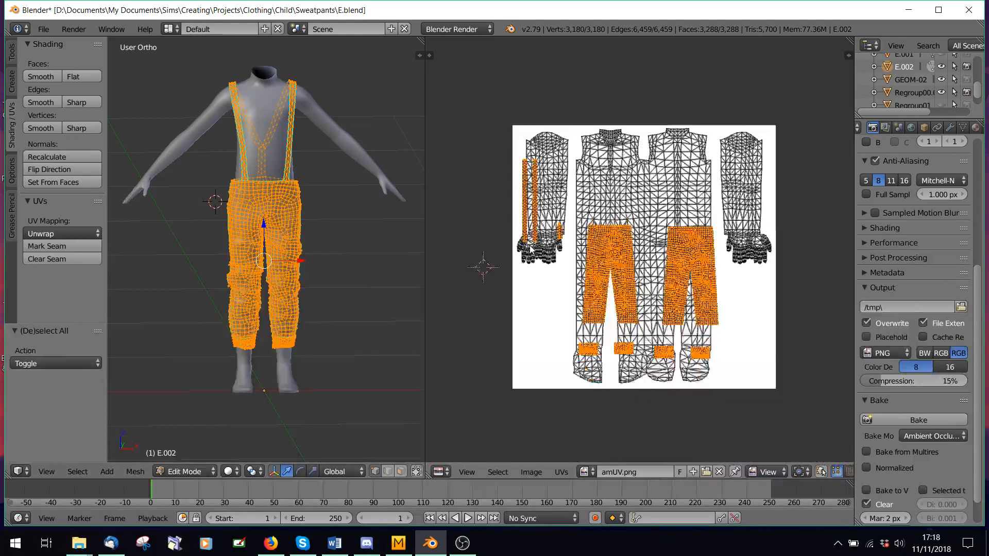
# Load UVclothingtemplatewithbodymap.jpg from the General Images folder behind the sweatpants' UVs
pyautogui.click(531, 472)
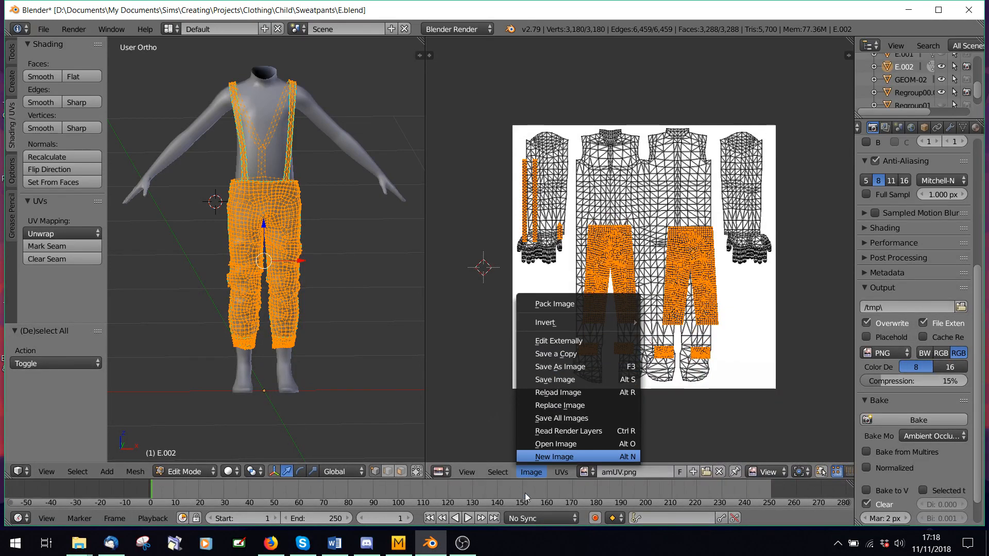
pyautogui.click(555, 444)
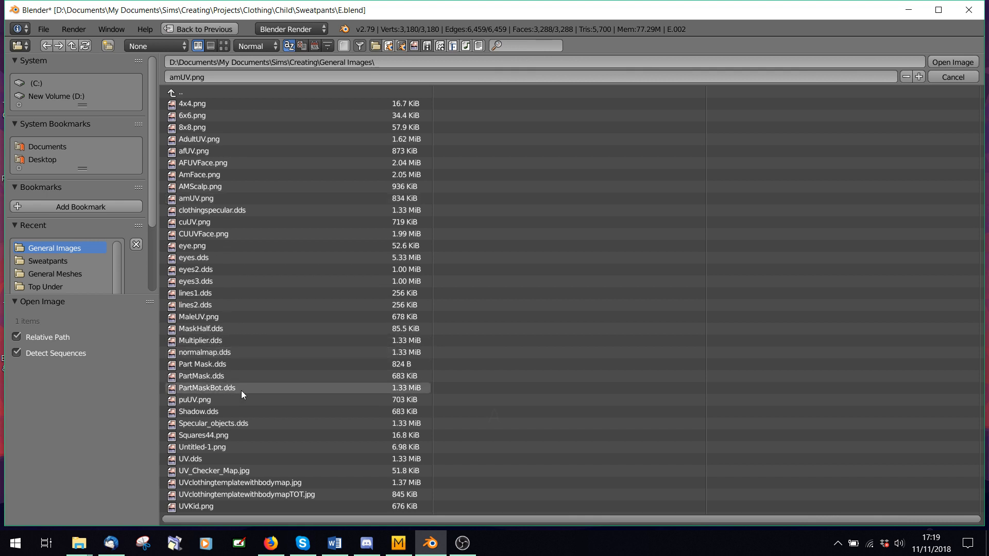
pyautogui.doubleClick(286, 483)
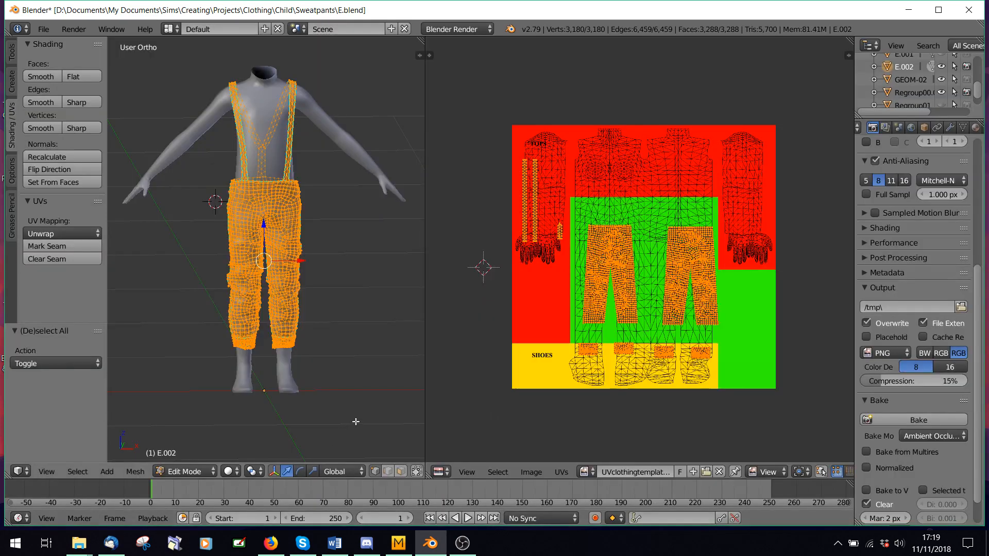
pyautogui.scroll(1, 564, 350)
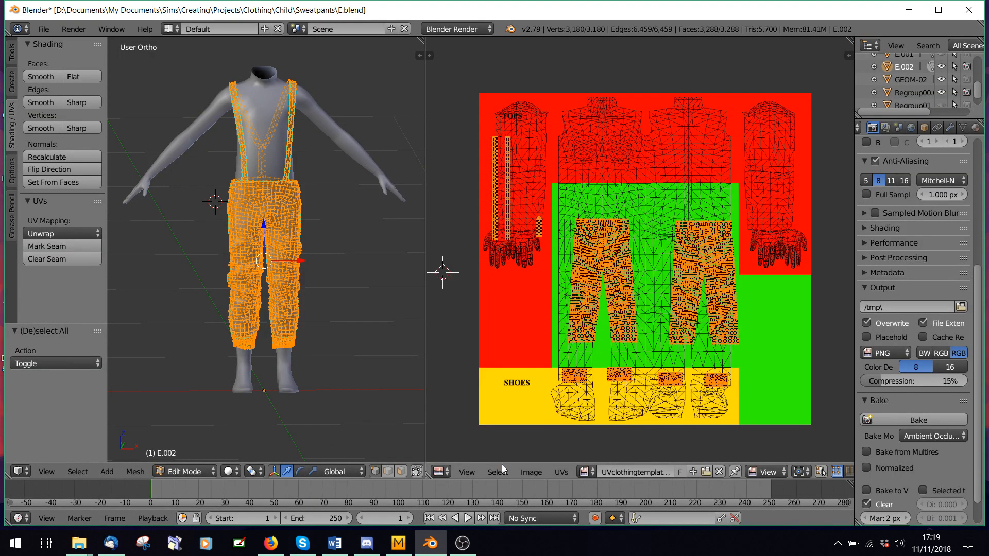
# Switch the background back to UVclothingtemplatewithbodymapTOT.jpg to compare the islands with its colored clothing areas
pyautogui.click(536, 472)
pyautogui.click(586, 471)
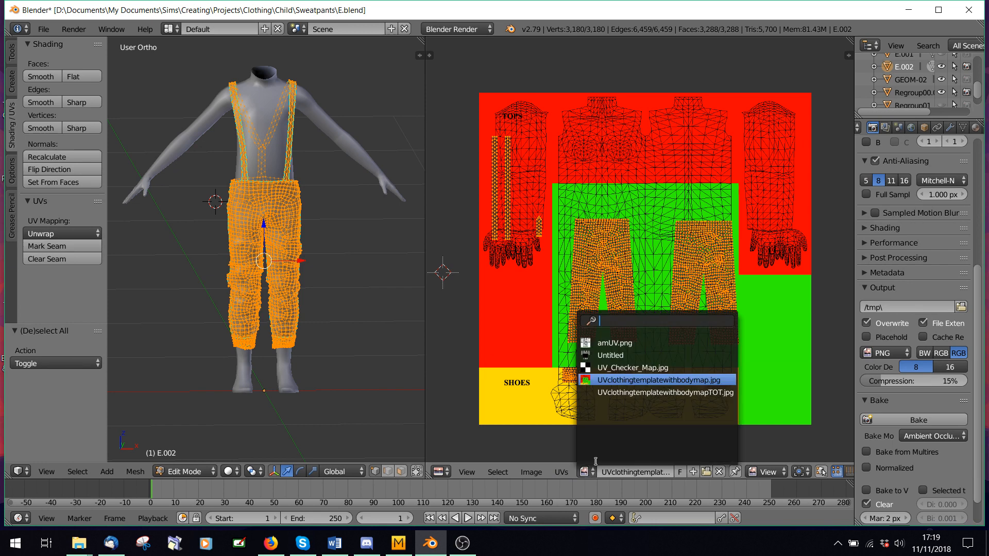
pyautogui.click(622, 391)
pyautogui.scroll(1, 608, 422)
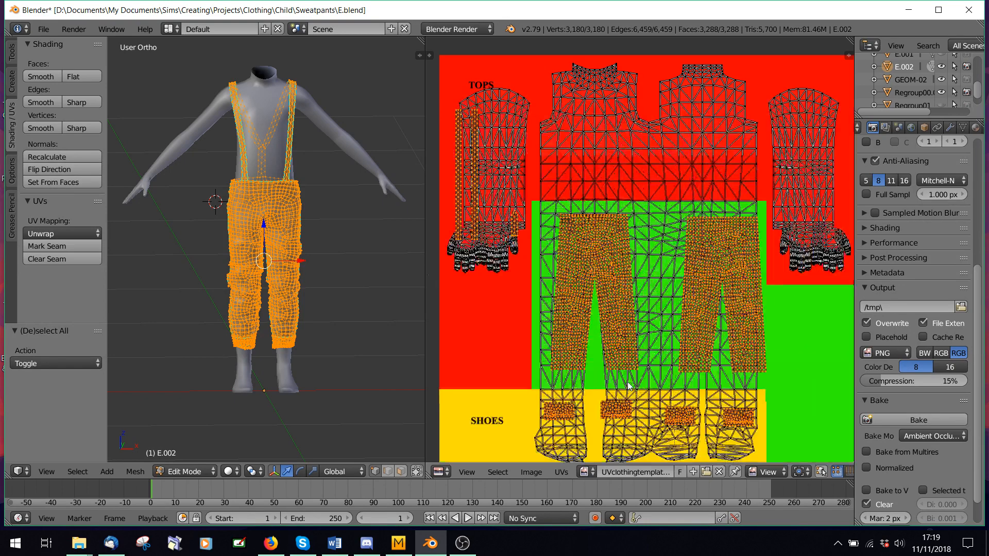
# Display the baked Untitled image again, scale all UV islands by 1.098 and shift them by X -0.005, Y -0.012
pyautogui.click(582, 473)
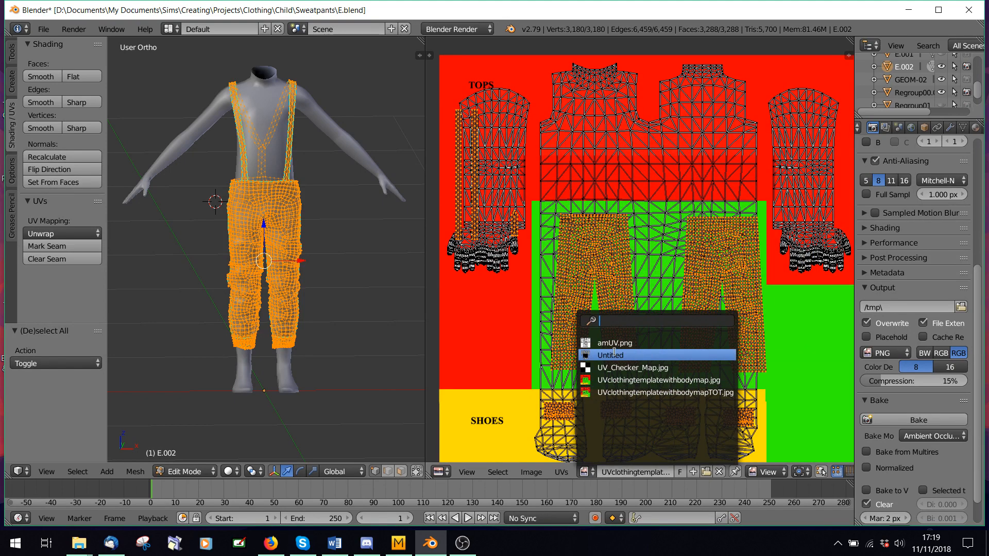
pyautogui.click(615, 354)
pyautogui.scroll(-4, 692, 256)
pyautogui.scroll(2, 696, 262)
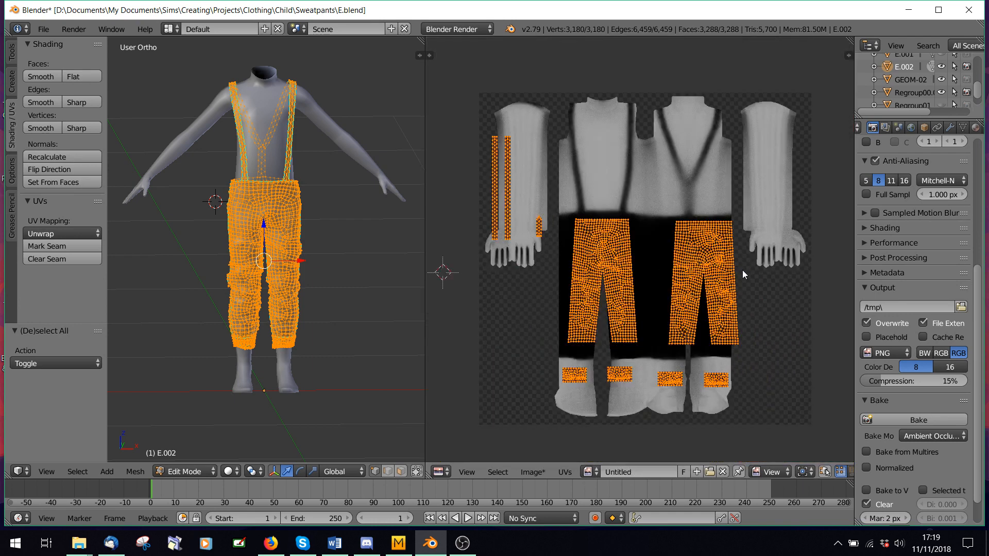
pyautogui.press('s')
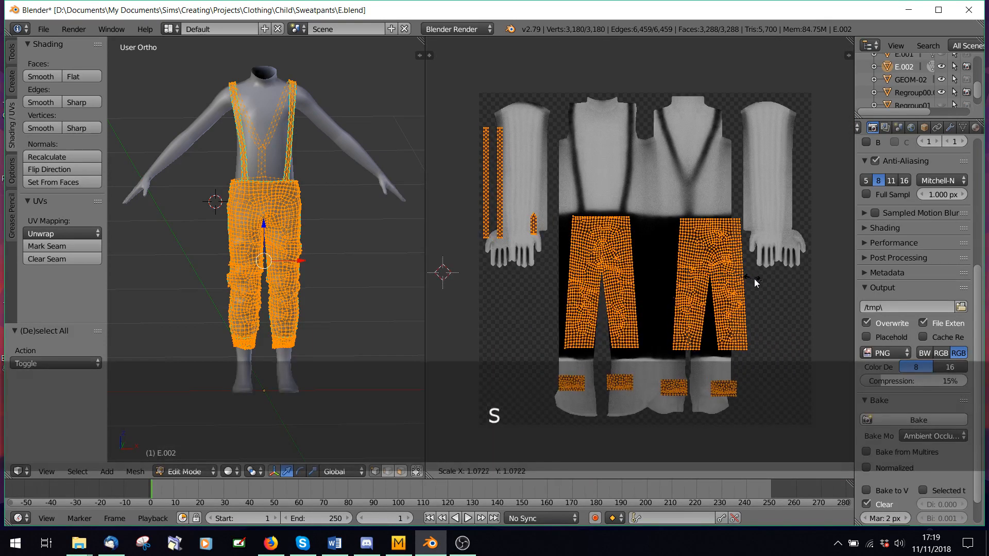
pyautogui.click(755, 280)
pyautogui.press('g')
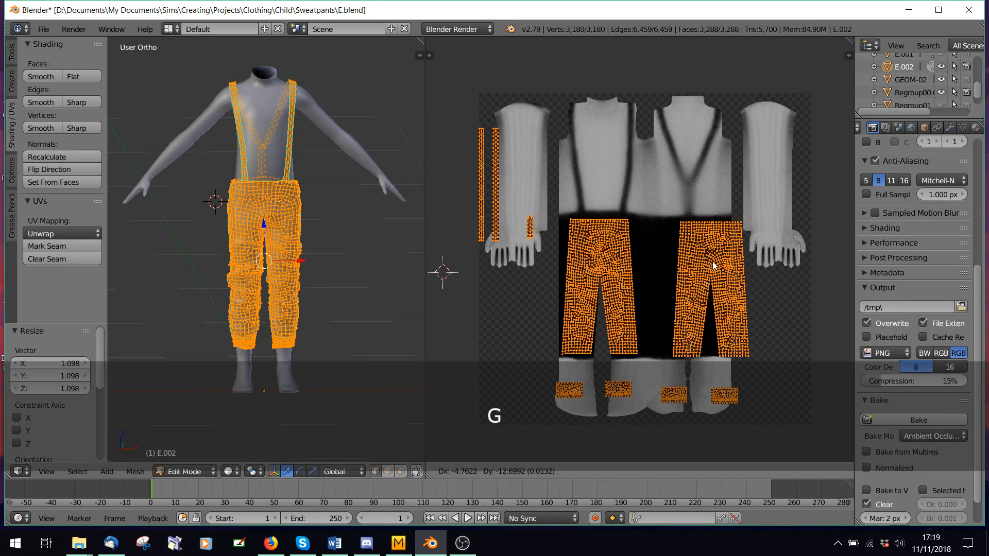
pyautogui.click(715, 265)
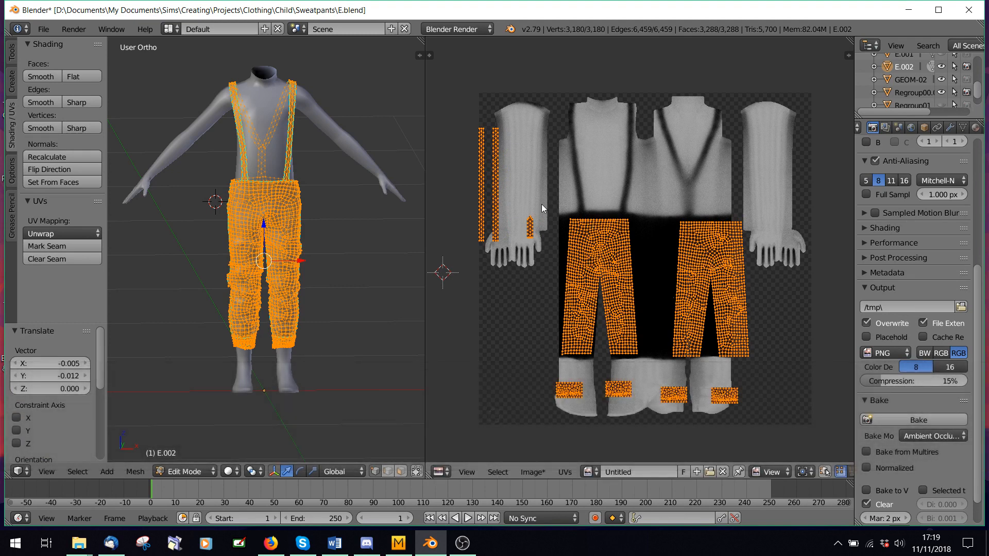
# Select only the back trouser island and move it about 71 px left and 5 px up onto the black area
pyautogui.press('a')
pyautogui.press('b')
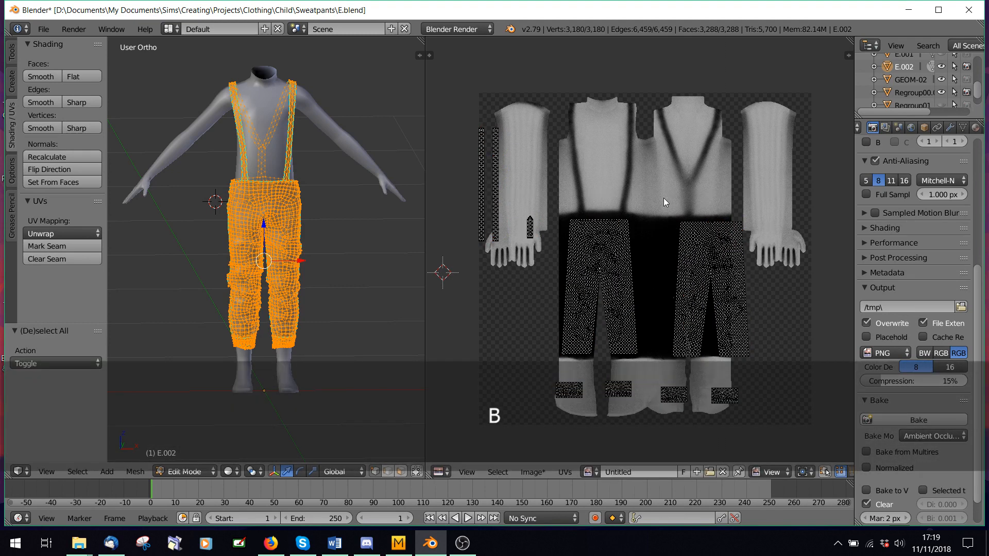
pyautogui.moveTo(664, 197); pyautogui.dragTo(758, 373)
pyautogui.press('g')
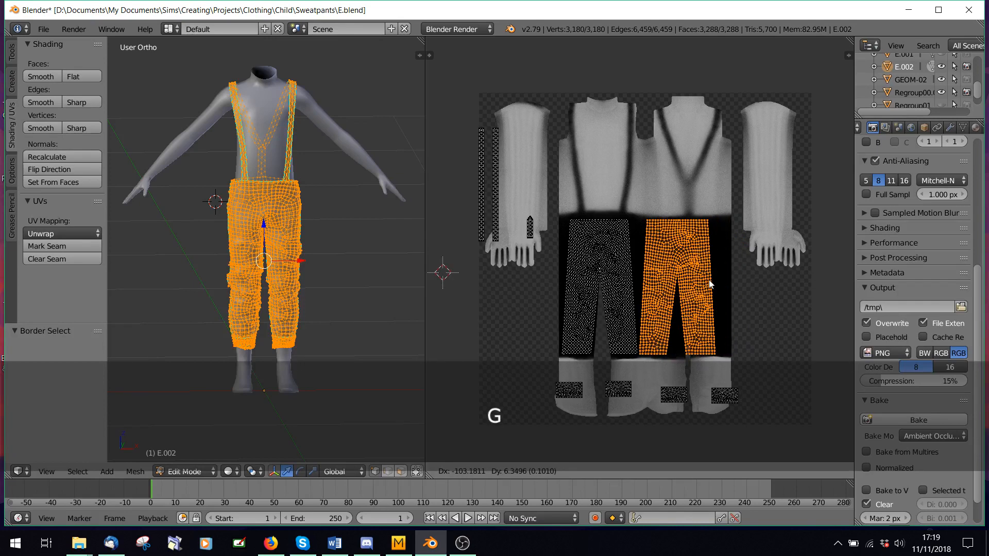
pyautogui.click(717, 280)
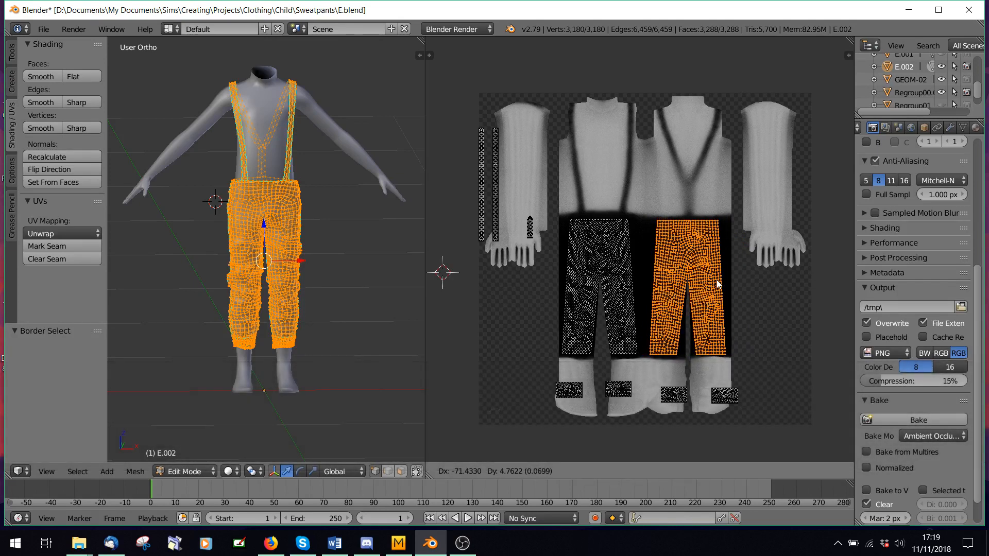
pyautogui.press('a')
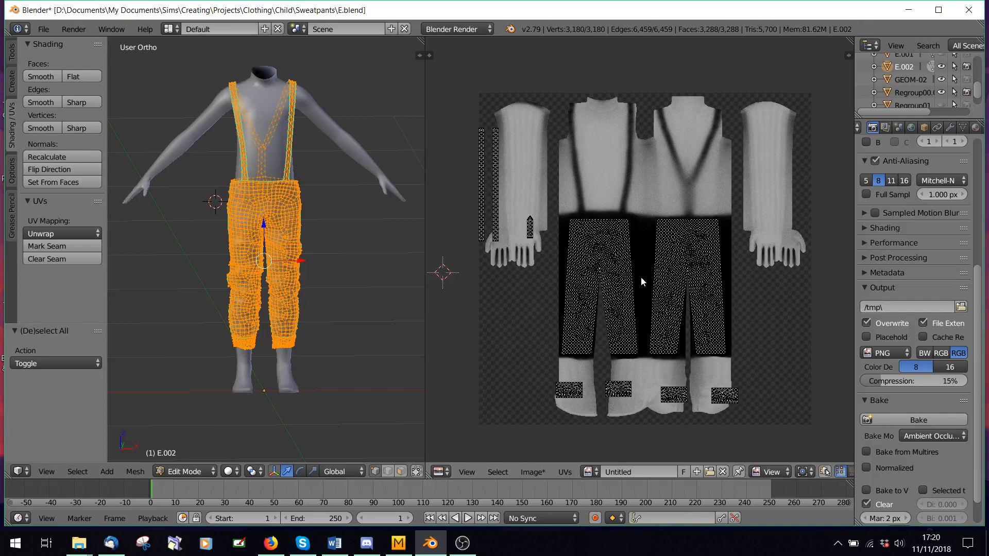
# Examine the baked suspender and waist shadows around the trouser islands up close
pyautogui.scroll(3, 608, 278)
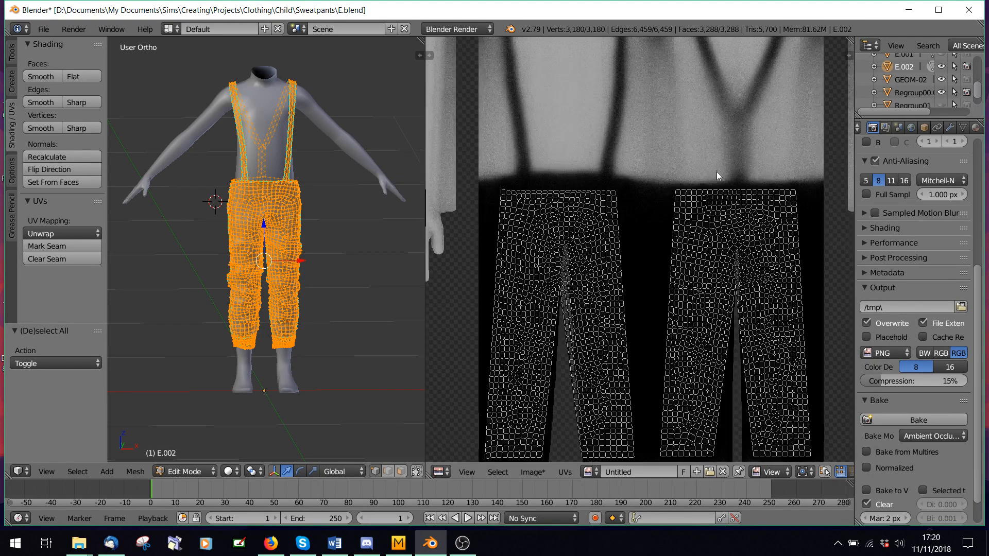
pyautogui.scroll(2, 591, 293)
pyautogui.scroll(3, 608, 261)
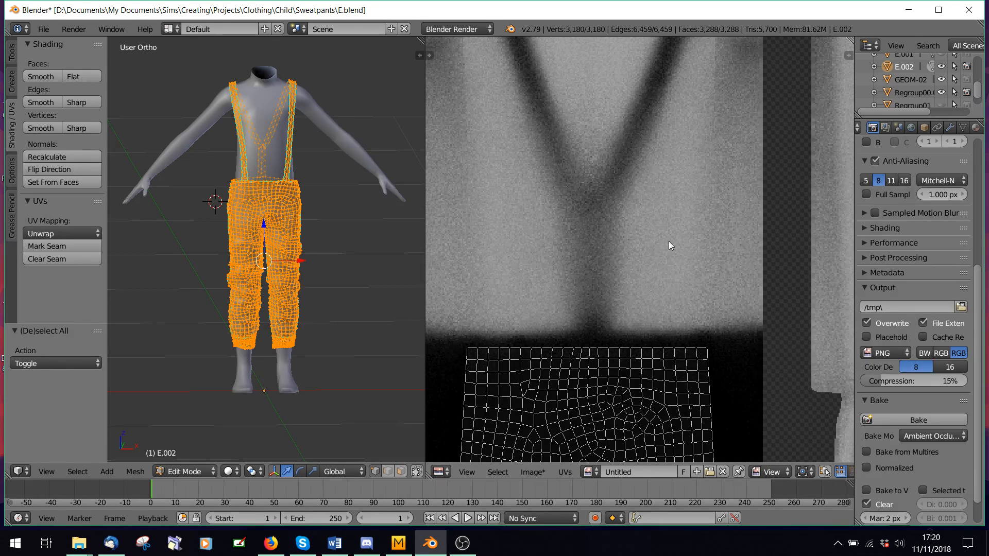
pyautogui.scroll(-7, 669, 241)
pyautogui.scroll(3, 645, 242)
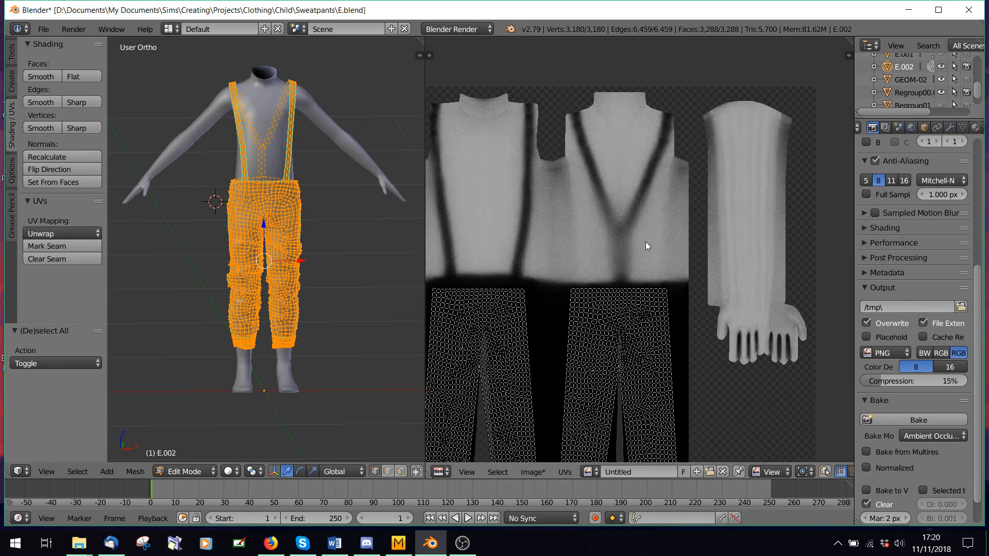
pyautogui.scroll(-1, 547, 269)
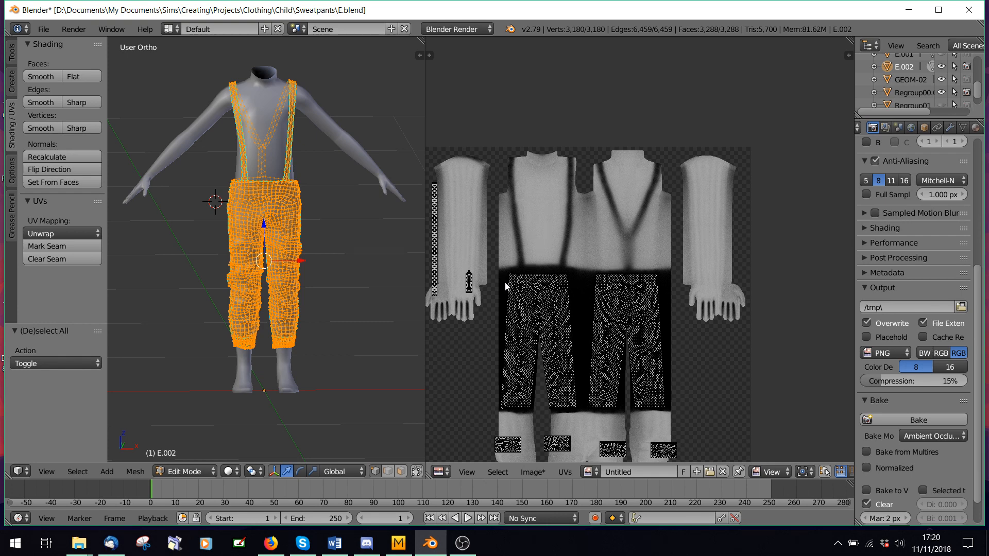
pyautogui.moveTo(482, 380); pyautogui.dragTo(514, 327, button='middle')
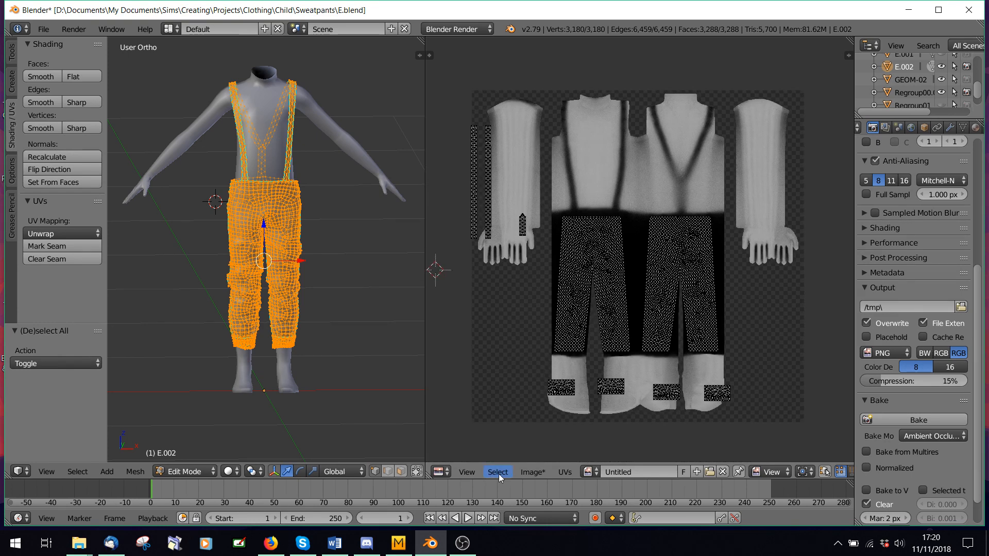
# Switch the UV editor's background image to UVclothingtemplatewithbodymapTOT.jpg
pyautogui.click(570, 474)
pyautogui.click(532, 472)
pyautogui.click(591, 472)
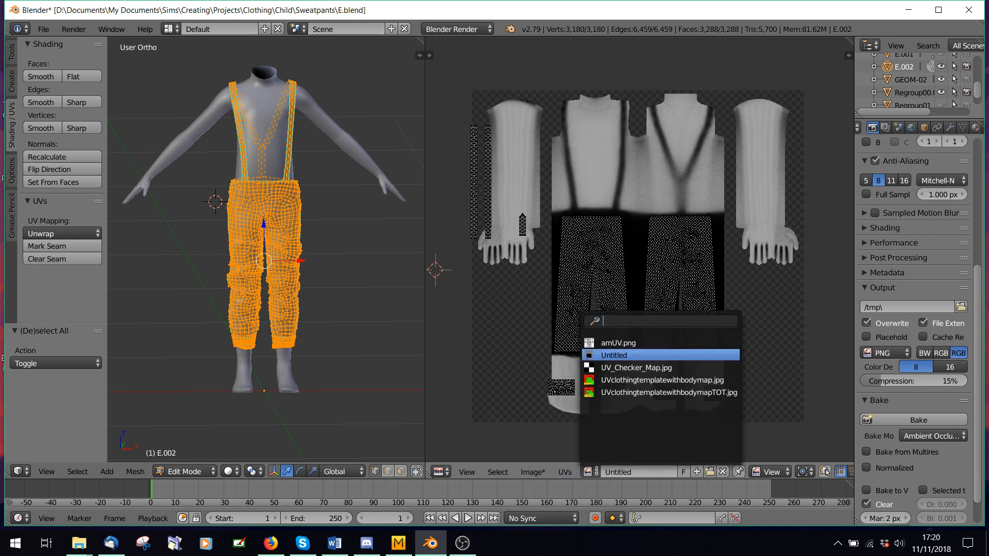
pyautogui.click(615, 397)
pyautogui.moveTo(701, 288); pyautogui.dragTo(701, 264, button='middle')
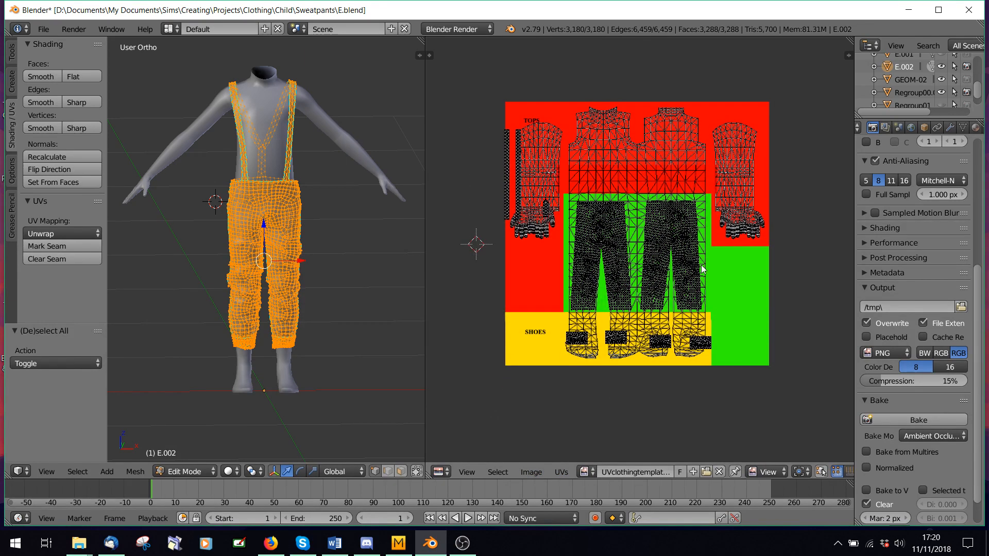
# Move the two long suspender strip islands about 758 px right and 370 px down into the template's separate green area
pyautogui.scroll(1, 635, 273)
pyautogui.press('b')
pyautogui.moveTo(457, 87); pyautogui.dragTo(505, 245)
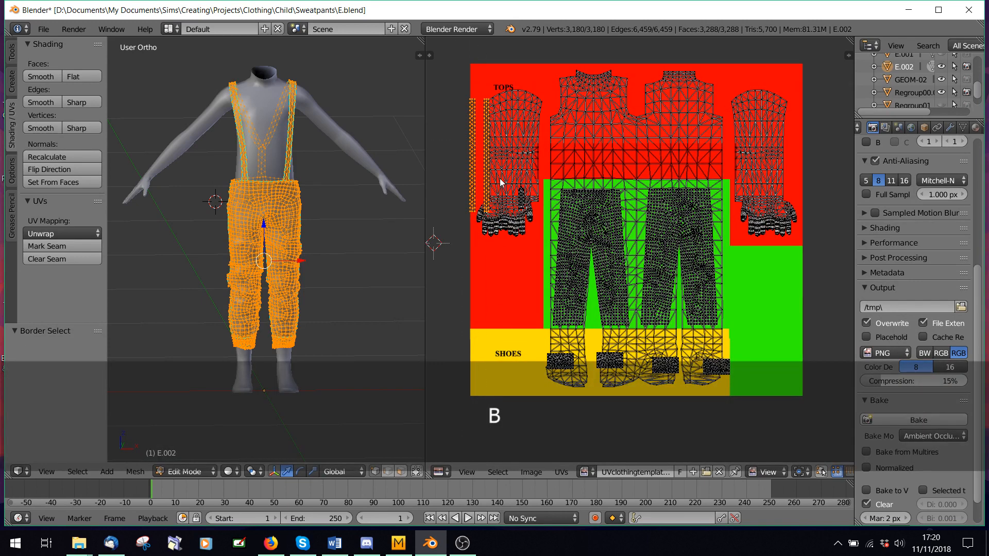
pyautogui.press('g')
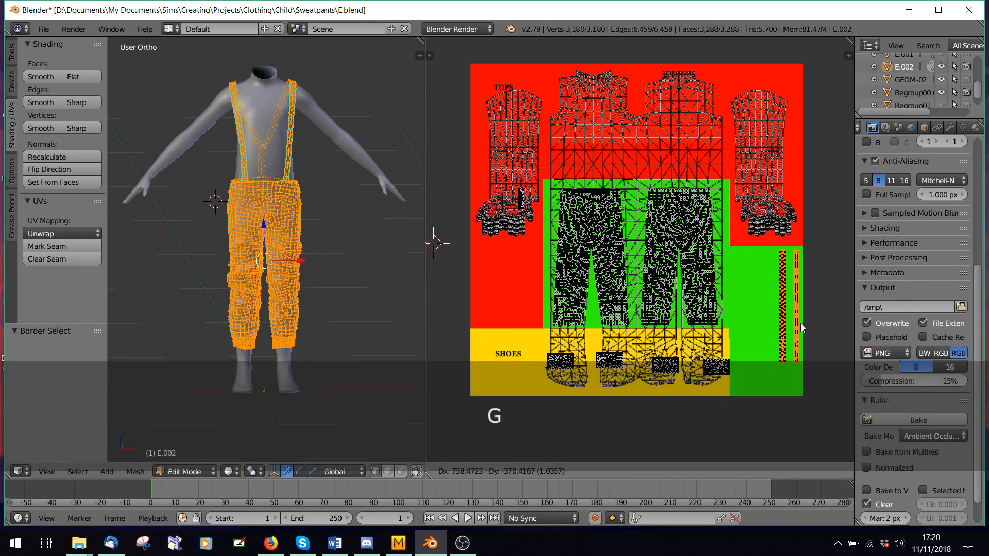
pyautogui.click(802, 328)
pyautogui.press('a')
# Move the small pointed suspender island about 617 px right and 155 px down, beside the tops of the long strips
pyautogui.press('b')
pyautogui.moveTo(502, 161); pyautogui.dragTo(528, 211)
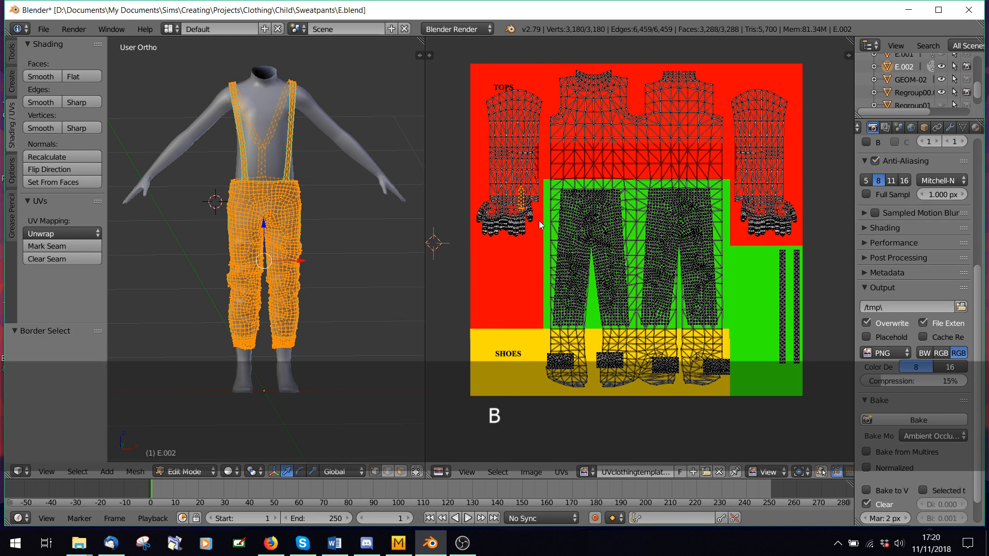
pyautogui.press('g')
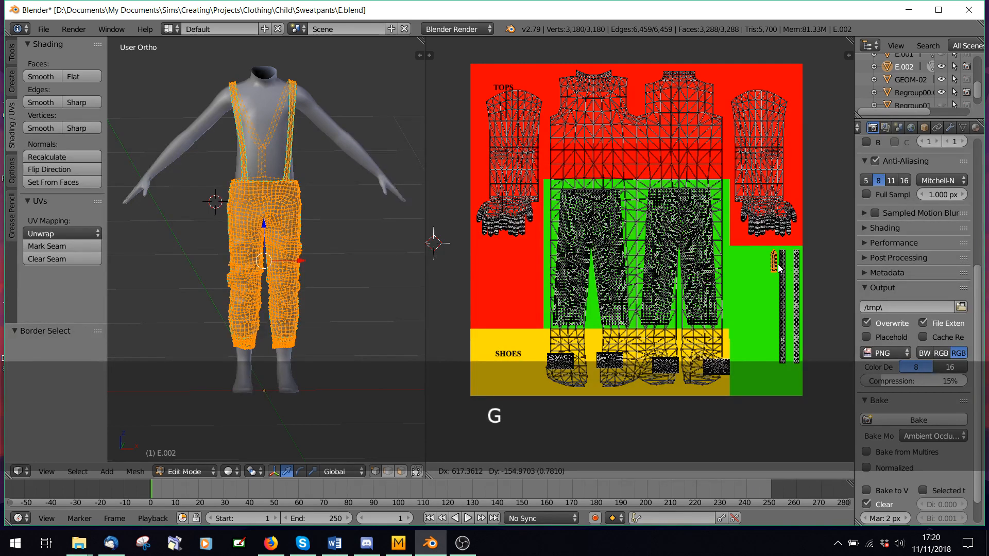
pyautogui.click(779, 267)
# Move the leftmost cuff island about 467 px right and 256 px up, beside the pointed island, and deselect it
pyautogui.press('b')
pyautogui.moveTo(545, 350); pyautogui.dragTo(579, 379)
pyautogui.press('g')
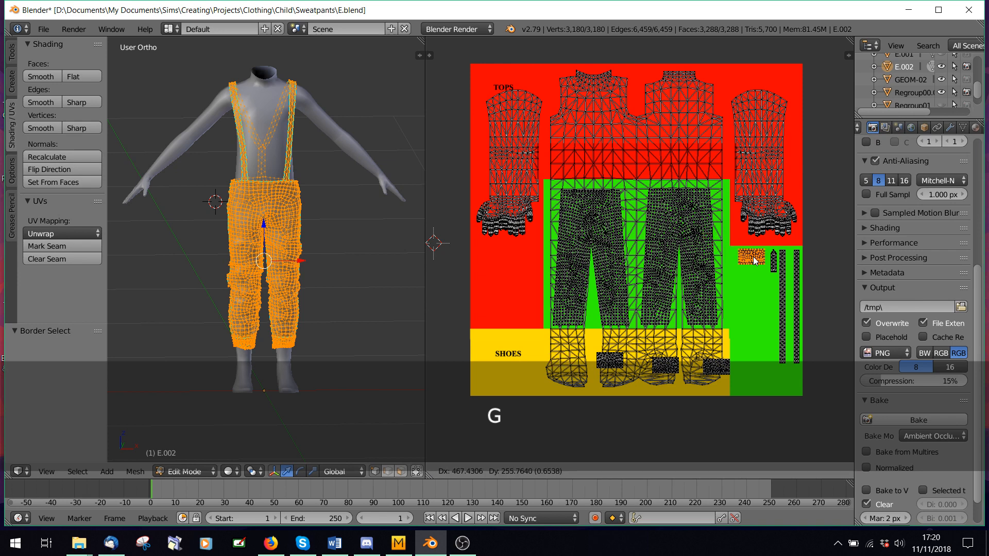
pyautogui.click(755, 261)
pyautogui.press('s')
pyautogui.press('a')
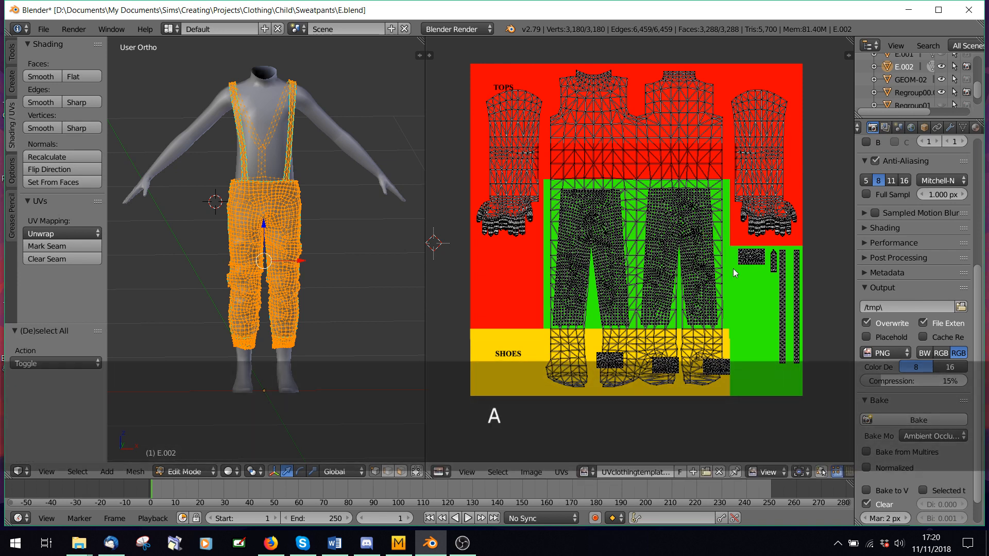
# Move the second cuff island from the shoes area into the green area, directly below the first cuff island
pyautogui.press('b')
pyautogui.moveTo(588, 352); pyautogui.dragTo(627, 377)
pyautogui.press('g')
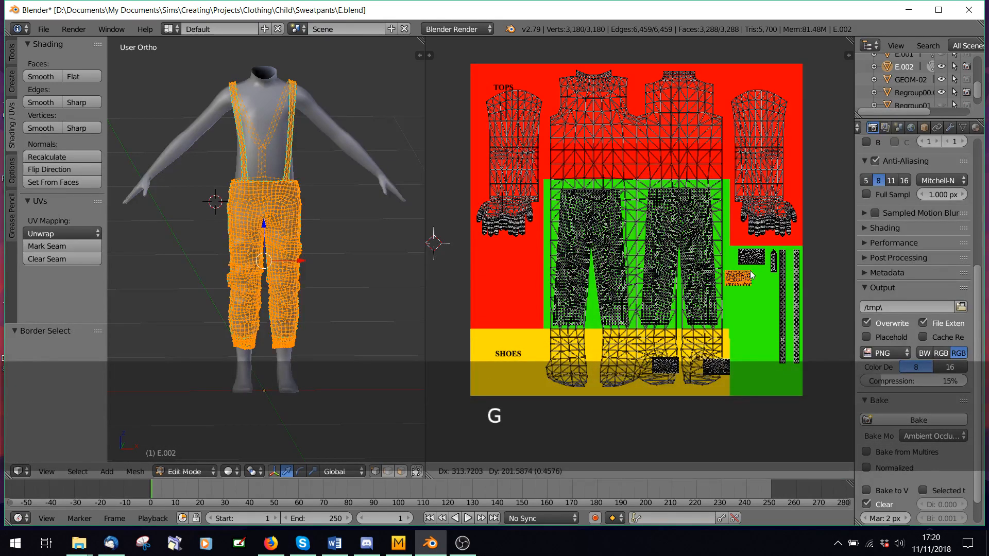
pyautogui.click(757, 281)
pyautogui.press('a')
# Place the third cuff island directly below the two already stacked in the green area and deselect it
pyautogui.press('b')
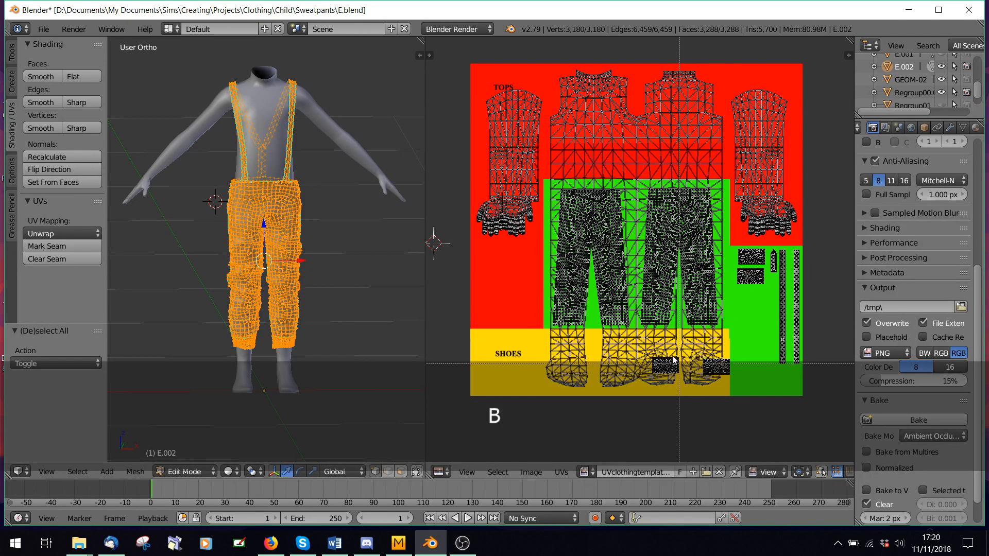
pyautogui.moveTo(680, 382); pyautogui.dragTo(650, 357)
pyautogui.press('g')
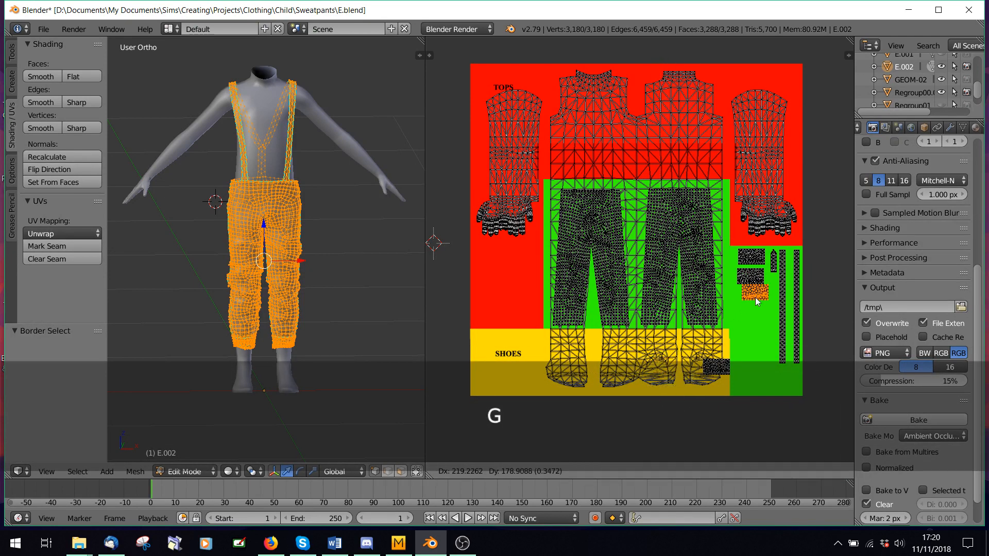
pyautogui.click(756, 300)
pyautogui.press('a')
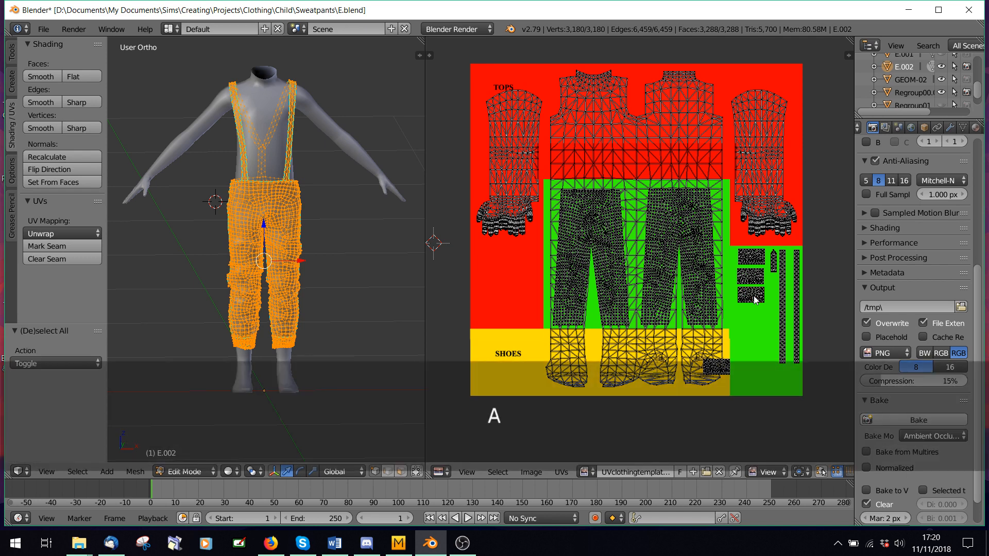
# Move the last cuff island out of the shoes area to the bottom of the cuff stack and deselect it
pyautogui.press('b')
pyautogui.moveTo(701, 357); pyautogui.dragTo(742, 378)
pyautogui.press('g')
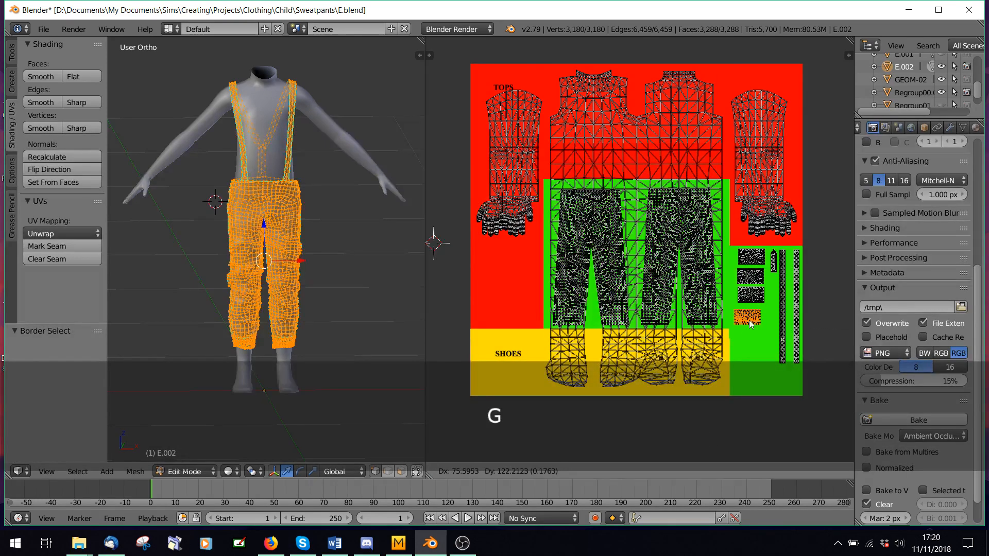
pyautogui.click(753, 323)
pyautogui.press('a')
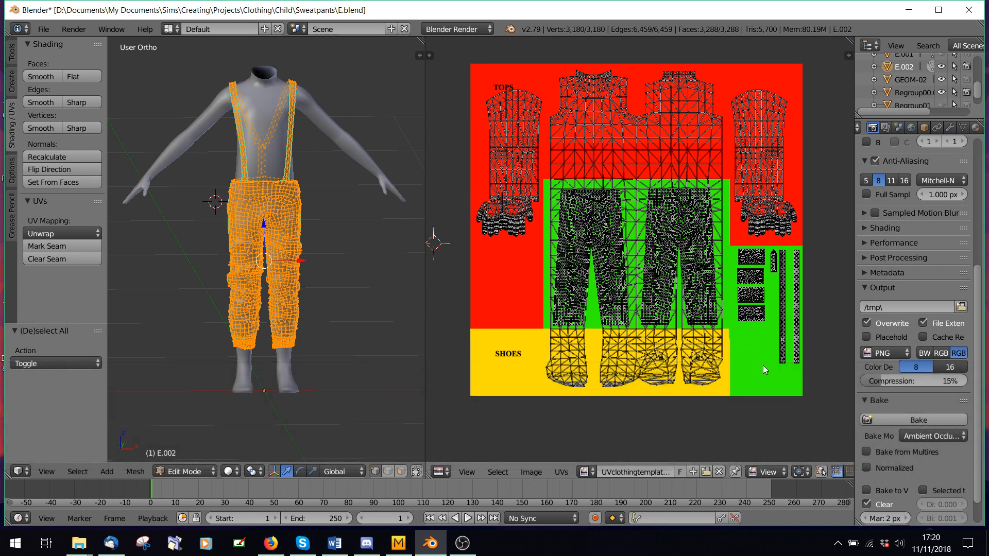
# Return the sweatpants to Object Mode and unhide the Regroup01 waist buttons
pyautogui.click(188, 472)
pyautogui.click(199, 453)
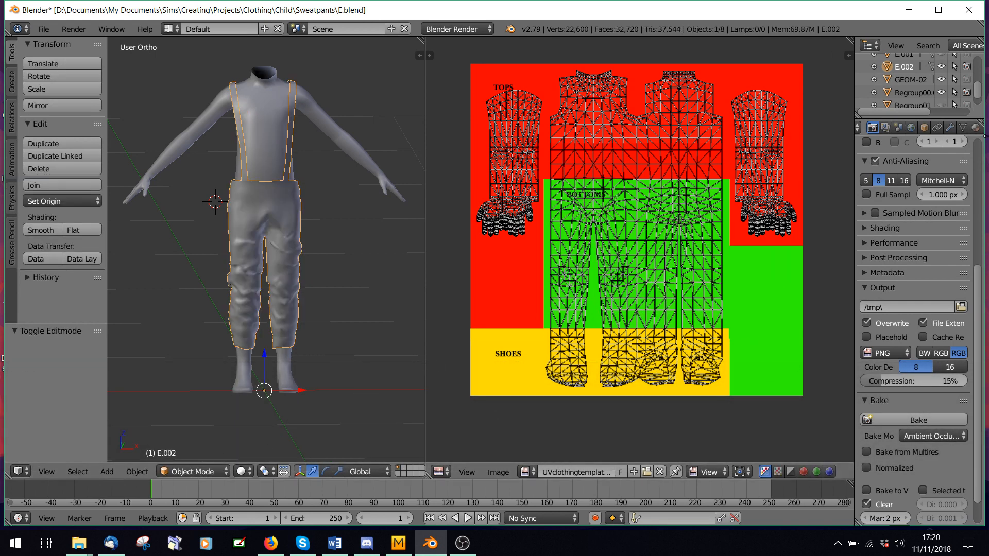
pyautogui.scroll(-1, 946, 99)
pyautogui.click(941, 88)
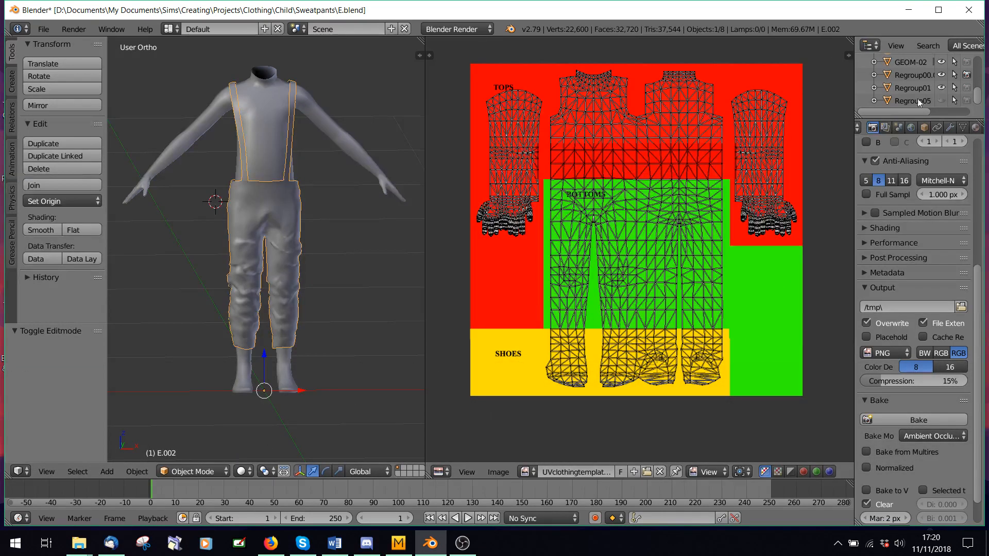
# Open the Regroup01 waist buttons in Edit Mode with the mesh selected and examine the layout of their UV islands
pyautogui.scroll(6, 212, 131)
pyautogui.rightClick(204, 51)
pyautogui.click(188, 471)
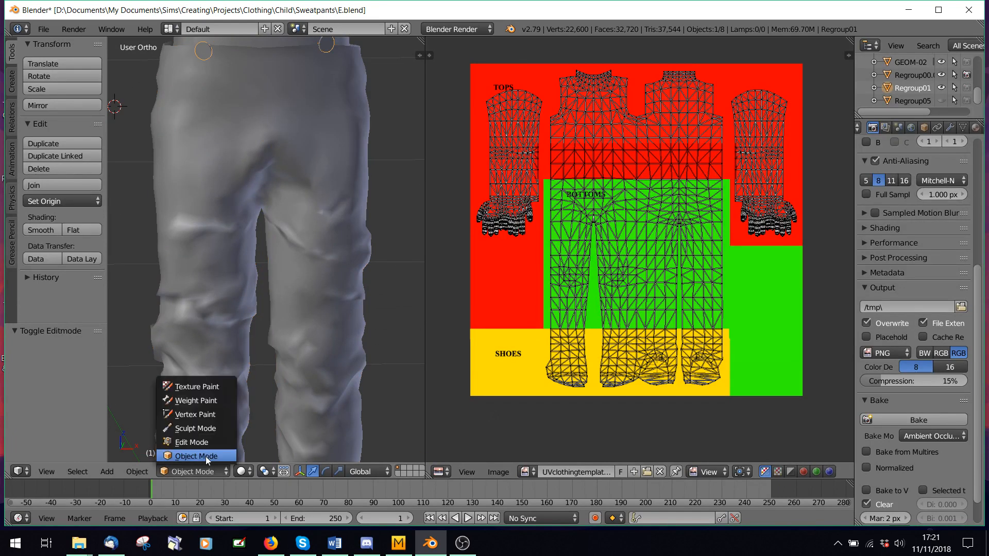
pyautogui.click(199, 442)
pyautogui.press('a')
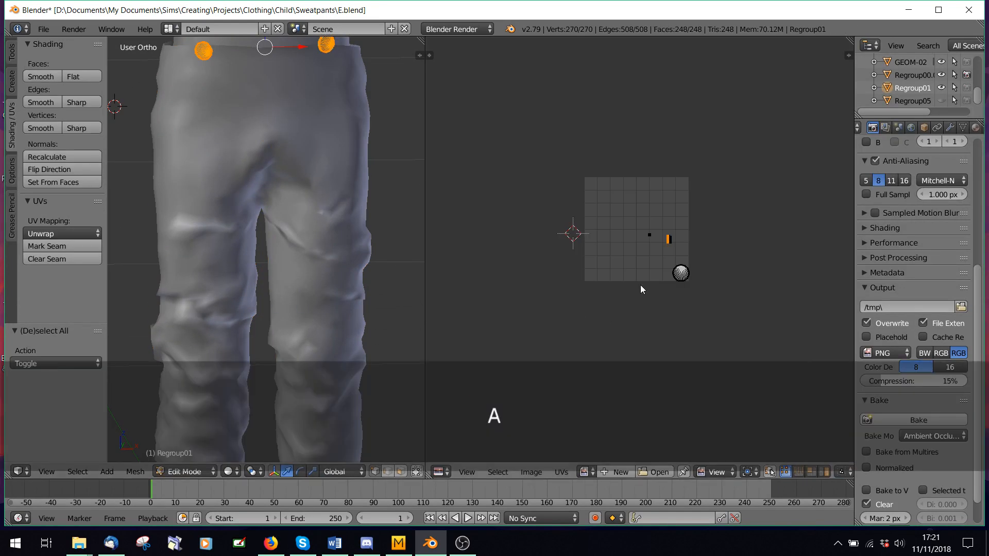
pyautogui.scroll(5, 641, 285)
pyautogui.moveTo(784, 341); pyautogui.dragTo(739, 349, button='middle')
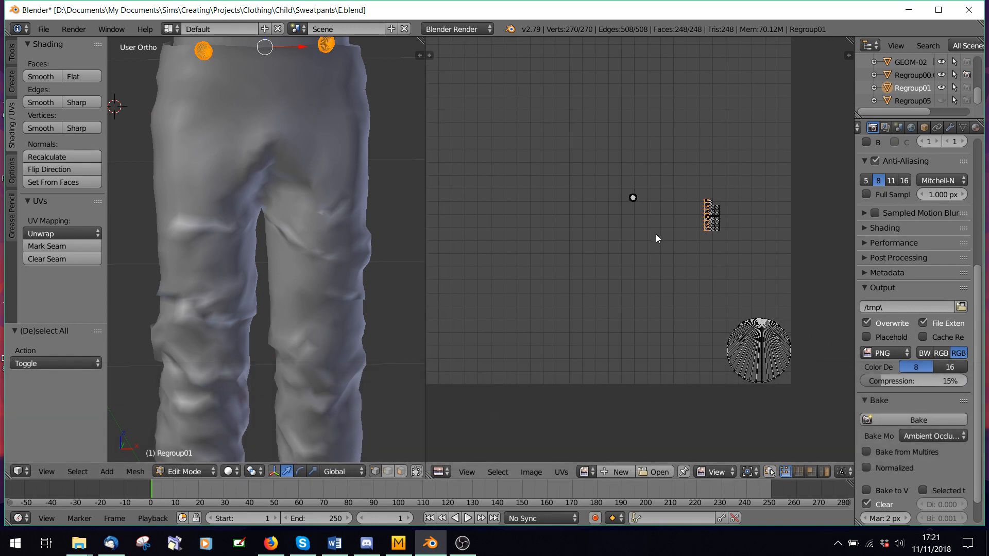
pyautogui.scroll(2, 660, 234)
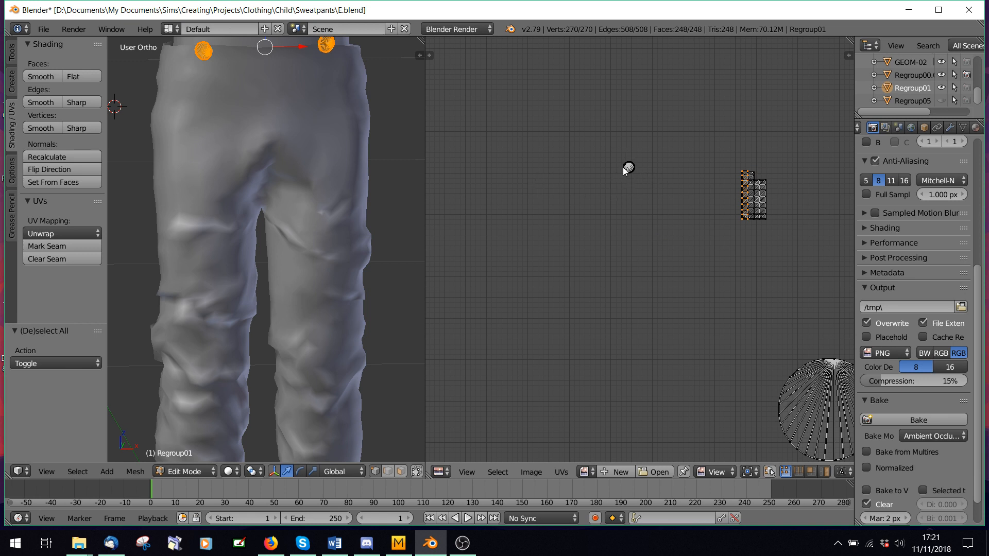
pyautogui.scroll(-2, 649, 232)
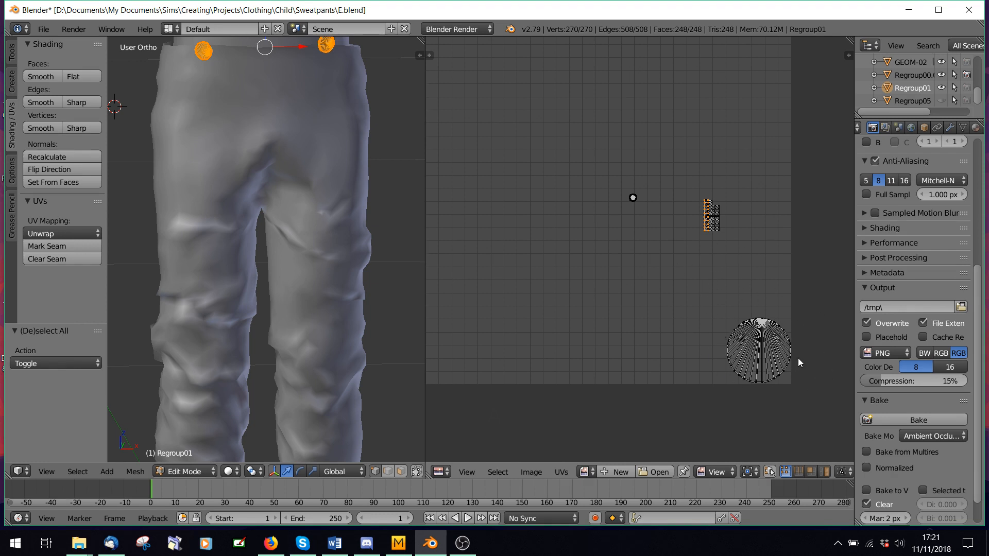
# Leave Edit Mode on the buttons, hide Regroup01 and select the sweatpants object E.002
pyautogui.click(181, 472)
pyautogui.click(183, 457)
pyautogui.scroll(-3, 295, 258)
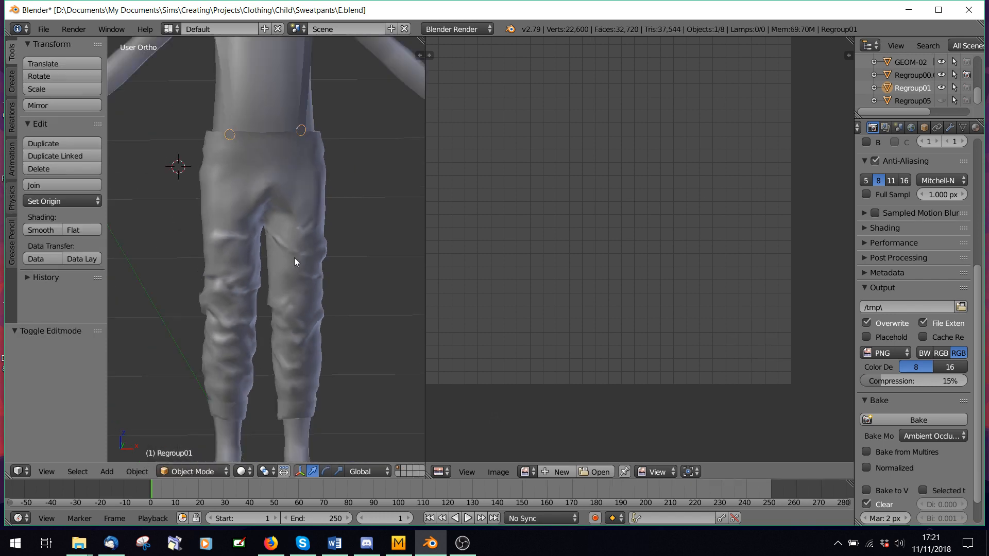
pyautogui.click(942, 89)
pyautogui.rightClick(292, 175)
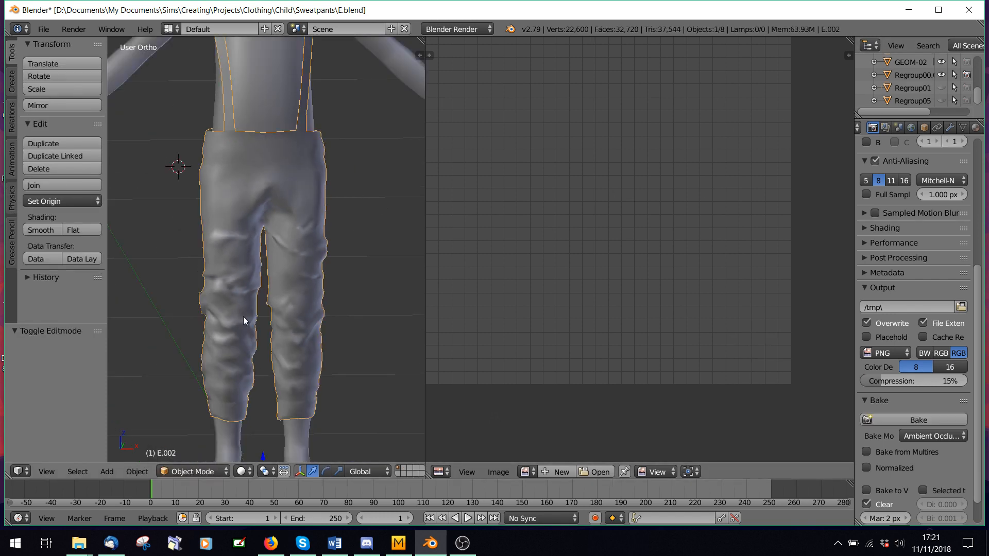
# Open the sweatpants in Edit Mode and examine their rearranged UV islands against the clothing template
pyautogui.click(163, 472)
pyautogui.click(176, 440)
pyautogui.scroll(-5, 538, 292)
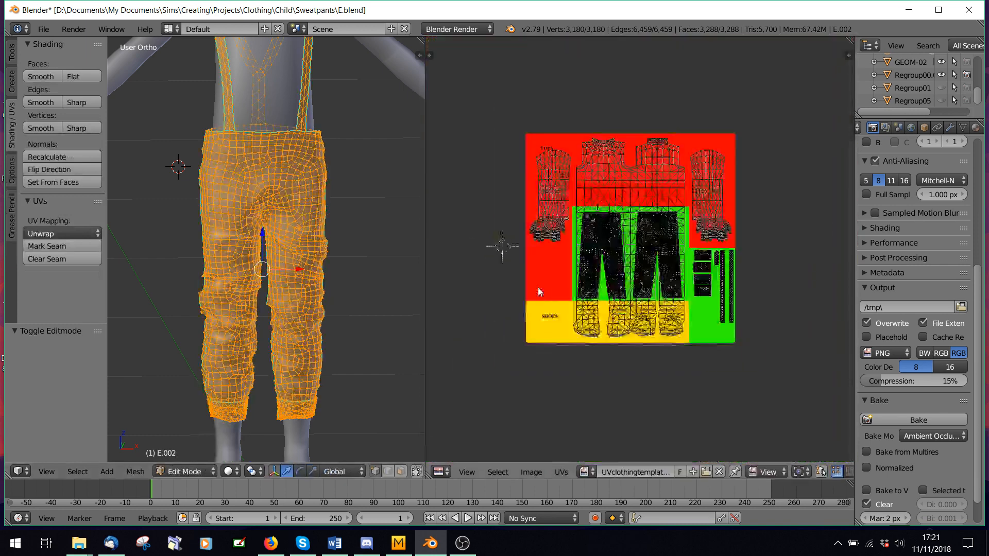
pyautogui.scroll(2, 539, 292)
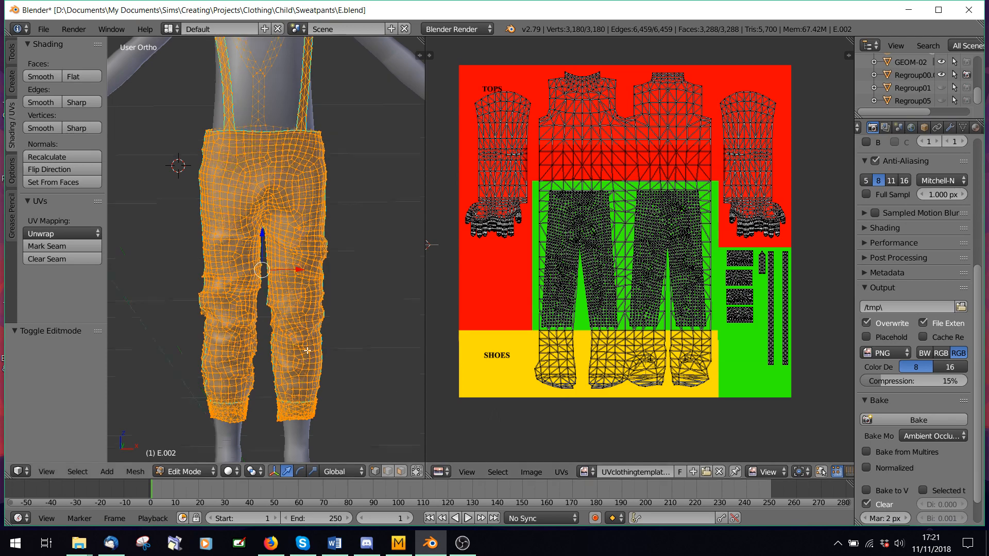
pyautogui.moveTo(330, 371)
pyautogui.mouseDown(button='middle')
pyautogui.moveTo(289, 288)
pyautogui.moveTo(252, 316)
pyautogui.moveTo(258, 375)
pyautogui.moveTo(227, 361)
pyautogui.moveTo(354, 356)
pyautogui.moveTo(349, 371)
pyautogui.moveTo(305, 390)
pyautogui.moveTo(325, 371)
pyautogui.mouseUp(button='middle')
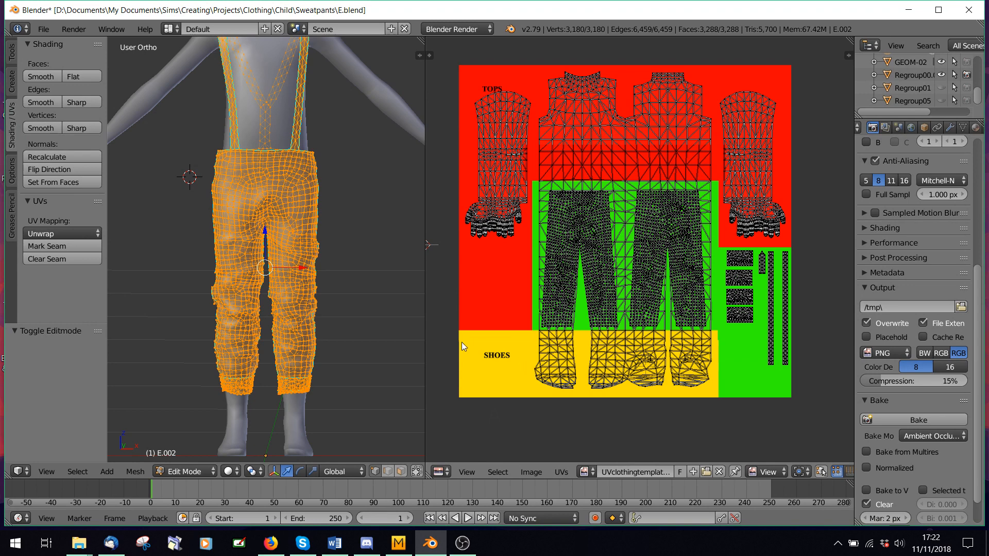
pyautogui.scroll(-3, 278, 268)
pyautogui.scroll(3, 198, 177)
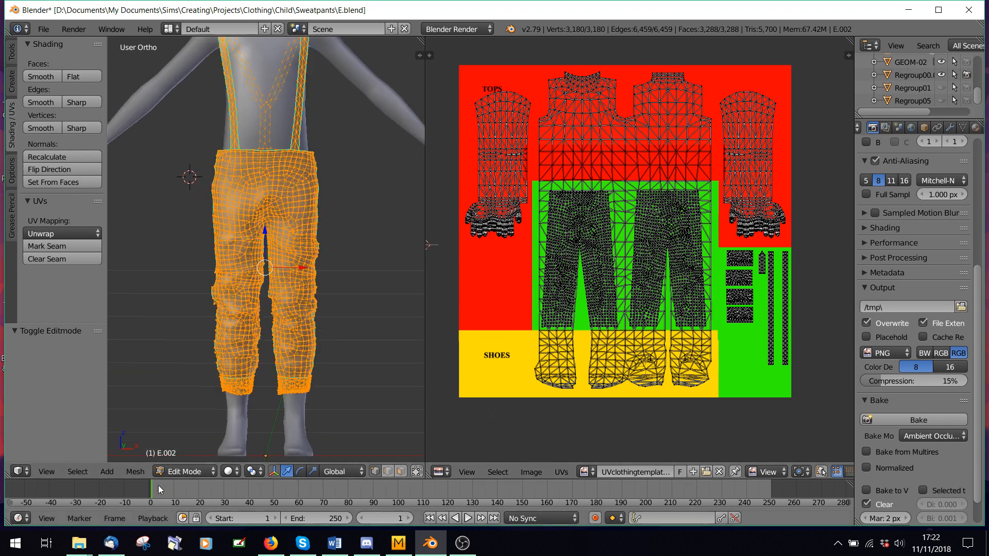
# Return the sweatpants to Object Mode and examine the folds and crotch area up close from the back and front
pyautogui.click(181, 469)
pyautogui.click(192, 456)
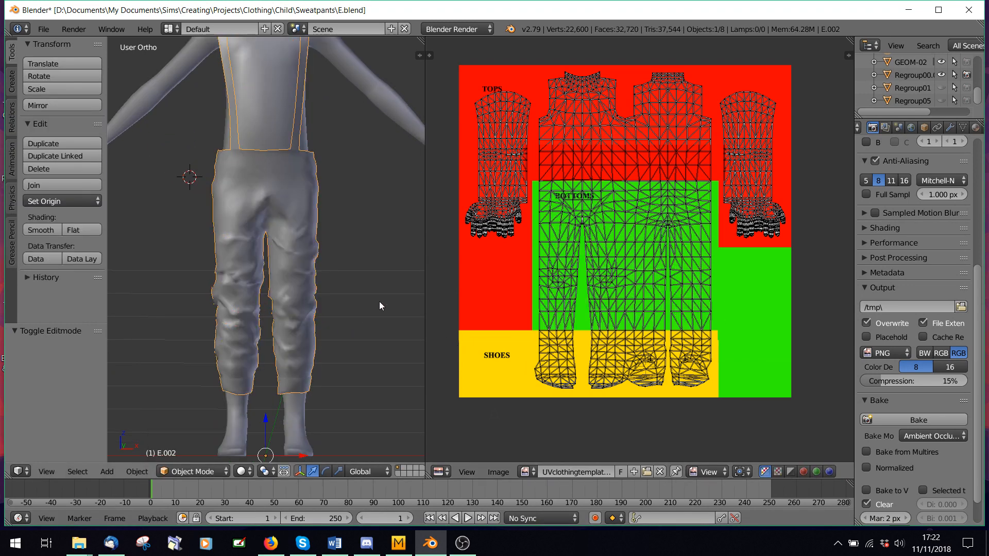
pyautogui.scroll(-2, 371, 273)
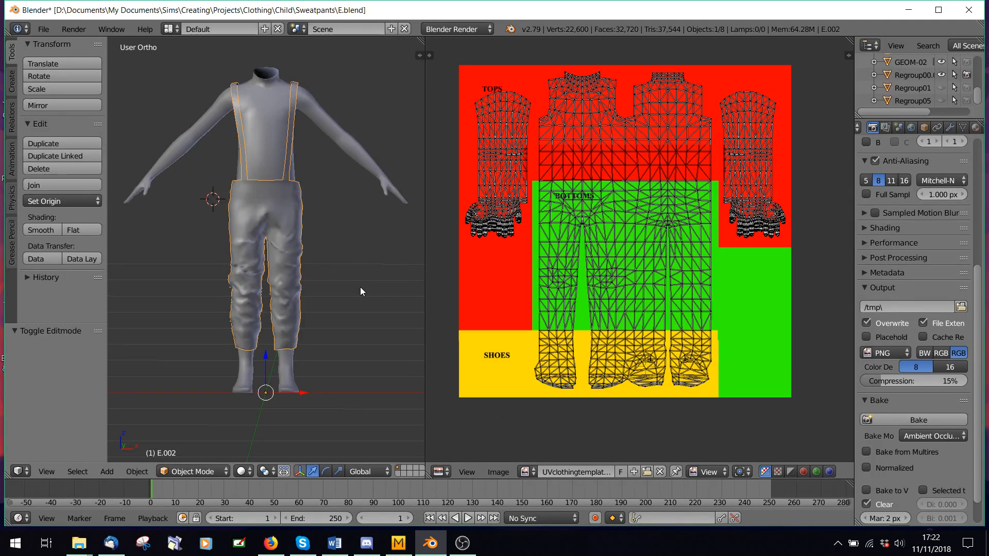
pyautogui.moveTo(360, 286); pyautogui.dragTo(145, 276, button='middle')
pyautogui.scroll(3, 267, 290)
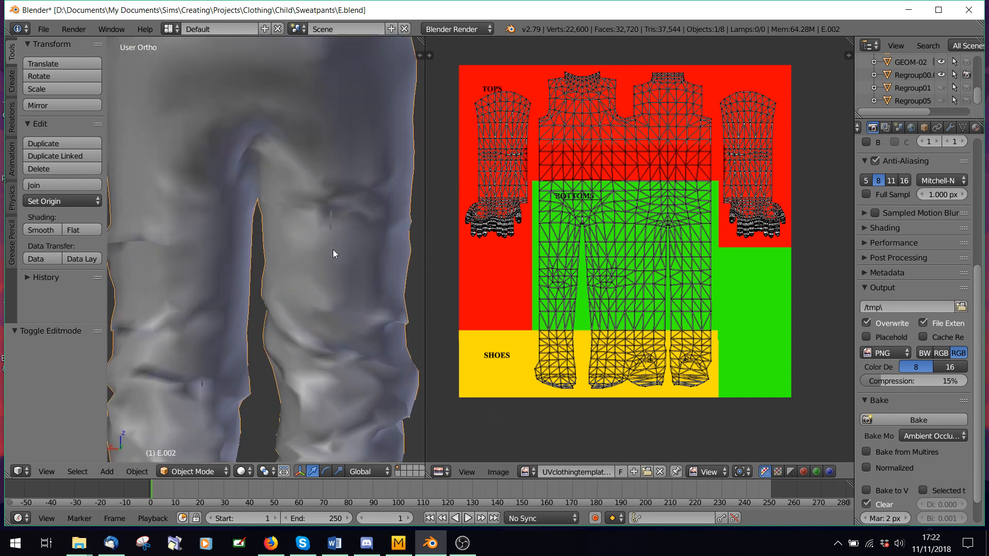
pyautogui.scroll(2, 332, 249)
pyautogui.scroll(2, 370, 218)
pyautogui.scroll(-1, 359, 223)
pyautogui.scroll(1, 355, 224)
pyautogui.scroll(1, 353, 222)
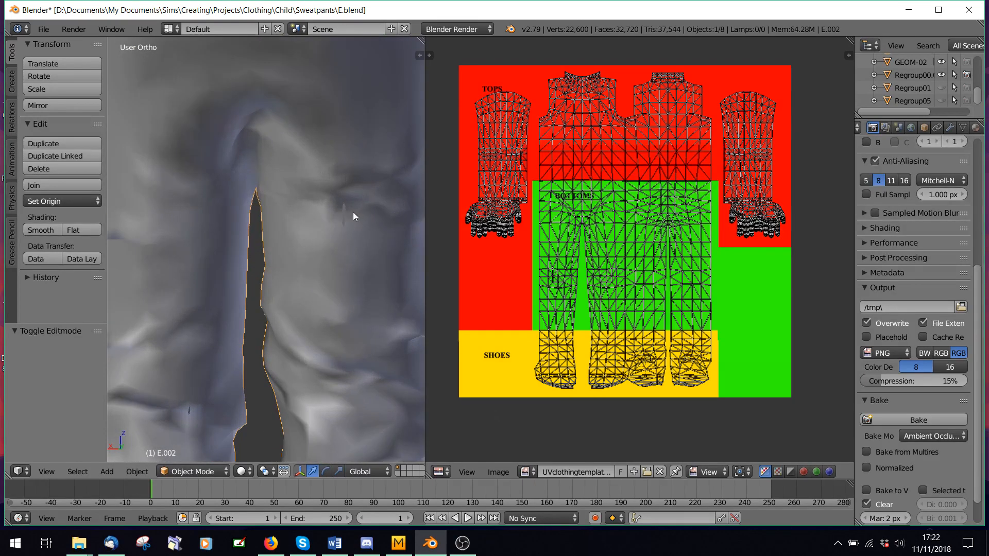
pyautogui.scroll(-2, 351, 215)
pyautogui.scroll(-3, 287, 339)
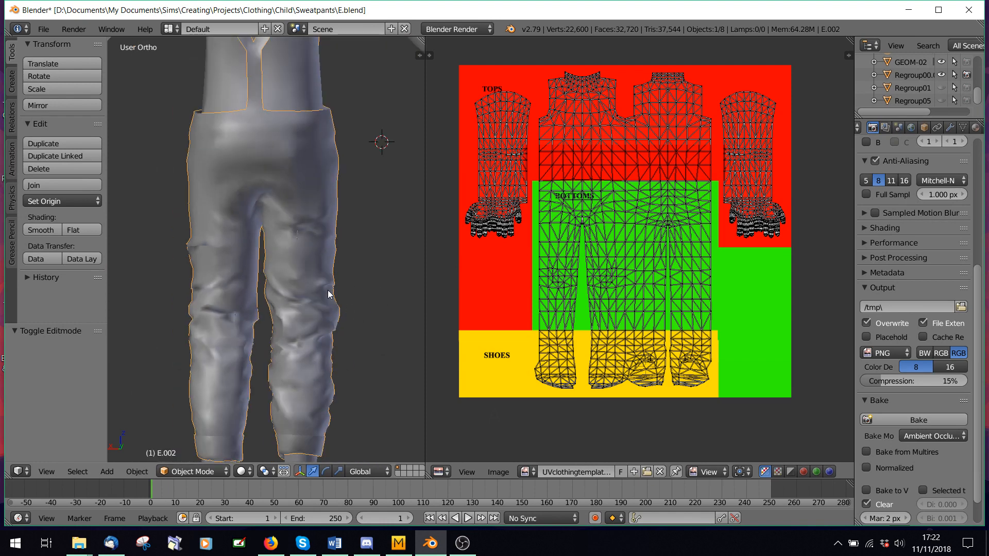
pyautogui.moveTo(322, 290); pyautogui.dragTo(418, 291, button='middle')
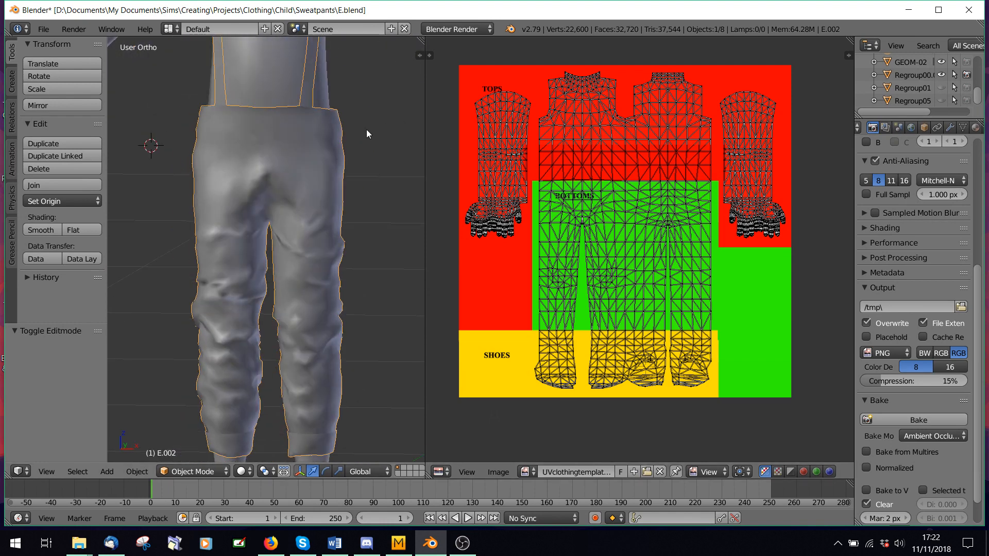
pyautogui.moveTo(366, 133); pyautogui.dragTo(276, 113, button='middle')
pyautogui.moveTo(341, 120); pyautogui.dragTo(152, 432, button='middle')
pyautogui.scroll(-4, 154, 329)
pyautogui.moveTo(159, 286); pyautogui.dragTo(188, 277, button='middle')
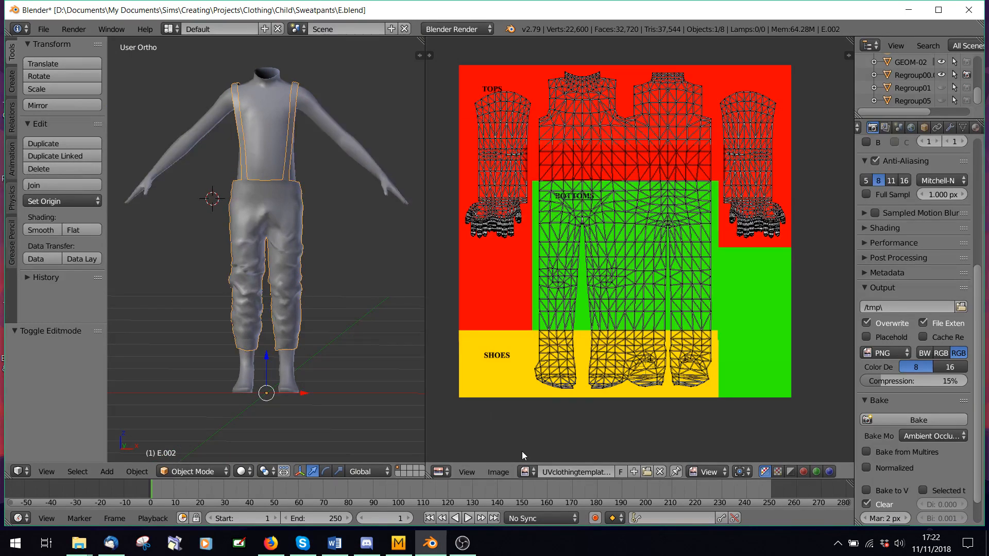
pyautogui.moveTo(462, 543)
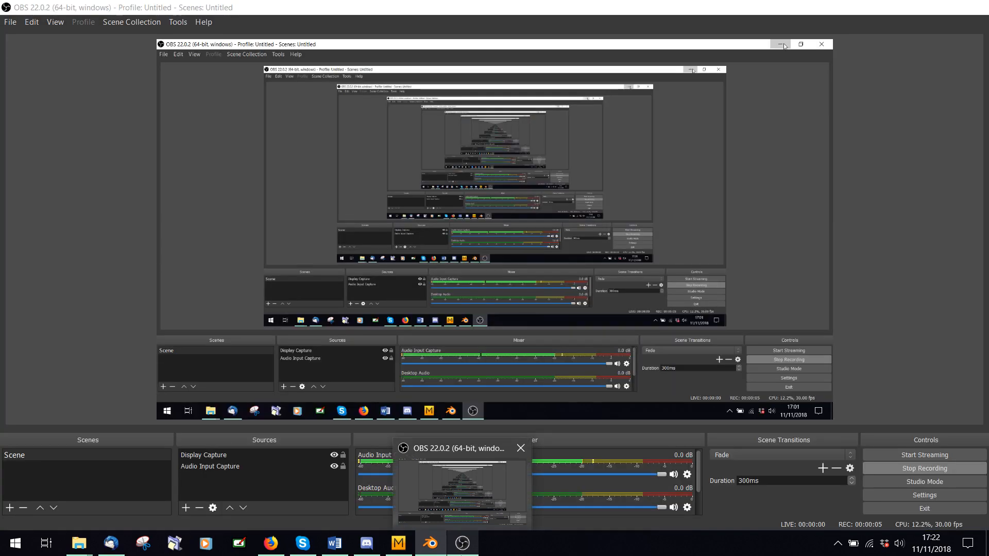